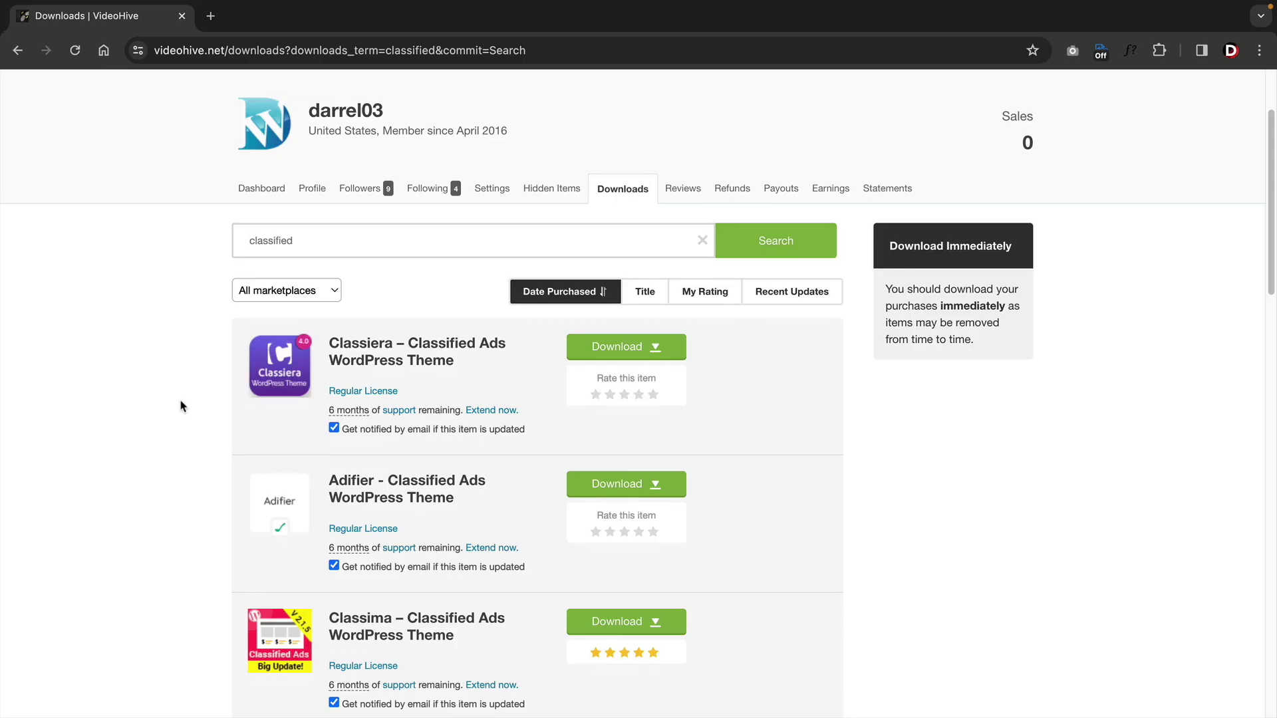
Step: Look through the purchased classified ads WordPress themes in the downloads list
scroll(181, 407, down, 10)
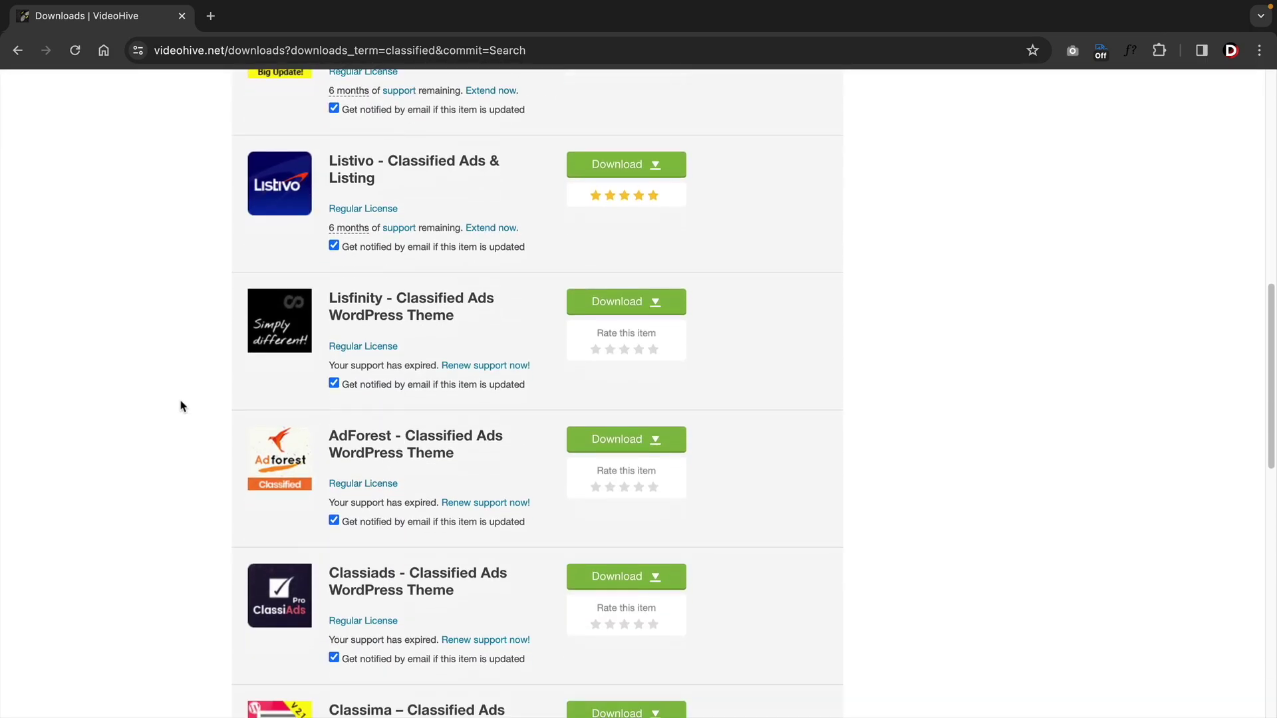
scroll(180, 407, down, 5)
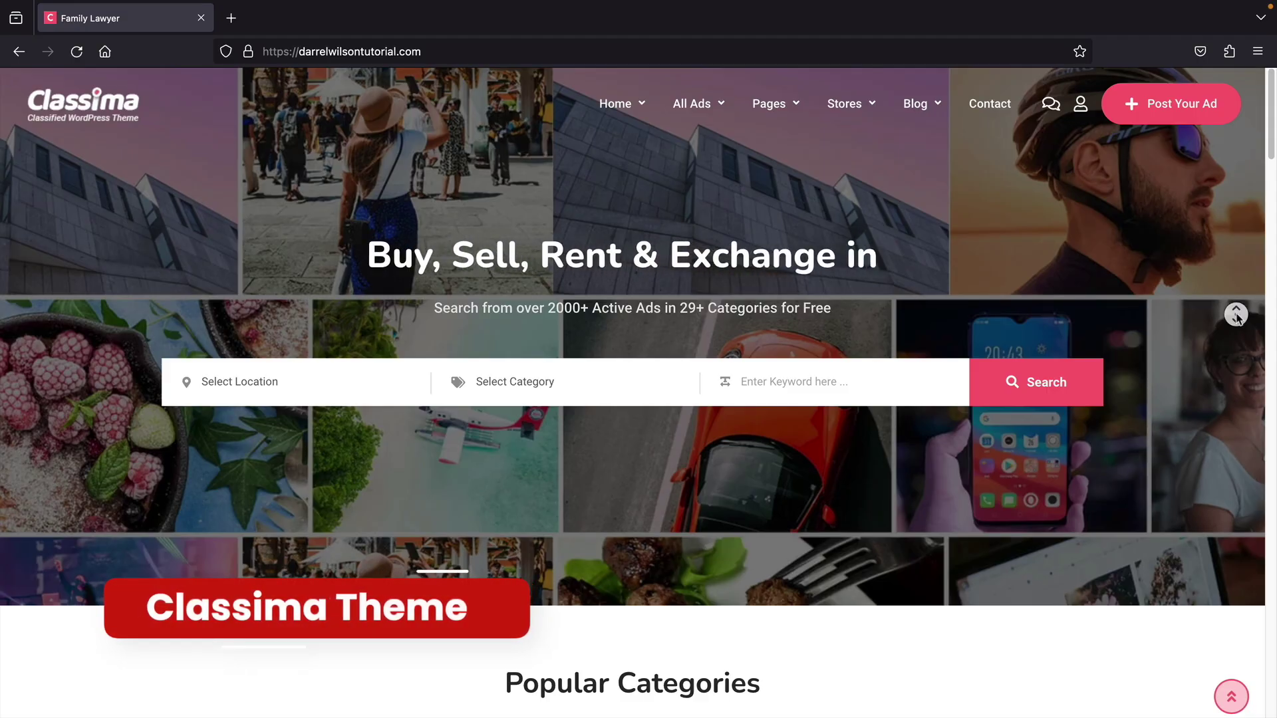
Step: Examine the Classima demo homepage, covering its popular categories, featured ads and top locations sections
scroll(1237, 318, down, 5)
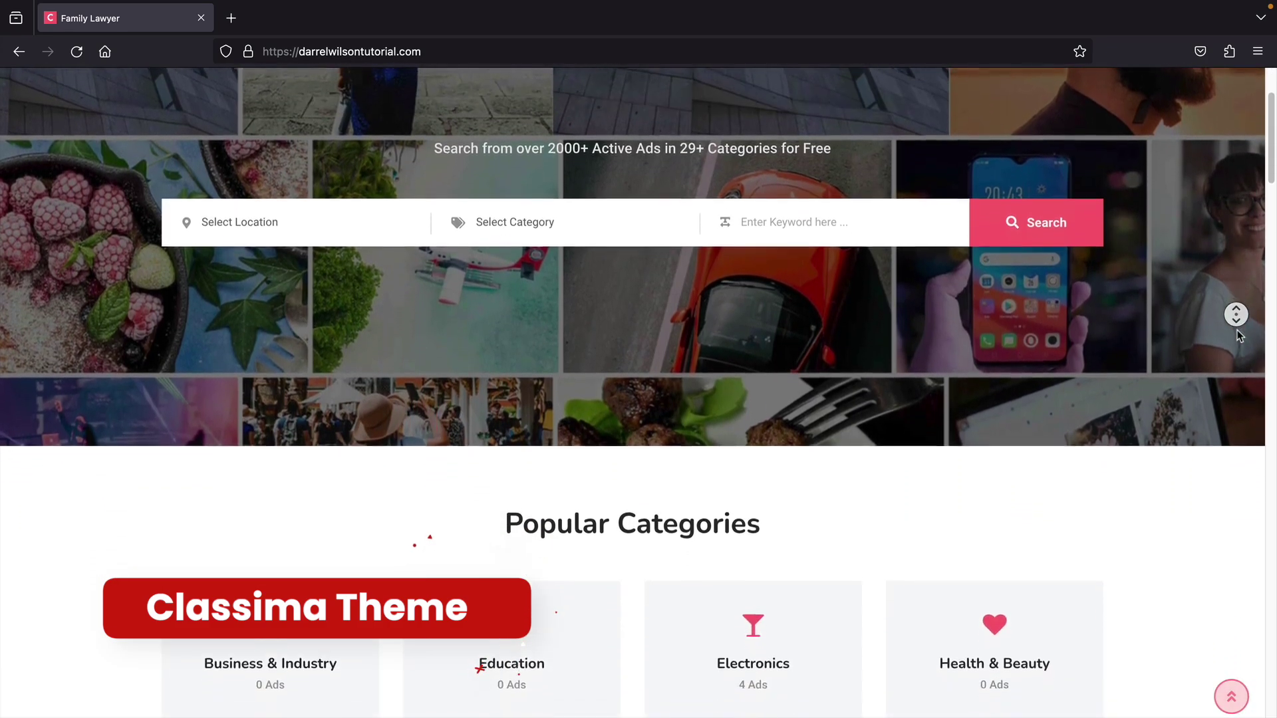
scroll(1237, 318, down, 6)
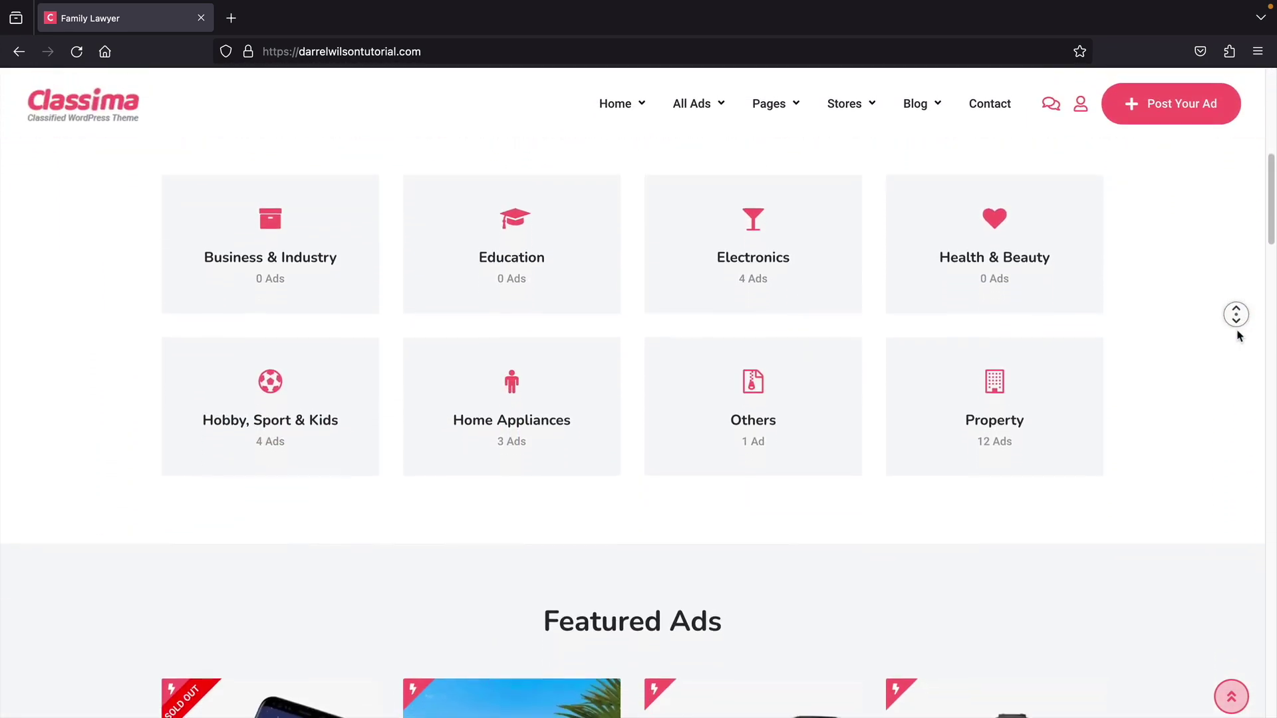
scroll(1237, 318, down, 6)
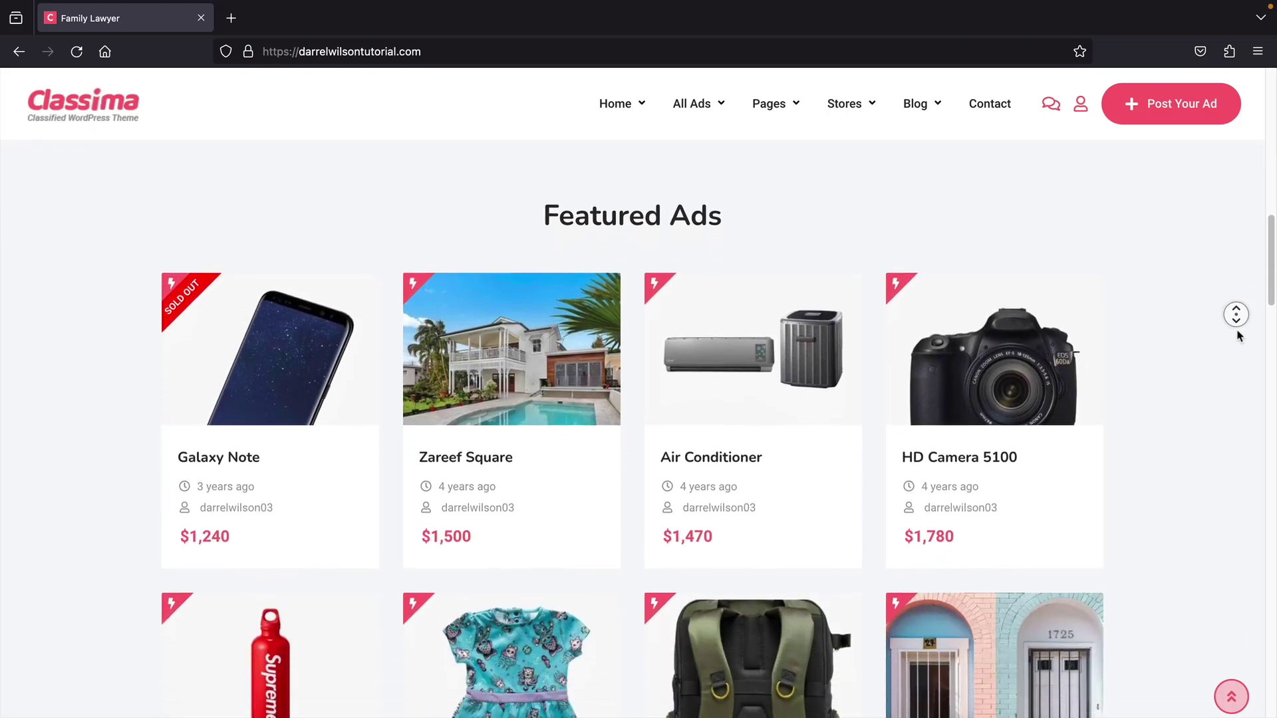
scroll(1237, 317, down, 6)
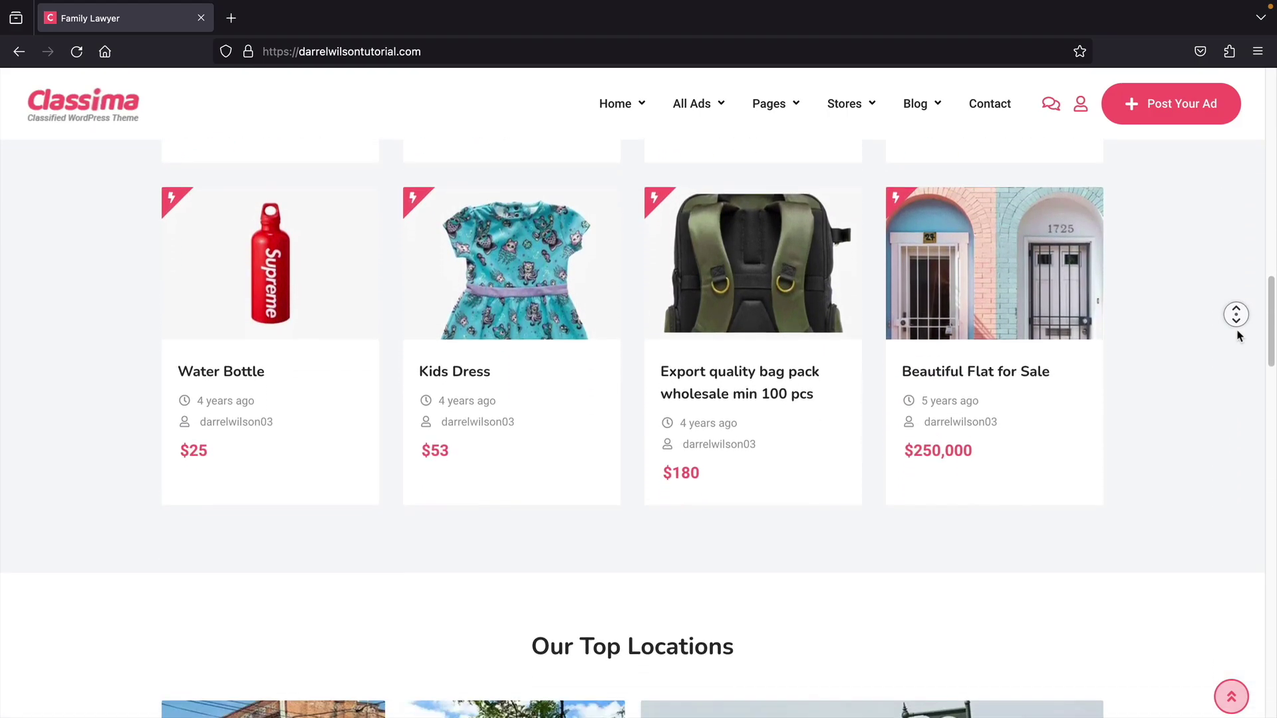
scroll(1237, 318, down, 5)
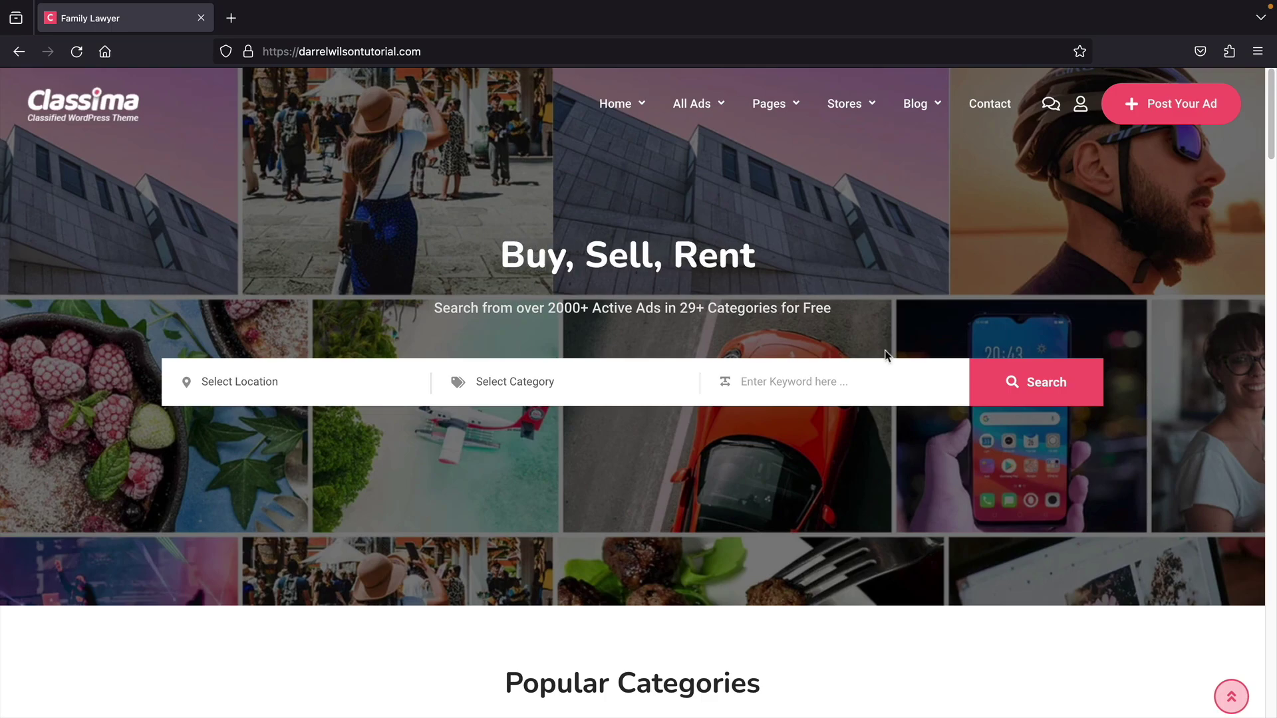
Step: Run an unfiltered ad search from the homepage and show the resulting ads in list view
click(1006, 380)
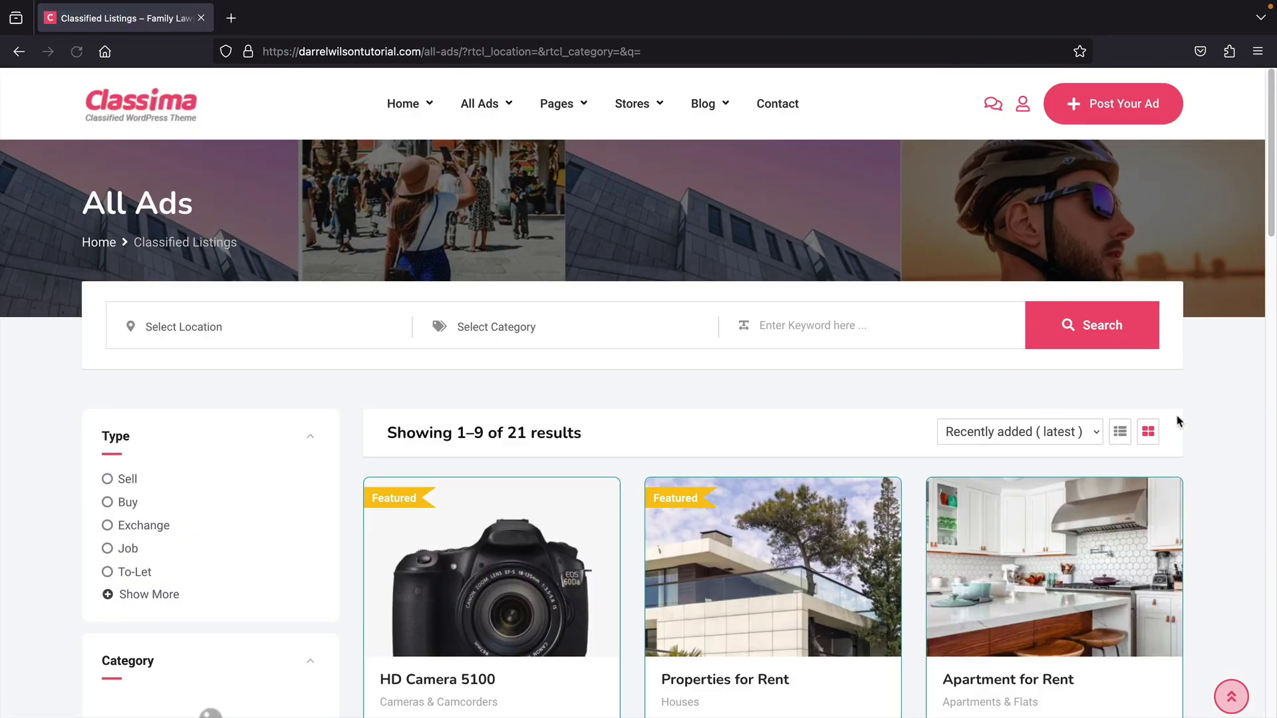
scroll(1199, 416, down, 3)
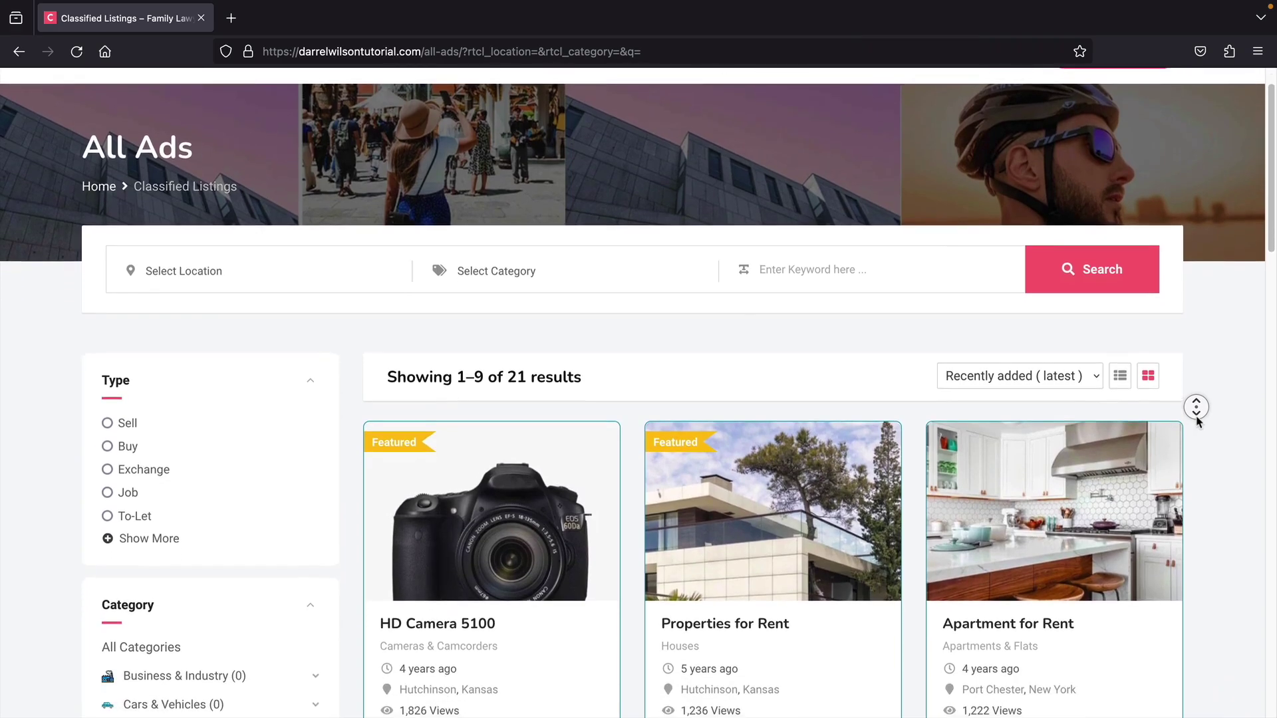
scroll(1197, 407, down, 1)
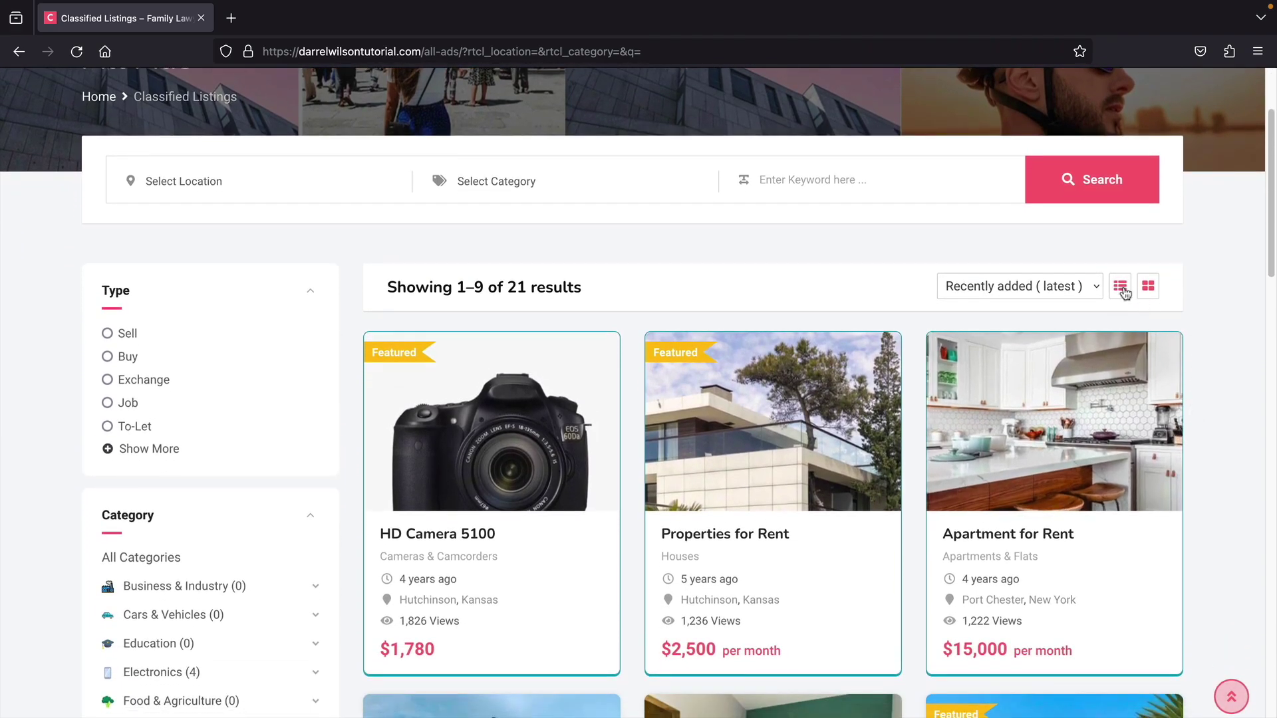
click(1121, 289)
scroll(541, 431, down, 3)
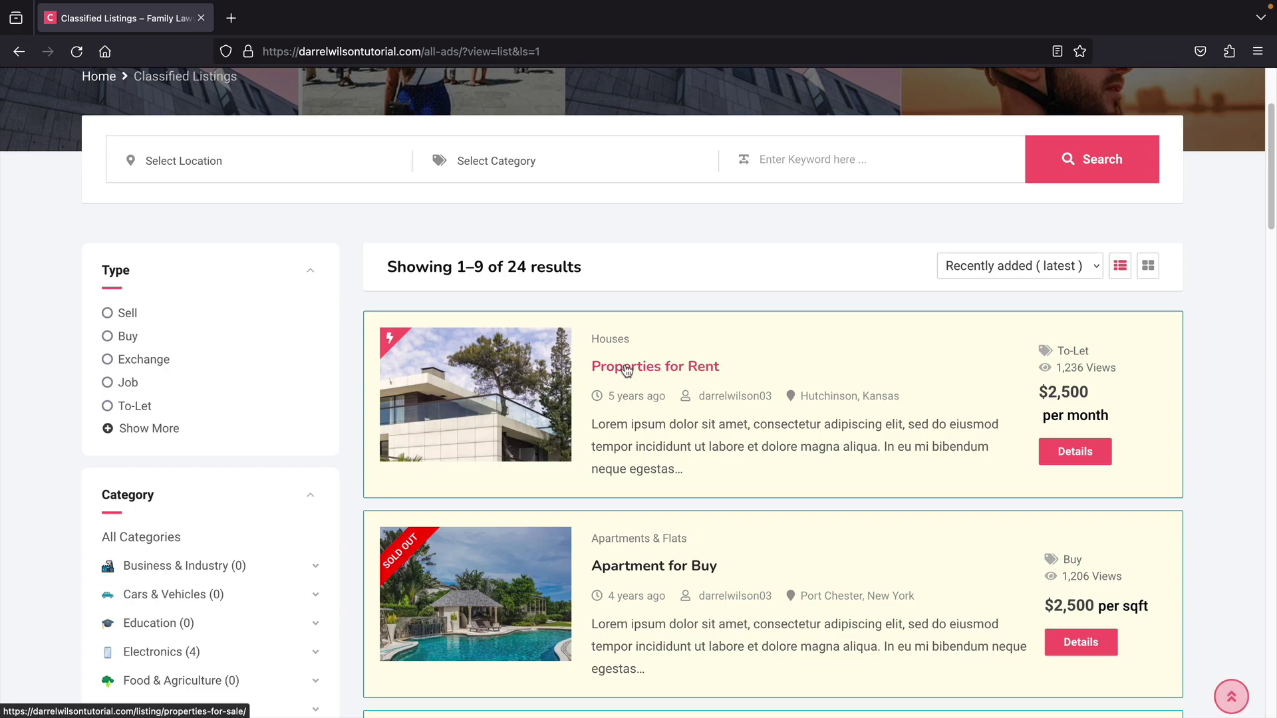
Step: Open the "Properties for Rent" listing and review its photo, seller information, description and overview
click(626, 370)
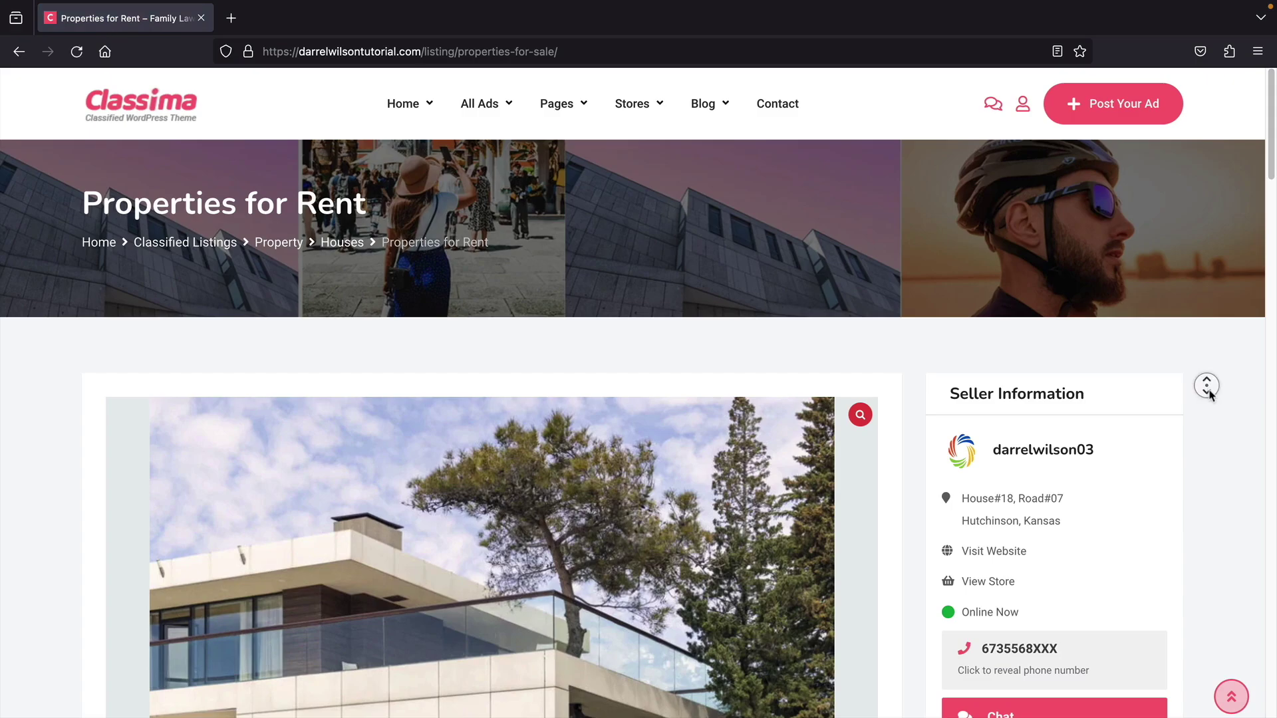
scroll(1209, 394, down, 3)
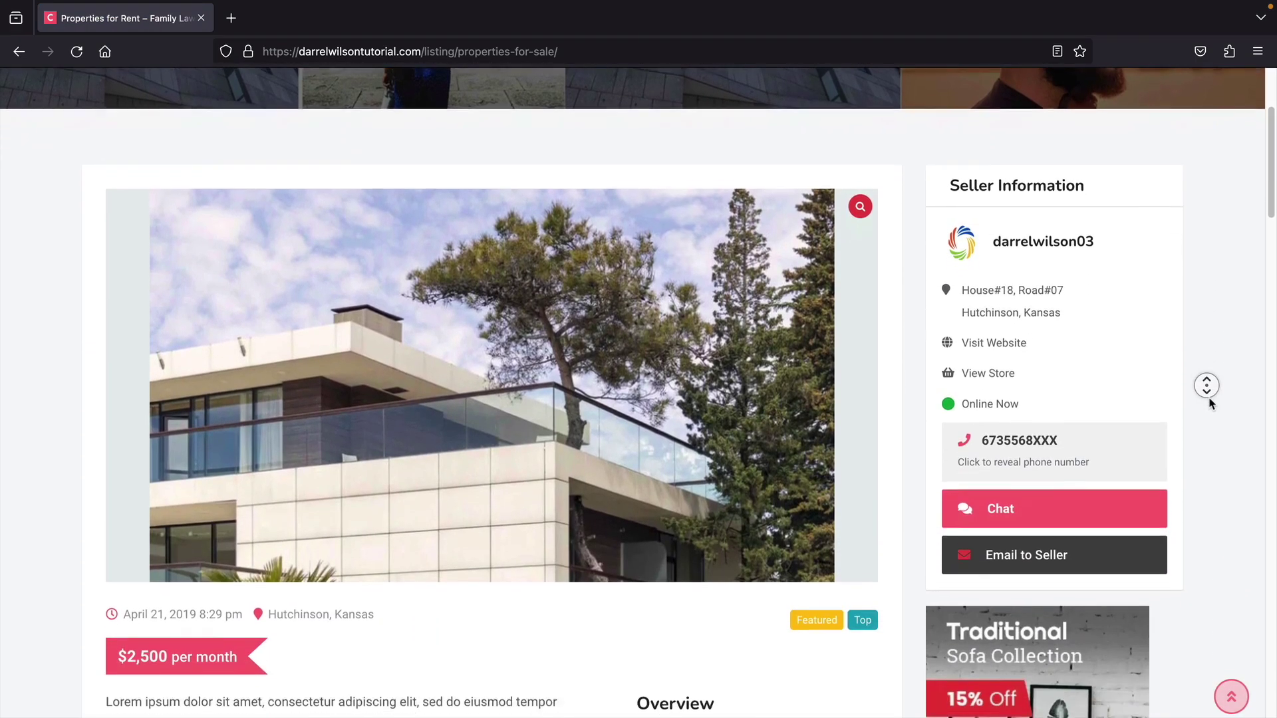
scroll(1211, 404, down, 5)
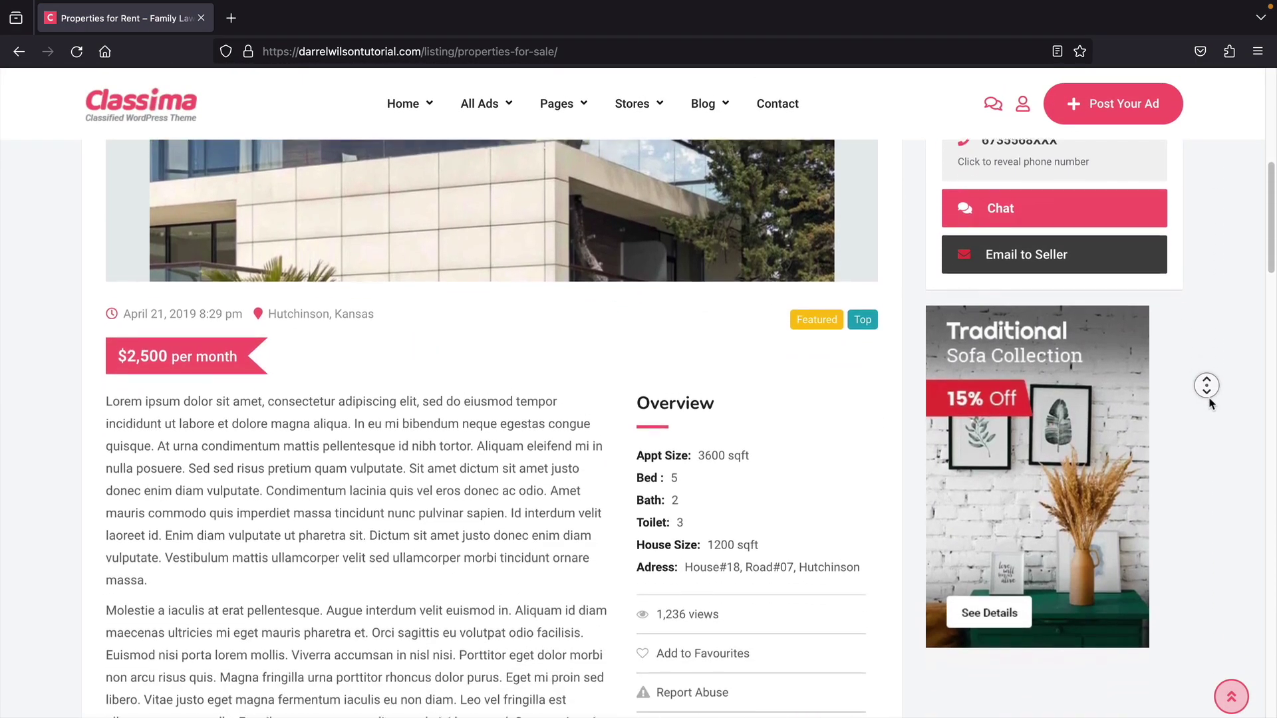
scroll(1210, 404, down, 1)
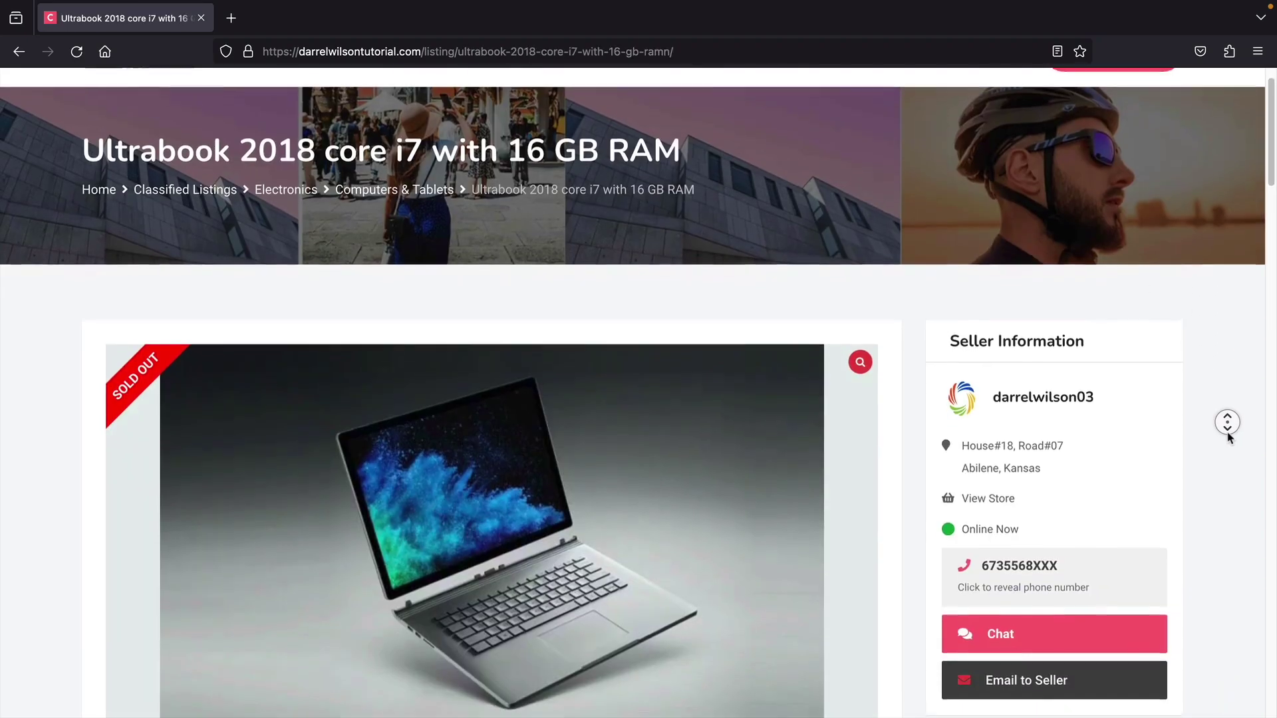
Step: Review the "Ultrabook 2018 core i7 with 16 GB RAM" listing's image gallery, seller information and overview
scroll(1228, 436, down, 2)
scroll(1227, 426, down, 3)
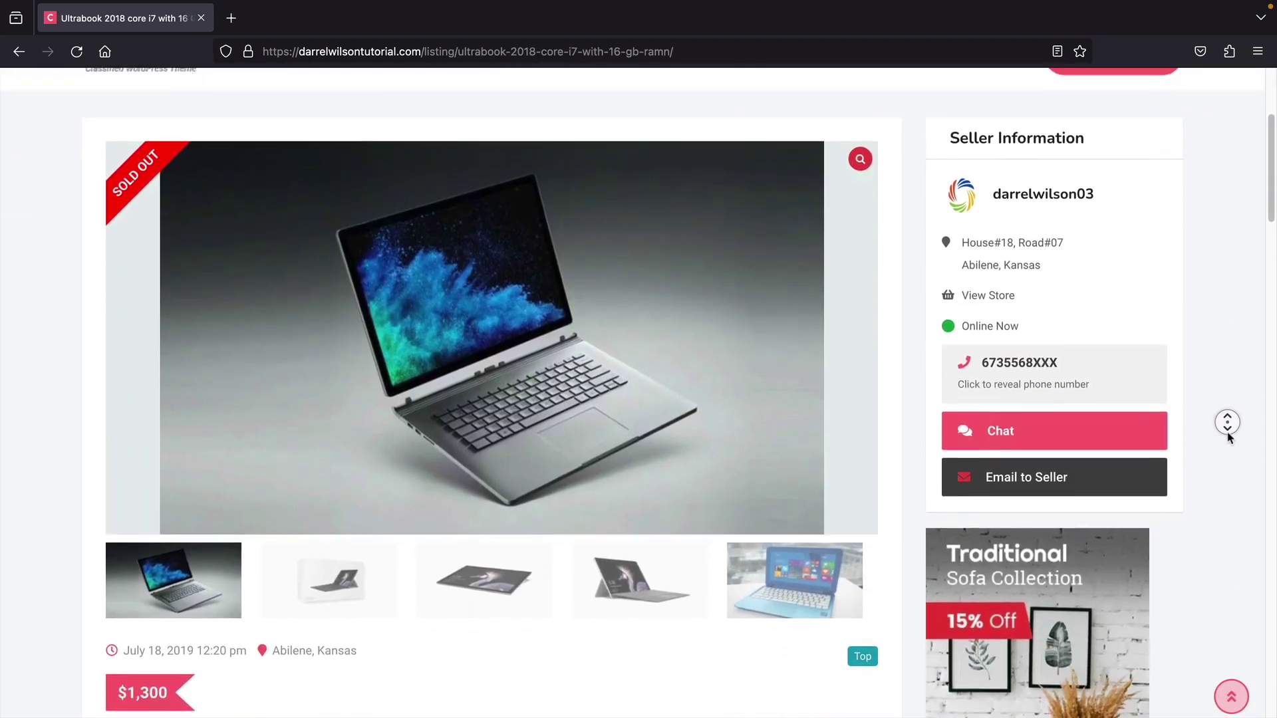
scroll(1228, 426, down, 3)
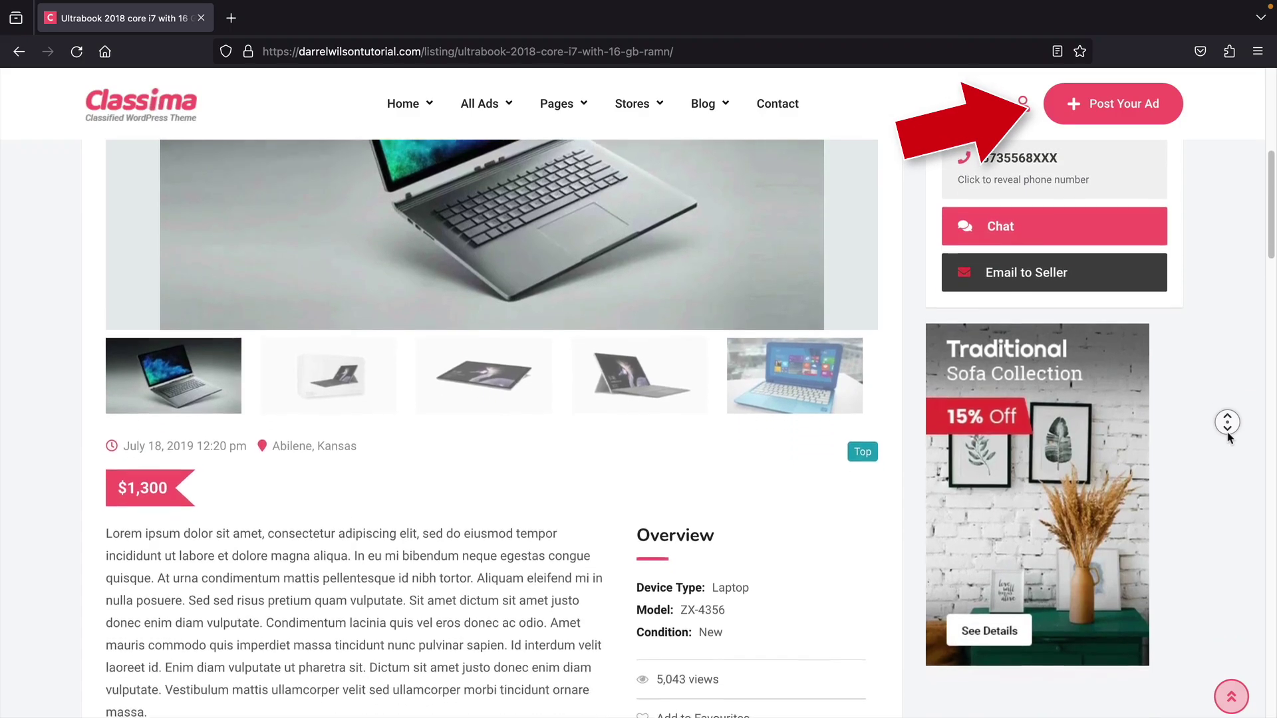
scroll(1227, 425, down, 2)
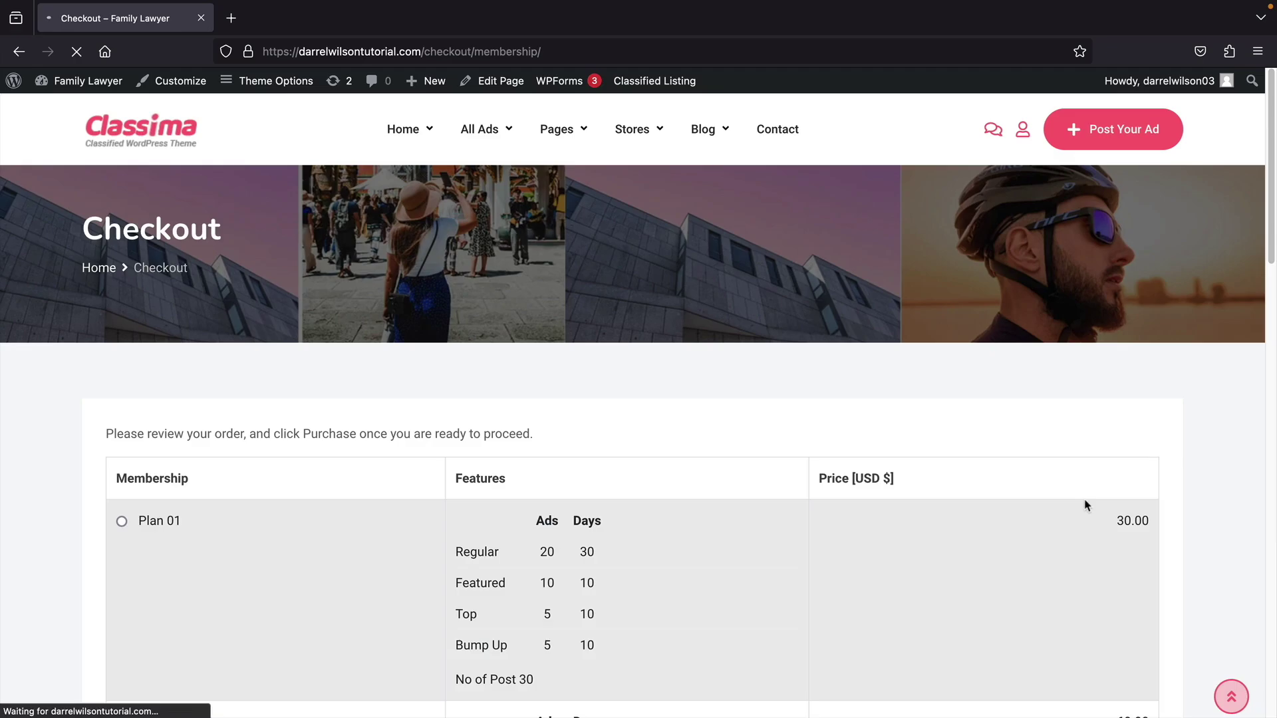
Step: Review the membership plans and billing section on the membership checkout page
middle_click(1210, 497)
scroll(1210, 497, down, 2)
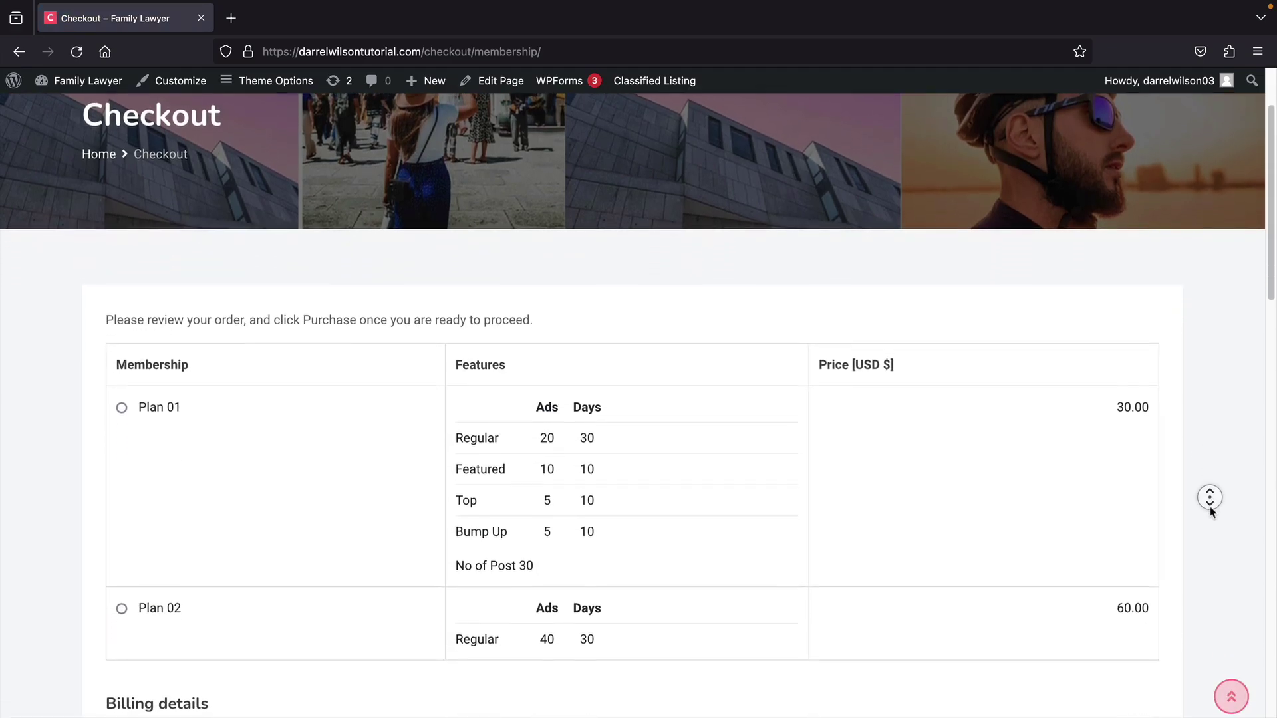
scroll(1210, 497, down, 3)
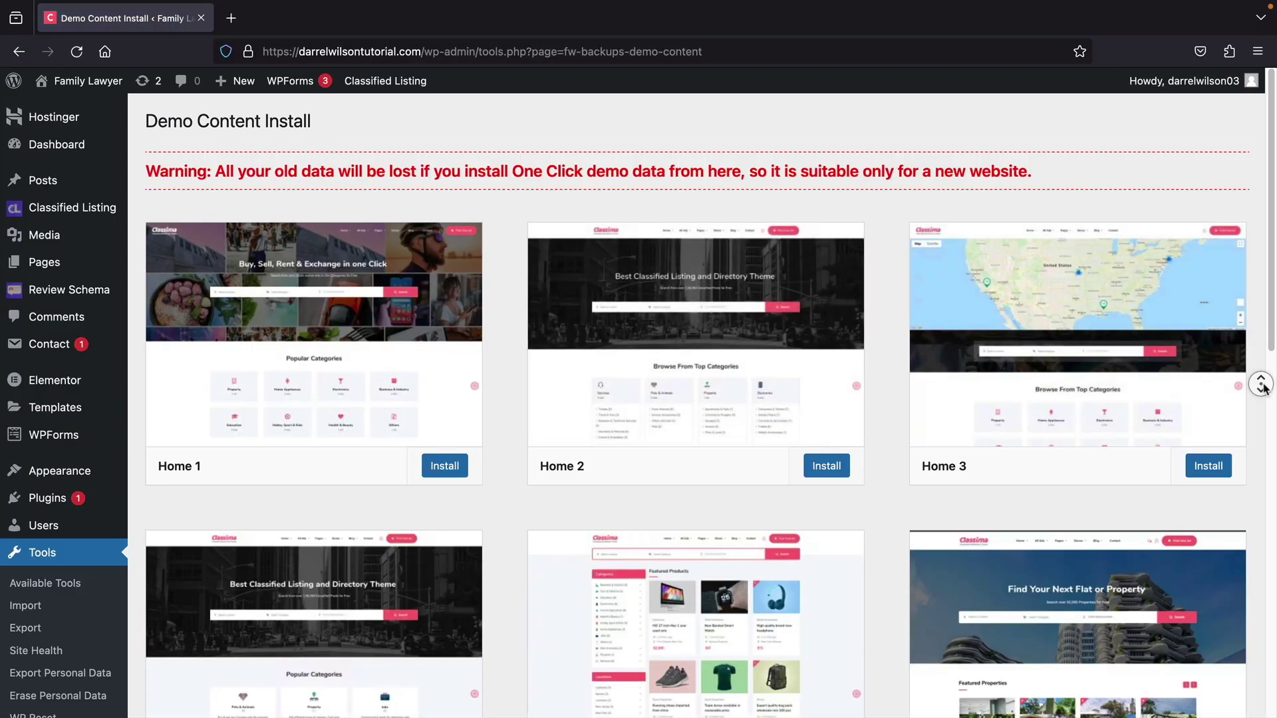
Step: Look over the installable Classima demo homepages and open the site's homepage in the Elementor editor
scroll(1262, 389, down, 3)
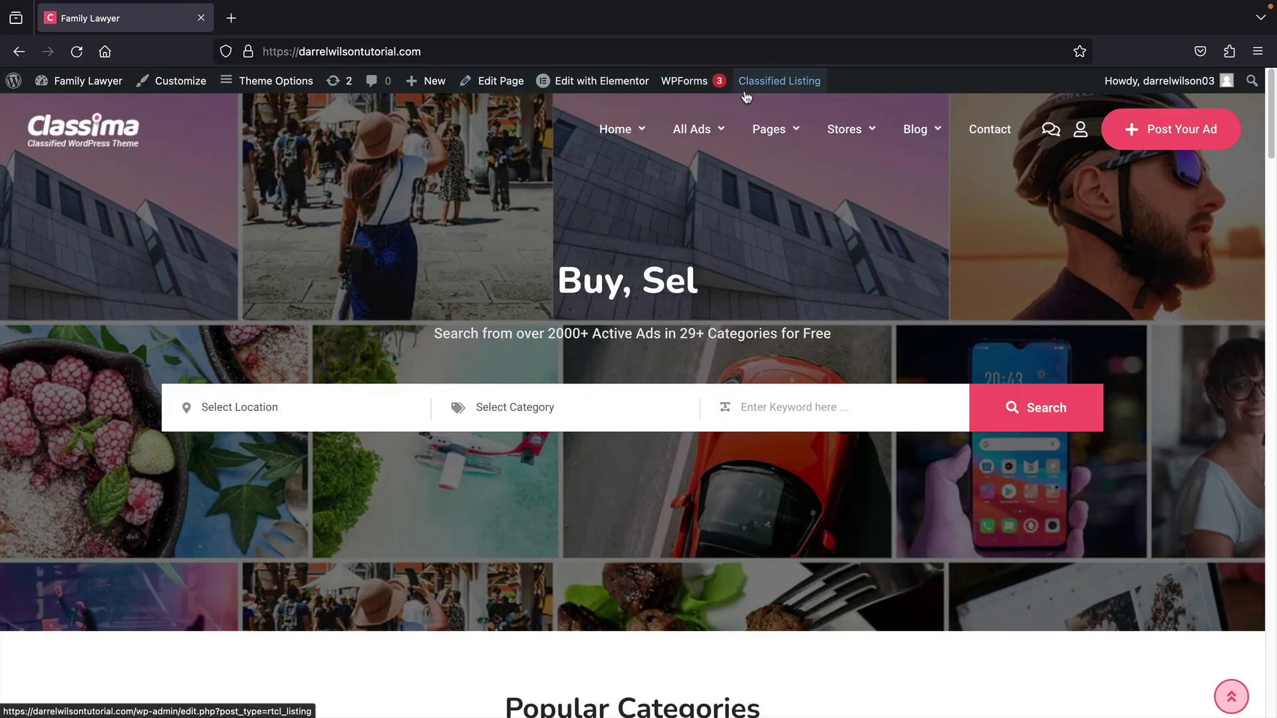
click(622, 94)
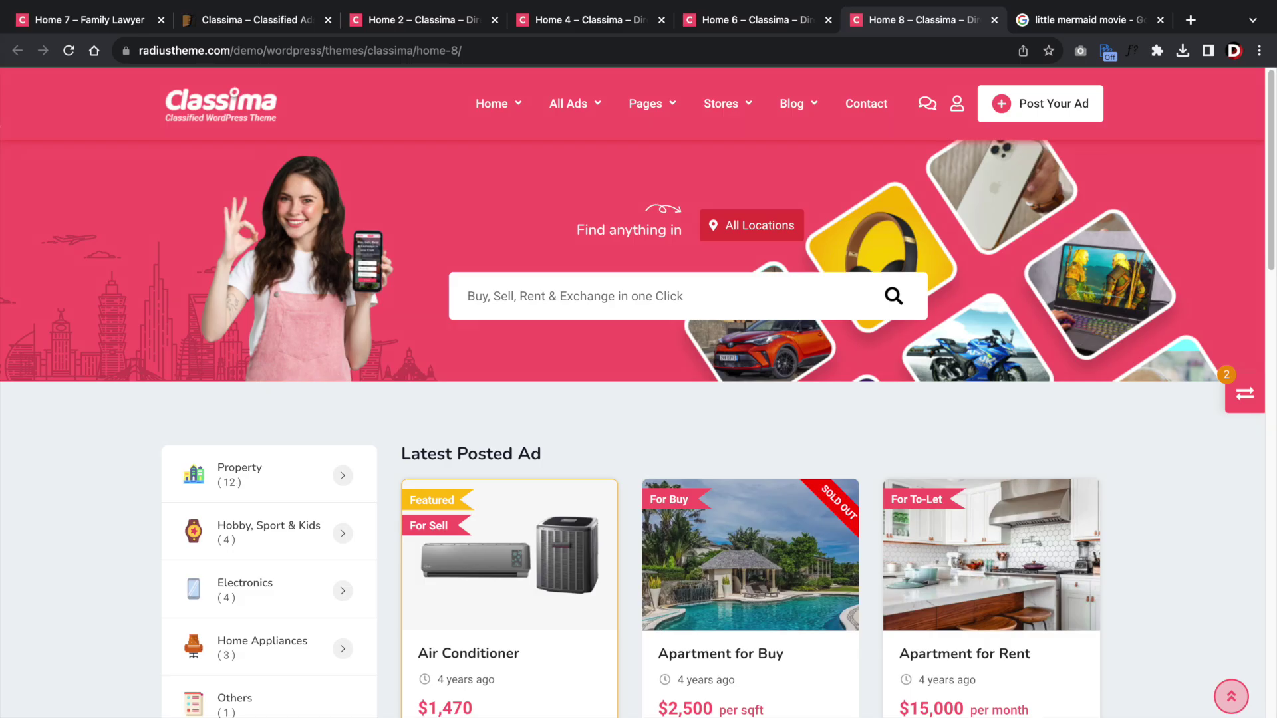
Step: Compare other Classima demo homepages, including Home 8, Home 6 and the ThemeForest preview with the category sidebar
key(ctrl+shift+Tab)
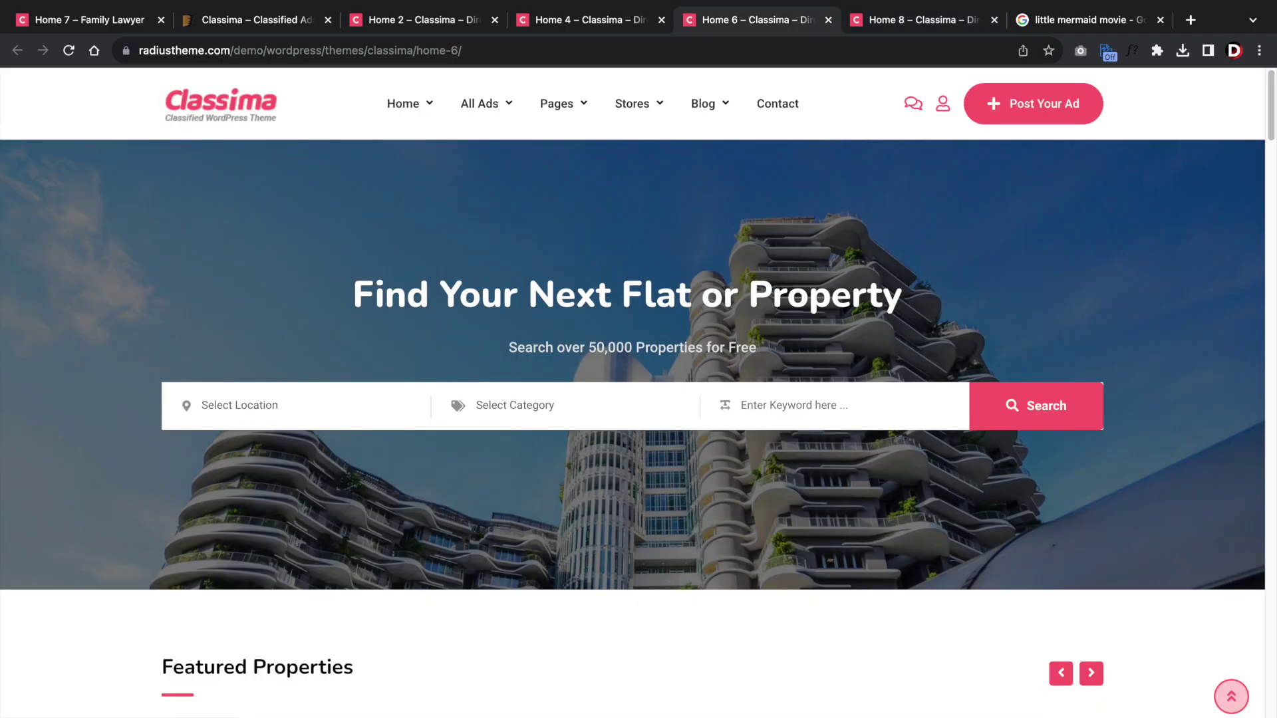
key(ctrl+2)
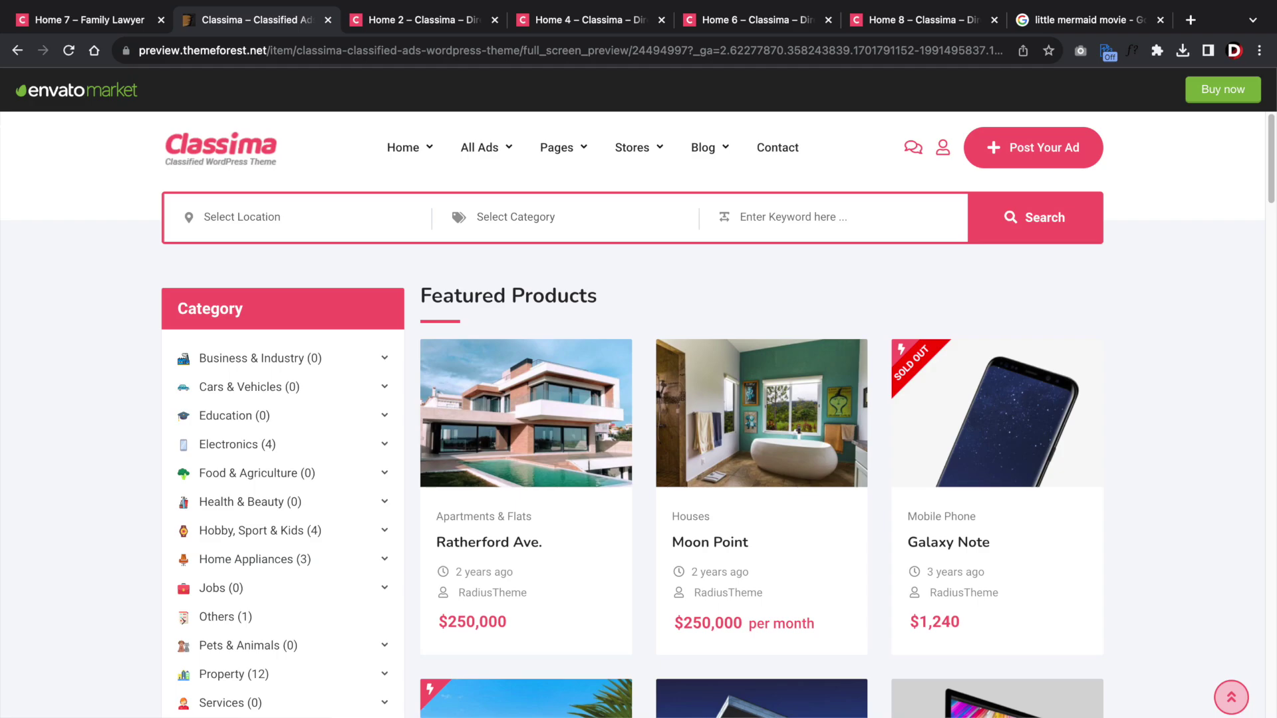
key(ctrl+Tab)
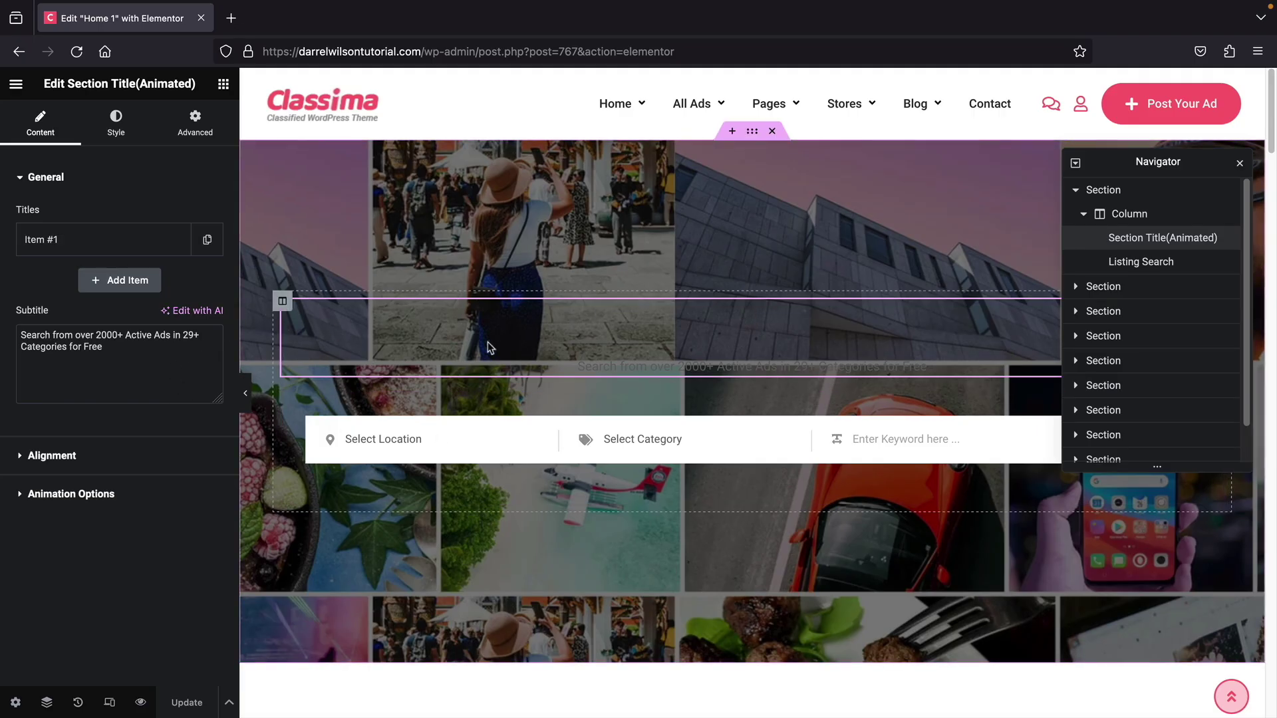
Step: Close the Navigator and add a Listing Slider widget between the Popular Categories heading and the category boxes
click(1240, 163)
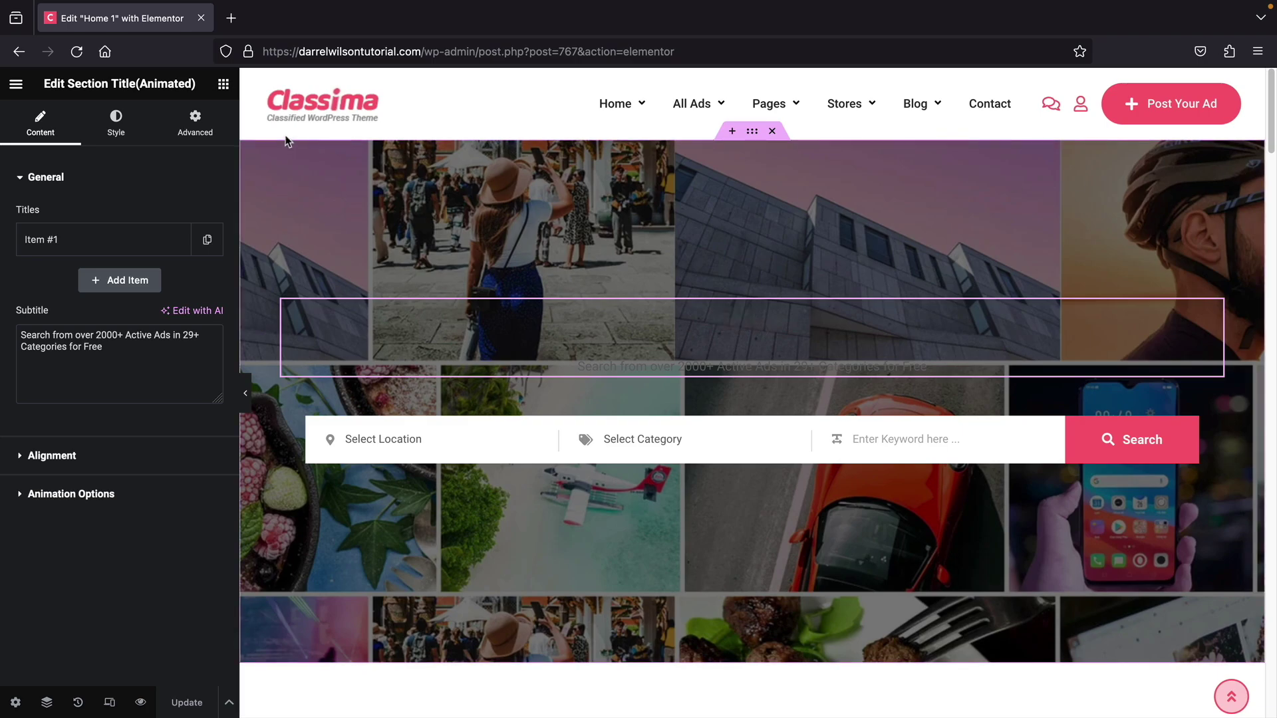
click(224, 93)
scroll(445, 516, down, 5)
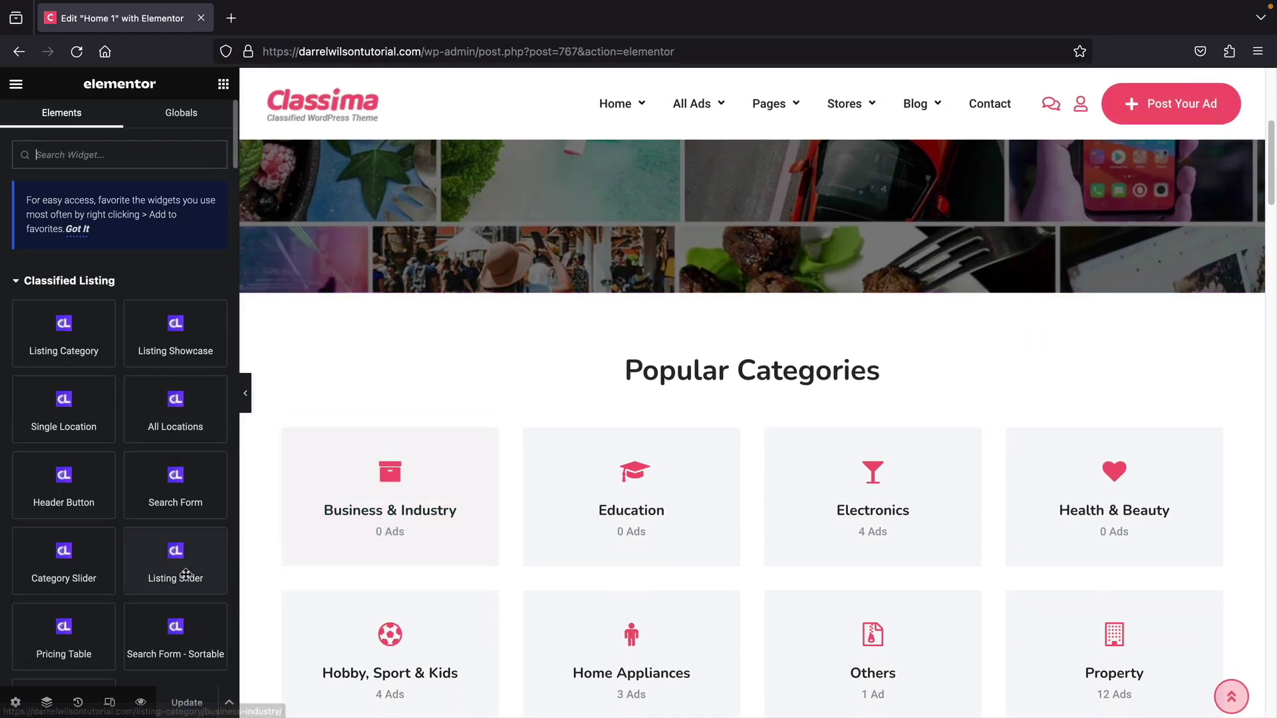
drag(179, 565, 684, 407)
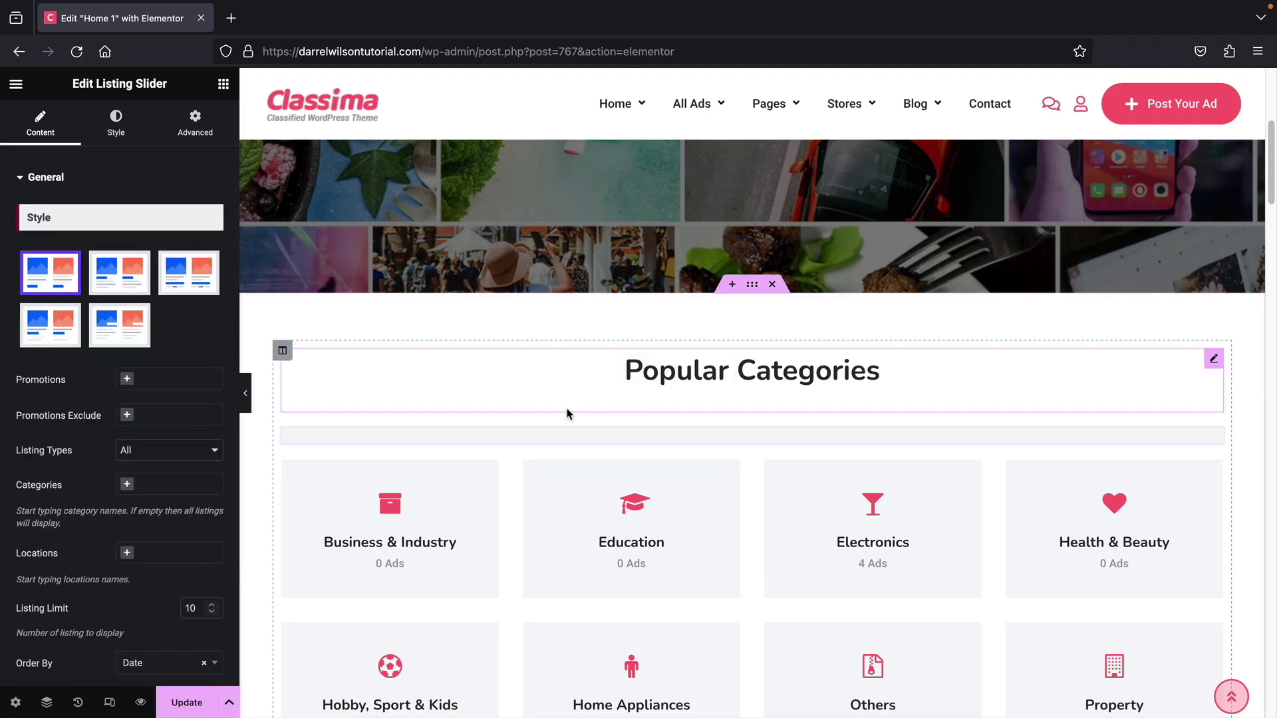
scroll(566, 414, down, 2)
scroll(525, 403, down, 2)
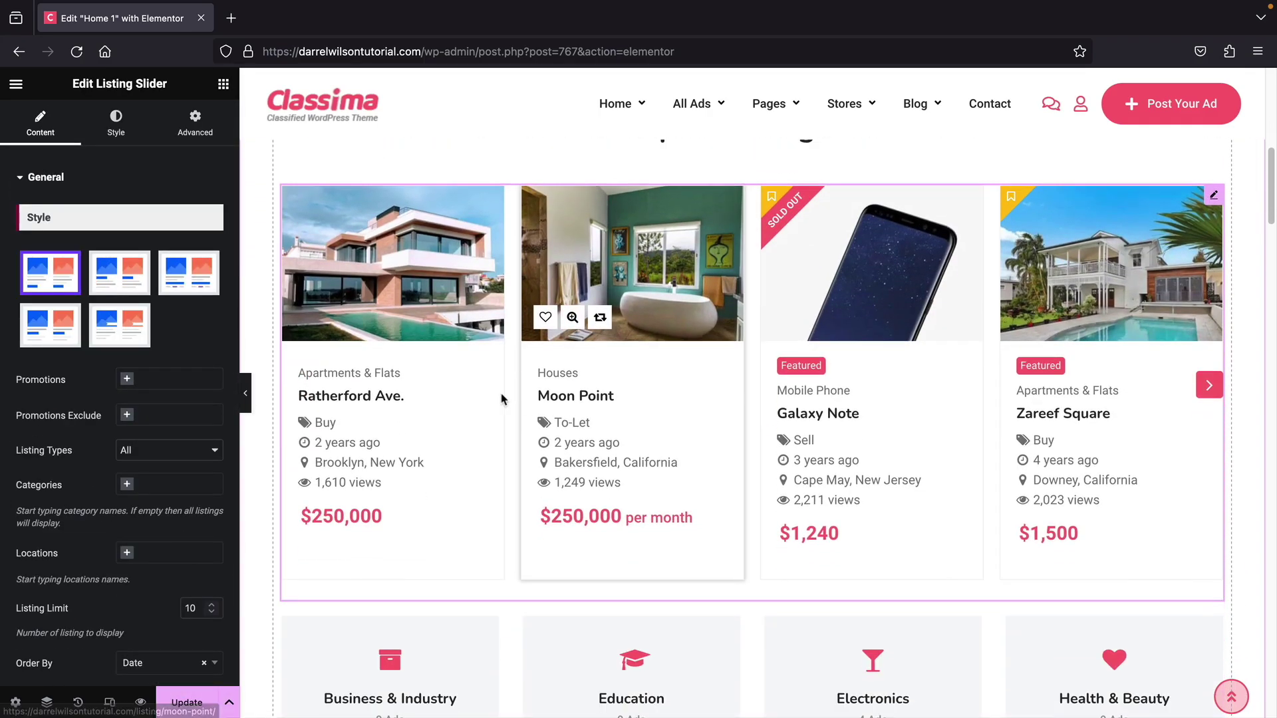
Step: Try Style 2, Style 3, Style 5 and Style 4 on the listing slider, and delete the slider widget
click(112, 286)
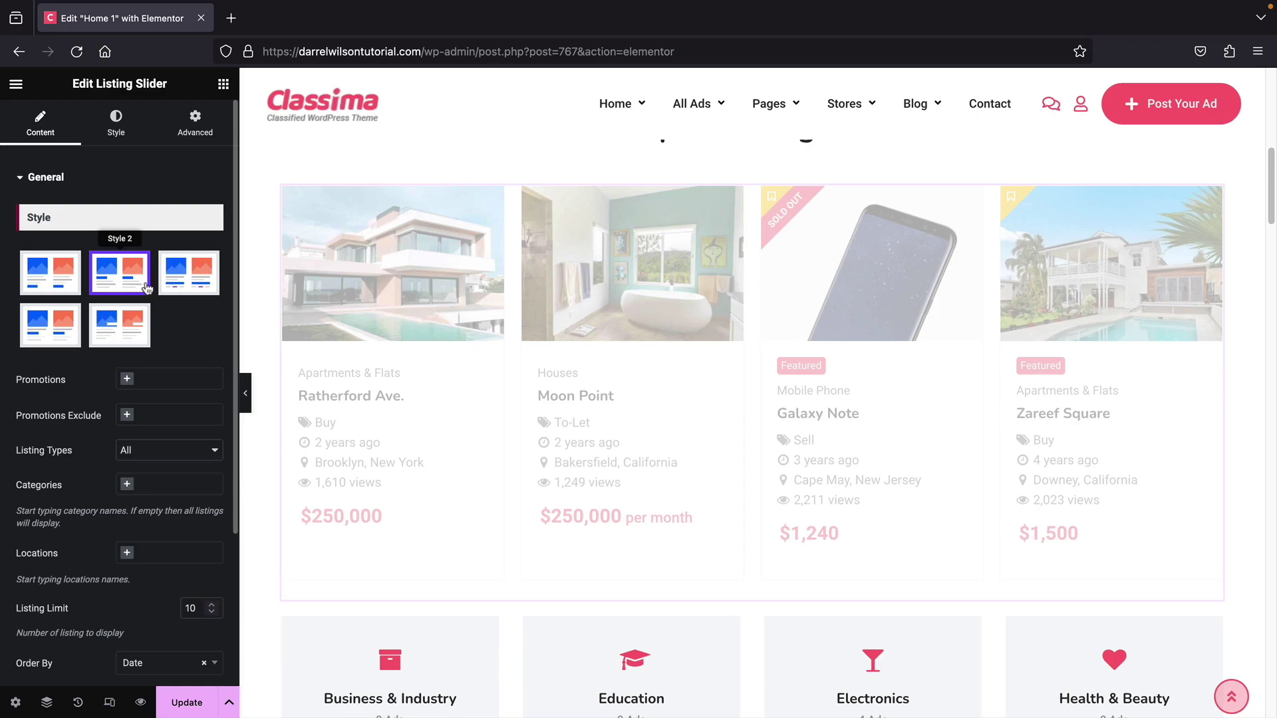
click(187, 288)
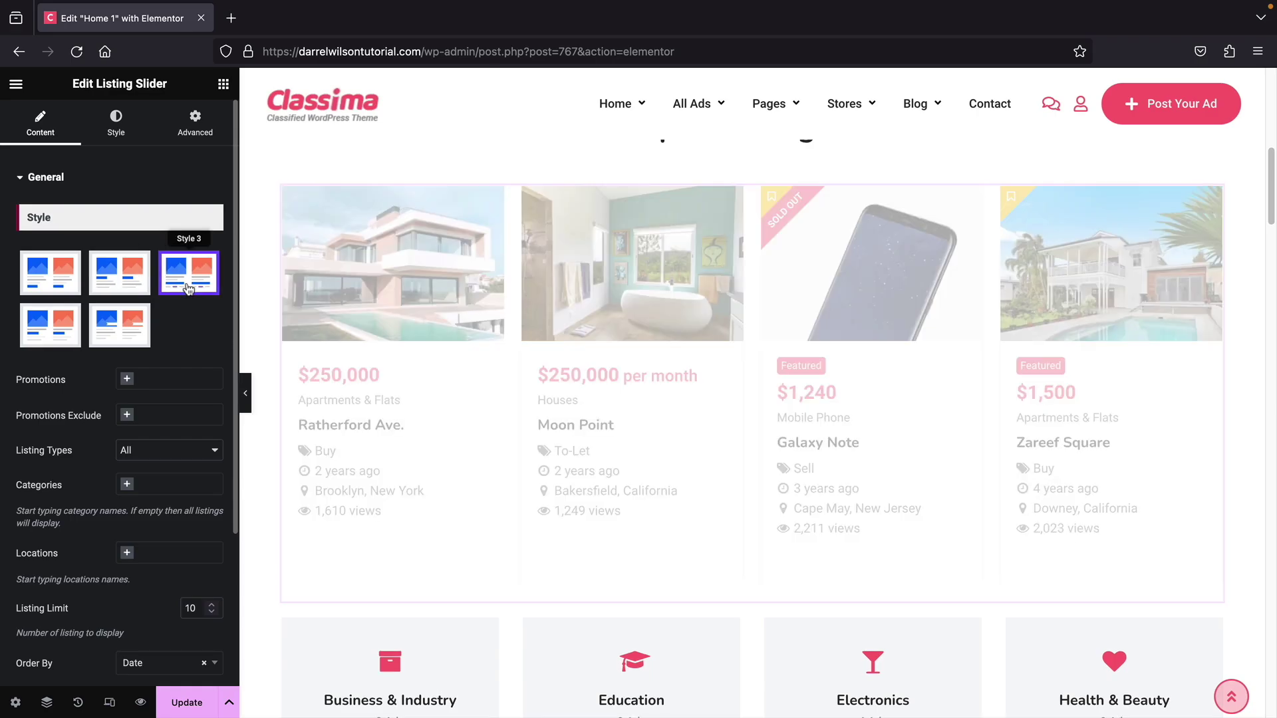
click(121, 339)
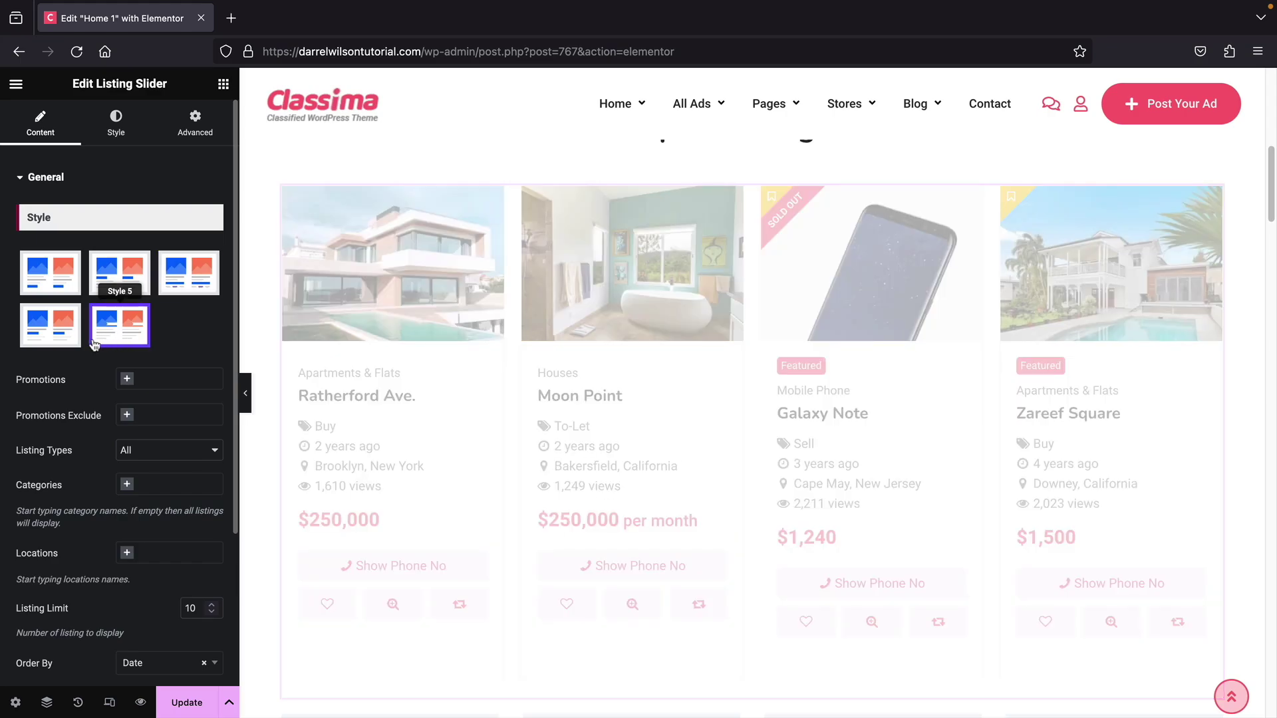
click(44, 337)
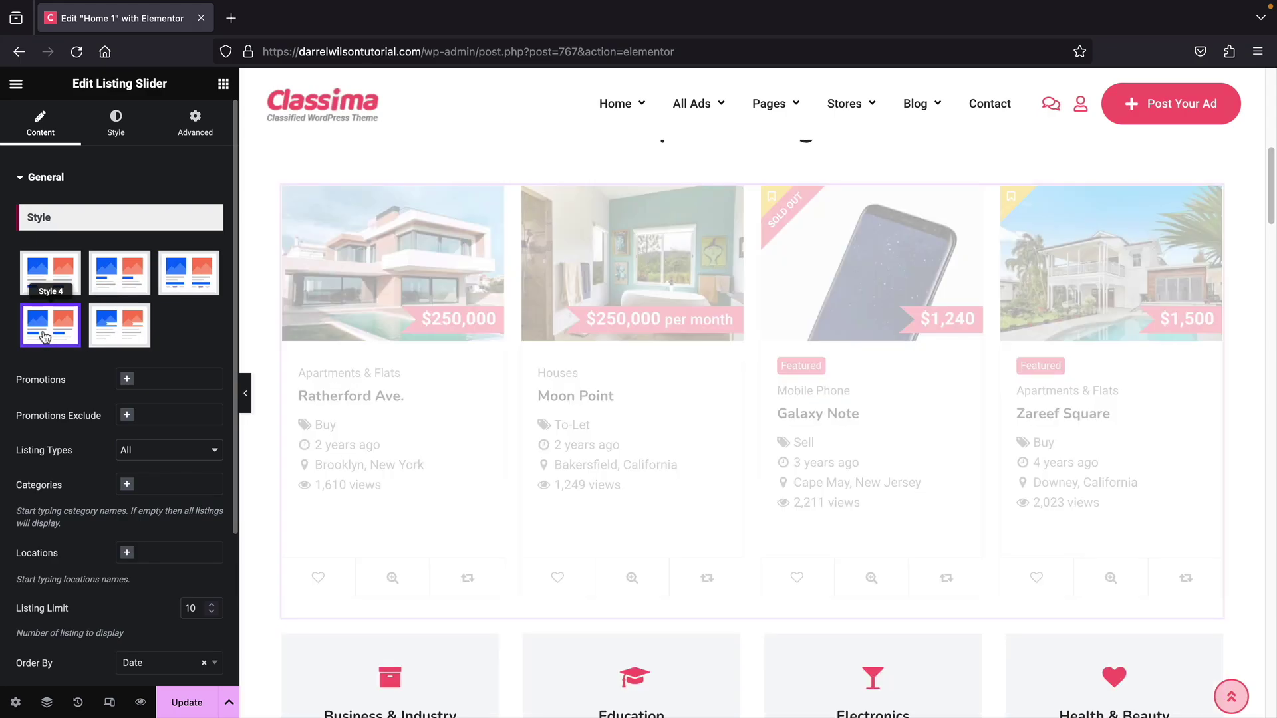
right_click(435, 230)
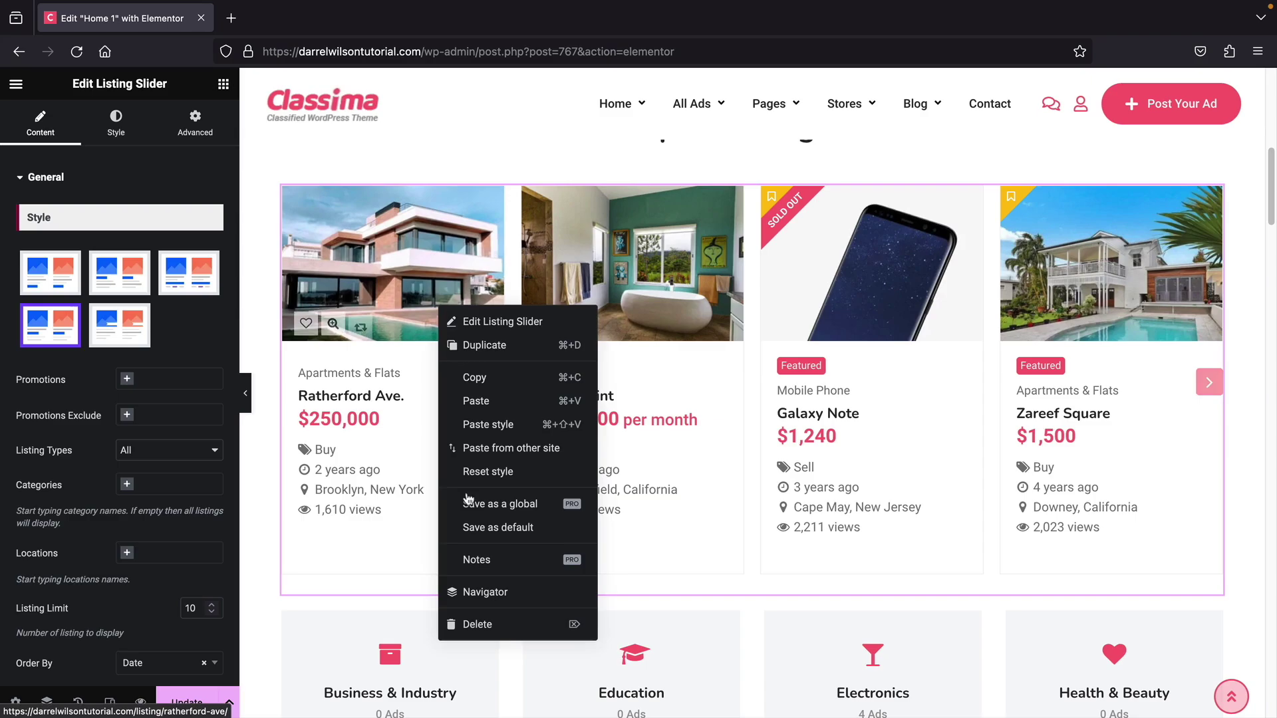
click(469, 622)
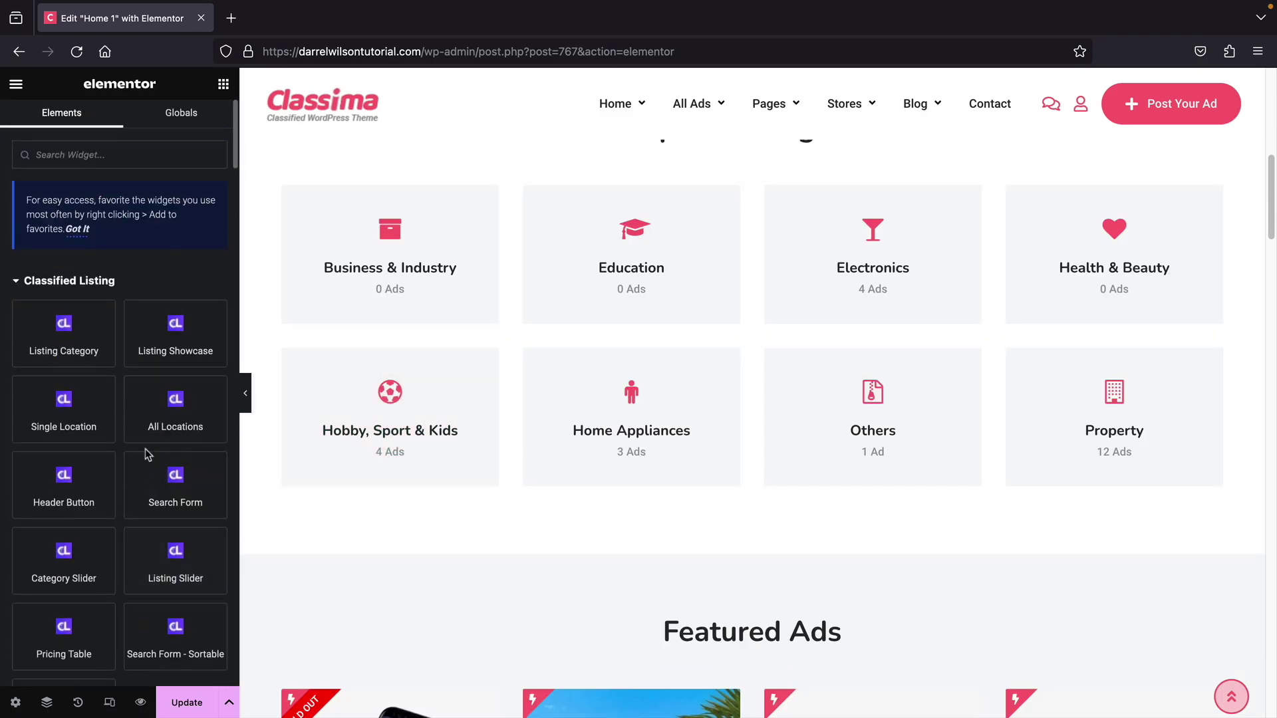
Step: Review the Classified Listing plugin's settings, from the General and Moderation sections through to Chat
scroll(146, 448, down, 1)
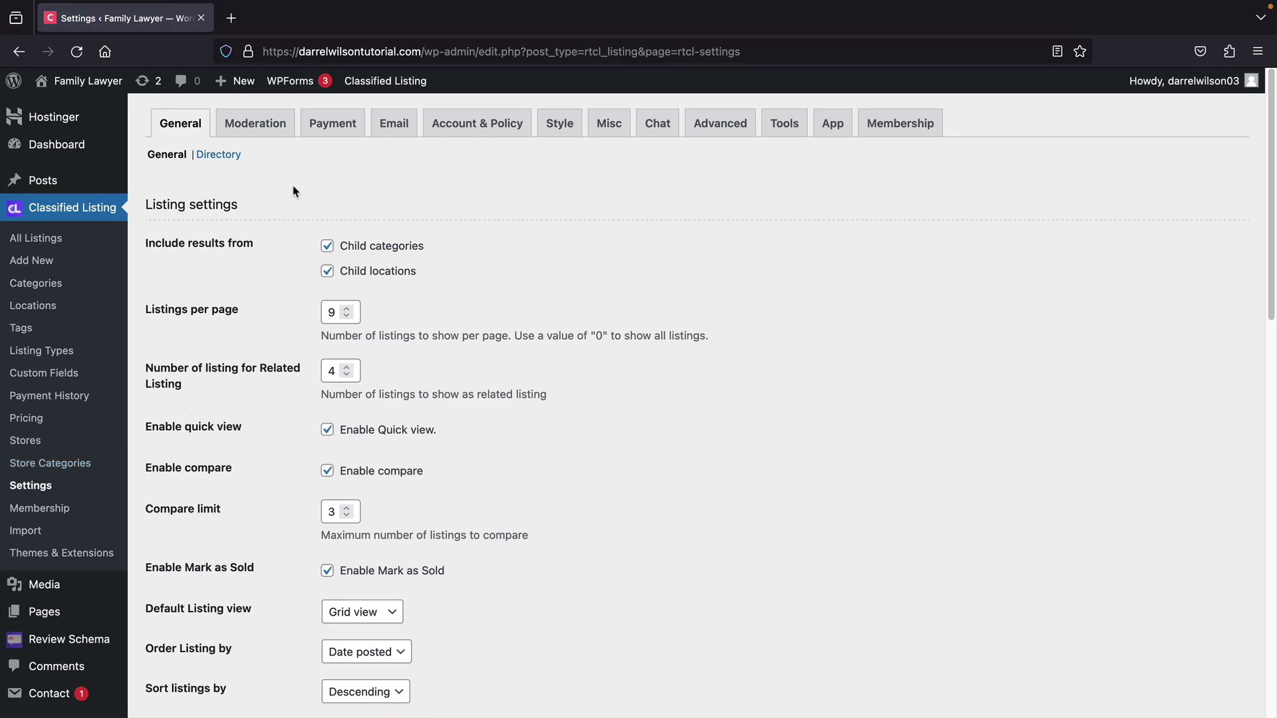
click(259, 129)
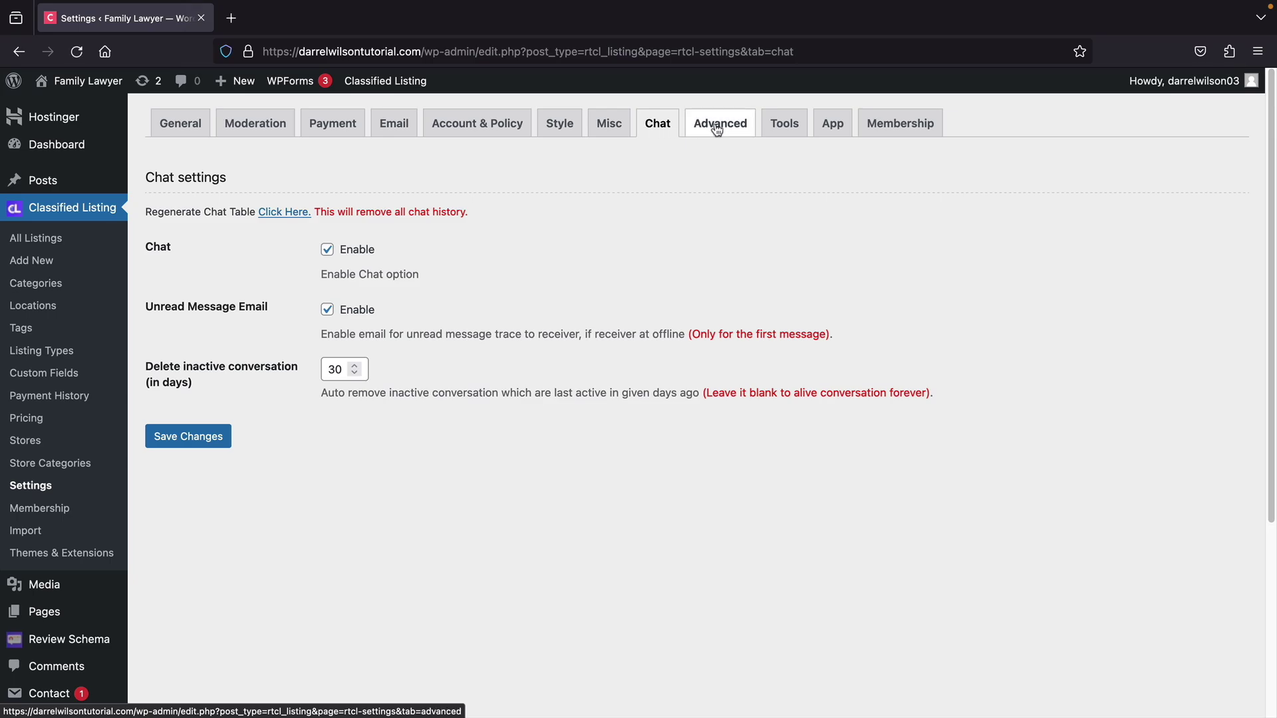
Step: Open the listing categories, and look through the full list of listing locations
click(69, 285)
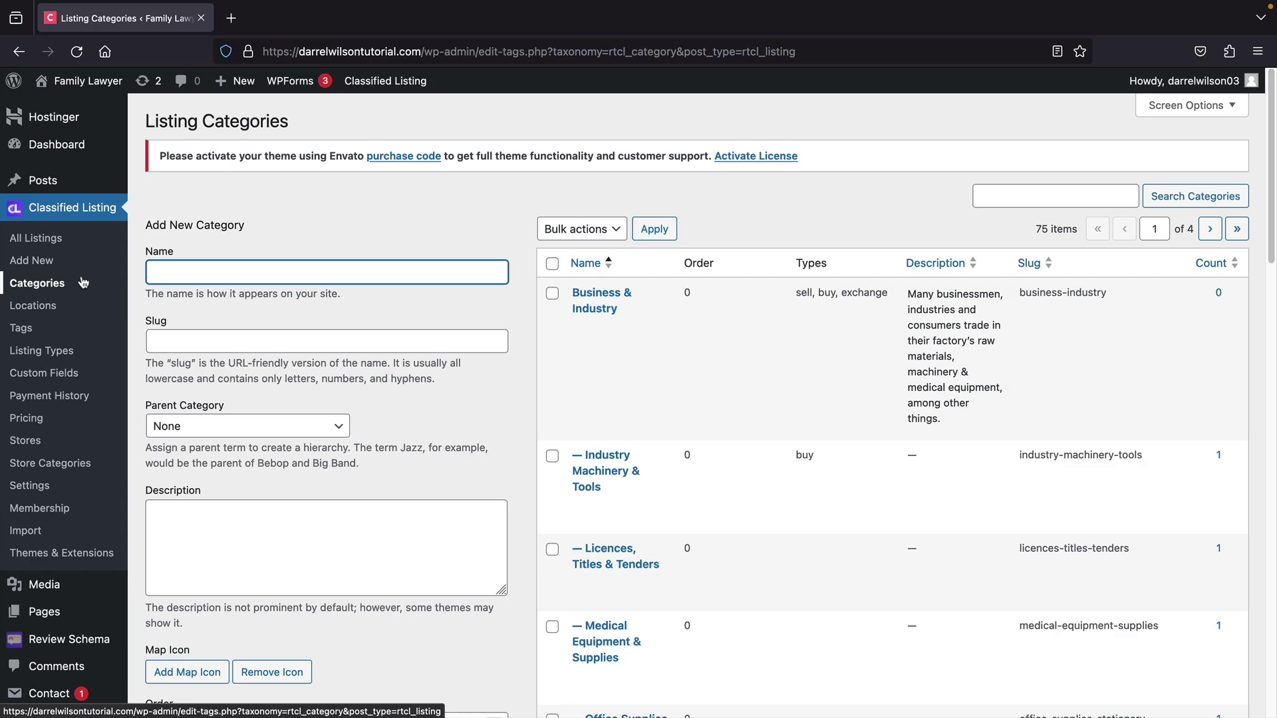
click(59, 309)
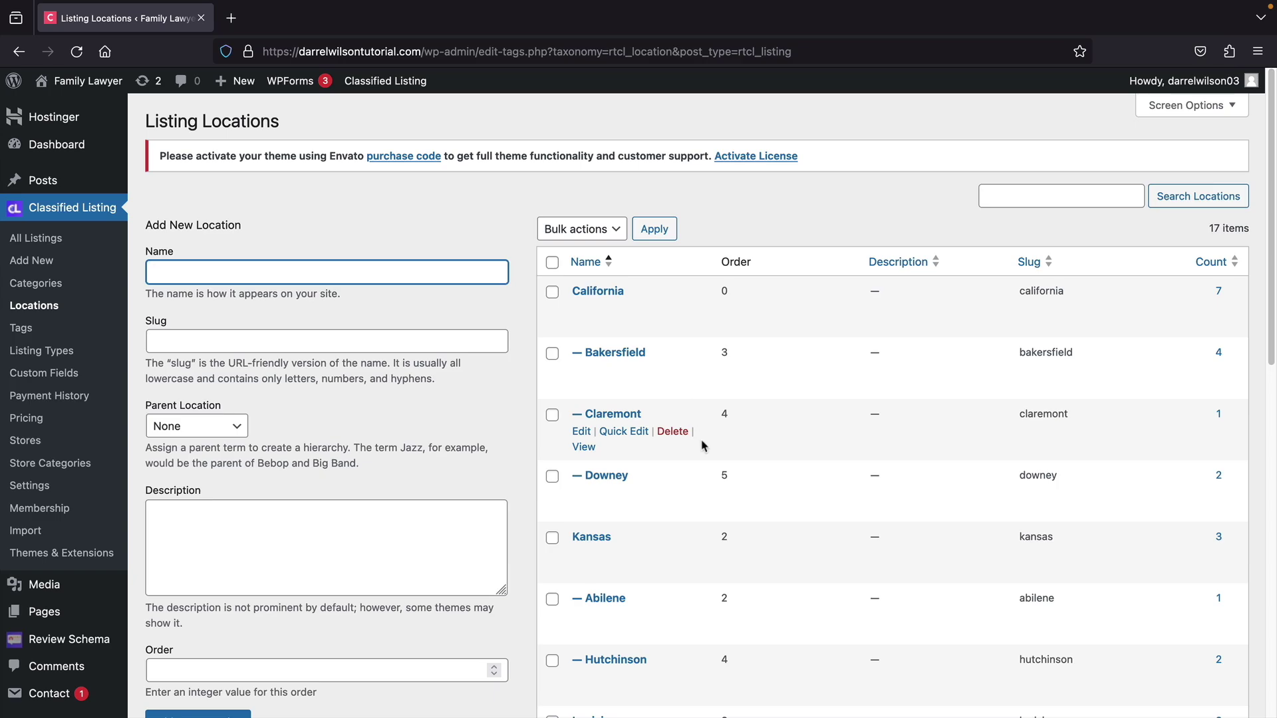
scroll(711, 451, down, 5)
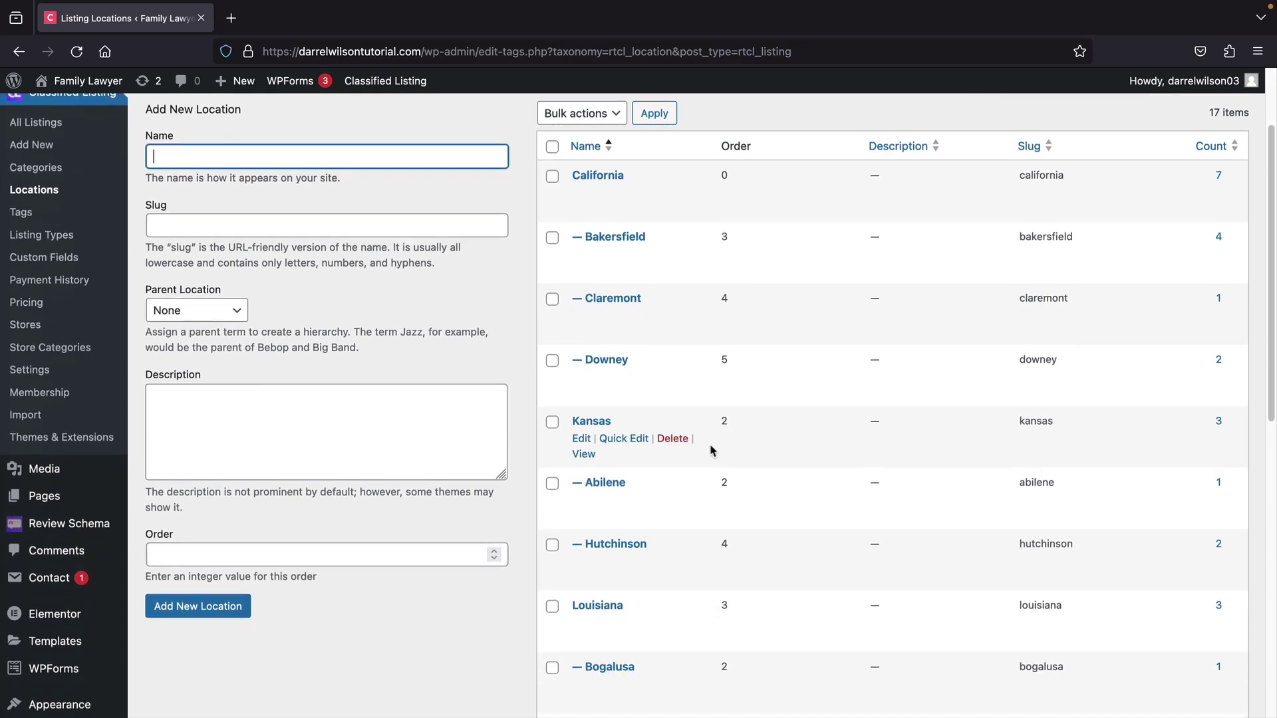
scroll(710, 451, down, 2)
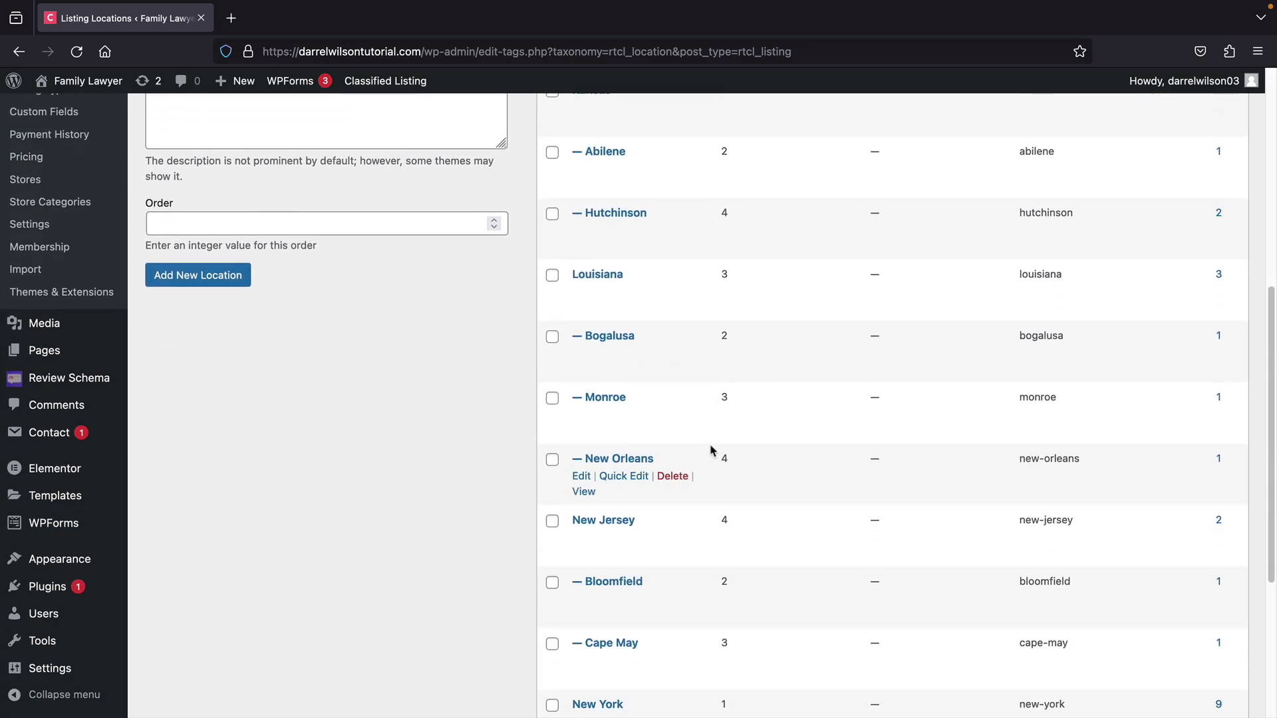
scroll(711, 451, down, 2)
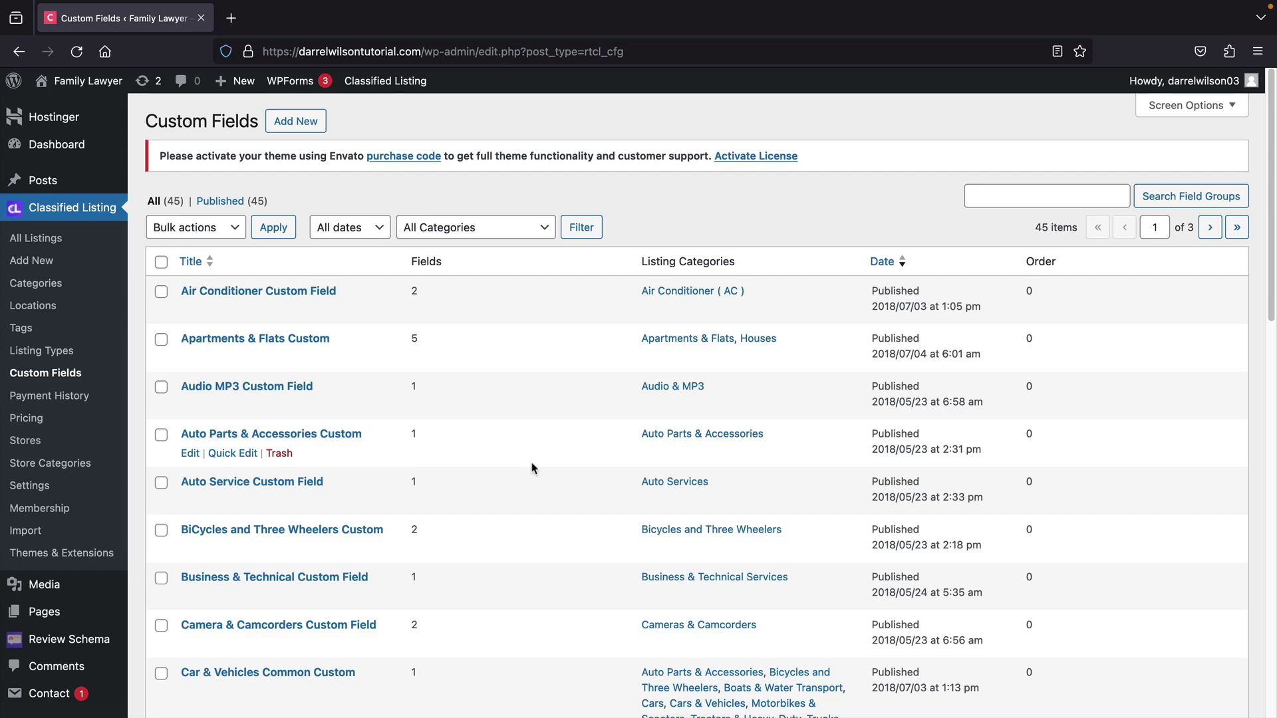
Step: Look through the Classified Listing custom fields and the listing categories assigned to each
scroll(532, 468, down, 5)
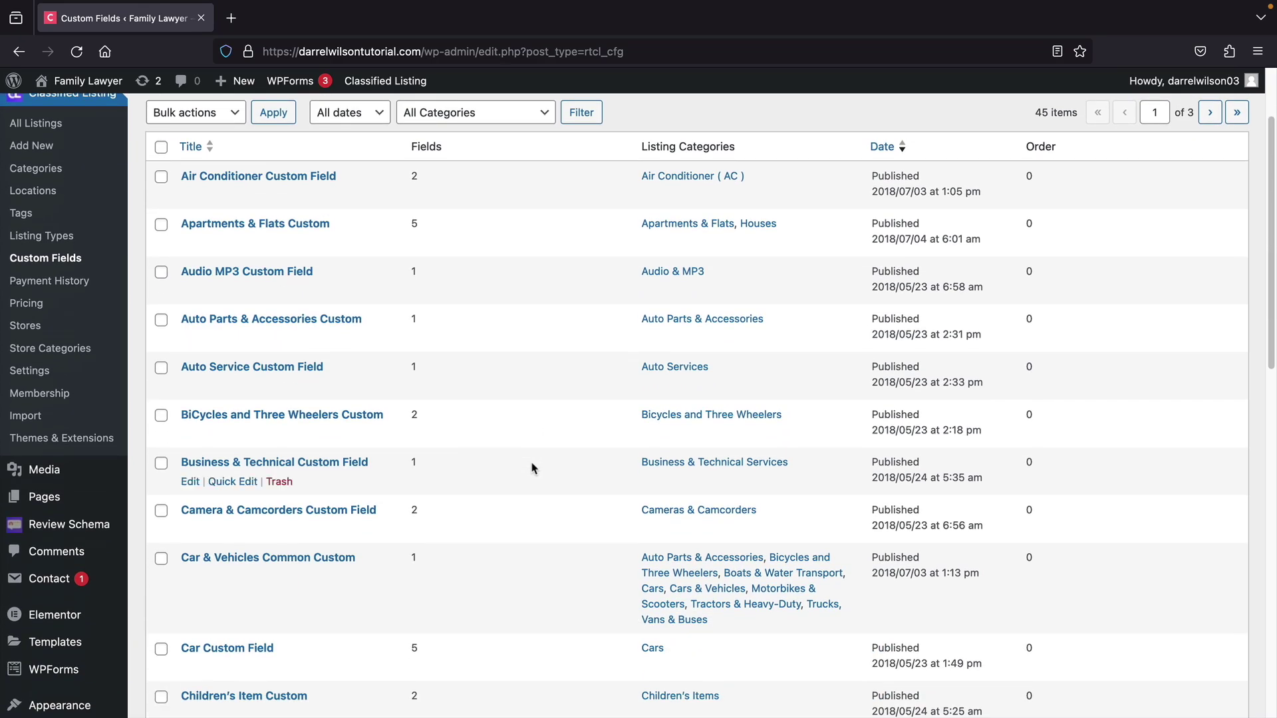
scroll(531, 468, down, 3)
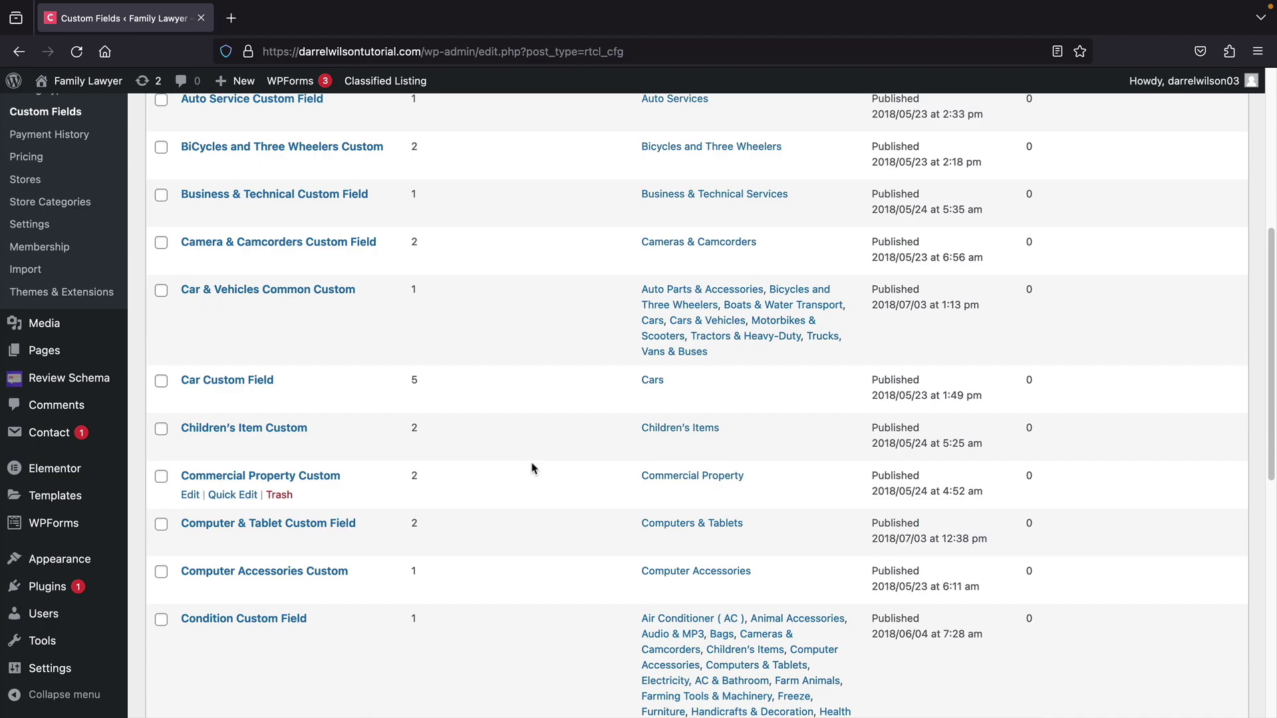
scroll(531, 468, down, 2)
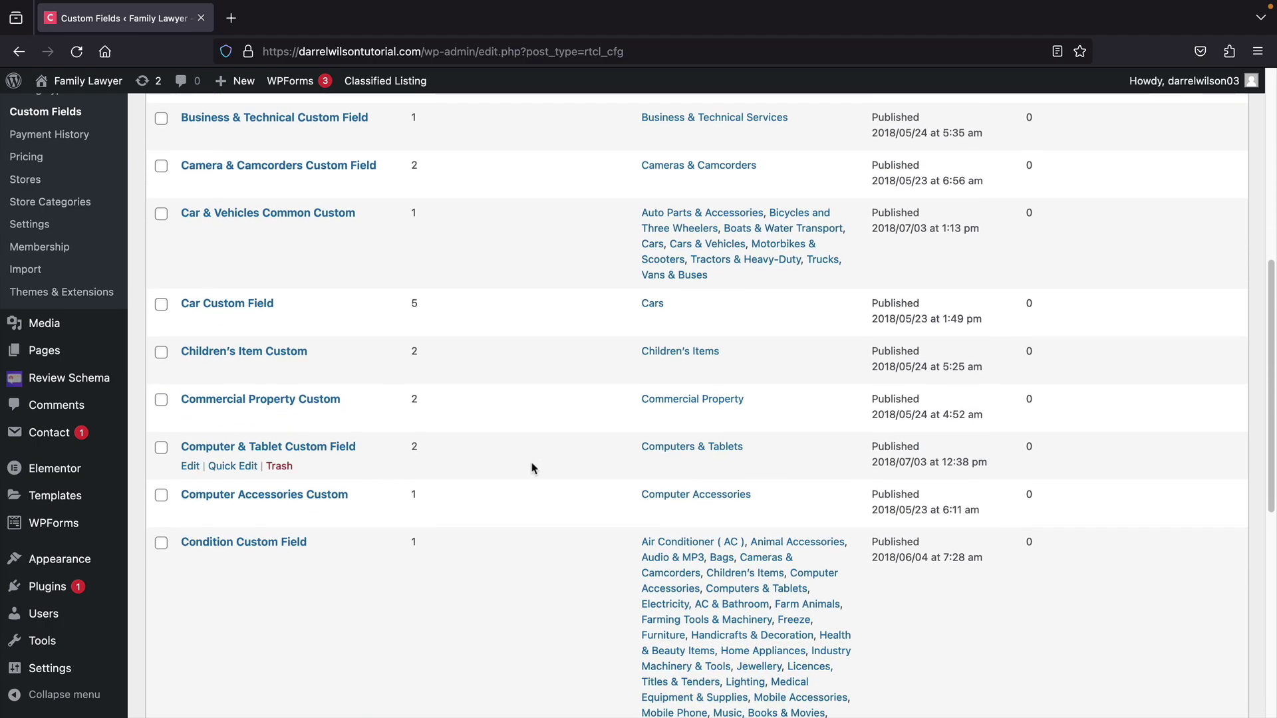
scroll(531, 468, down, 3)
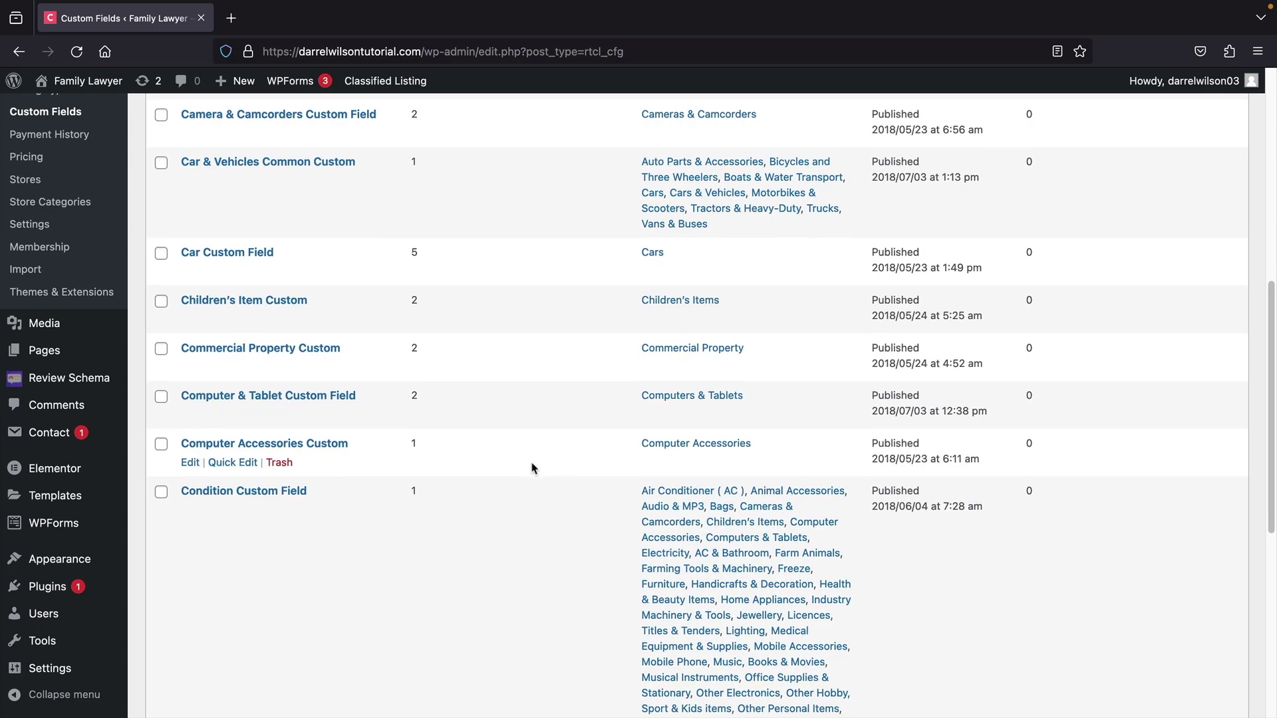
scroll(531, 468, down, 4)
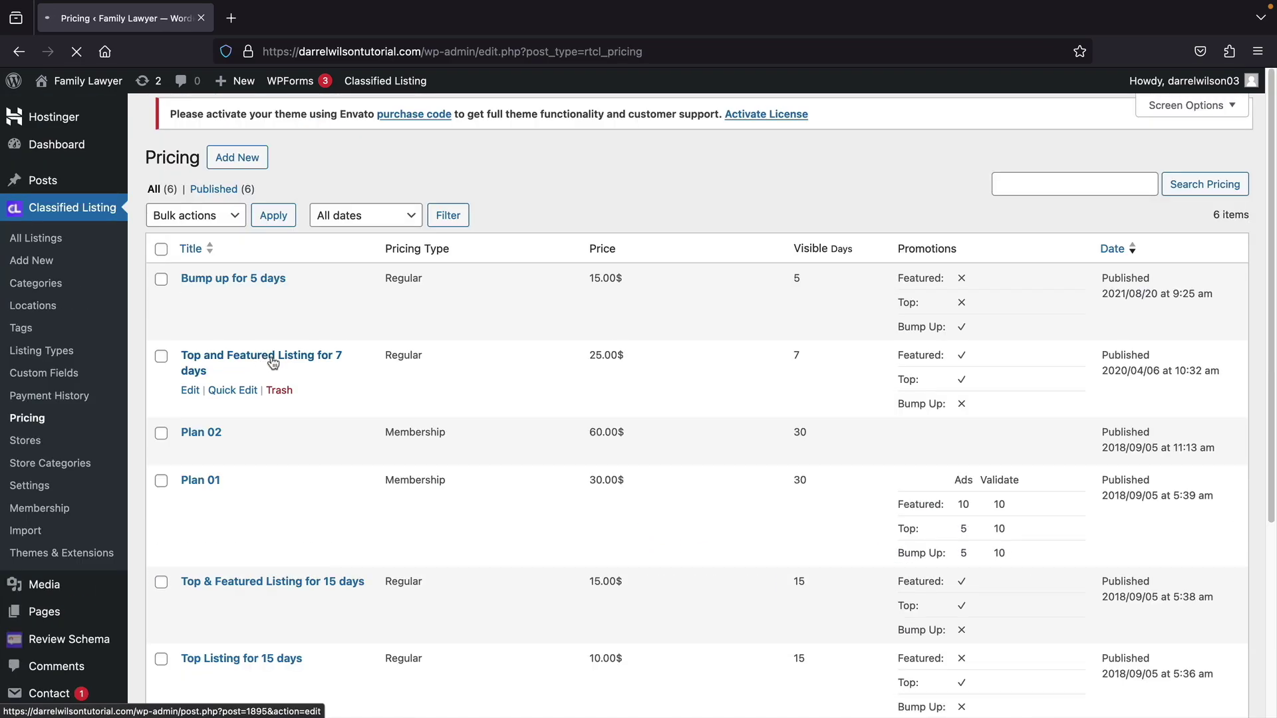
Step: Examine the Classified Listing pricing plans, including their types, prices, visible days and promotions
scroll(283, 399, down, 1)
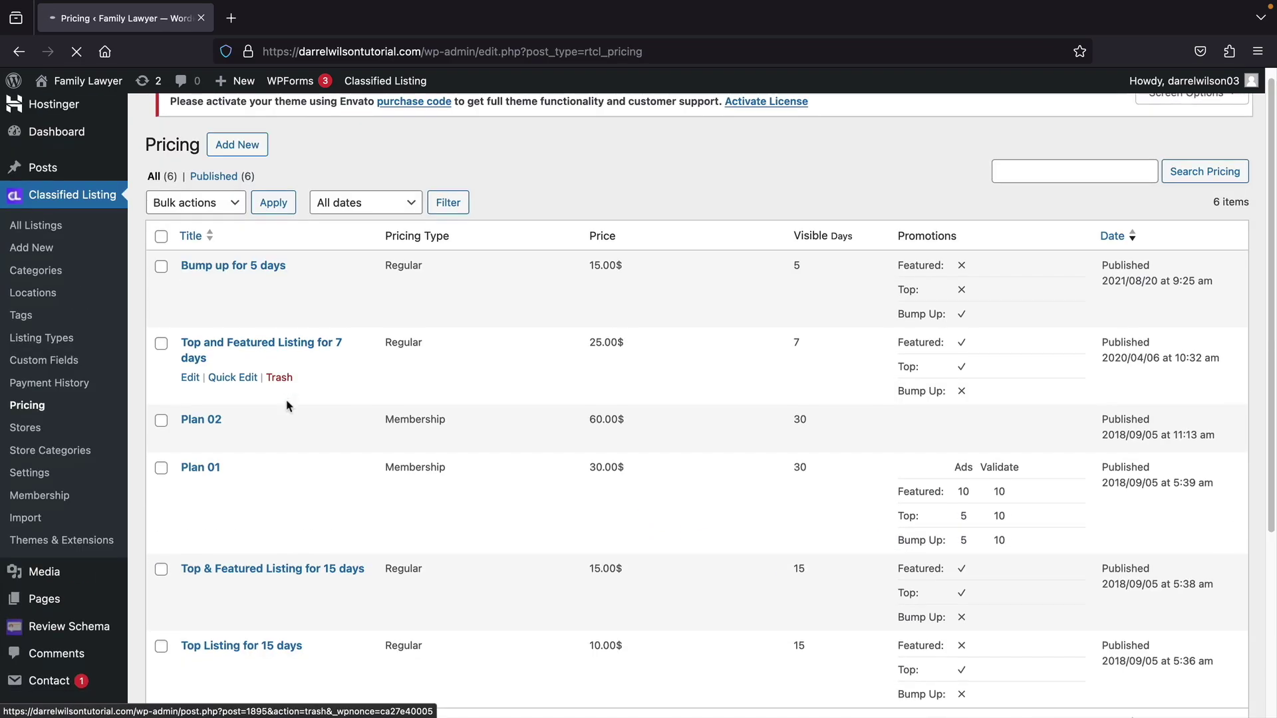
scroll(306, 428, down, 1)
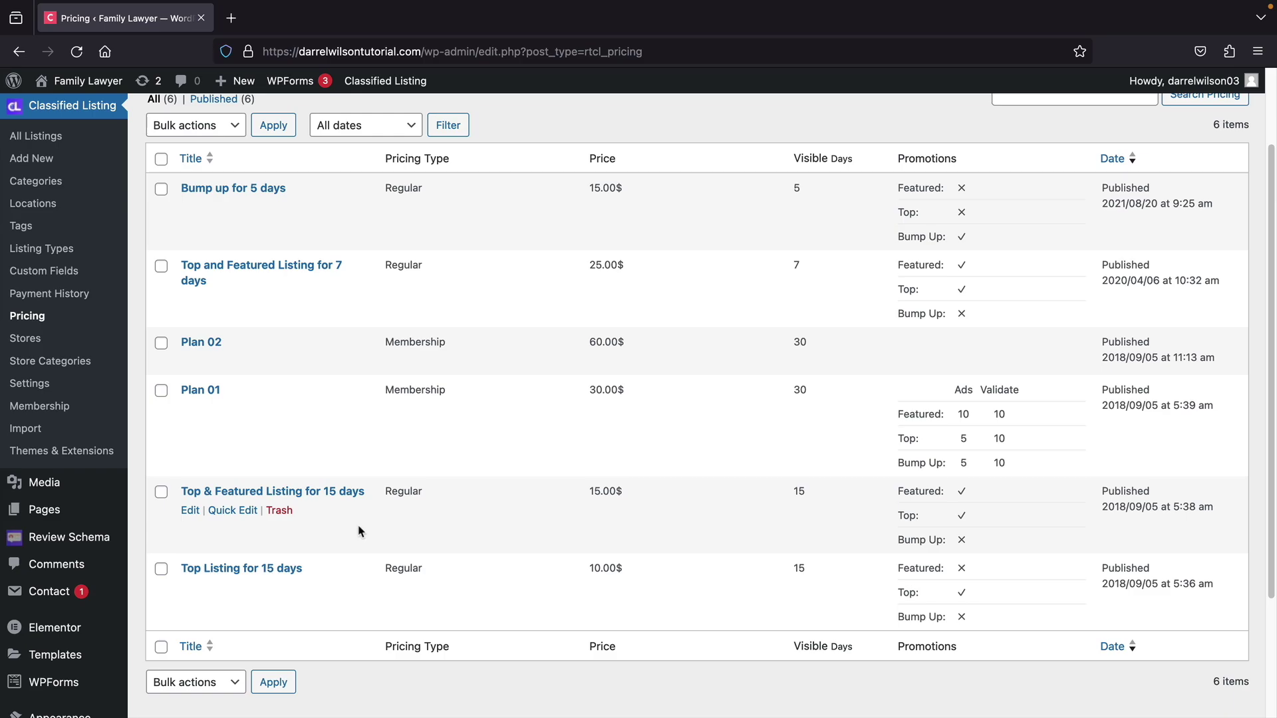
scroll(359, 530, up, 2)
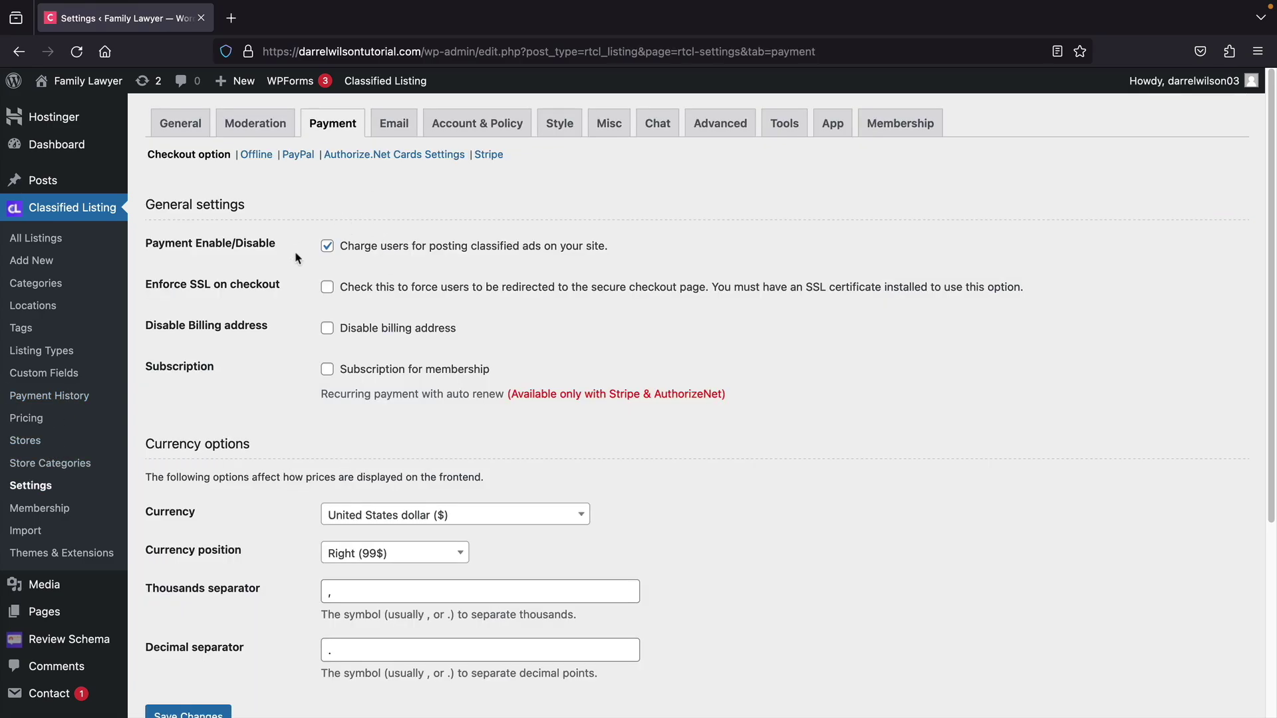
Step: Review the checkout and currency options in the Payment settings, and open the Offline payment section
scroll(297, 258, down, 2)
scroll(286, 433, up, 2)
click(257, 157)
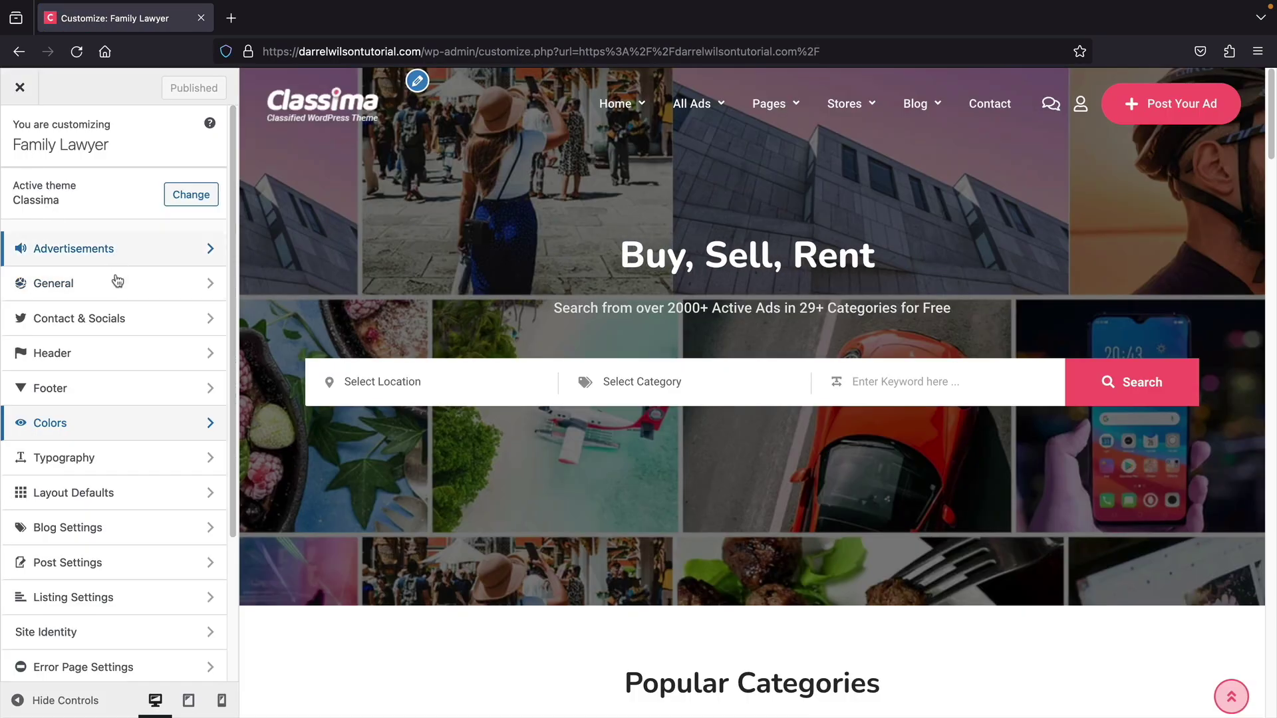
Step: Look over the theme's General options in the Customizer, from the logos to the admin bar setting, and return to the main options
click(117, 280)
scroll(126, 386, down, 2)
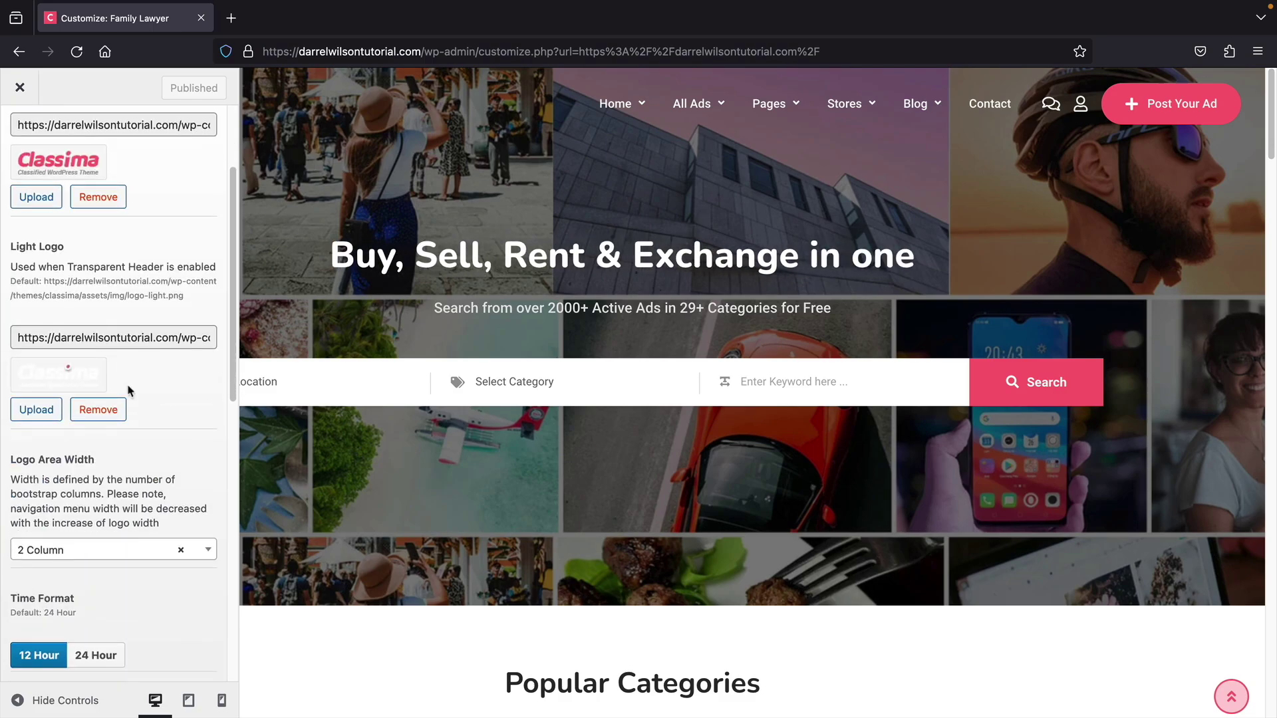
scroll(129, 390, down, 10)
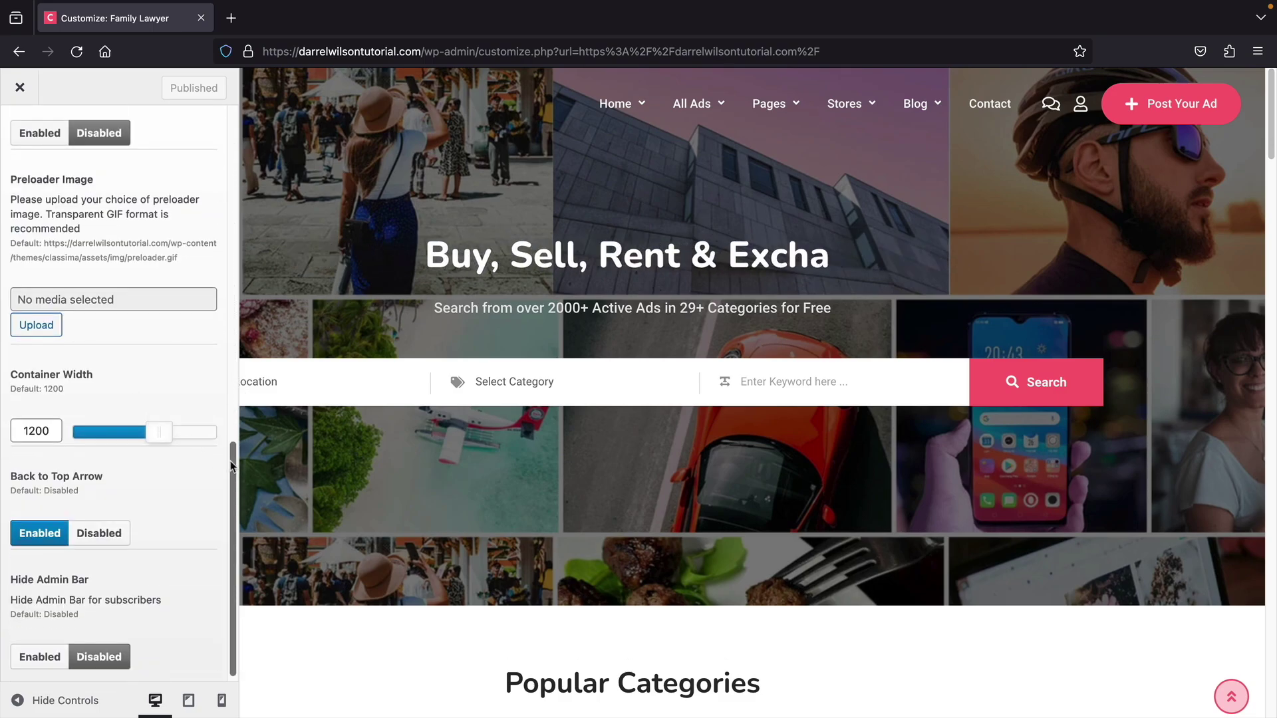
drag(233, 465, 232, 133)
click(20, 126)
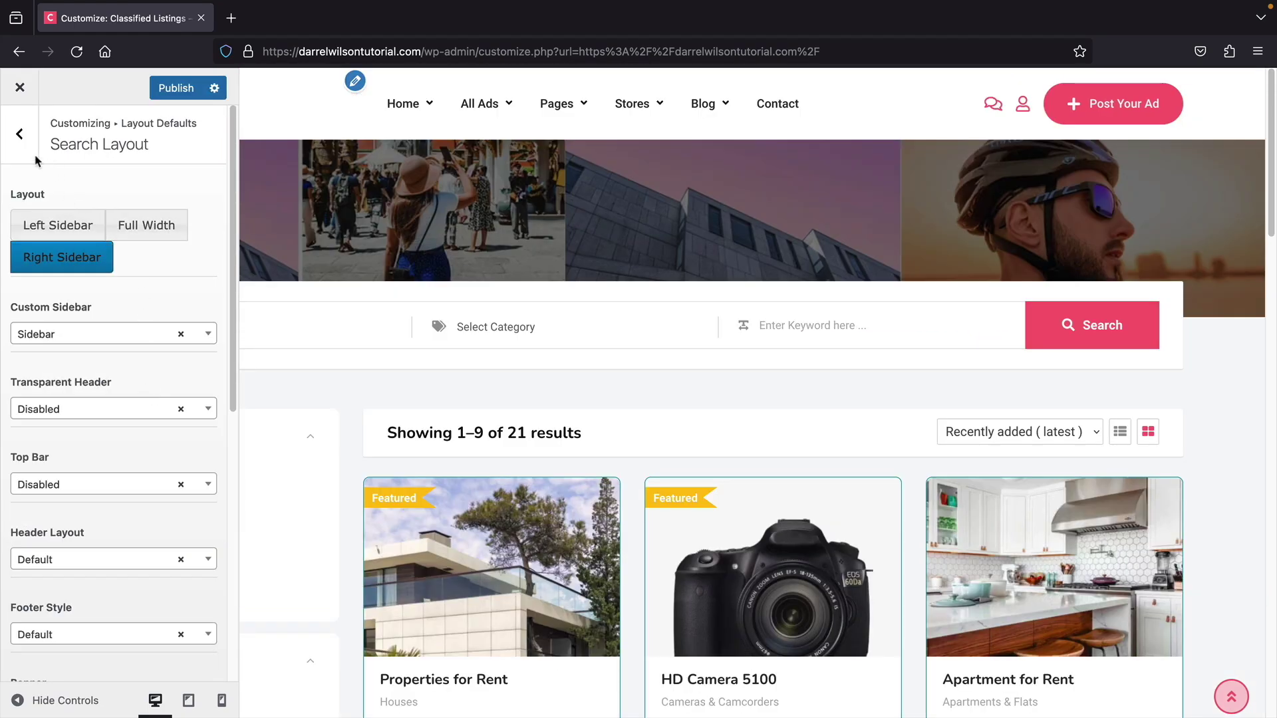
Step: Leave the Search Layout options and examine the Listing Archive settings under Layout Defaults
click(33, 154)
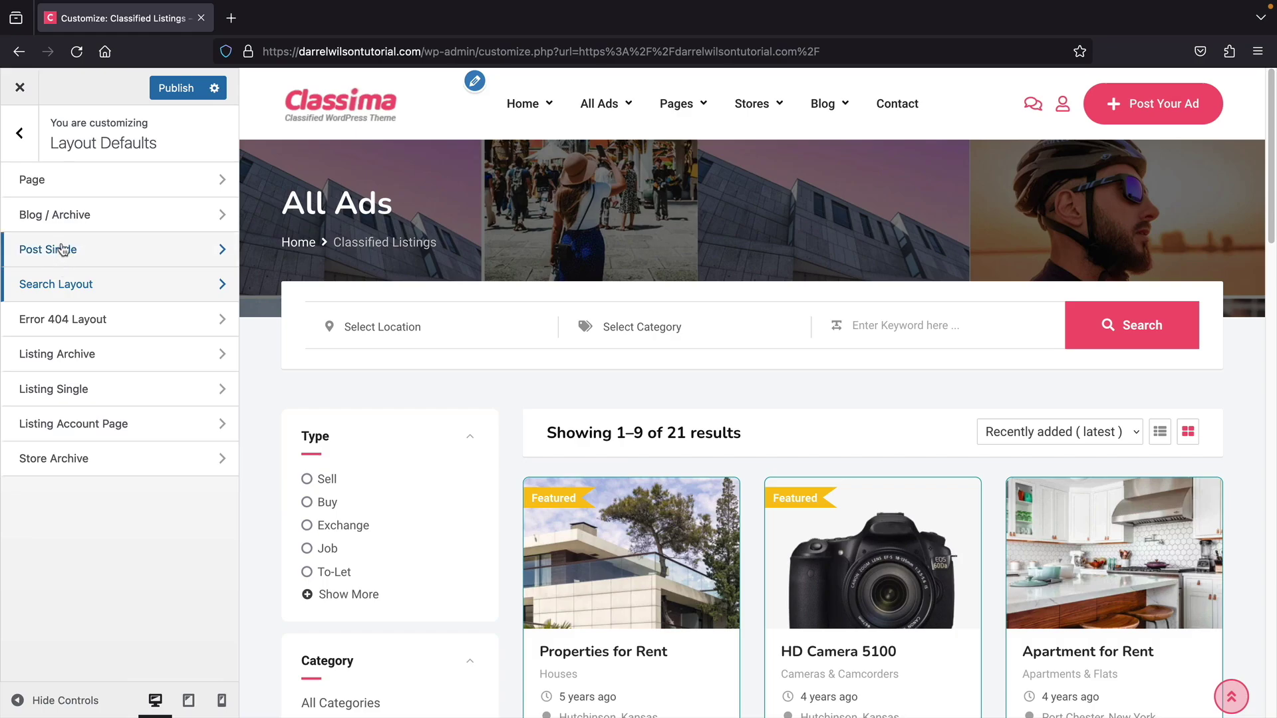
click(91, 359)
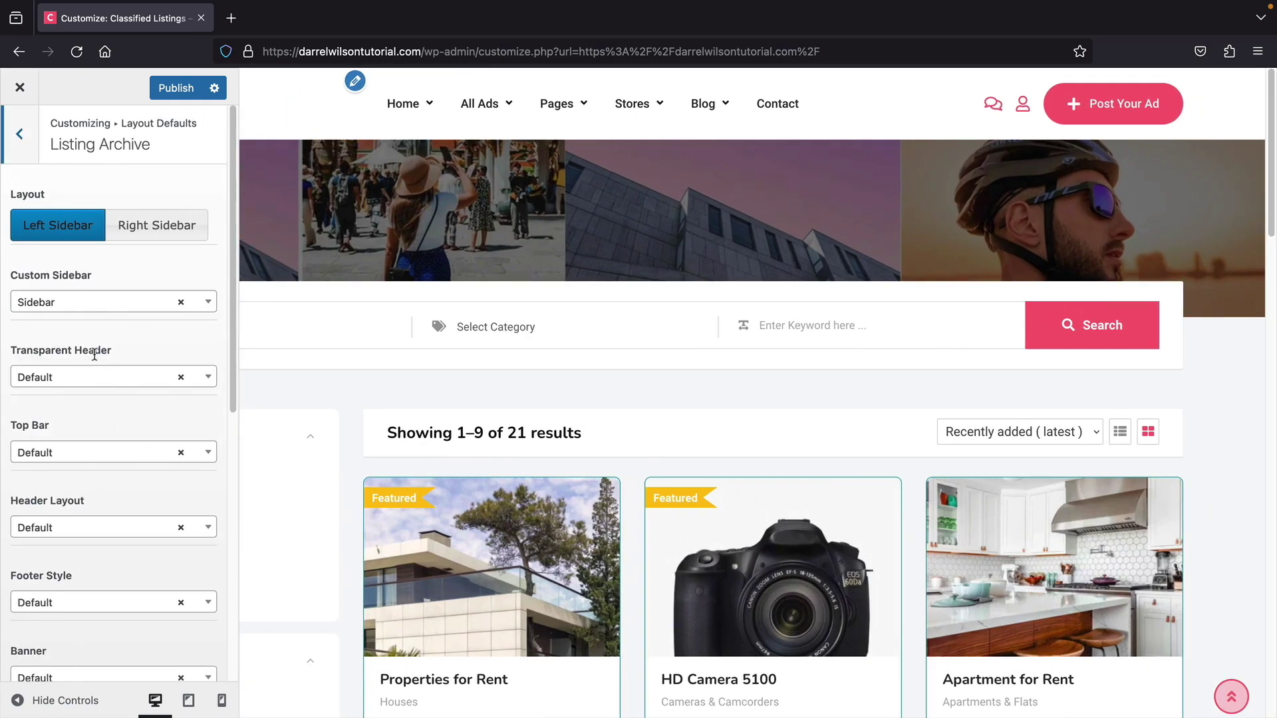
scroll(104, 360, down, 1)
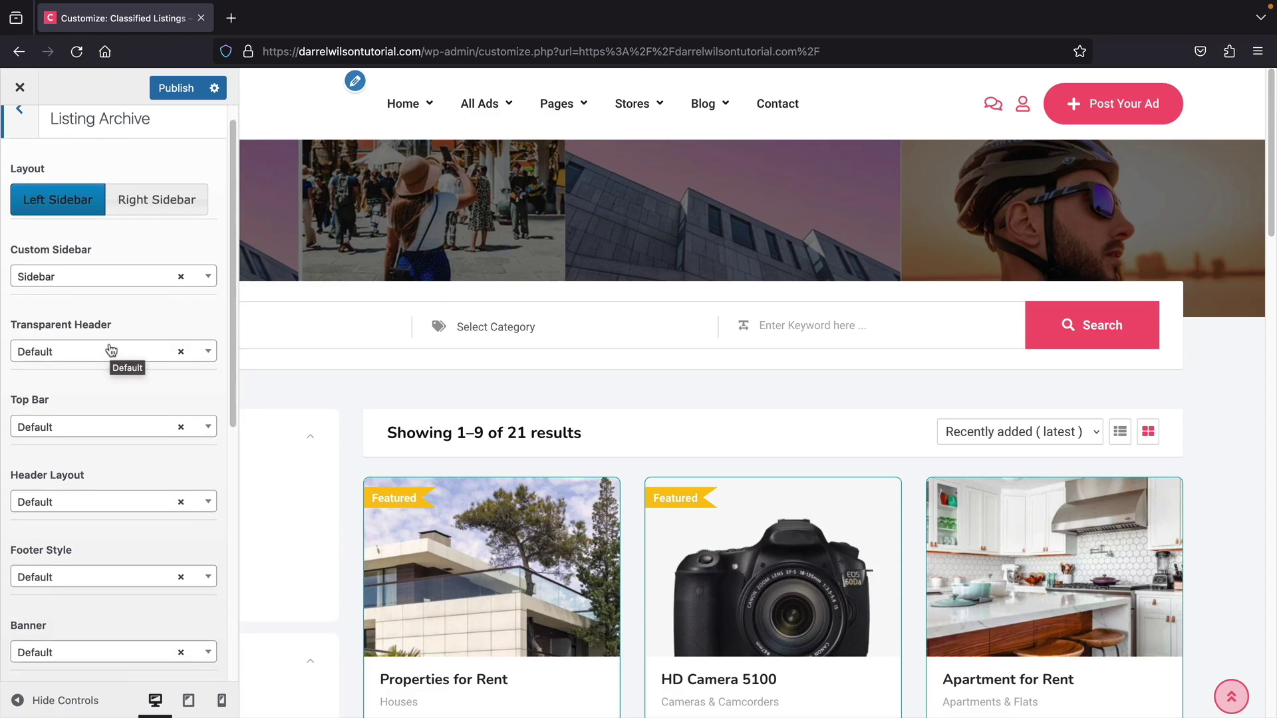
scroll(139, 412, up, 1)
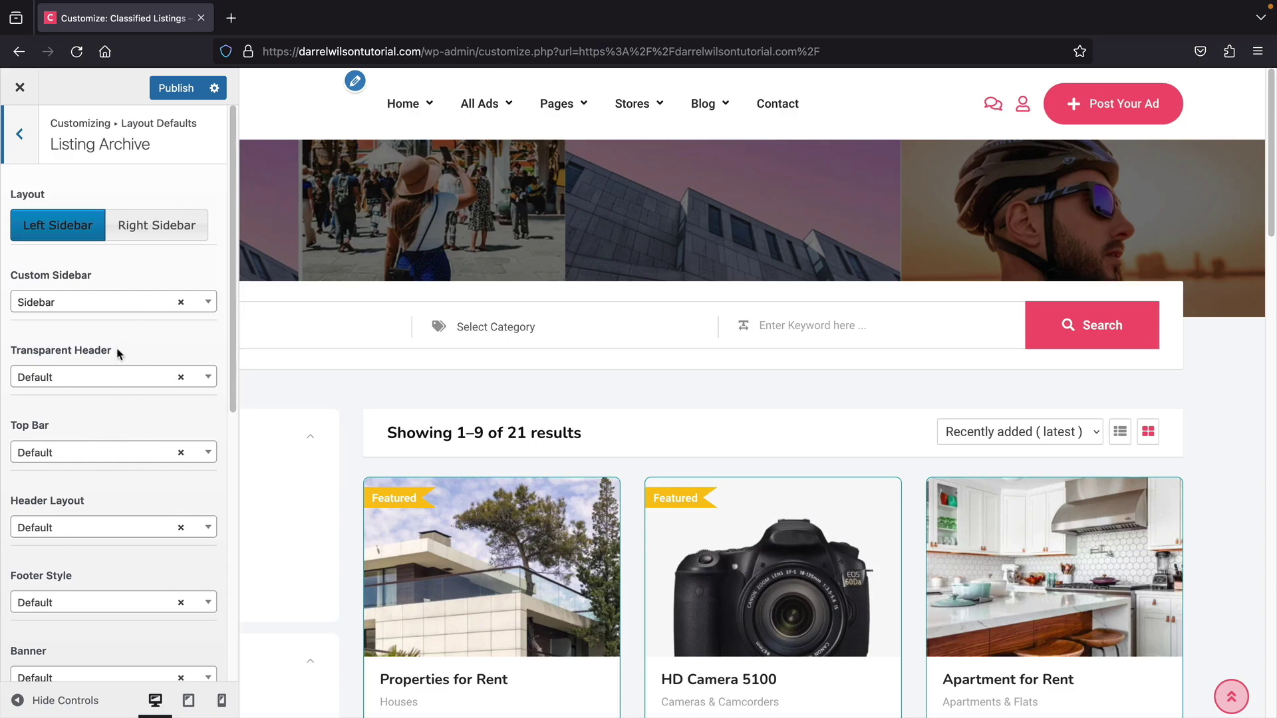
Step: Search the Listeo demo site for all listings and browse the results in grid view
middle_click(1203, 451)
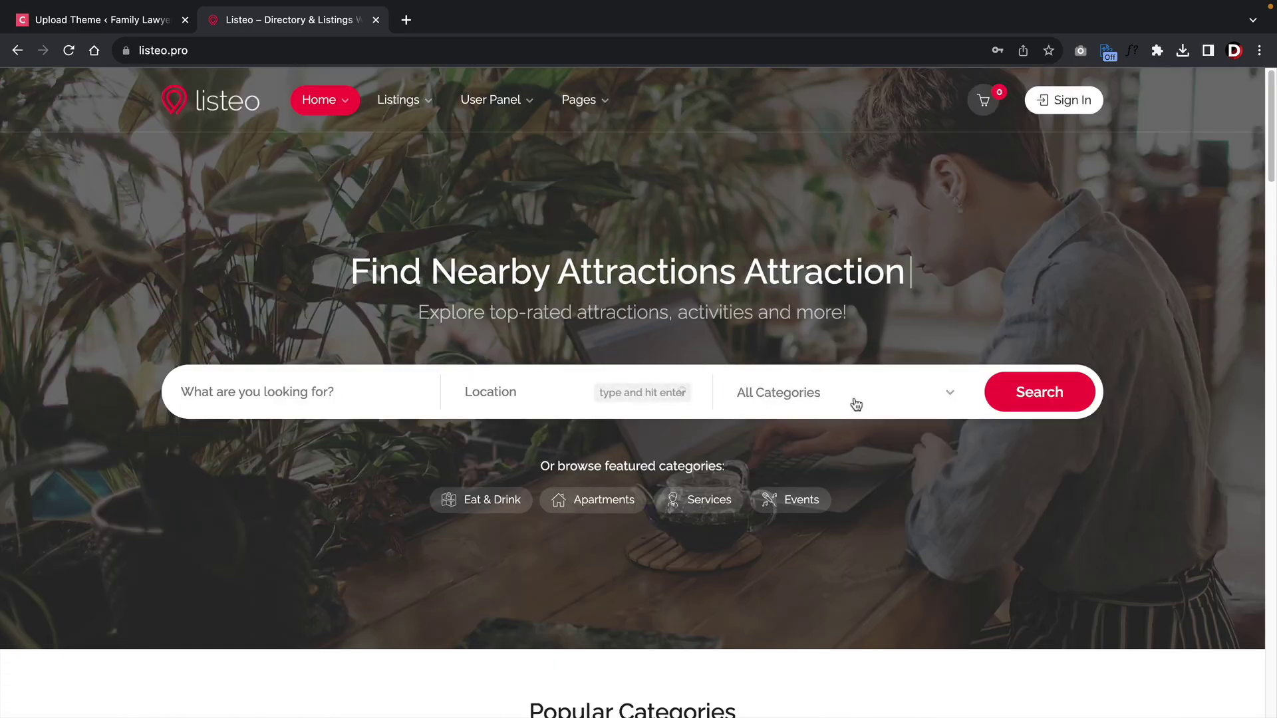
click(1041, 401)
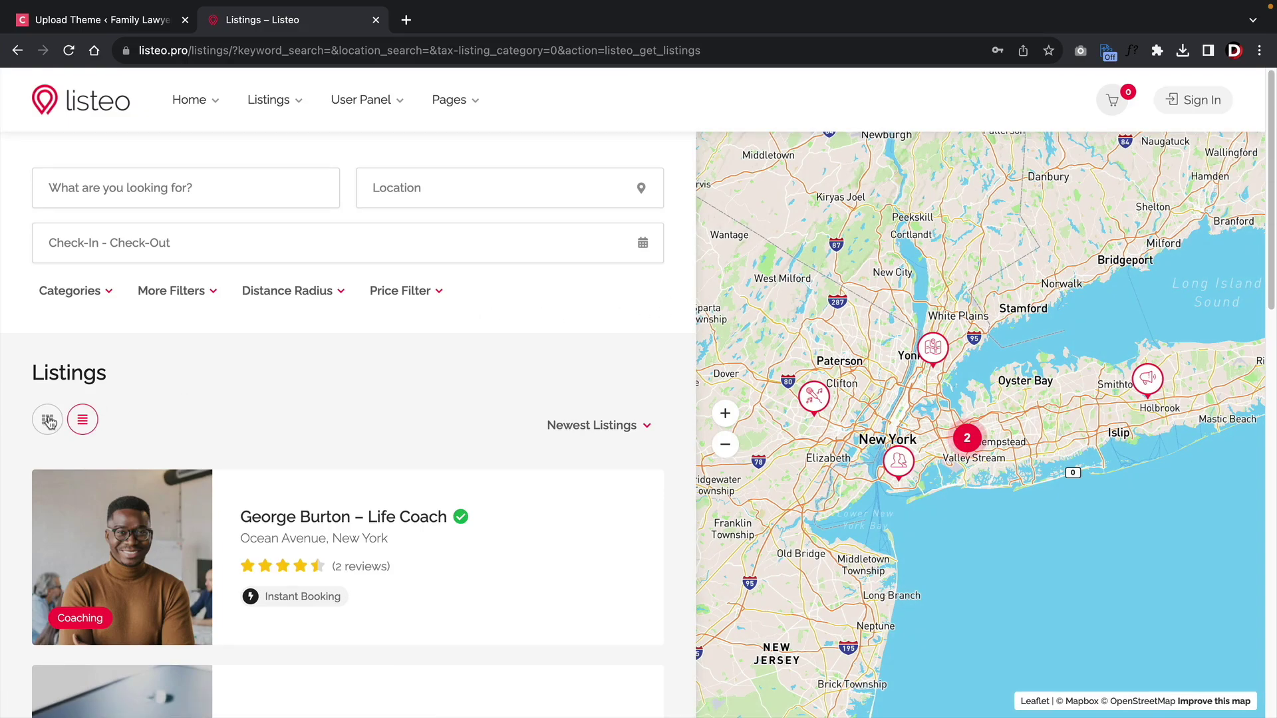
click(48, 419)
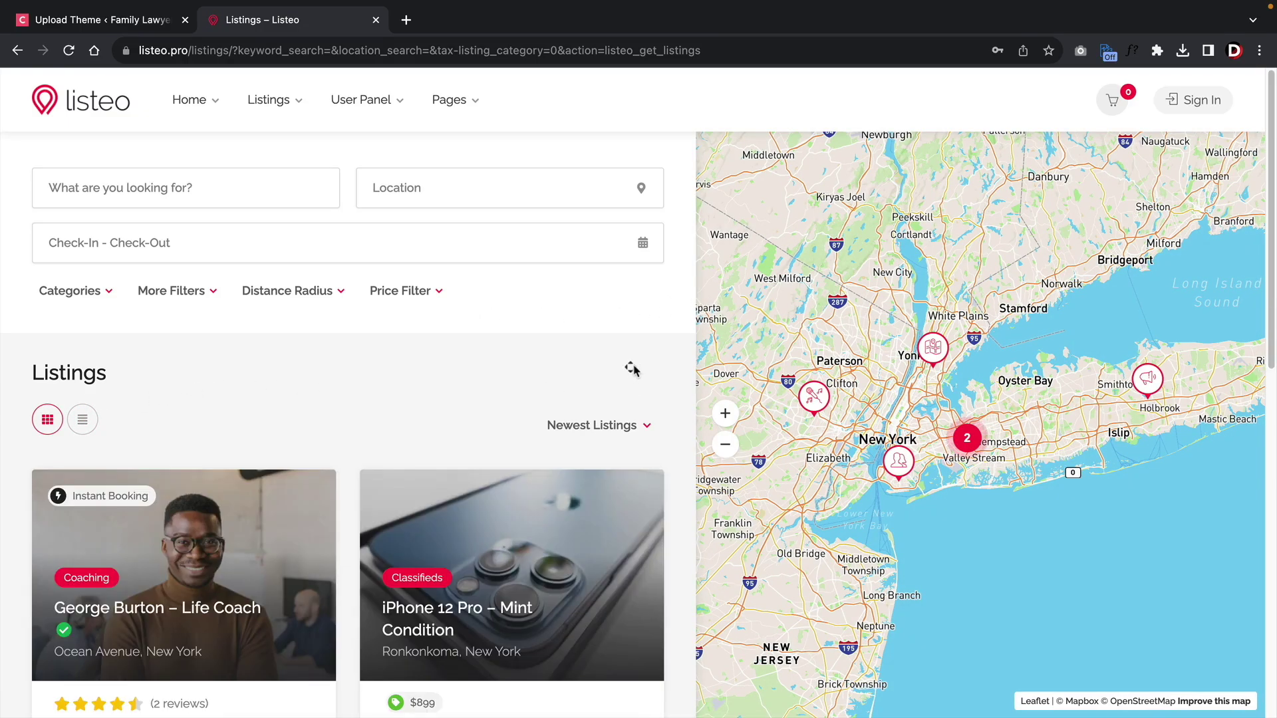
scroll(630, 369, down, 2)
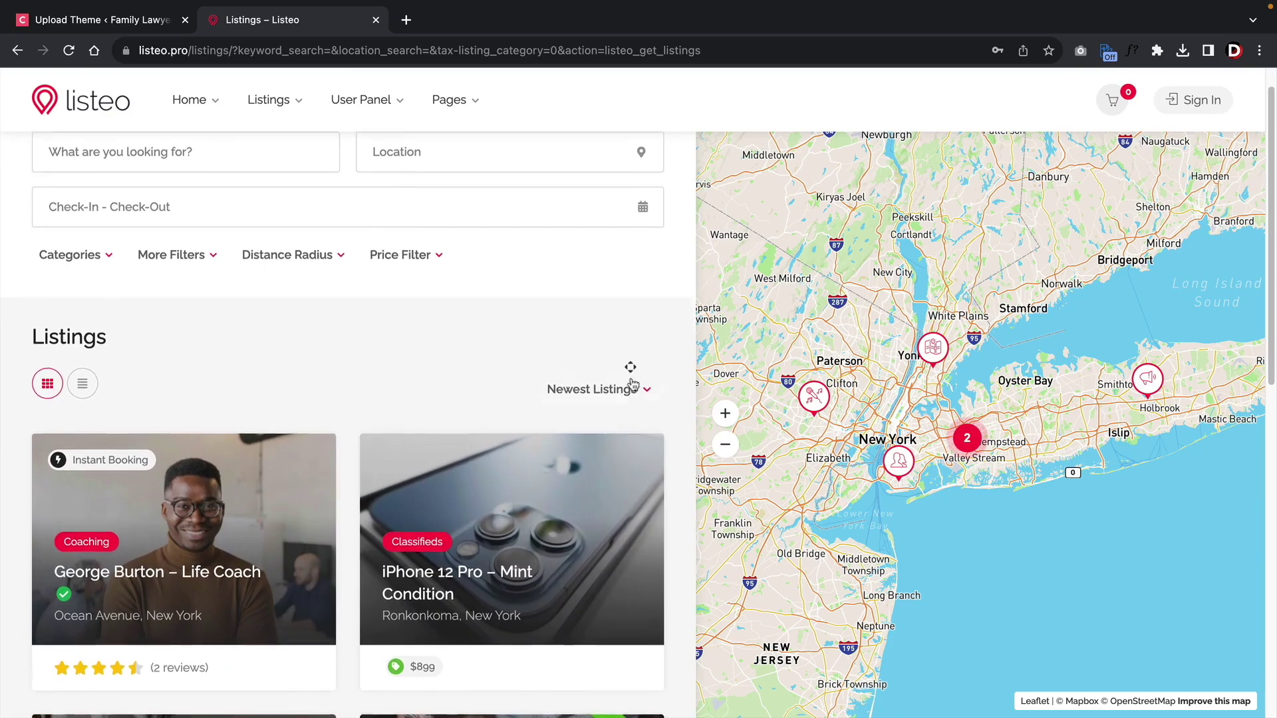
scroll(632, 388, down, 4)
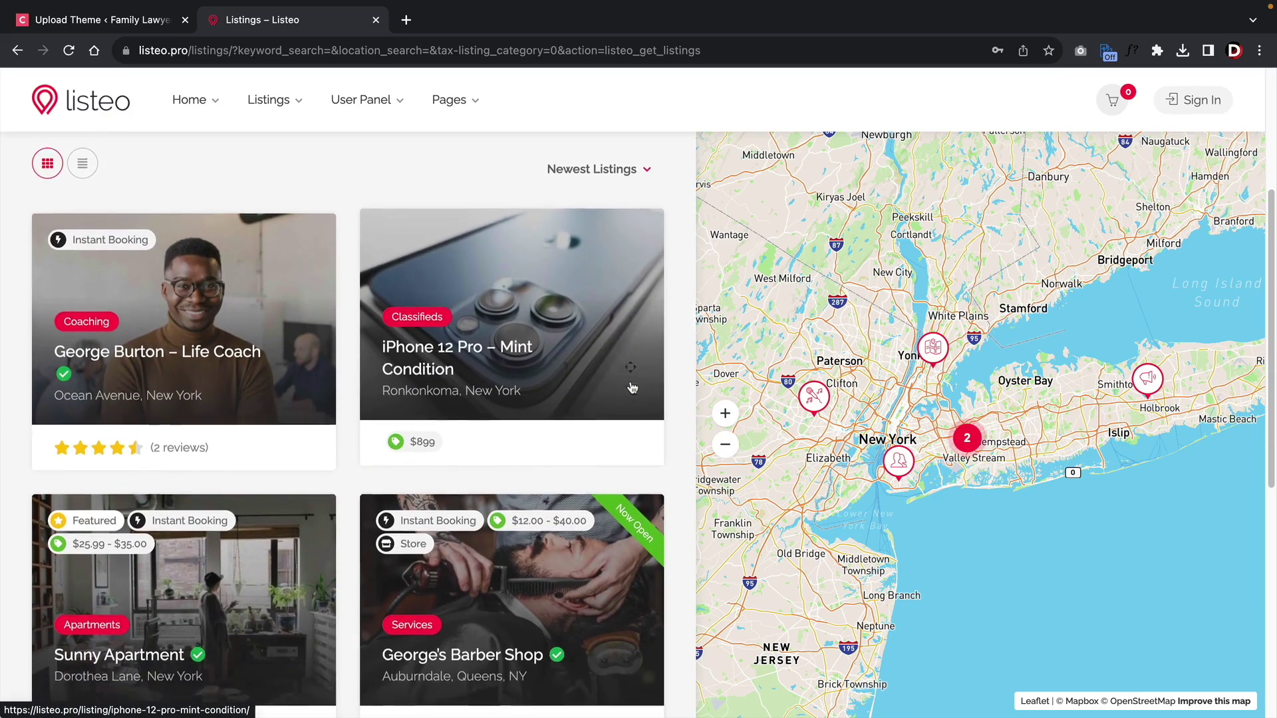
scroll(632, 388, down, 4)
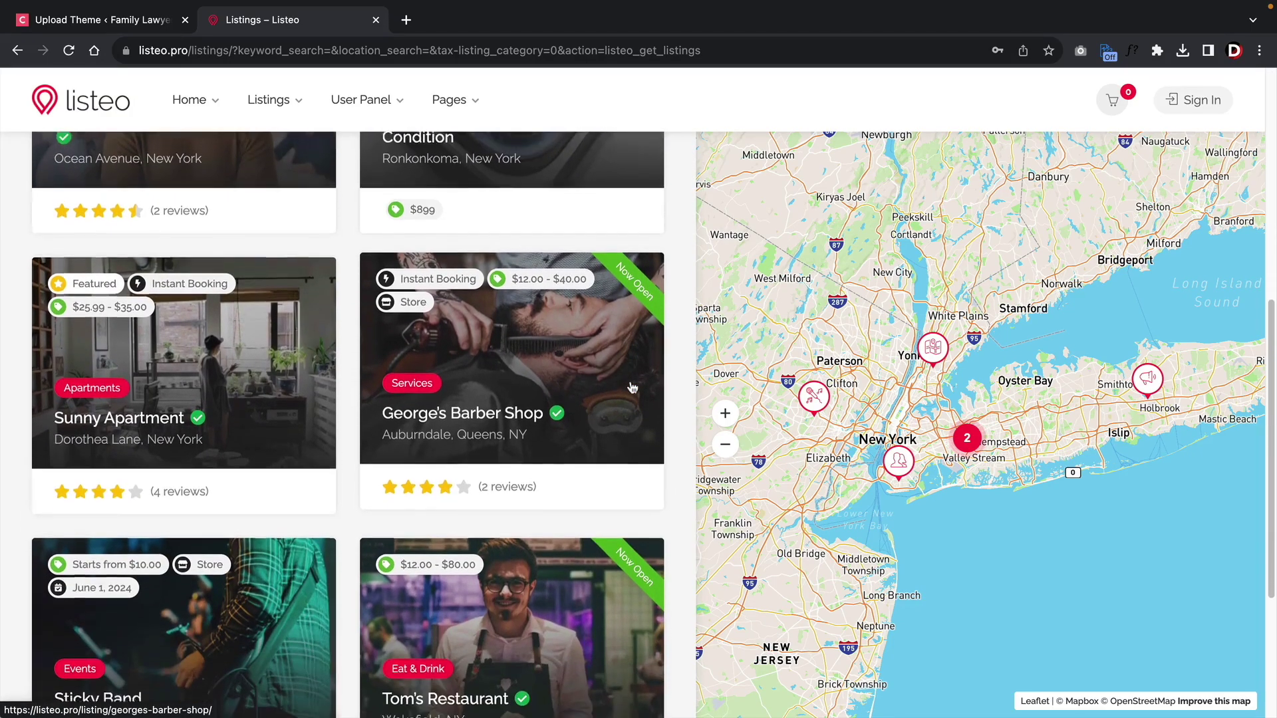
scroll(631, 388, down, 2)
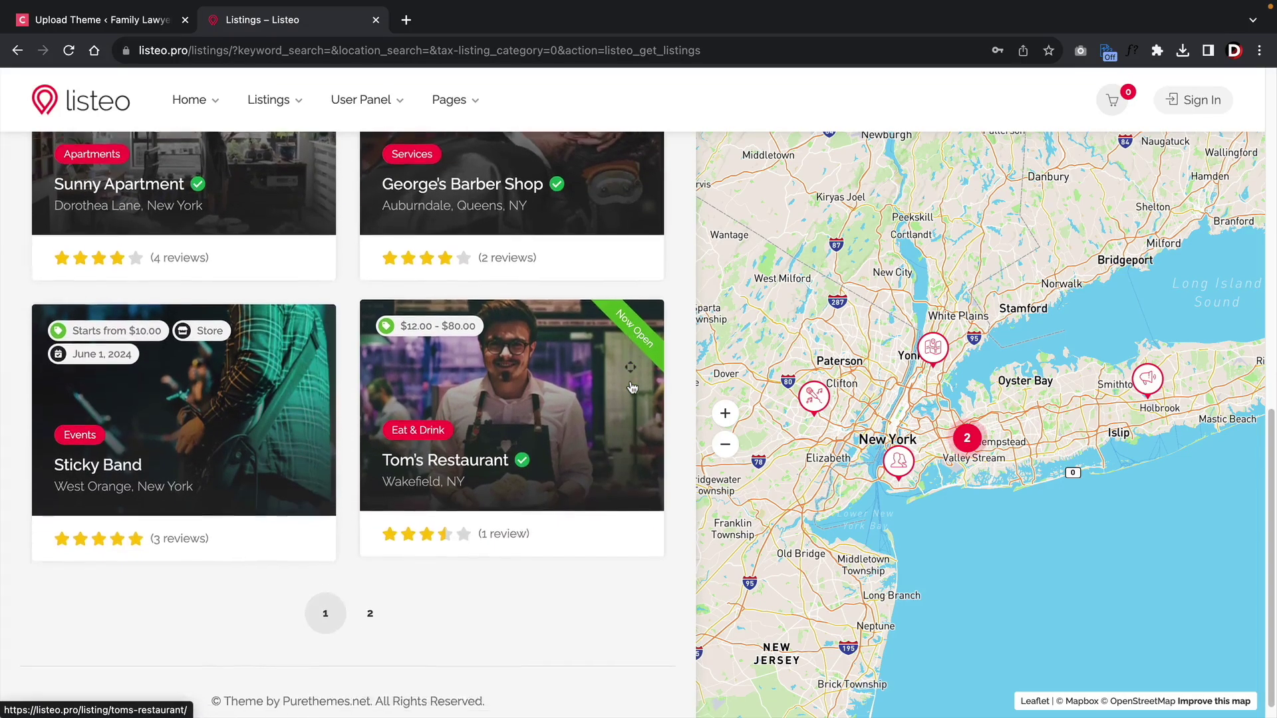
Step: Open the Tom's Restaurant listing and look over its photos, overview, booking form and features
click(633, 377)
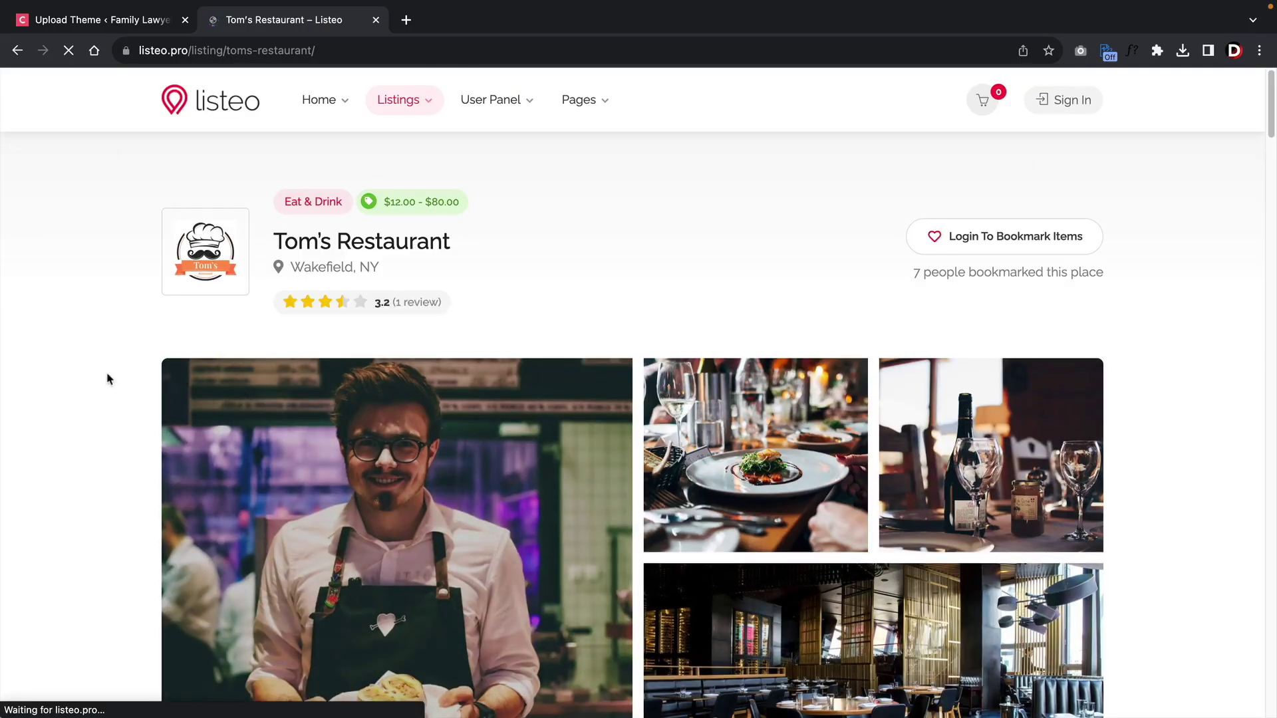
scroll(103, 393, down, 2)
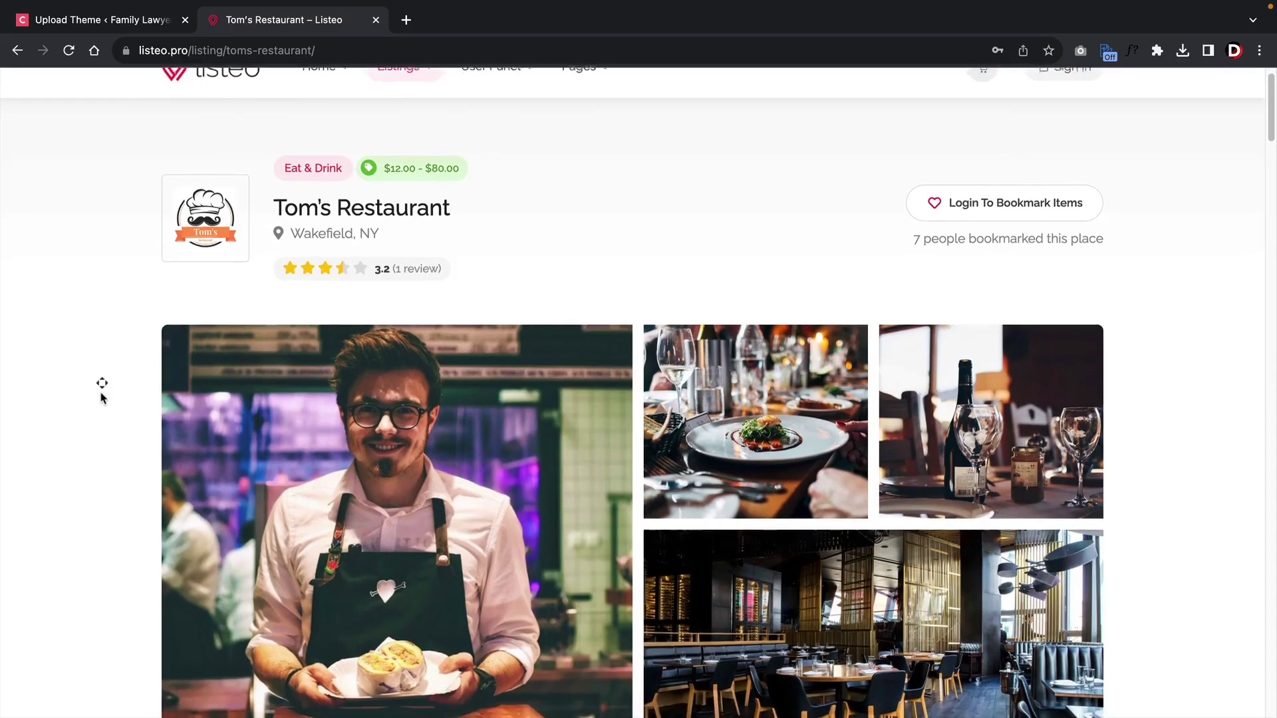
scroll(103, 400, down, 3)
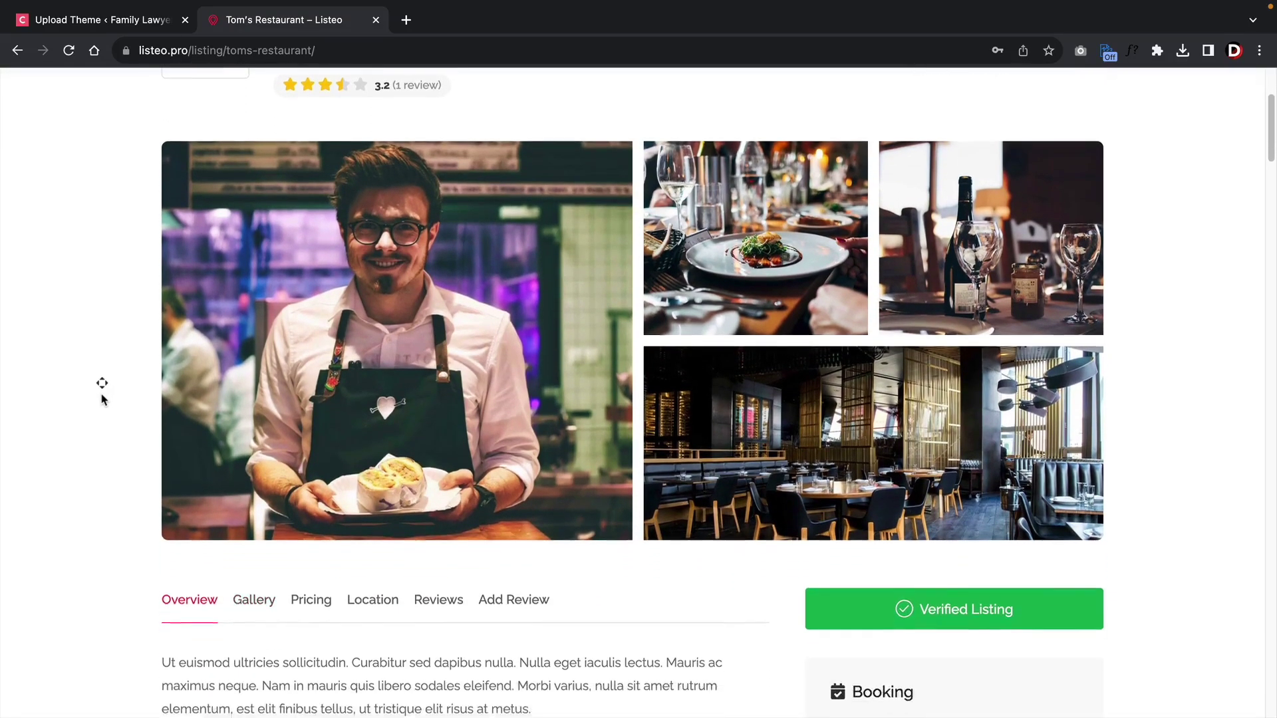
scroll(103, 400, down, 3)
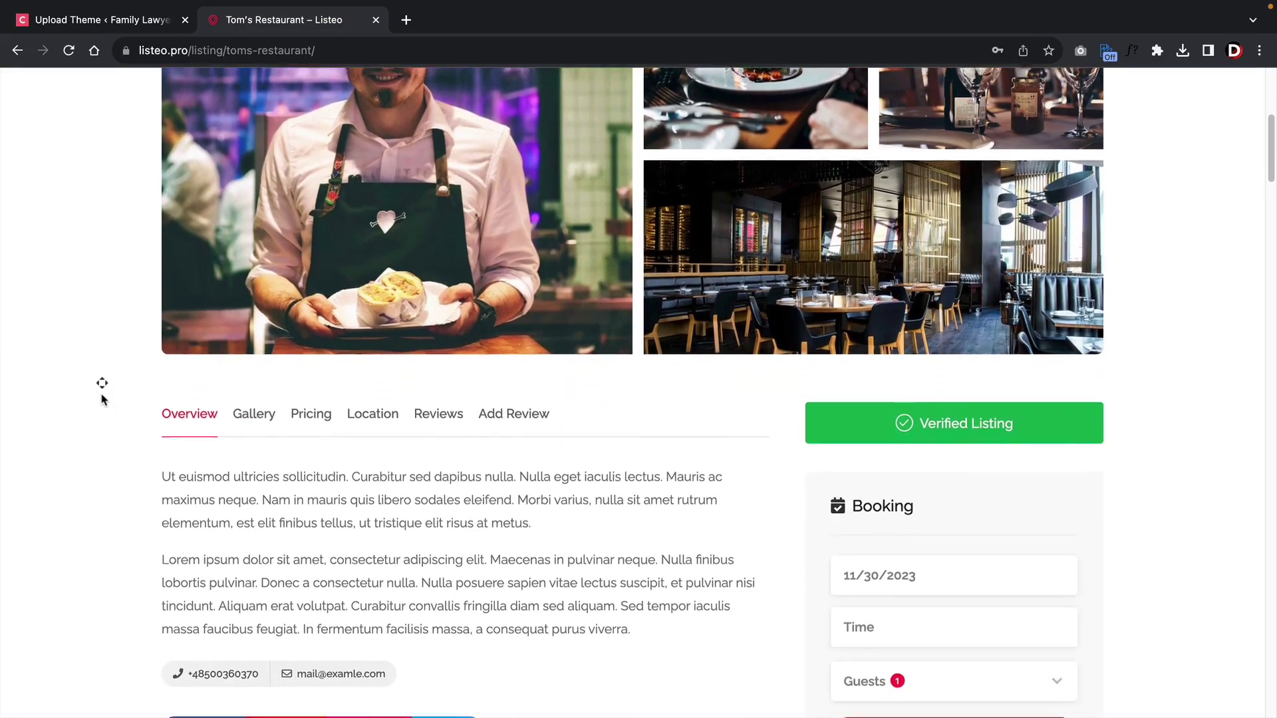
scroll(104, 399, down, 3)
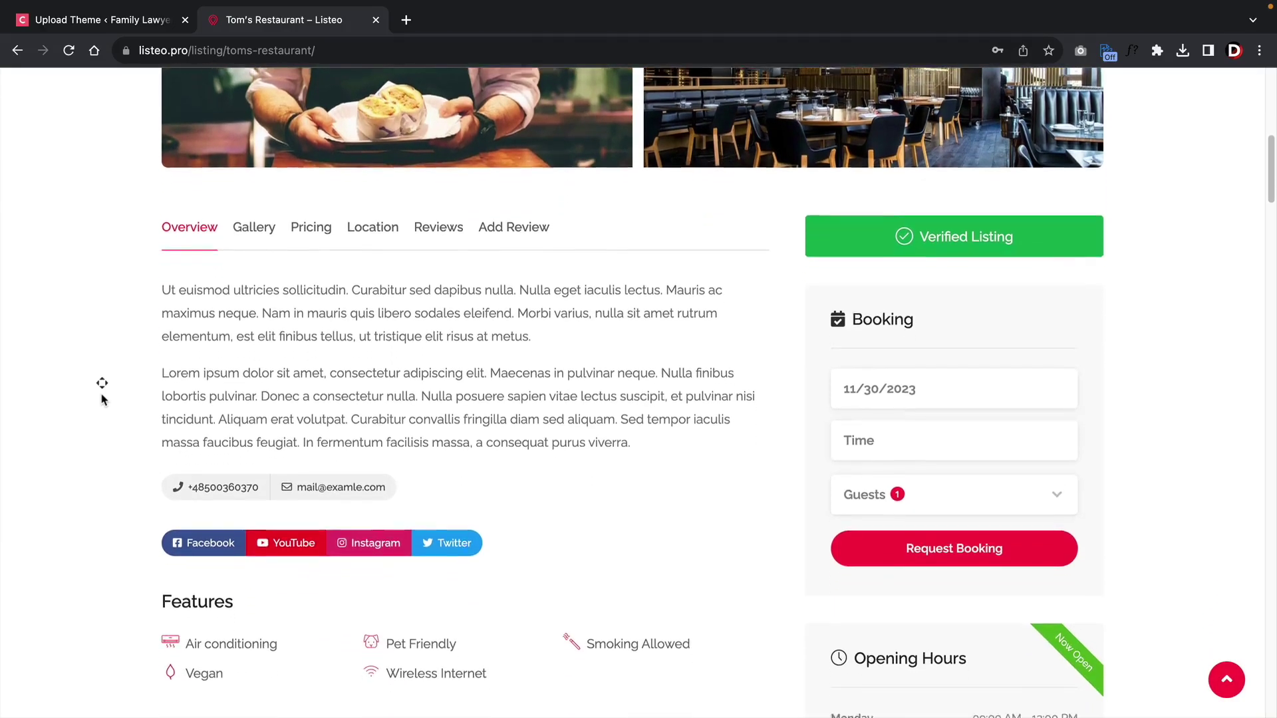
Step: Look over the Tom's Restaurant listing's features, pricing menu and opening hours
scroll(103, 399, down, 3)
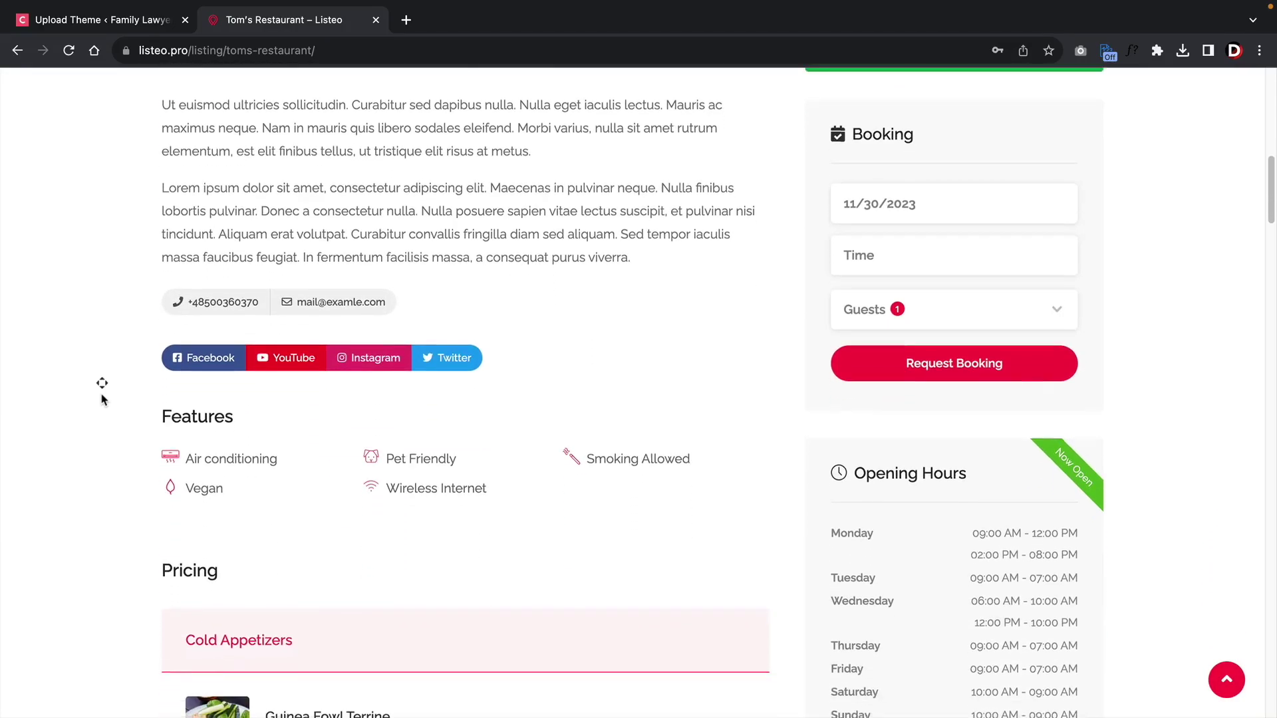
scroll(103, 399, down, 3)
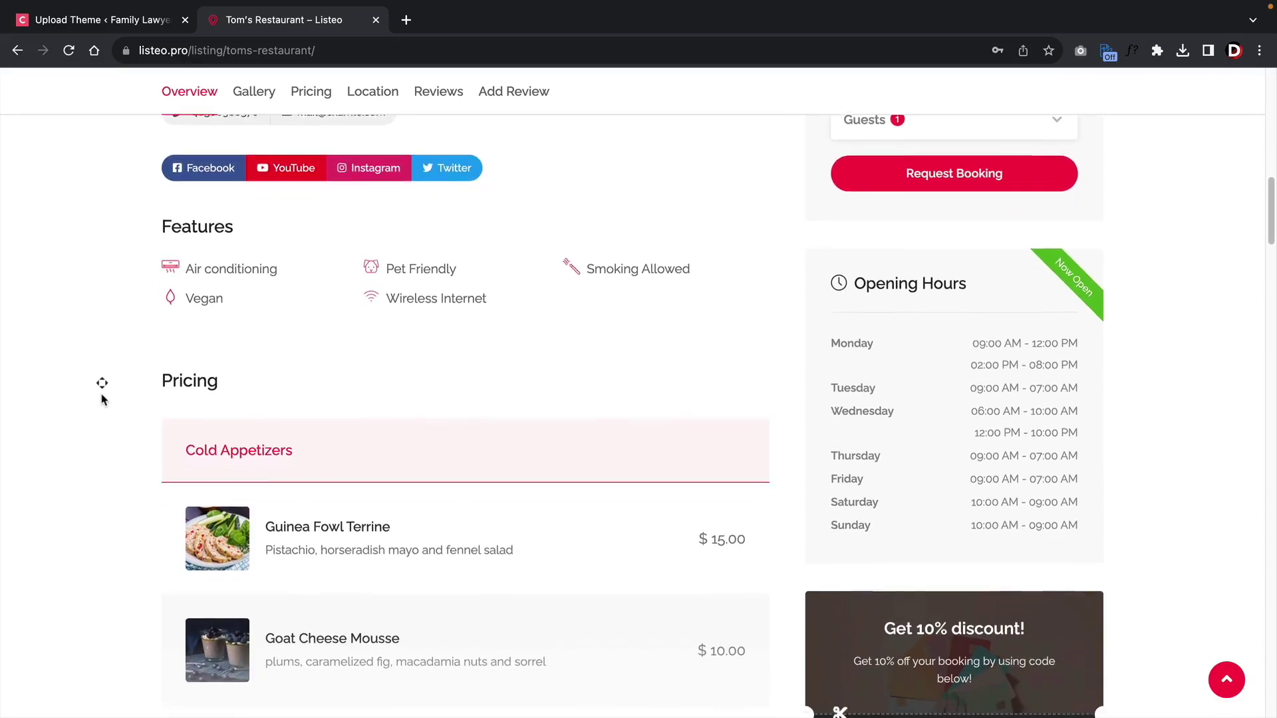
scroll(104, 399, down, 3)
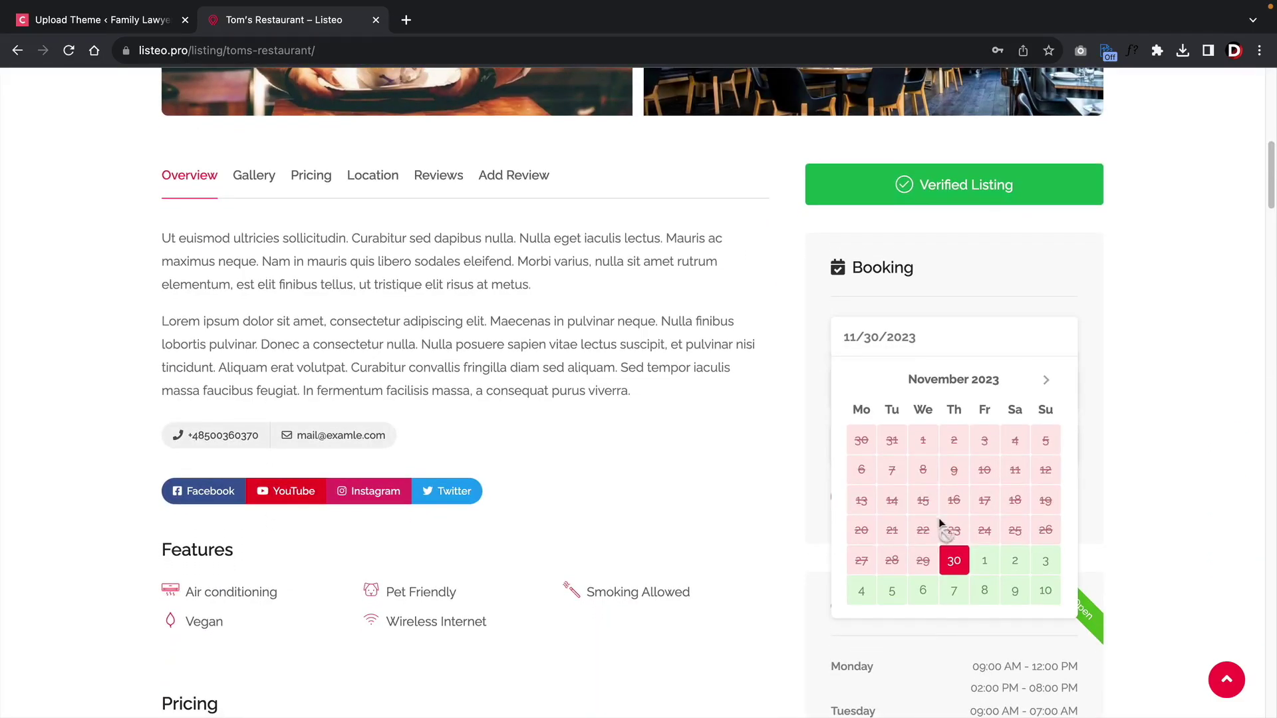
Step: Set the date to 12/01/2023 and the time to 12:00 in the restaurant listing's booking form
click(982, 556)
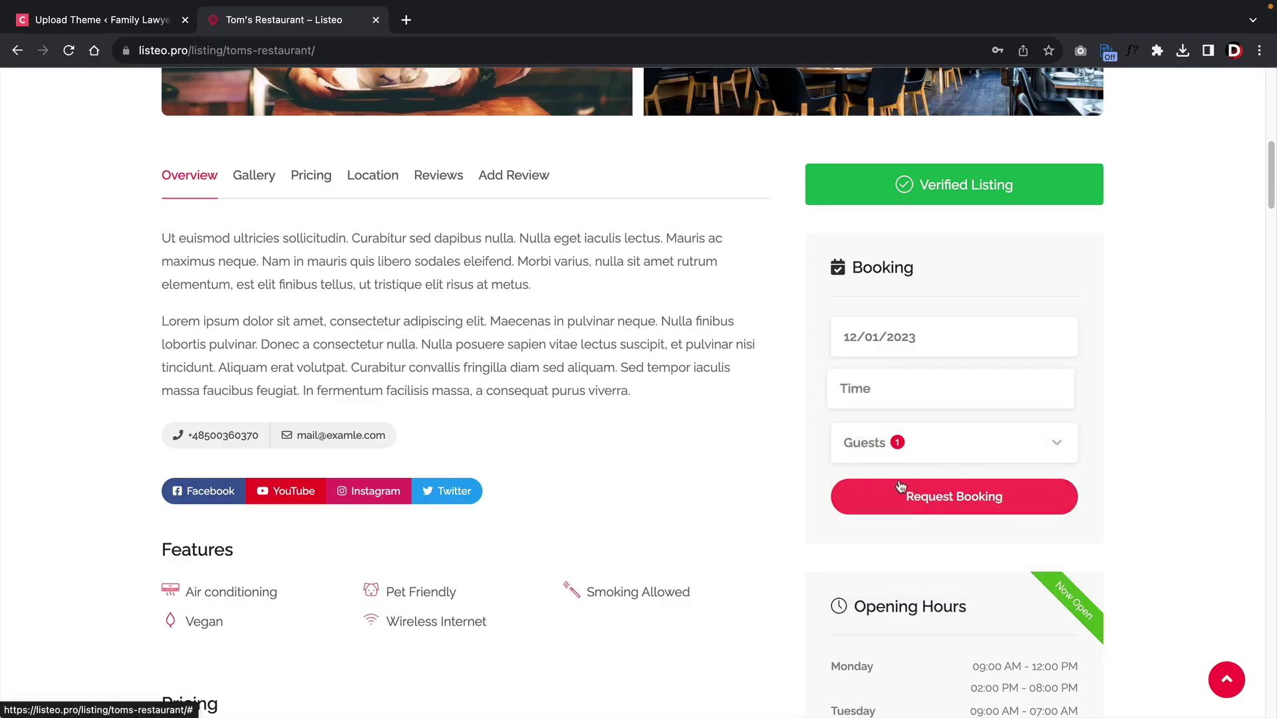
click(893, 399)
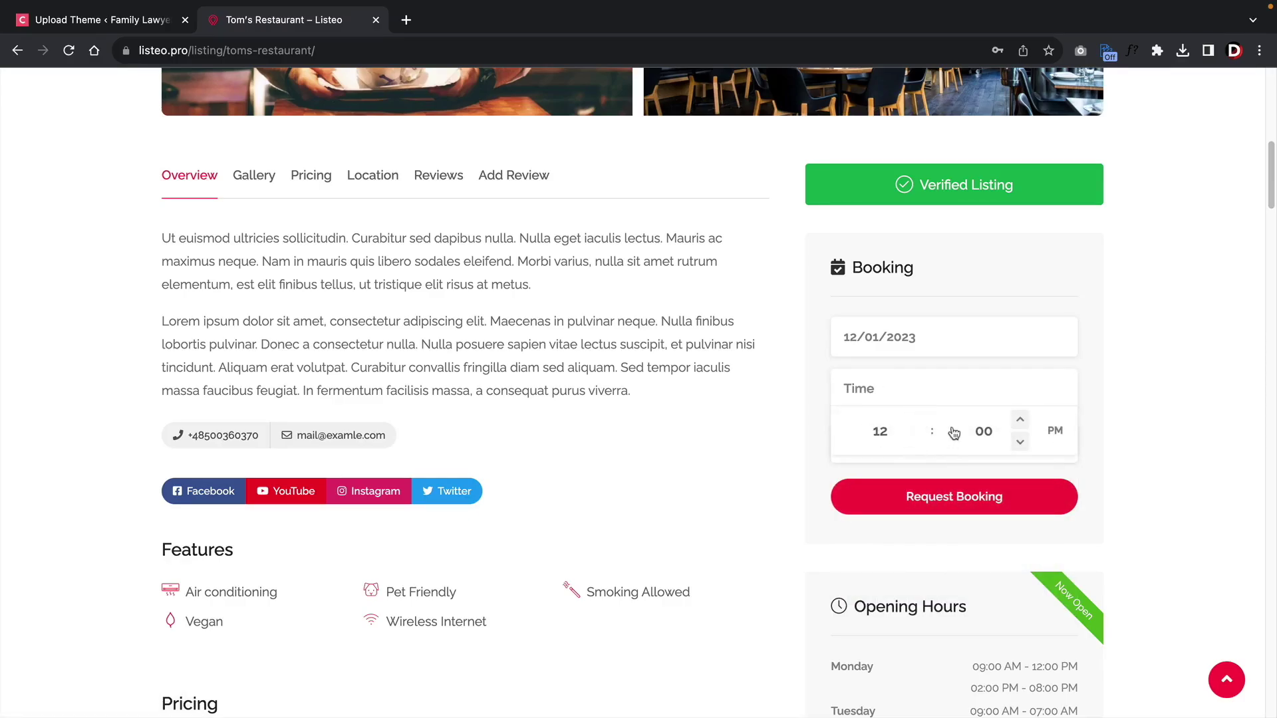
click(753, 487)
click(880, 406)
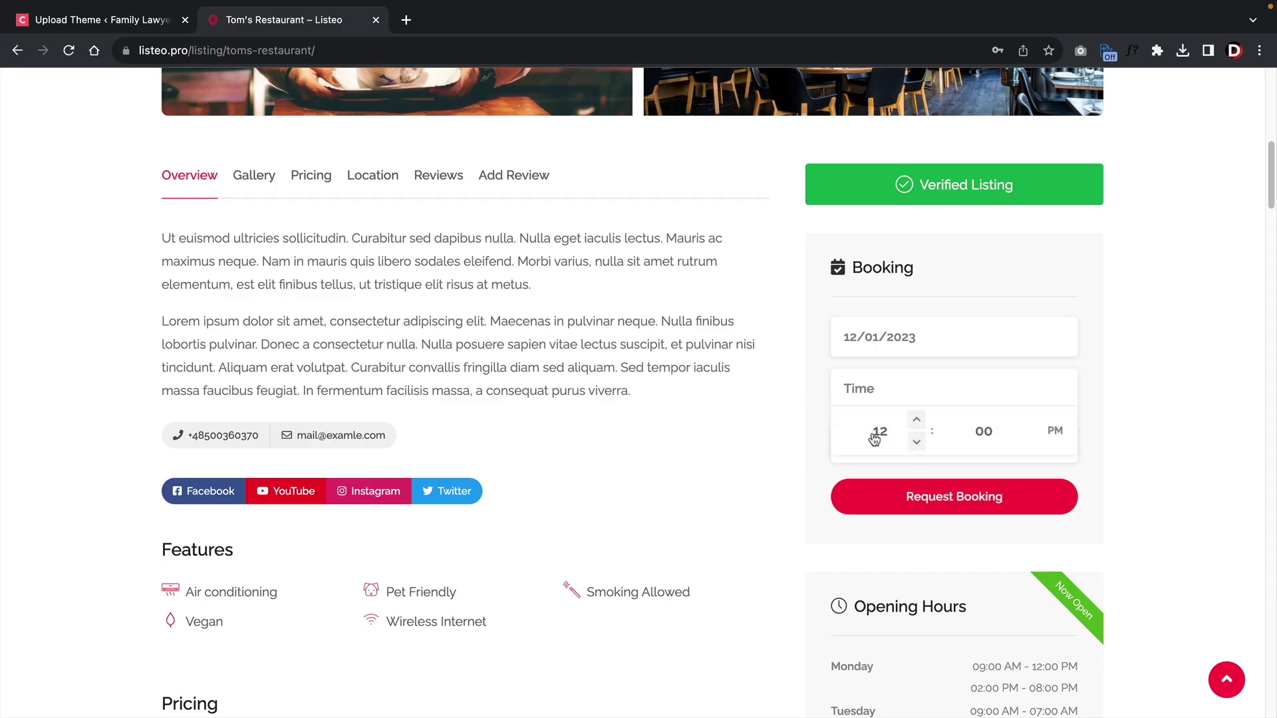
click(991, 441)
click(1042, 440)
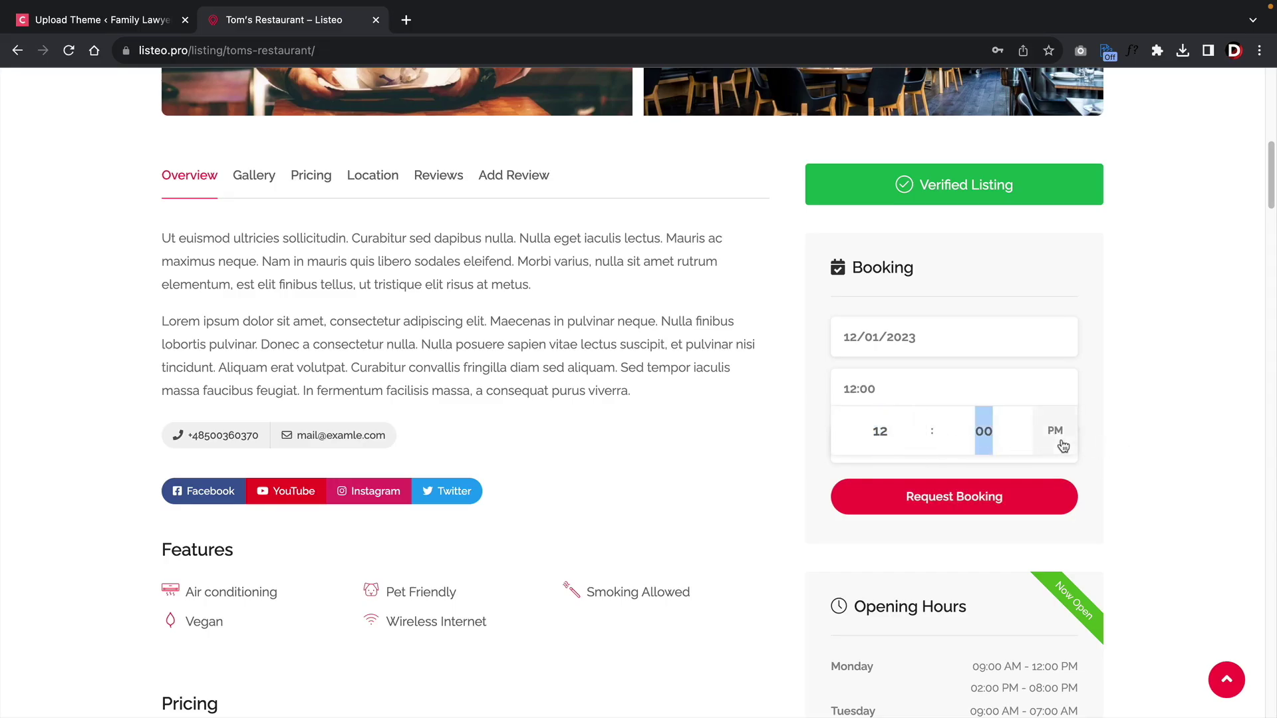
click(1155, 442)
Step: Go through the Listeo setup wizard on the WordPress site, installing the default plugins, and open the finished site
click(243, 314)
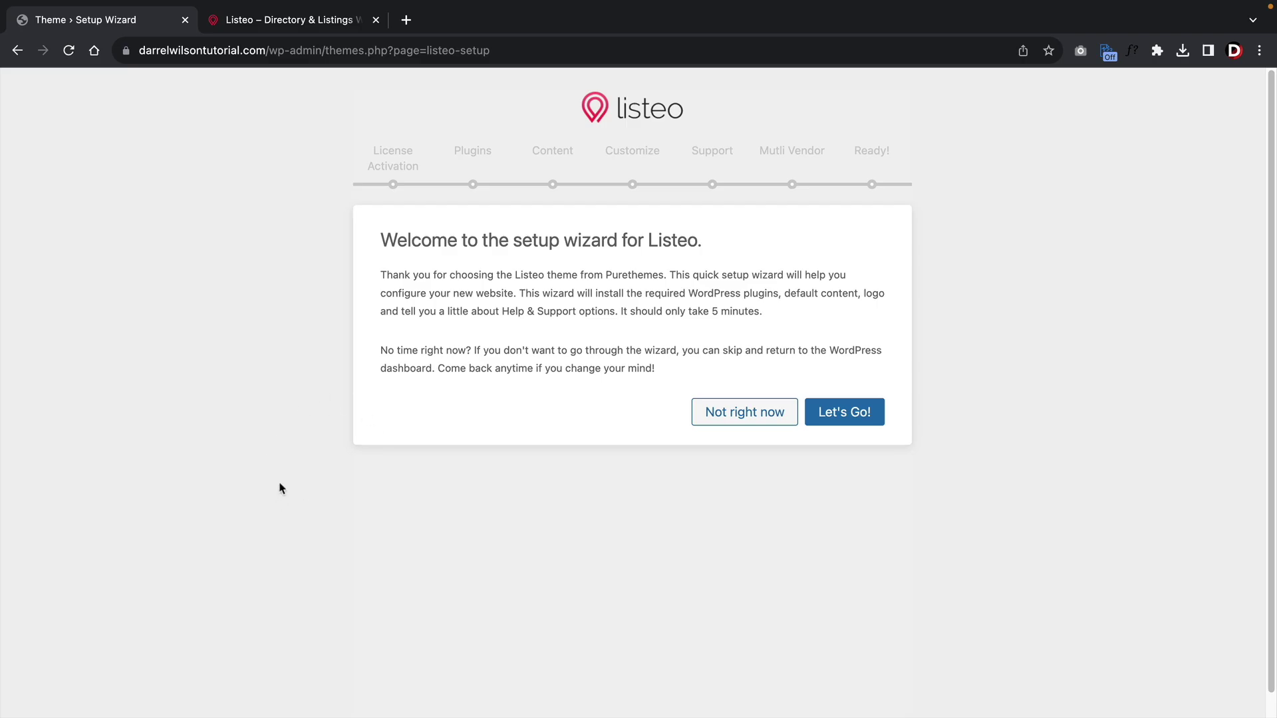
click(834, 413)
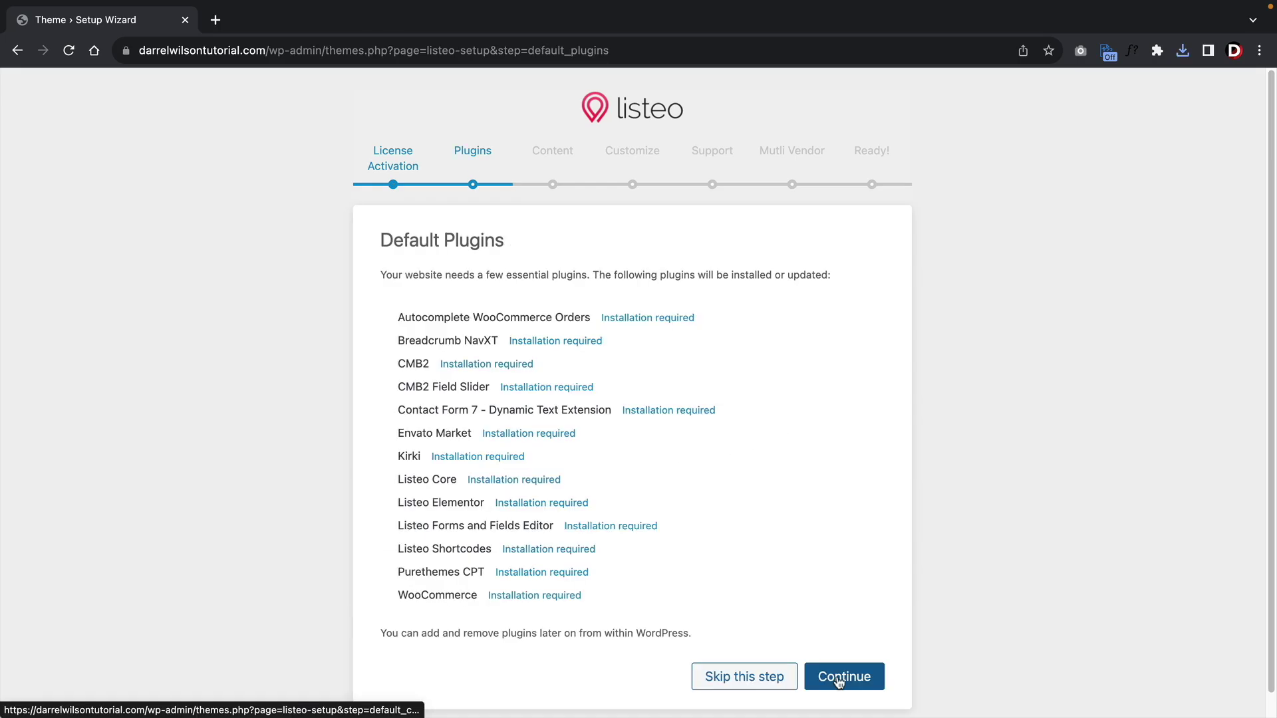
click(839, 679)
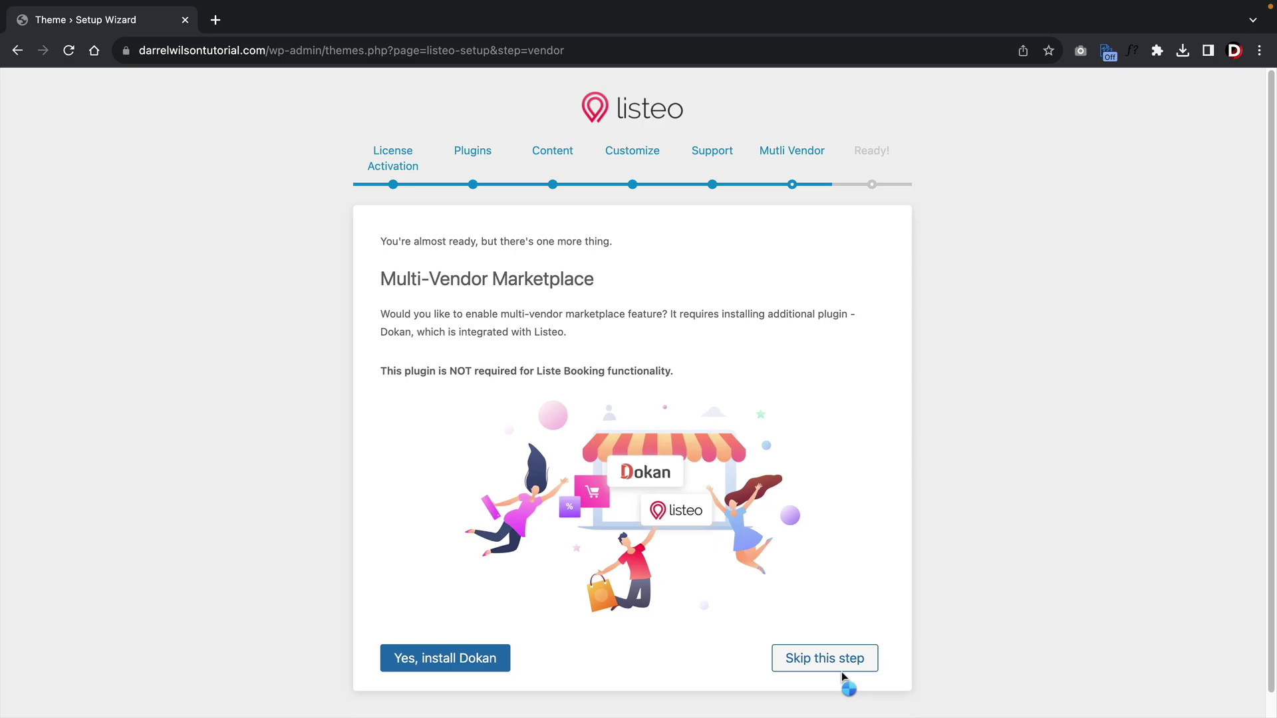
click(581, 418)
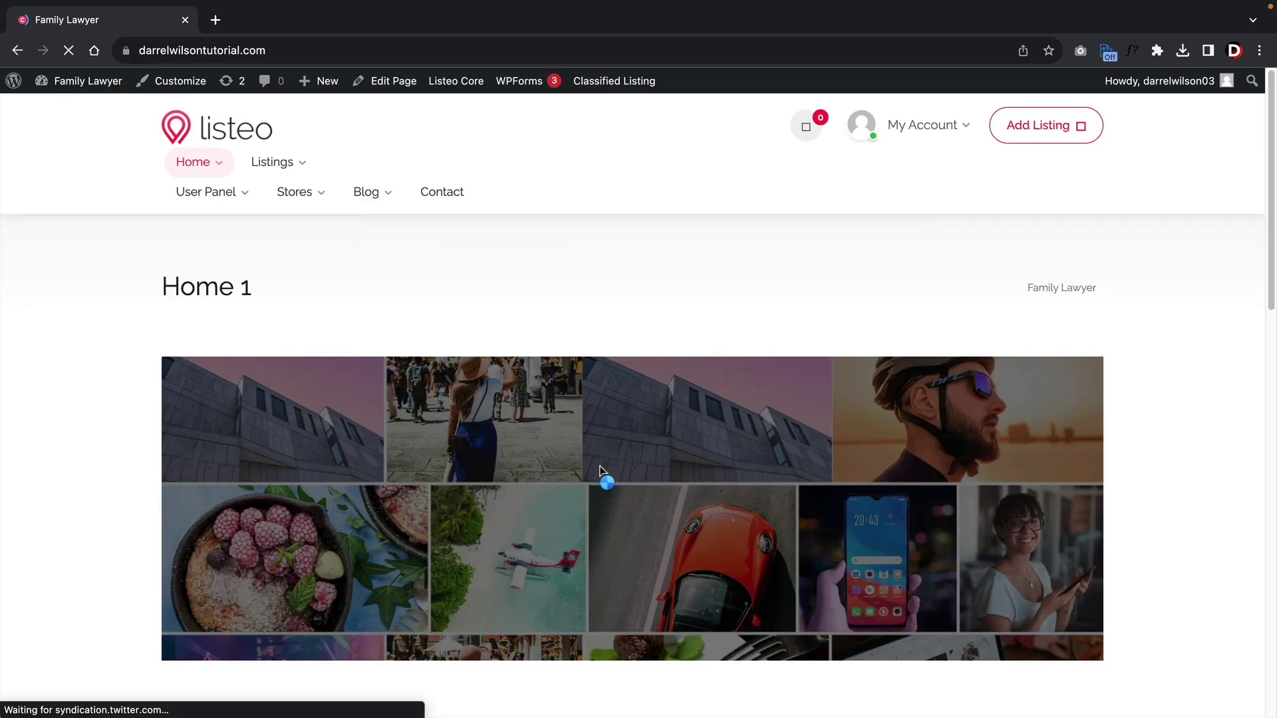
Step: Look over the imported Listeo home page and open one of its home page samples
scroll(477, 457, down, 4)
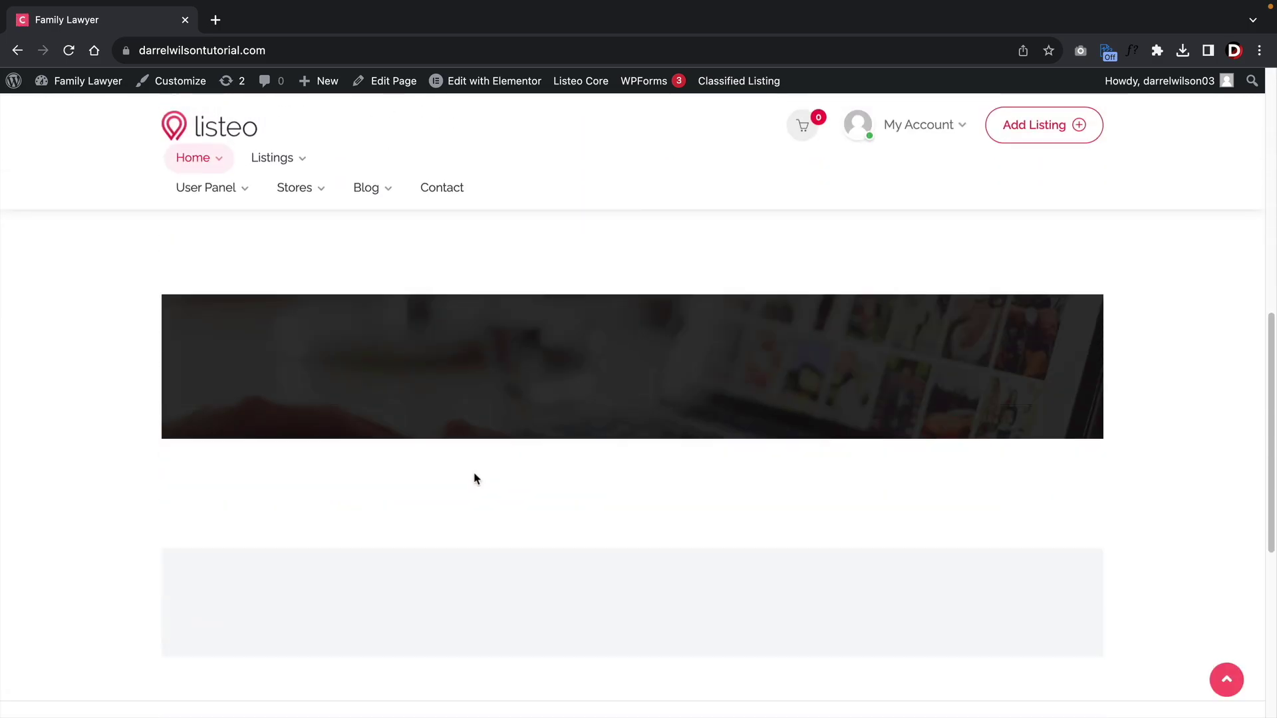
scroll(402, 397, up, 3)
mouse_move(197, 159)
click(230, 212)
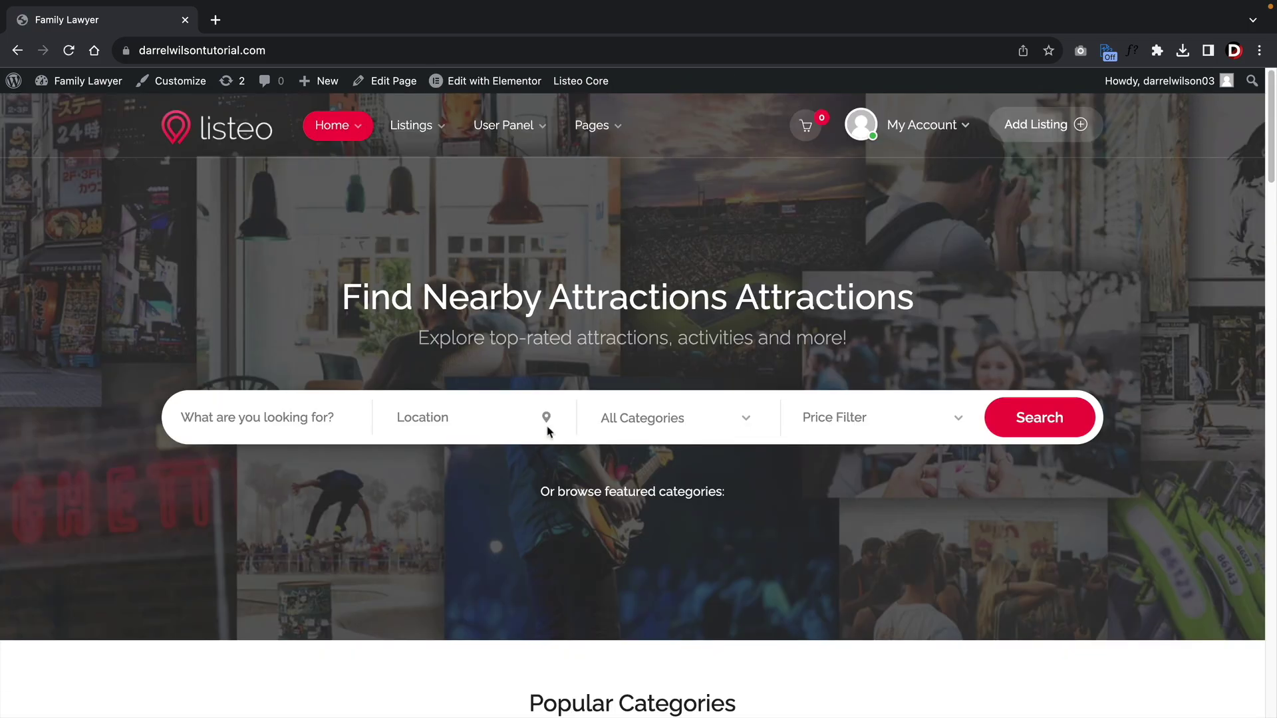
Step: Look over the site's home page samples list and the page's sections down to the footer, and return to the page start
mouse_move(359, 126)
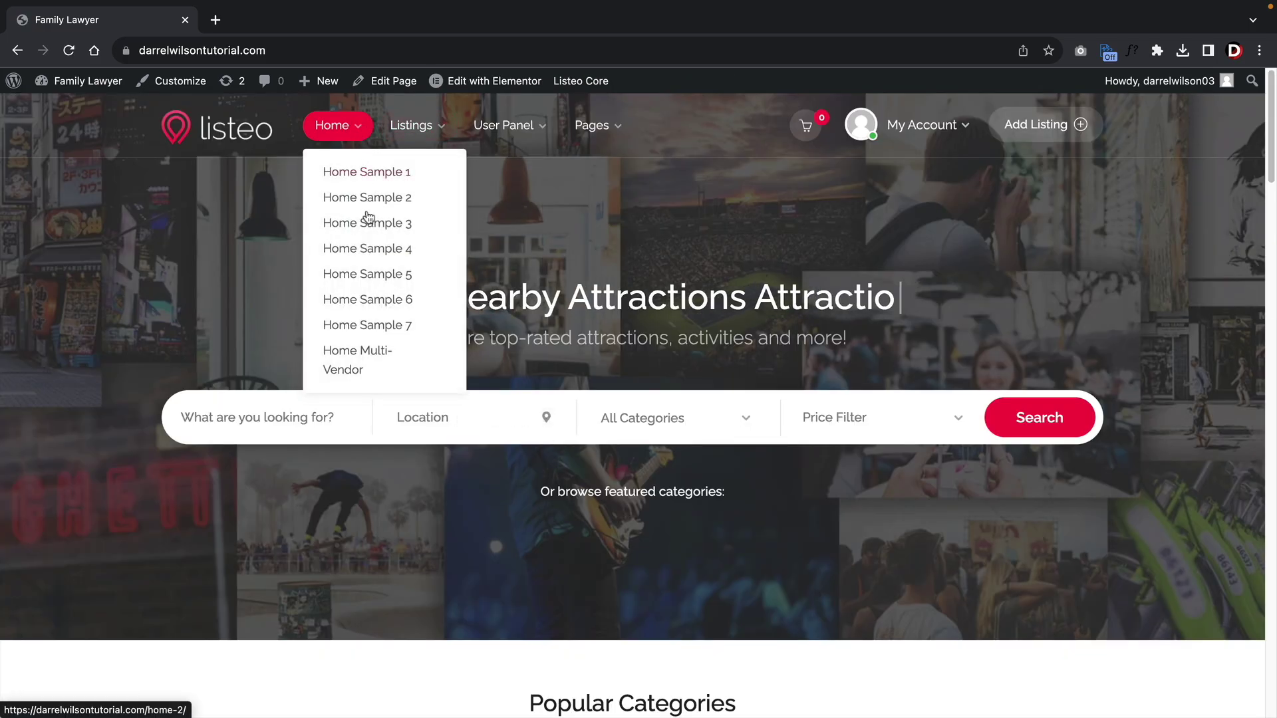
scroll(1115, 341, down, 2)
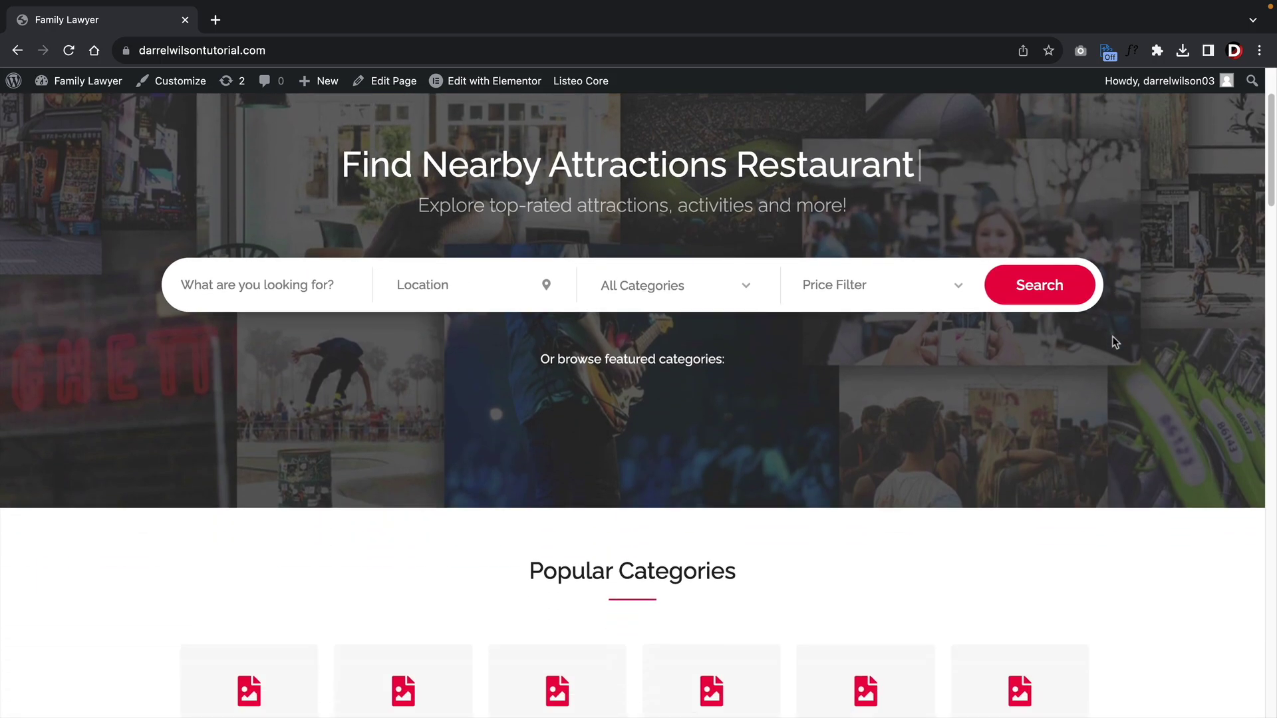
scroll(1115, 342, down, 10)
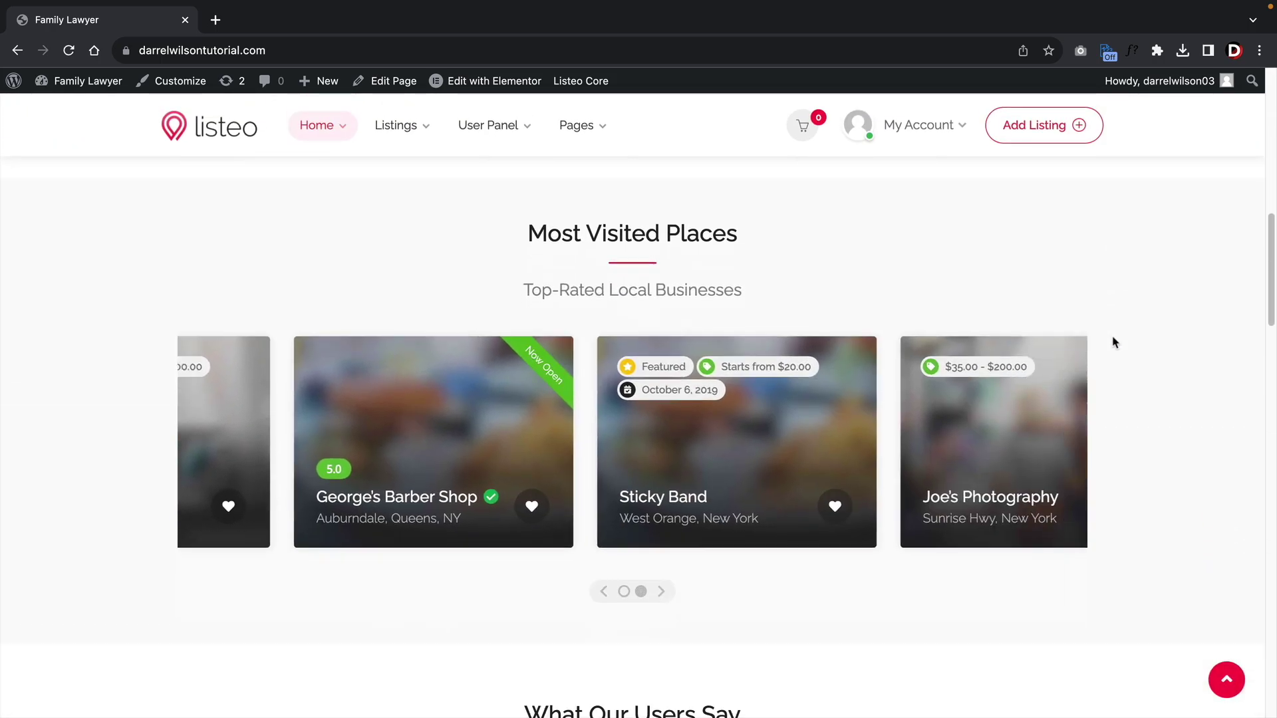
scroll(1115, 342, down, 8)
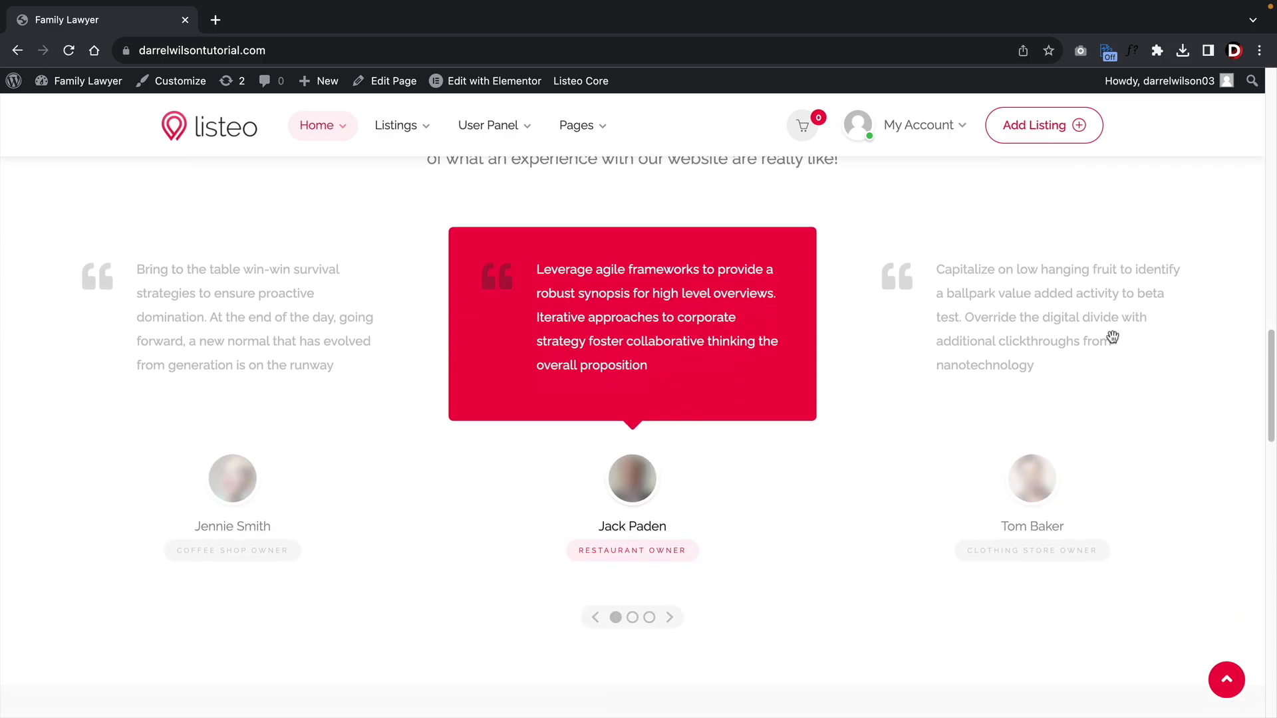
scroll(1113, 337, down, 11)
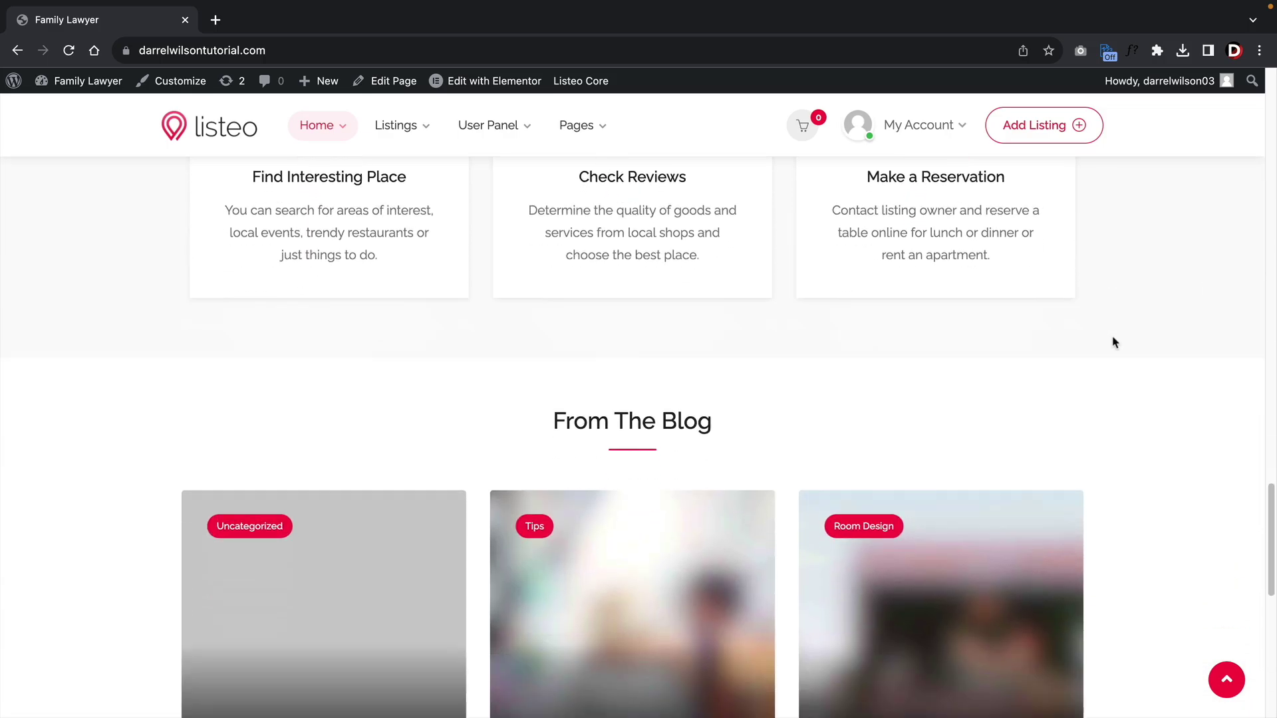
scroll(1115, 342, down, 10)
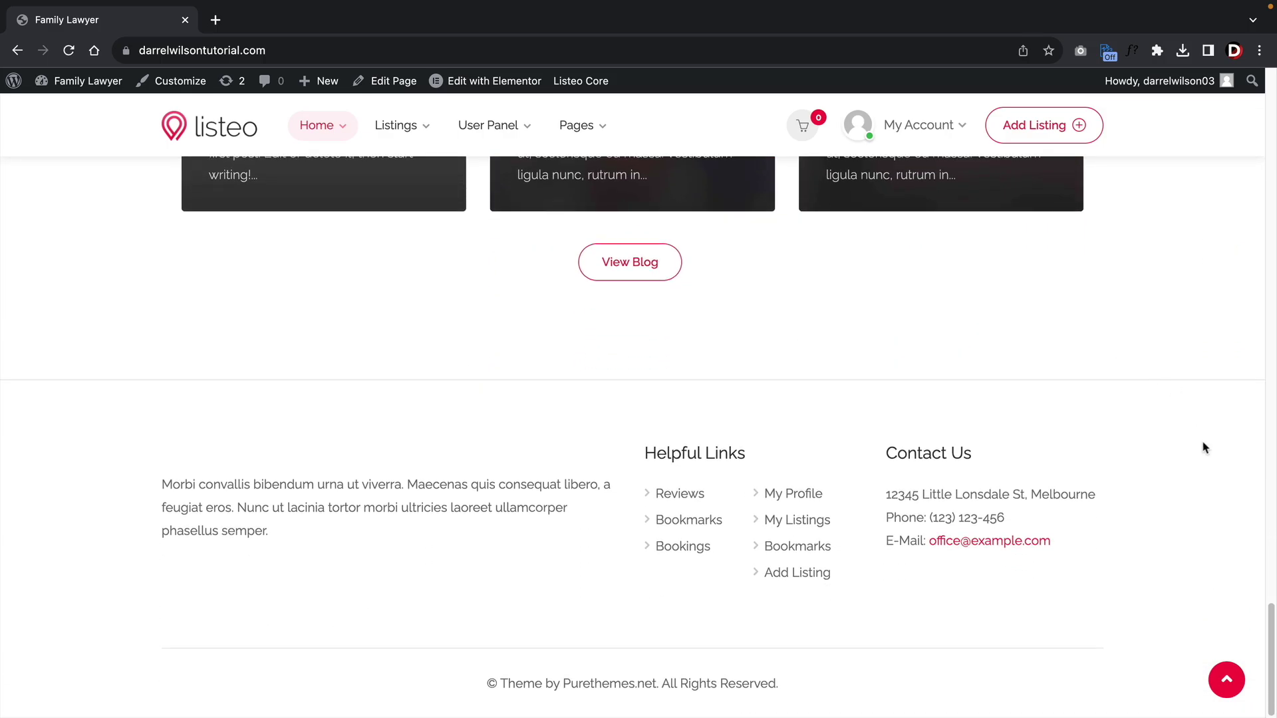
click(1240, 684)
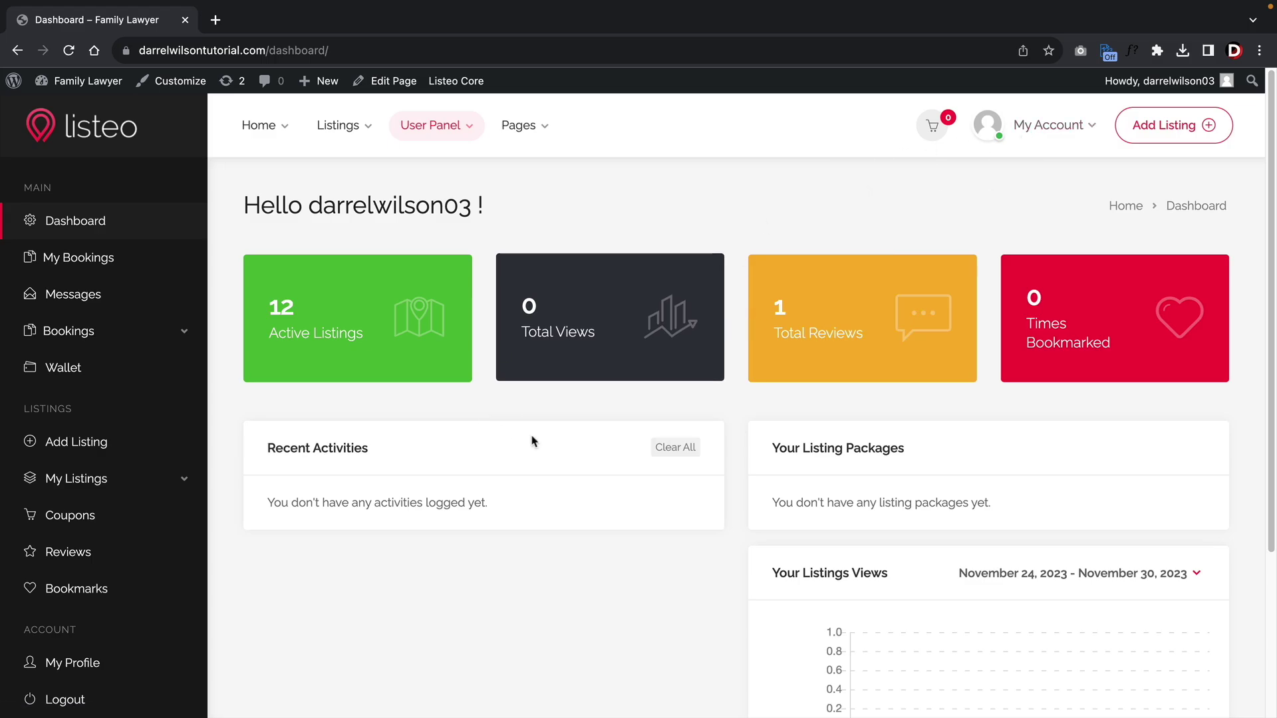
Step: Look through the front-end user panel, from the dashboard and wallet to the Add Listing packages
scroll(572, 430, down, 3)
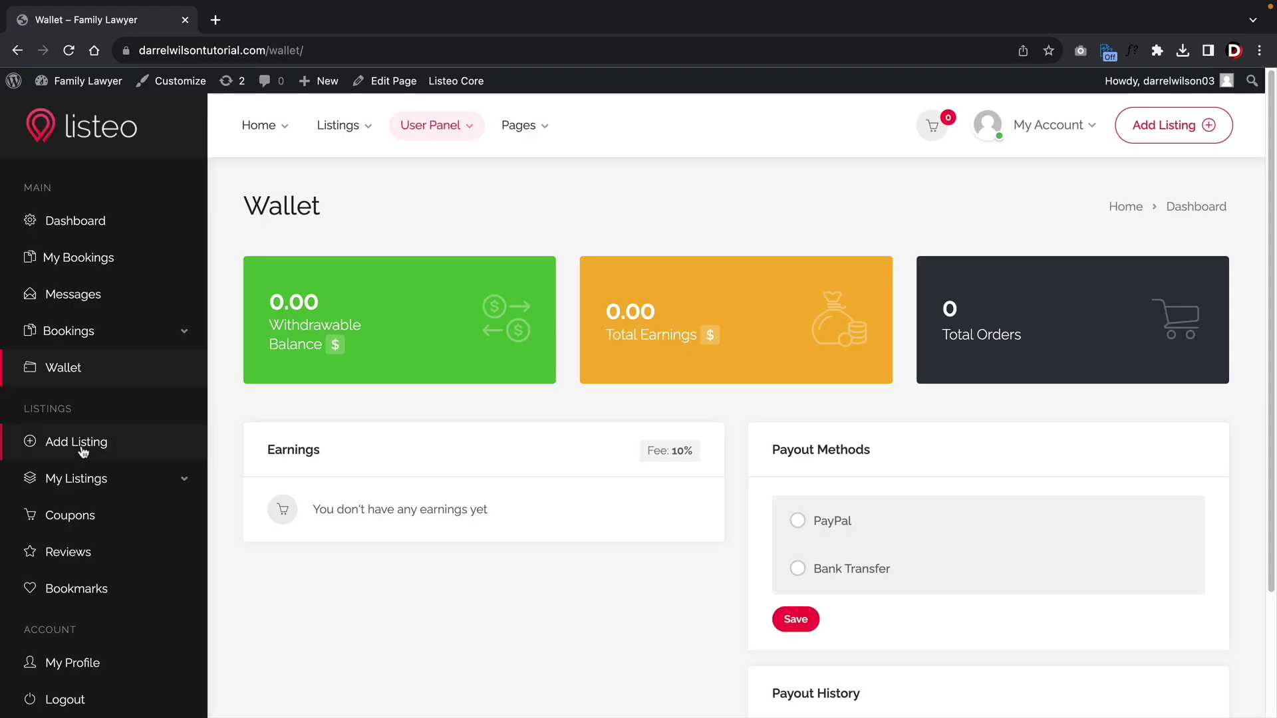
scroll(193, 489, down, 3)
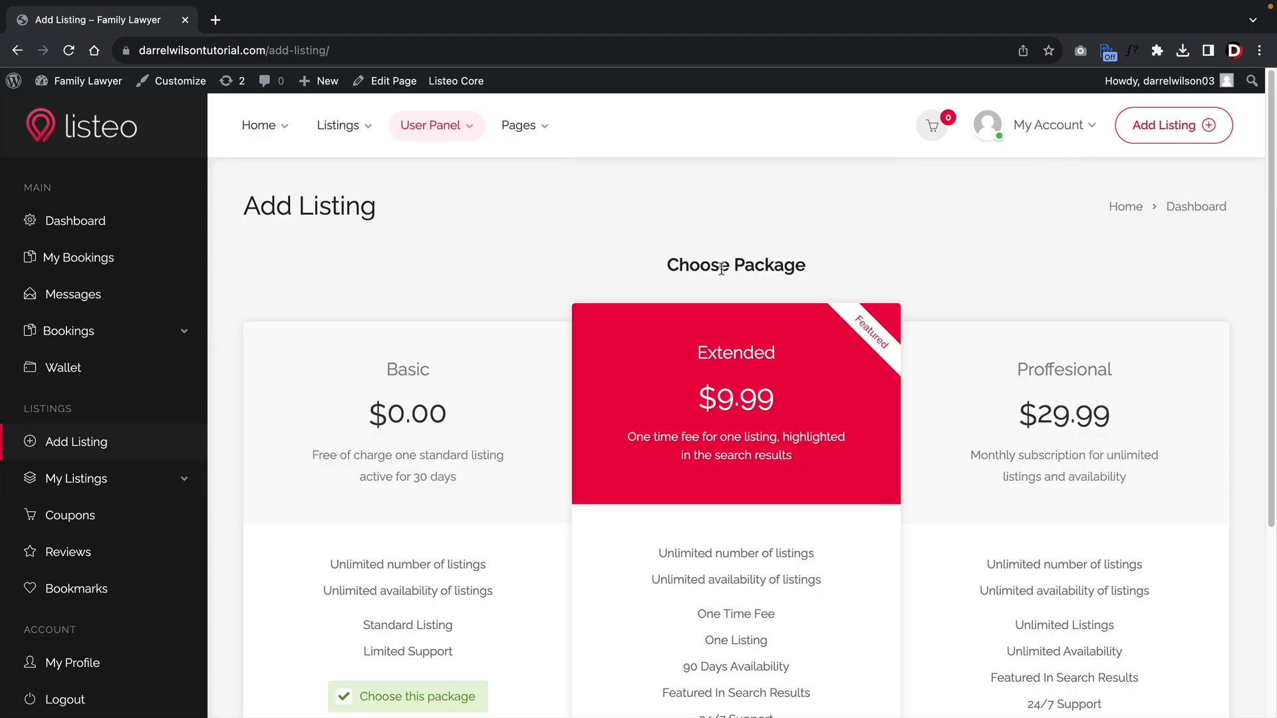
scroll(497, 396, down, 3)
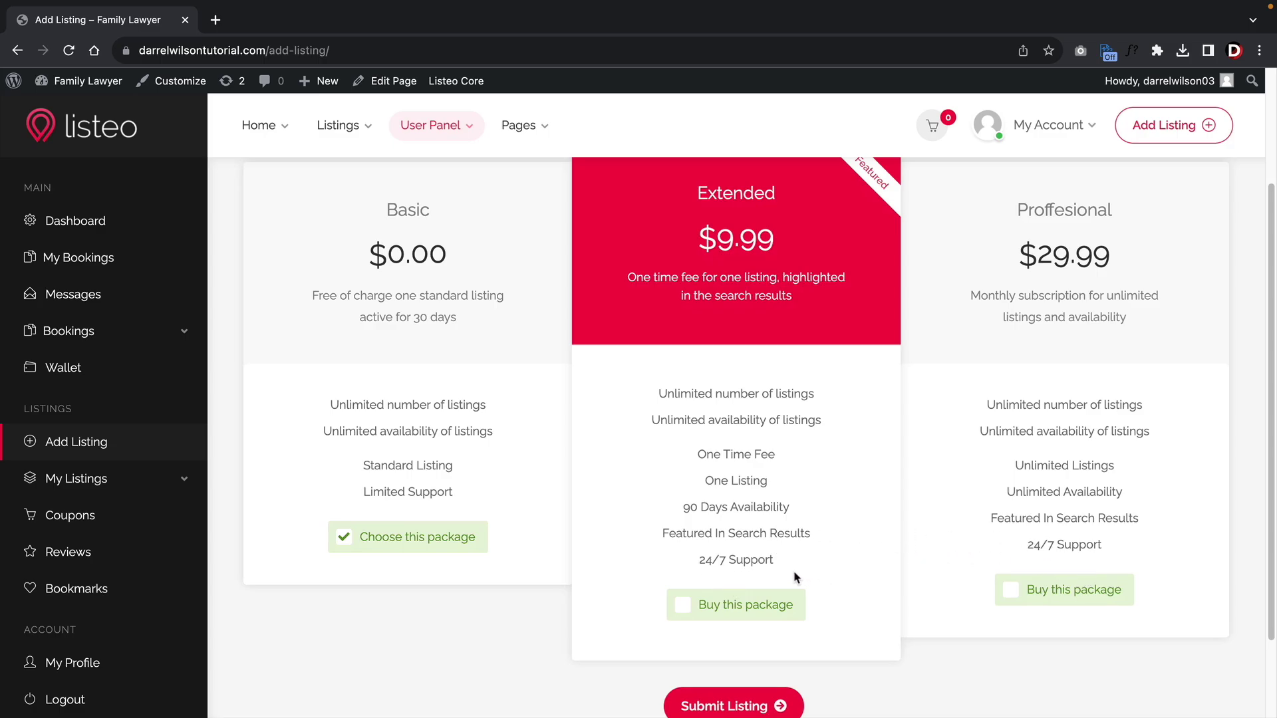
scroll(792, 576, down, 2)
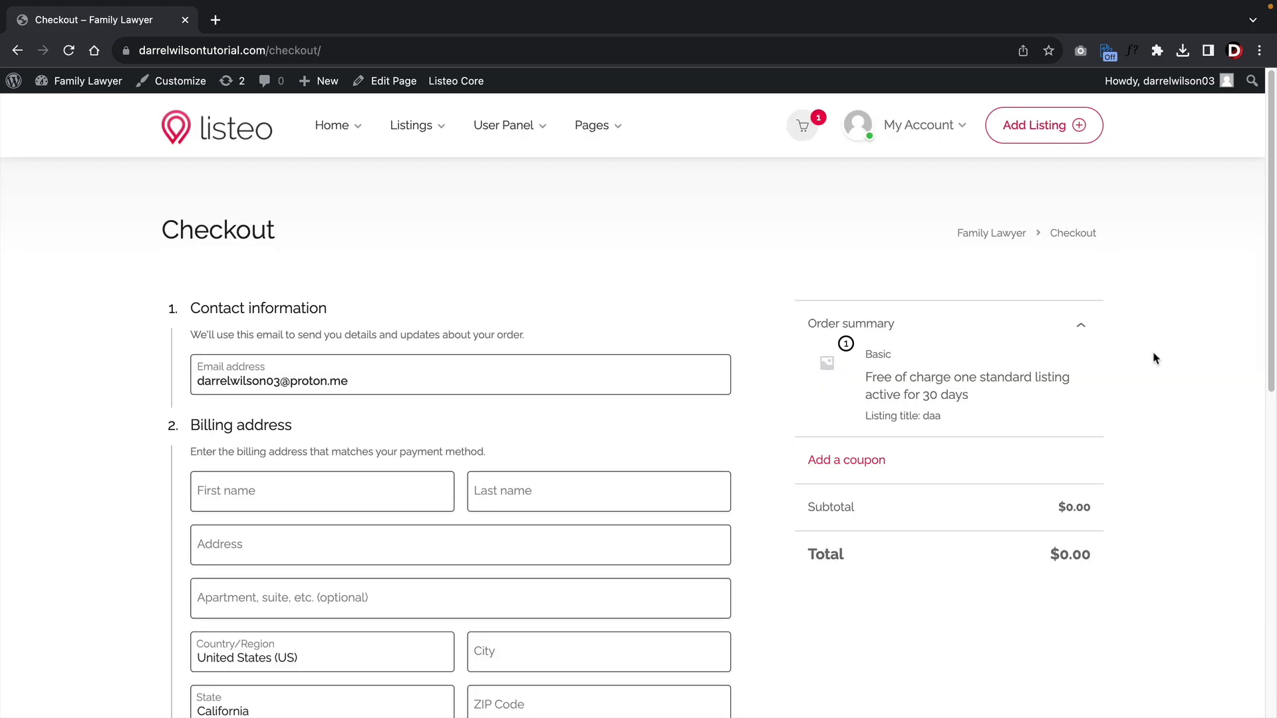
Step: Look over the checkout page for the Basic listing package, from contact information to placing the order
scroll(1156, 358, down, 6)
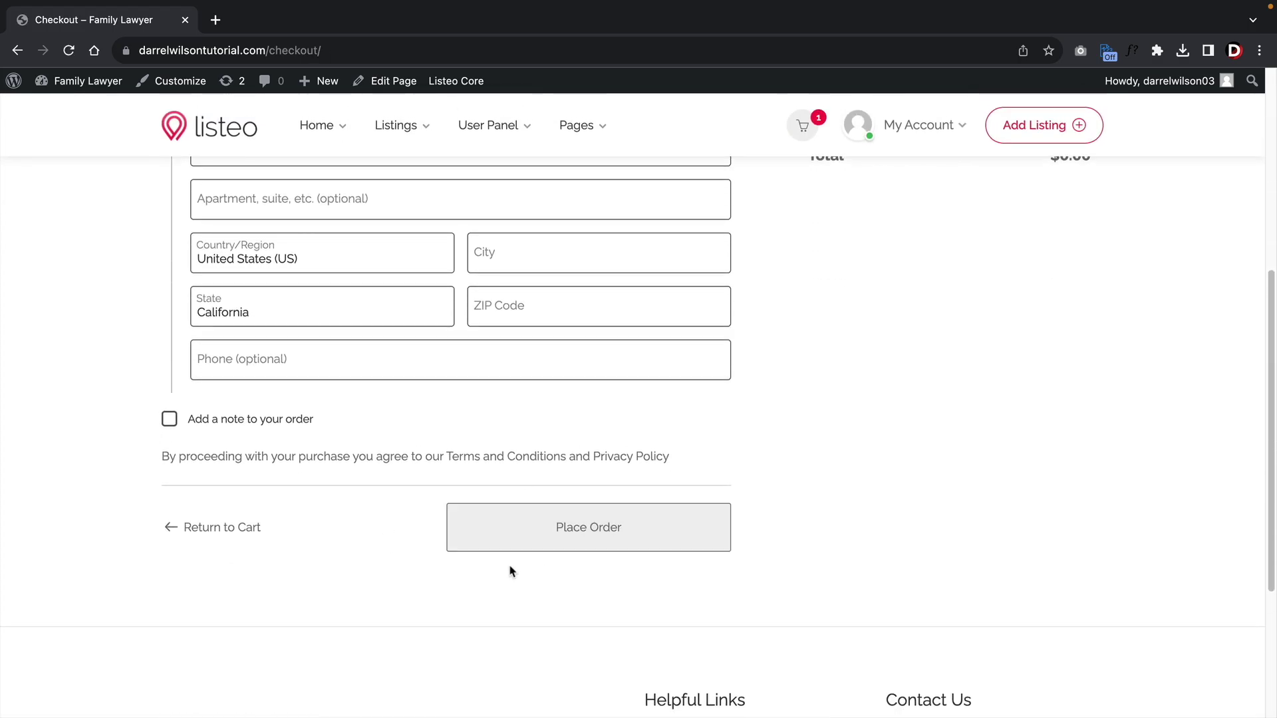
scroll(599, 486, up, 5)
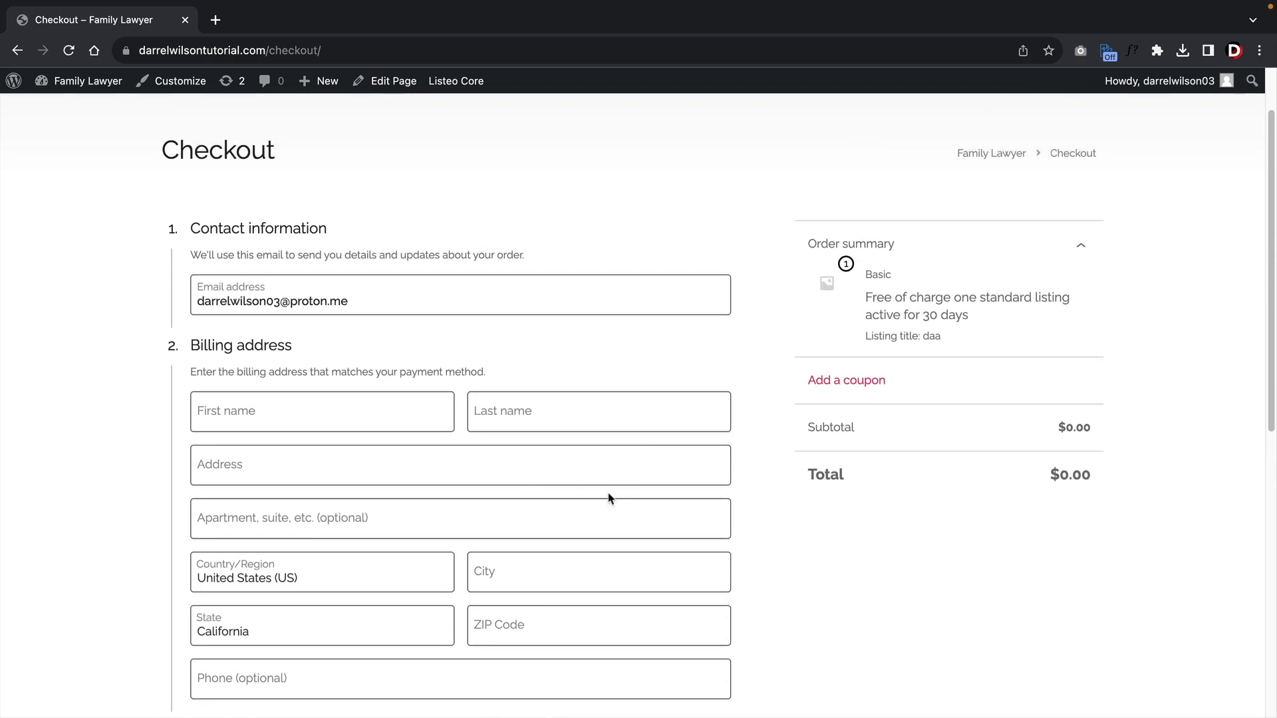
scroll(560, 428, up, 2)
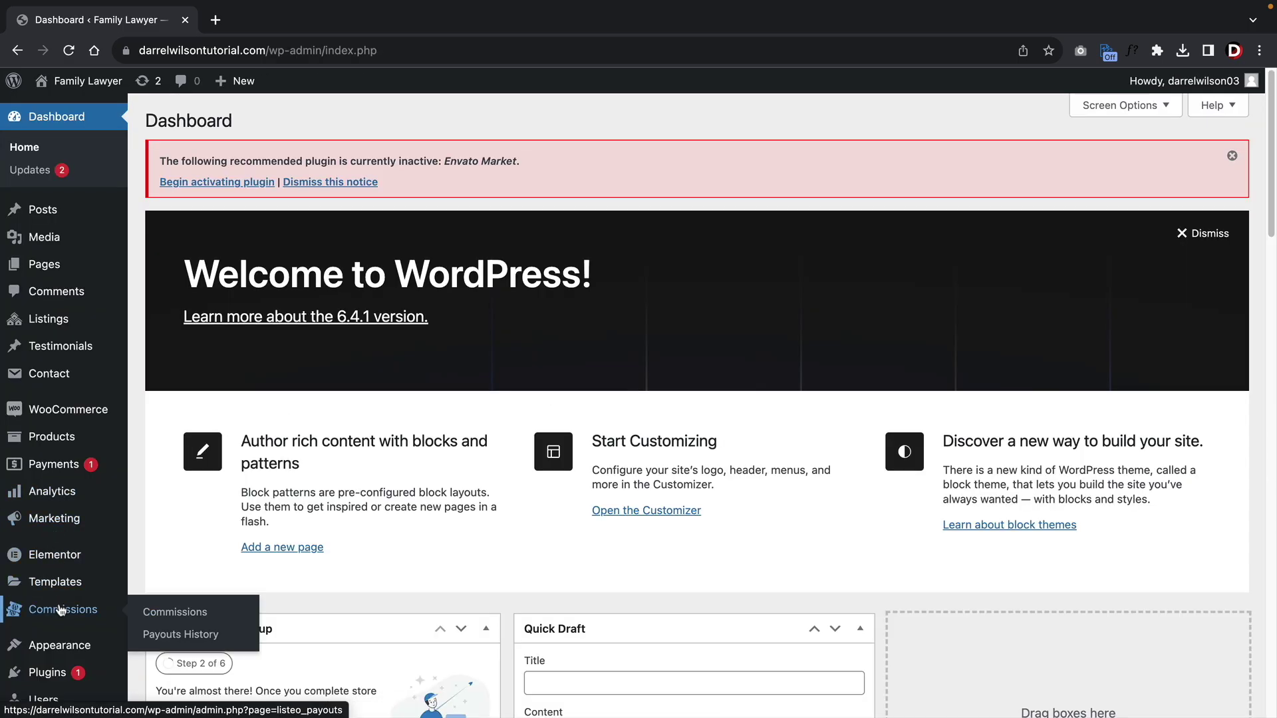
Step: Open the Listeo Core plugin settings in the WordPress admin and examine the General options
scroll(59, 532, down, 3)
mouse_move(60, 595)
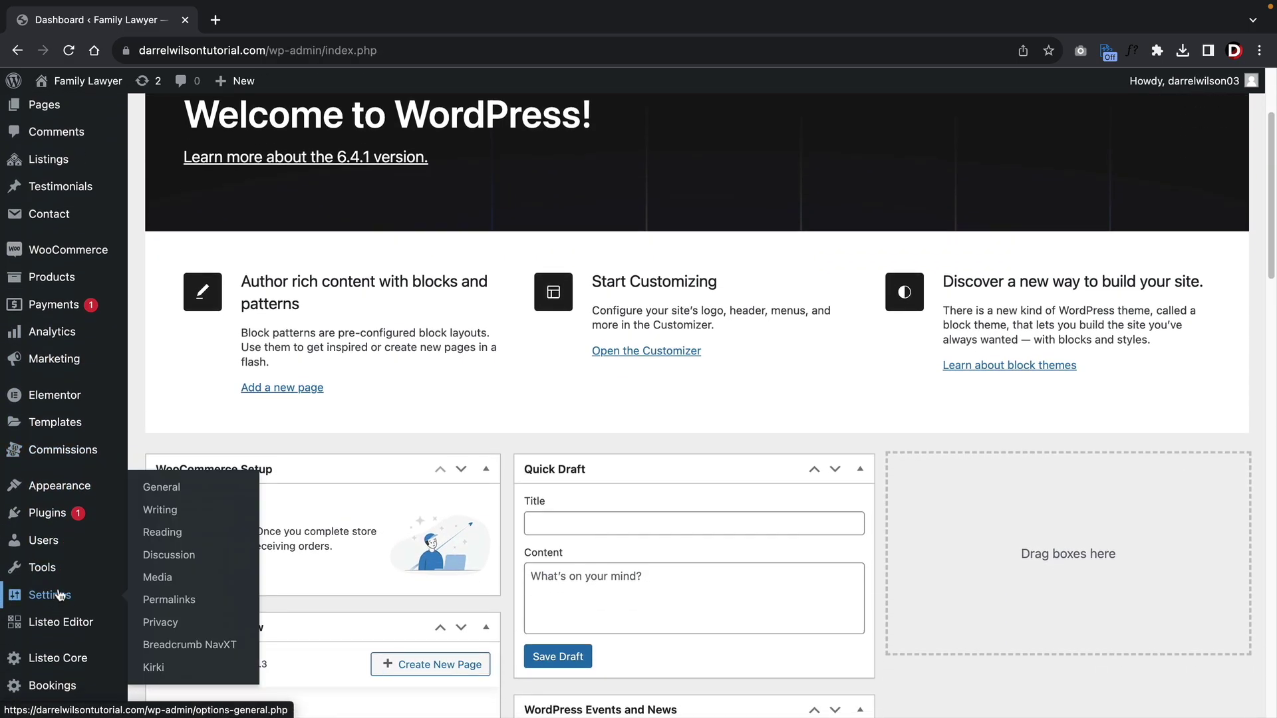
scroll(60, 609, down, 3)
mouse_move(64, 641)
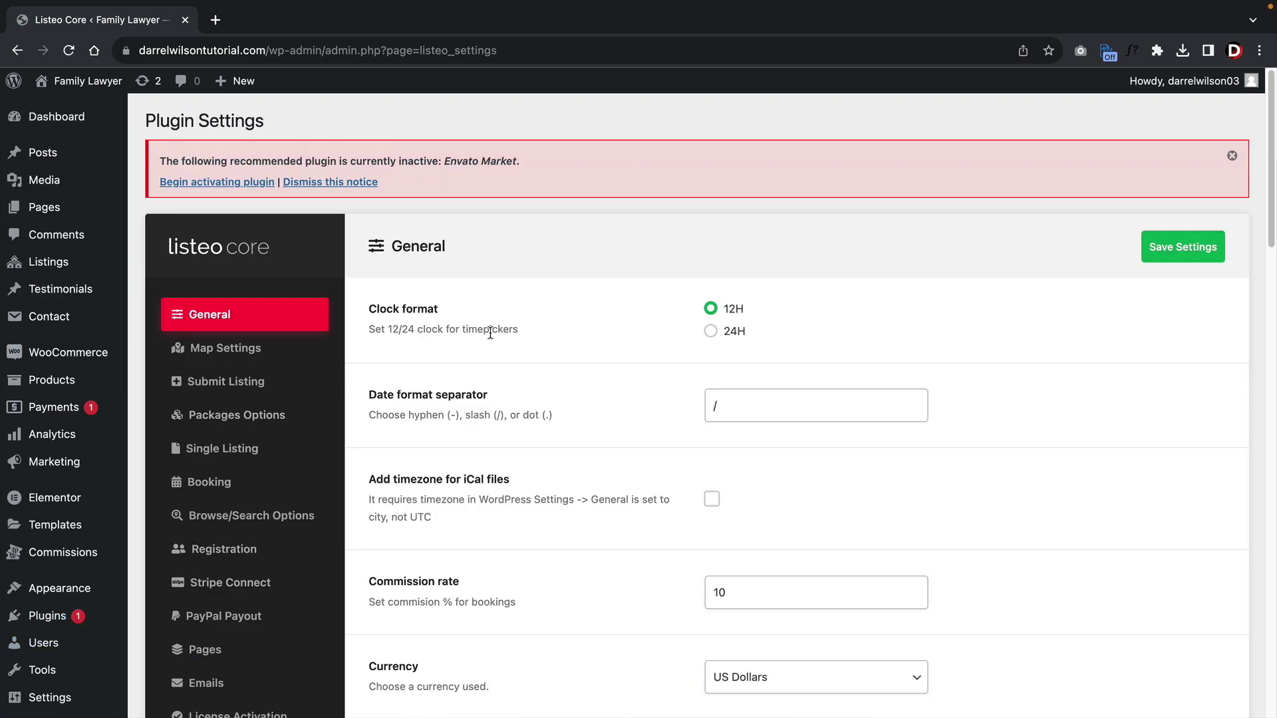
scroll(415, 302, down, 2)
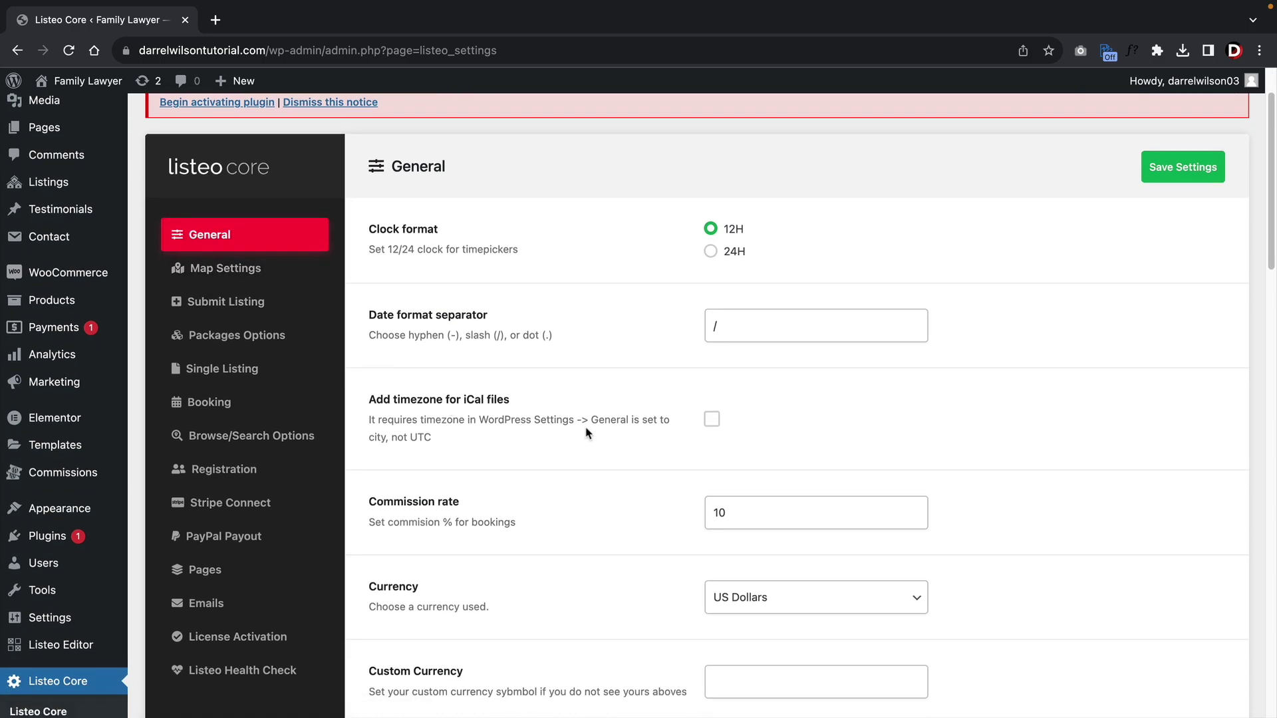
scroll(495, 369, down, 2)
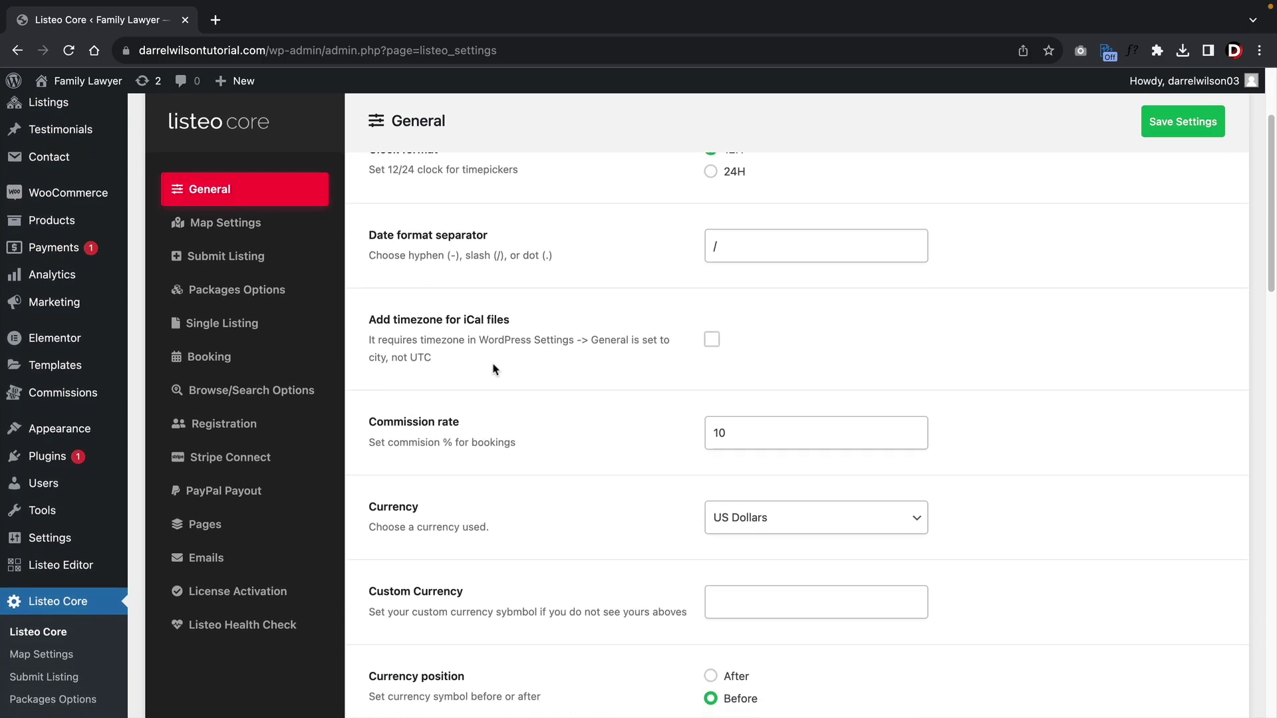
Step: Examine the Map Settings and Submit Listing sections of the Listeo Core settings
click(244, 226)
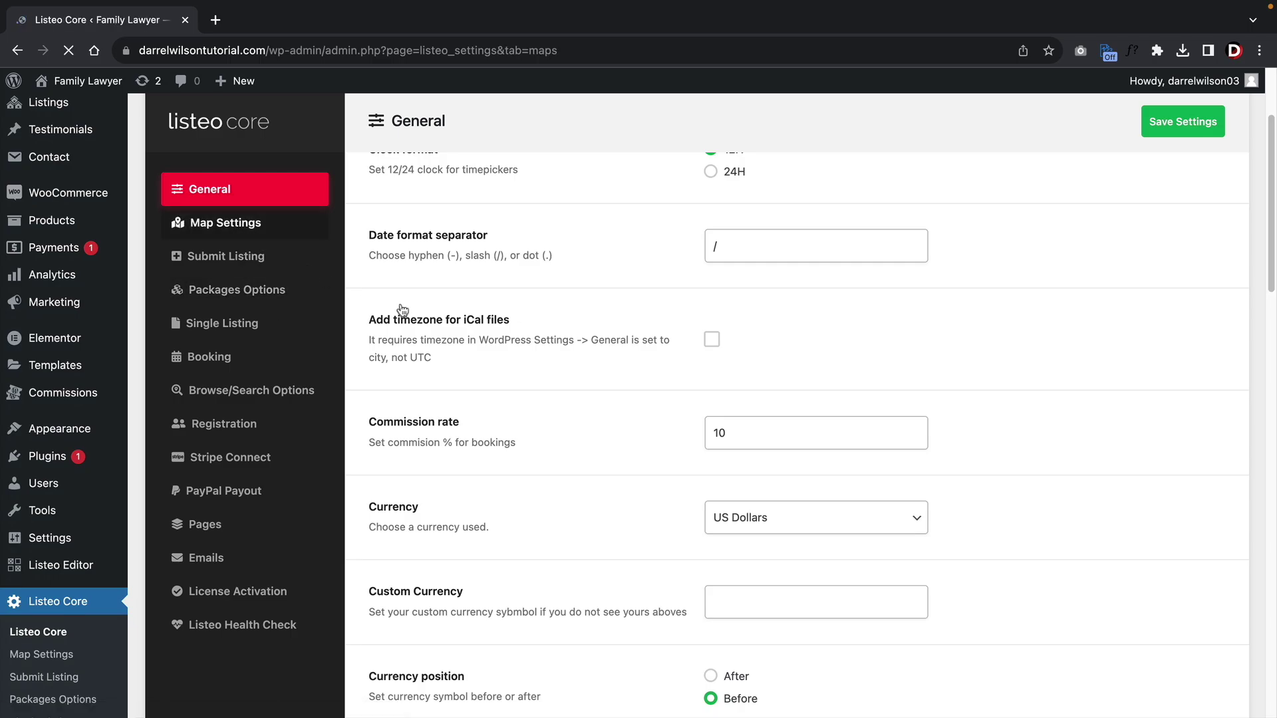
scroll(642, 315, down, 3)
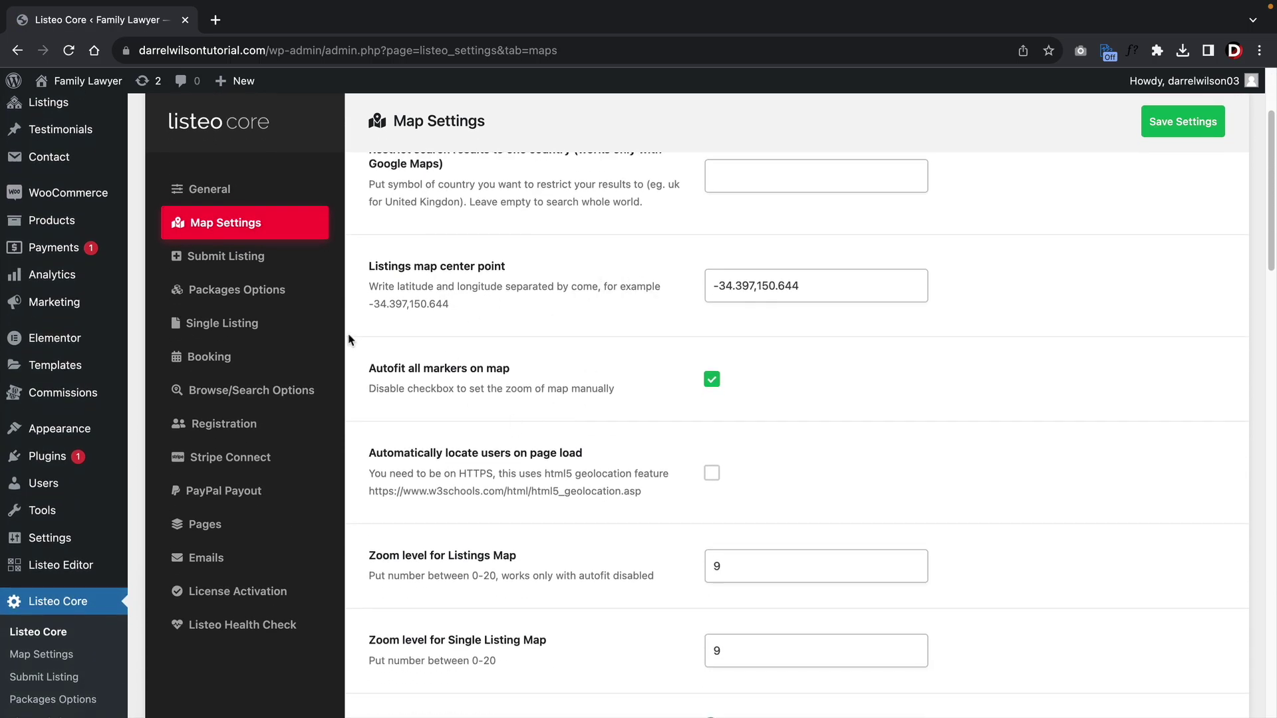
click(273, 265)
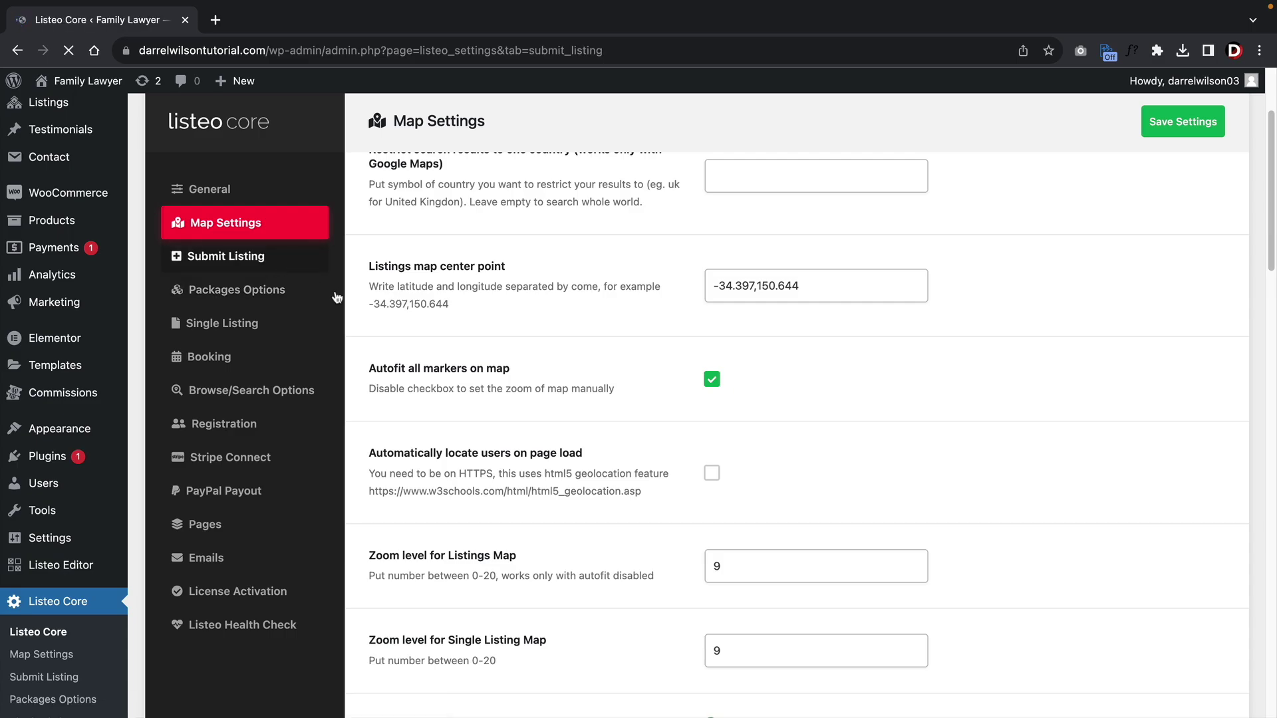
scroll(414, 344, down, 2)
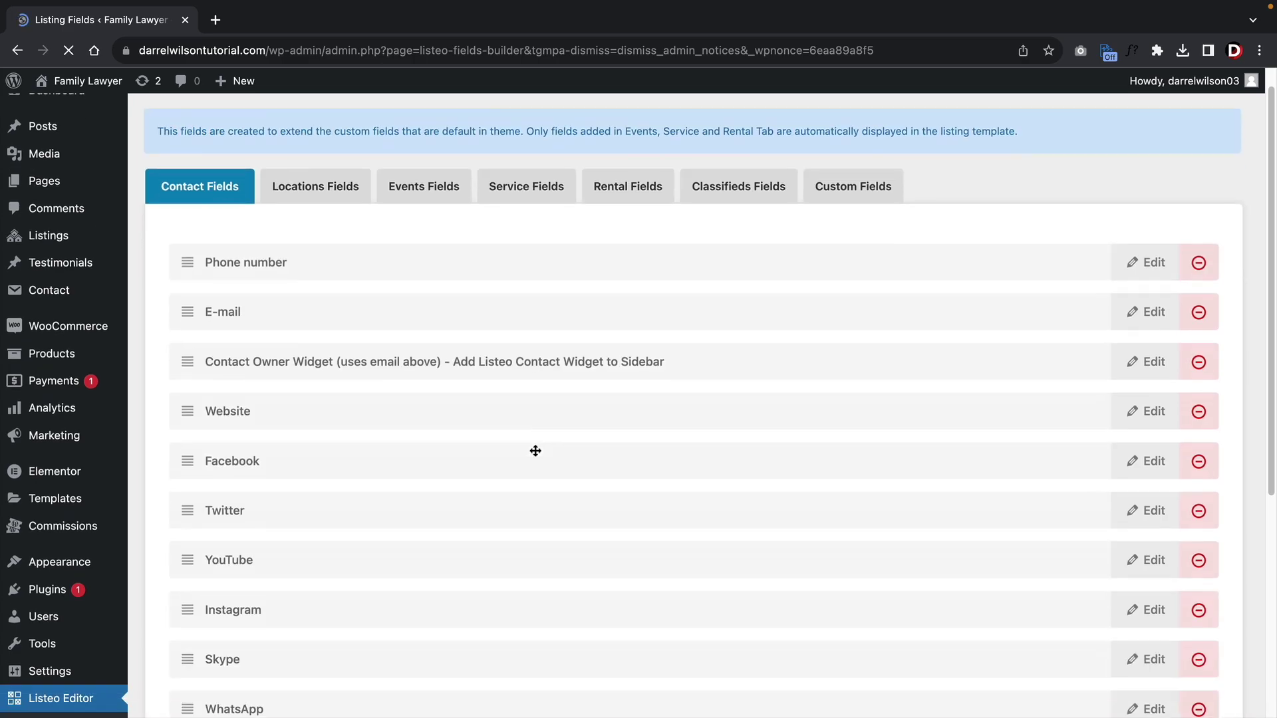
Step: Look through the Listeo Fields Editor, including the contact, location, event and rental fields
scroll(534, 451, down, 5)
scroll(534, 451, up, 5)
scroll(534, 451, up, 1)
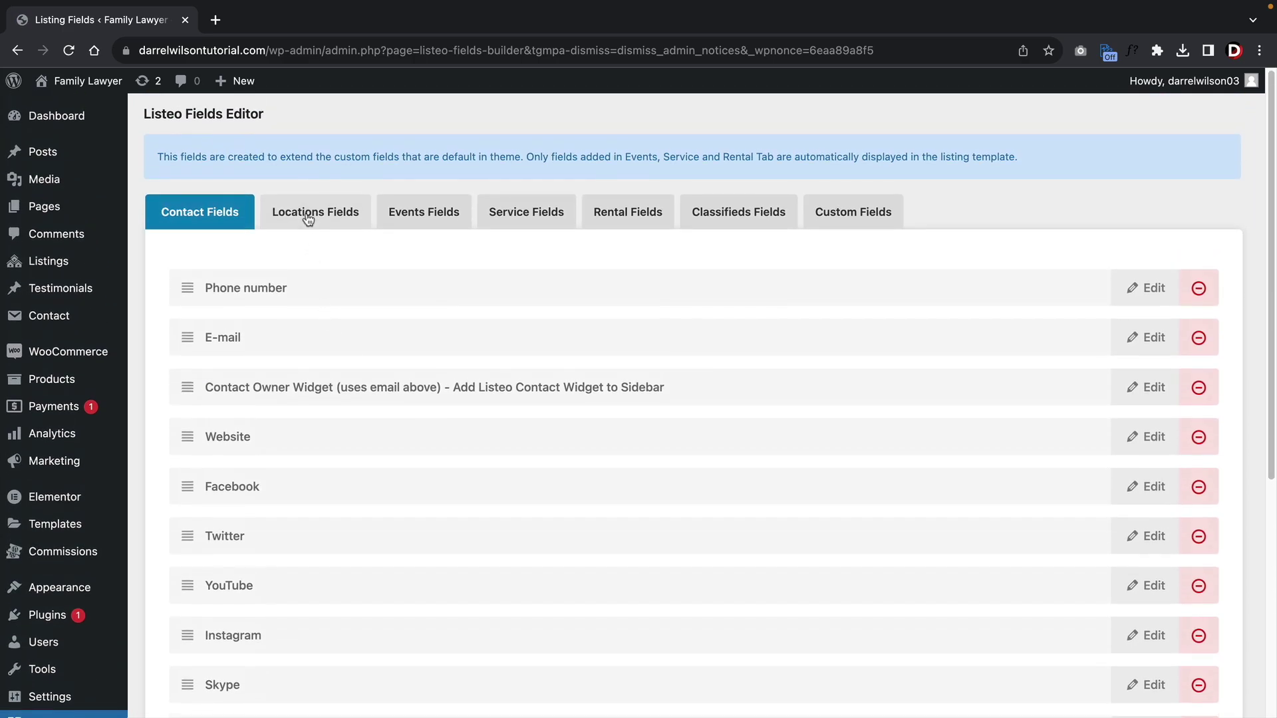
click(310, 215)
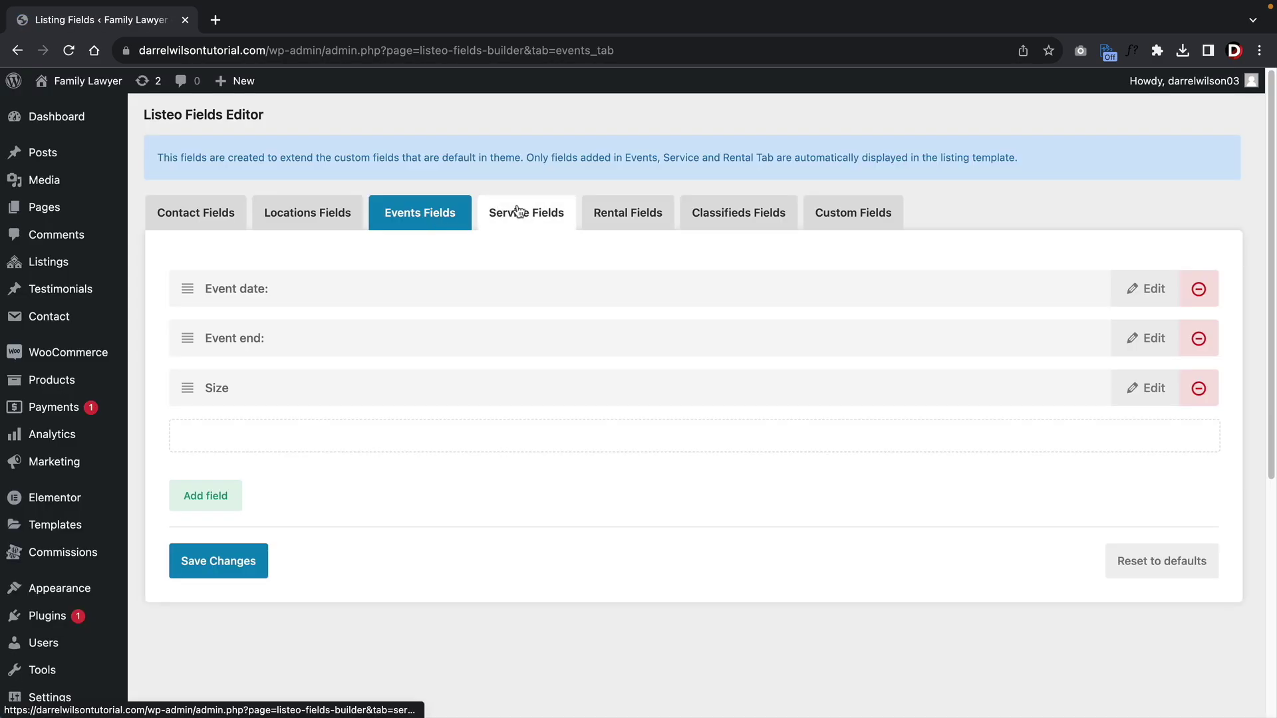
click(636, 221)
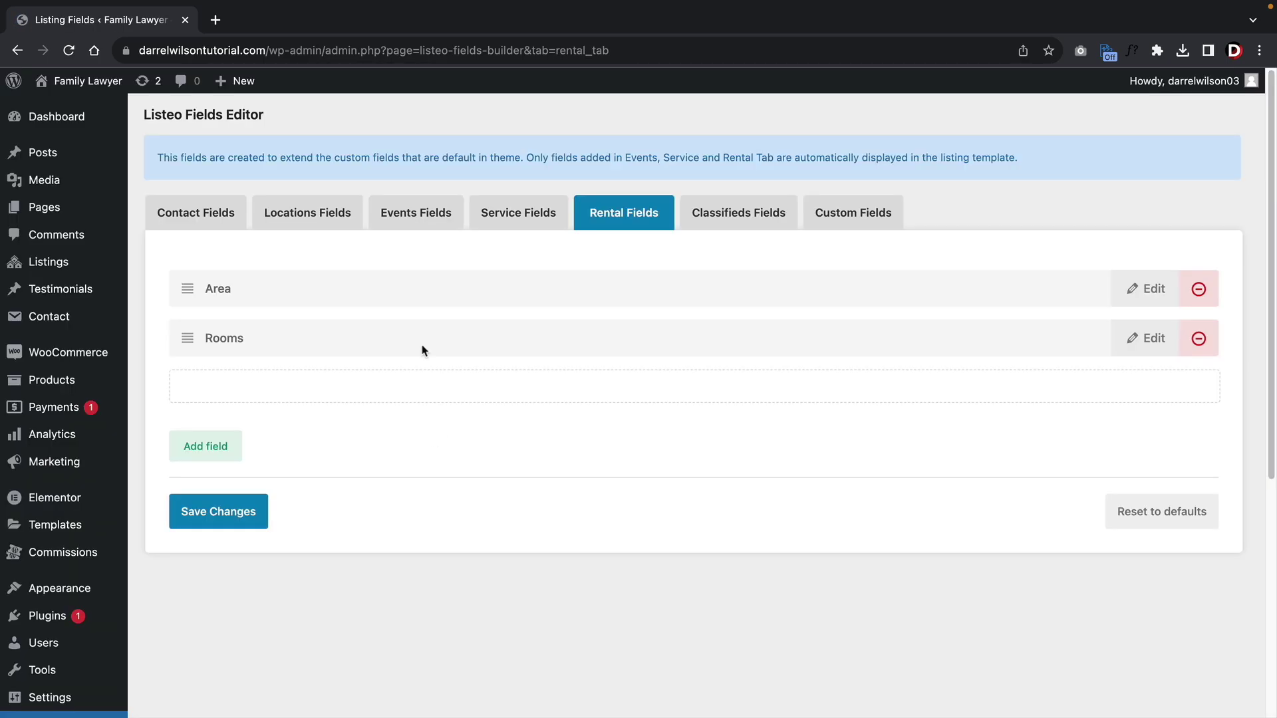
click(228, 214)
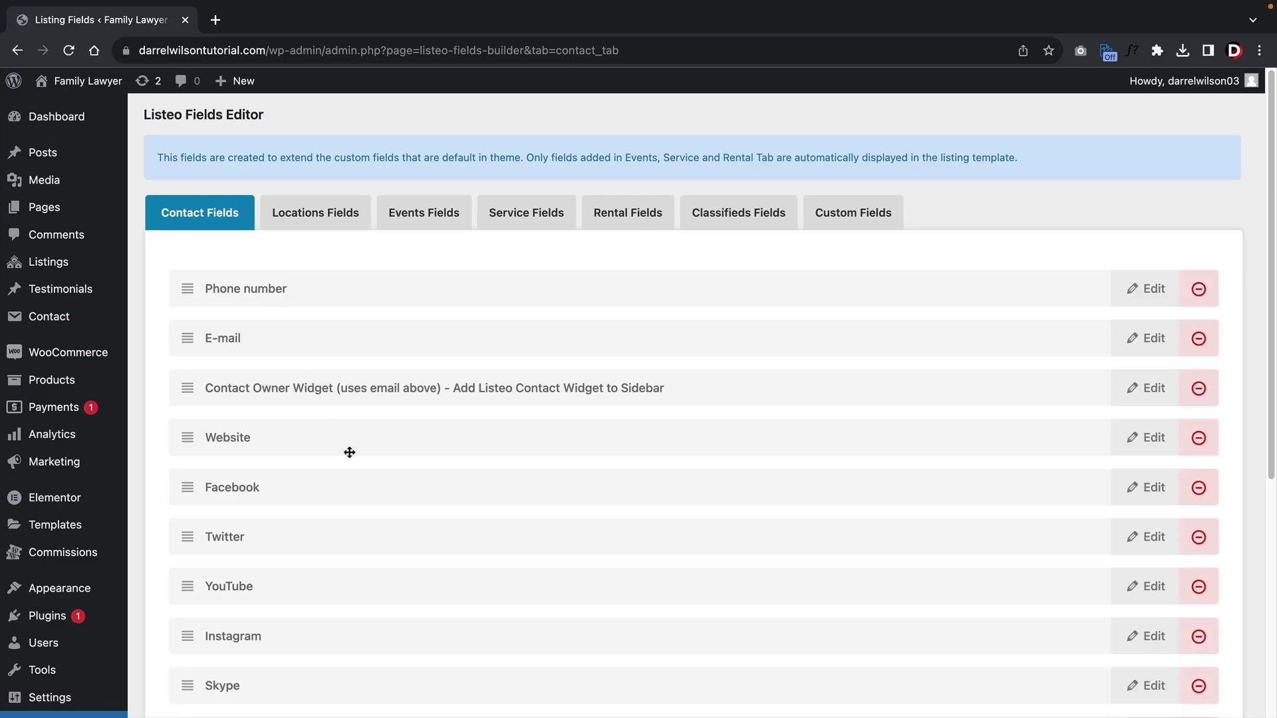
scroll(350, 452, down, 3)
scroll(351, 456, up, 3)
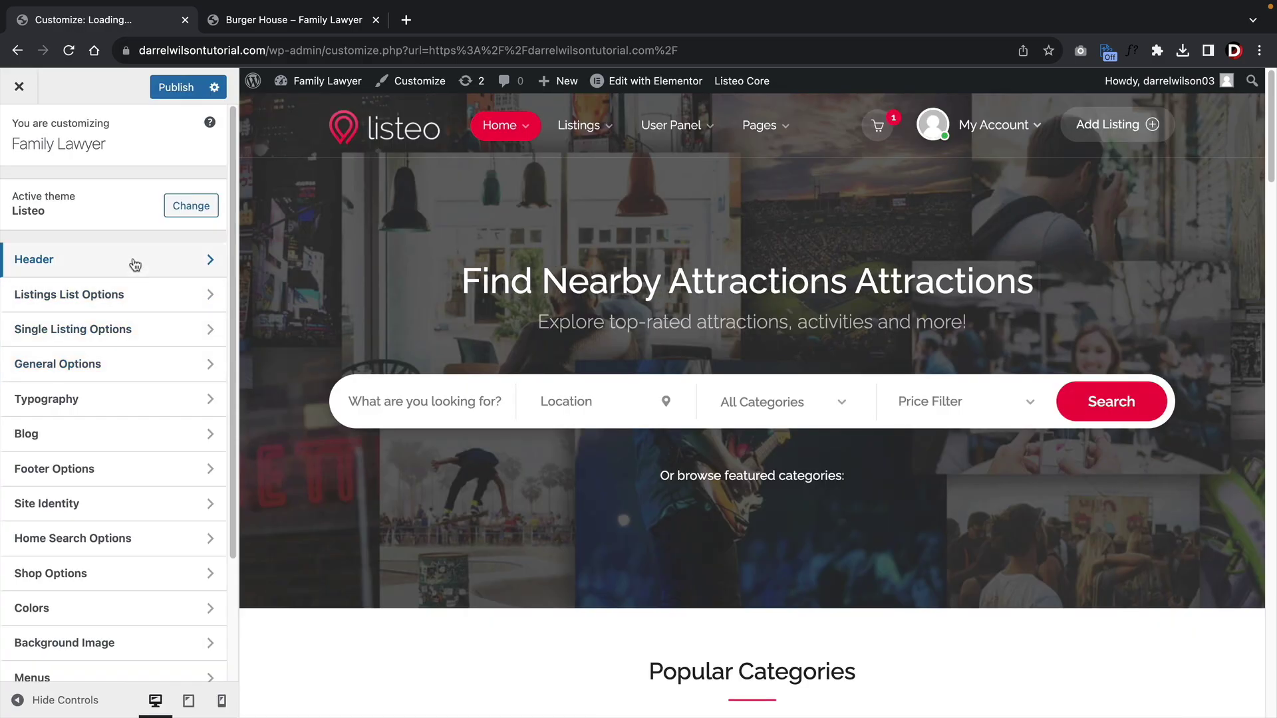
Step: Disable the sticky header in the Customizer's Header settings and review the cart and My Account display options
click(134, 265)
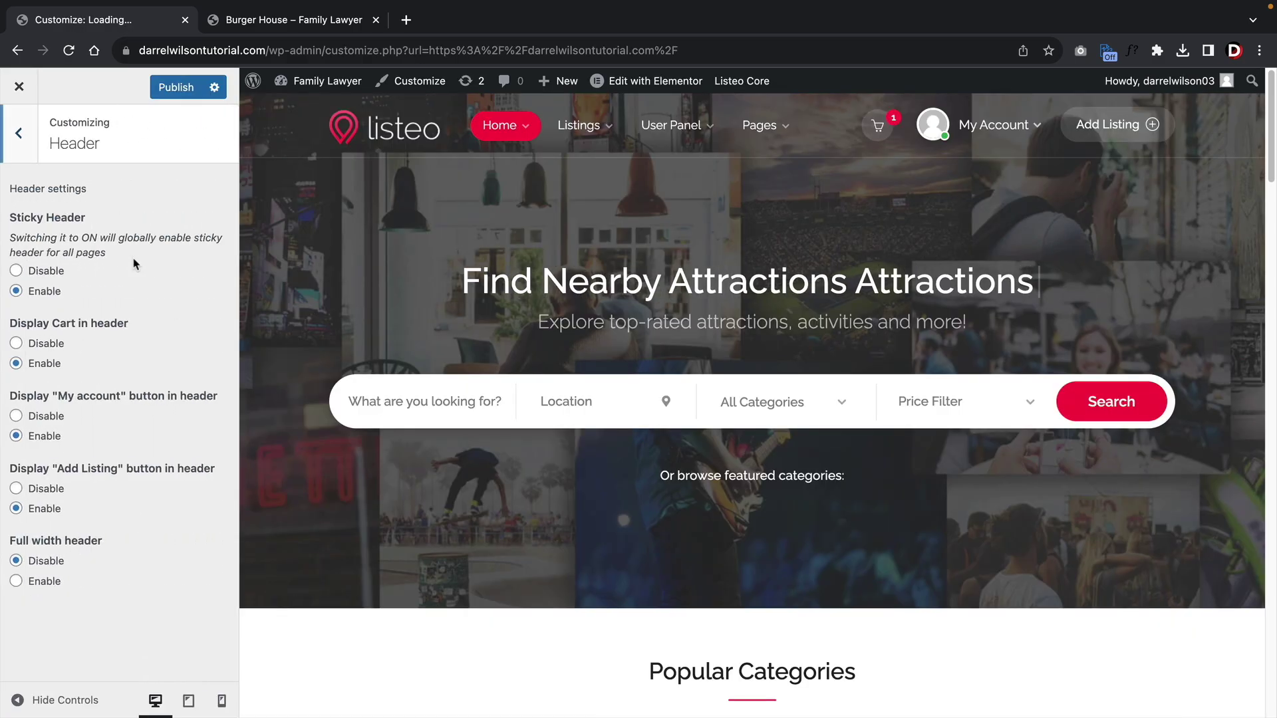
click(16, 271)
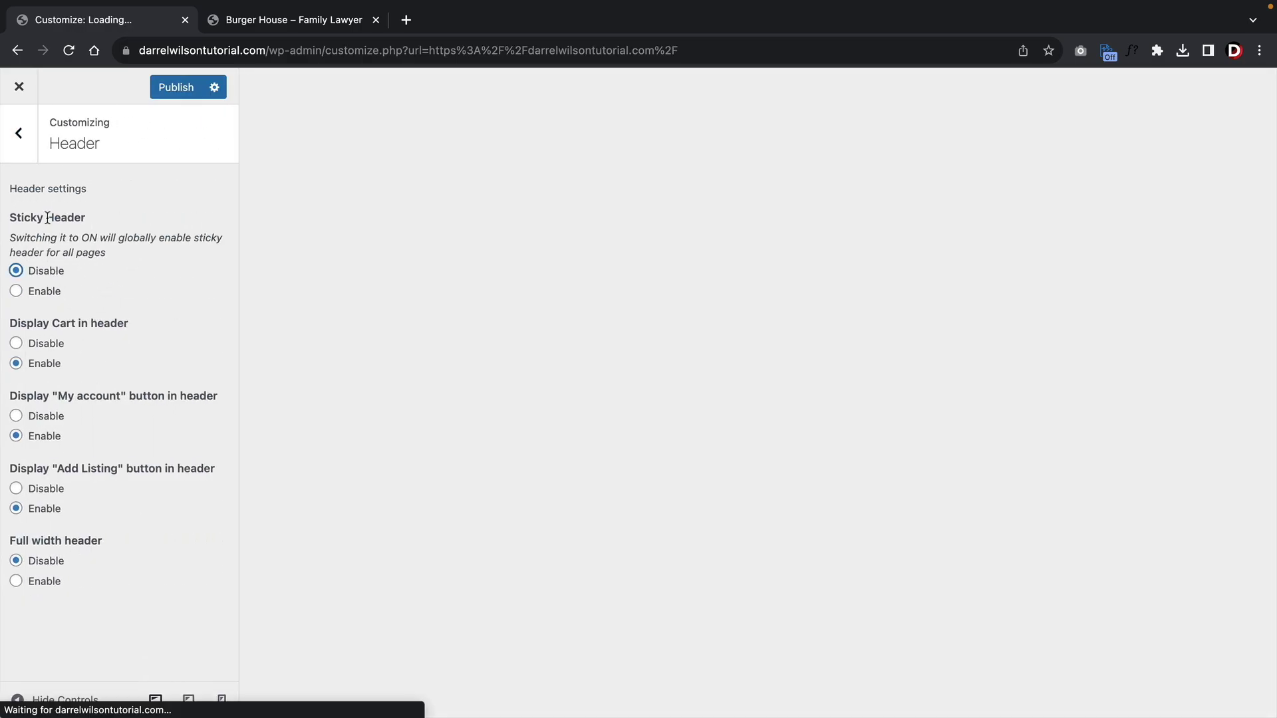
triple_click(113, 316)
drag(38, 396, 218, 398)
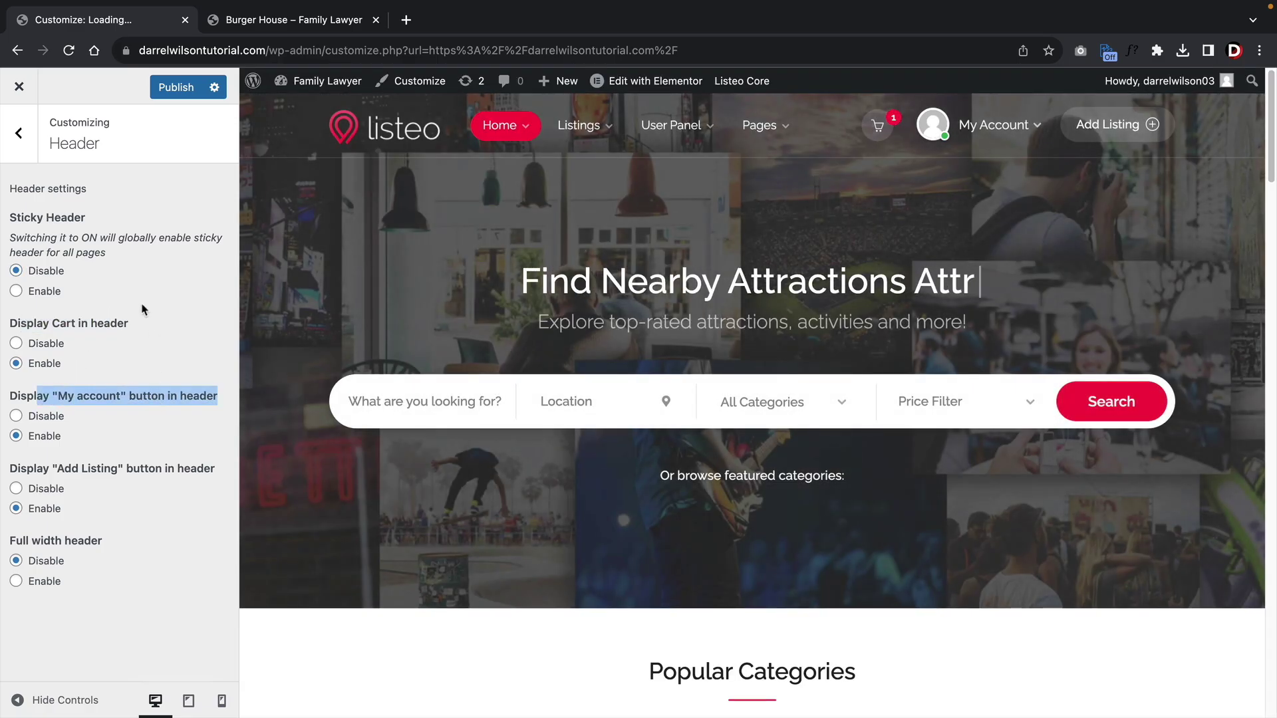
click(18, 135)
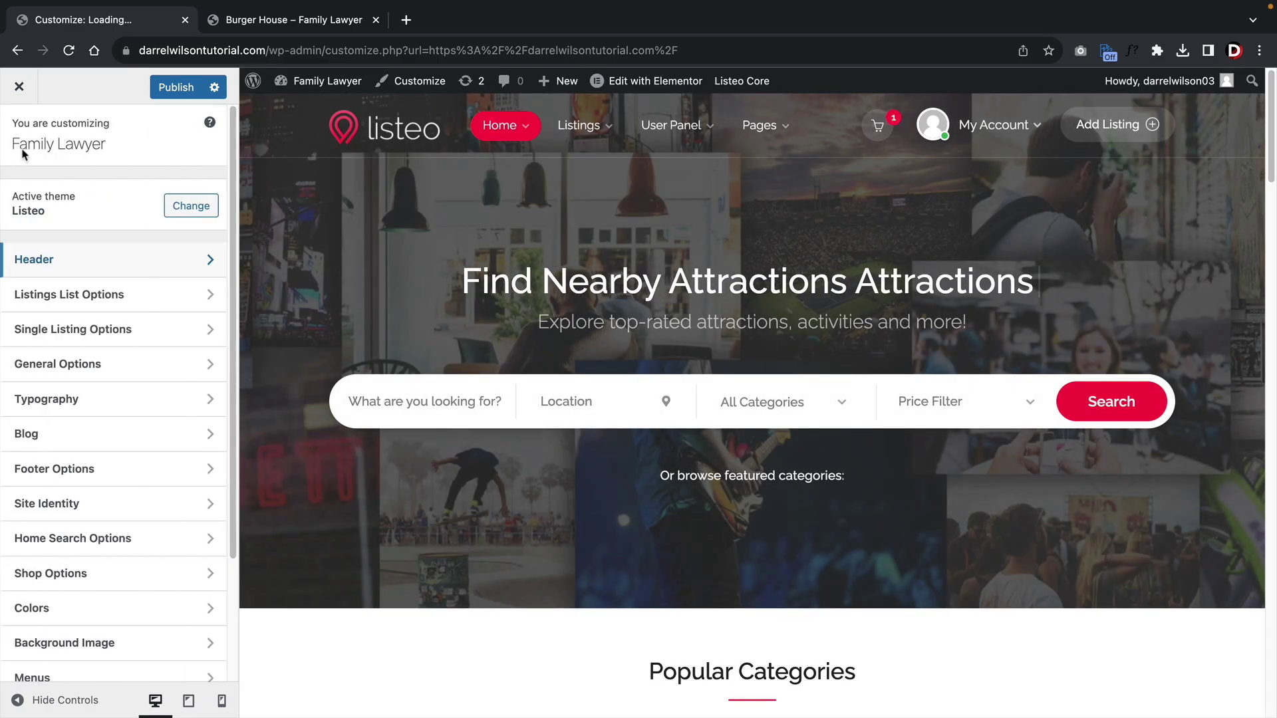
Step: Examine the Listings List Options in the Customizer, then open the Home Search Options
click(71, 301)
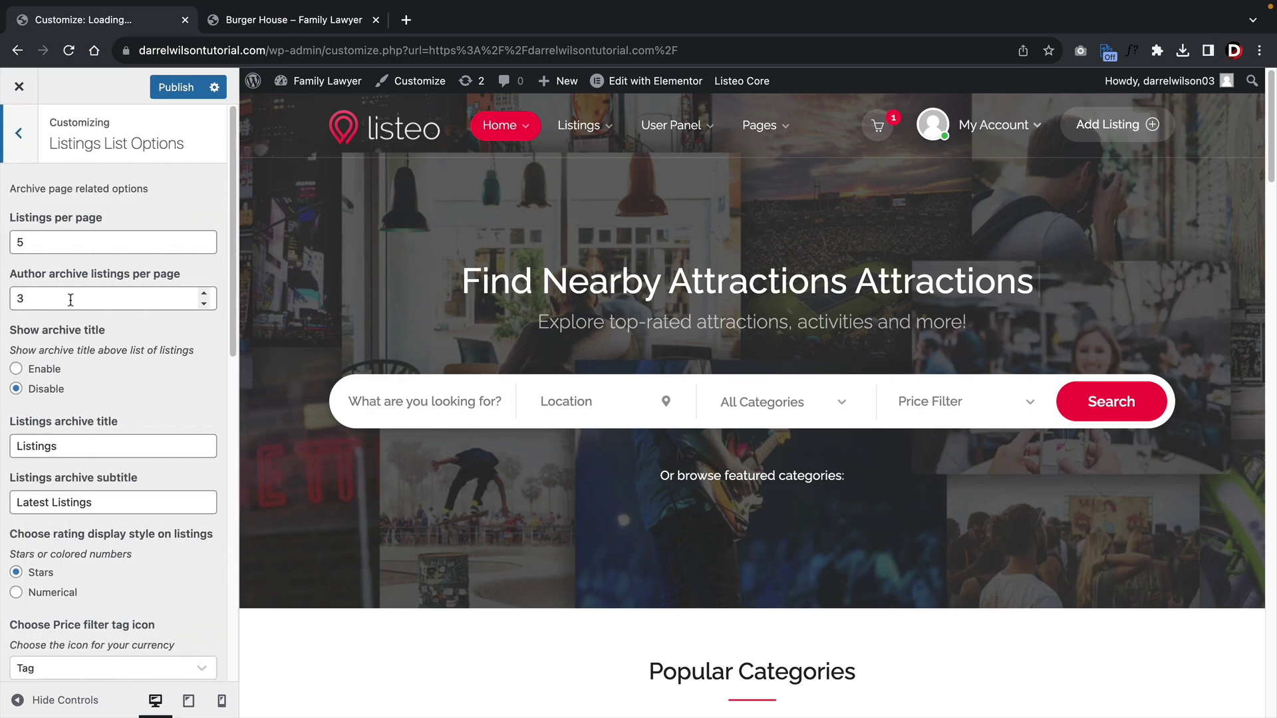
scroll(91, 381, down, 12)
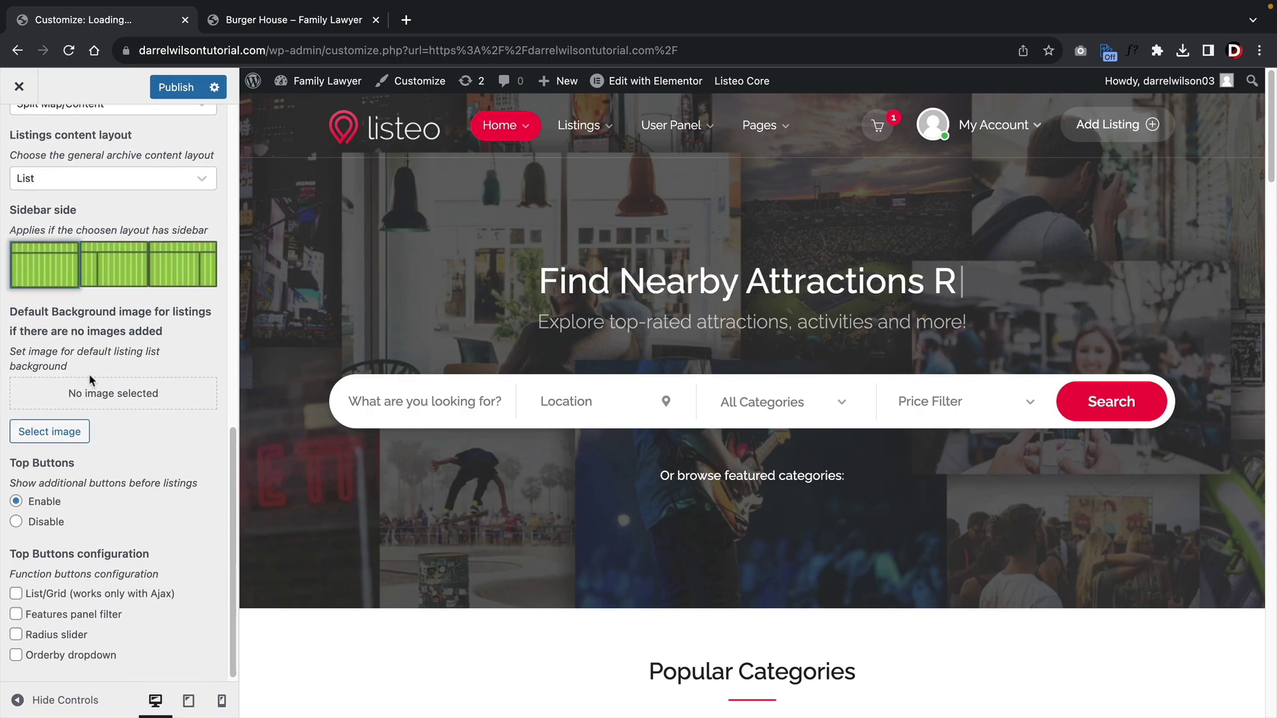
scroll(89, 373, up, 10)
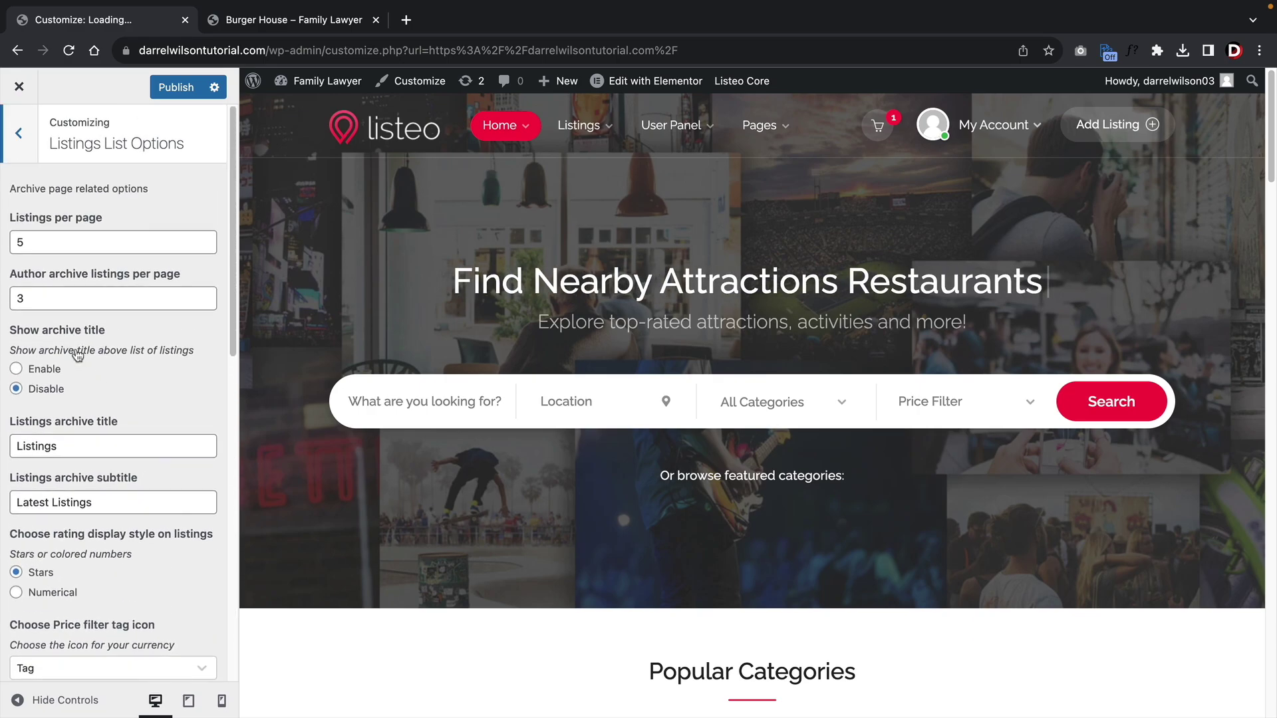
click(20, 133)
click(67, 533)
click(139, 299)
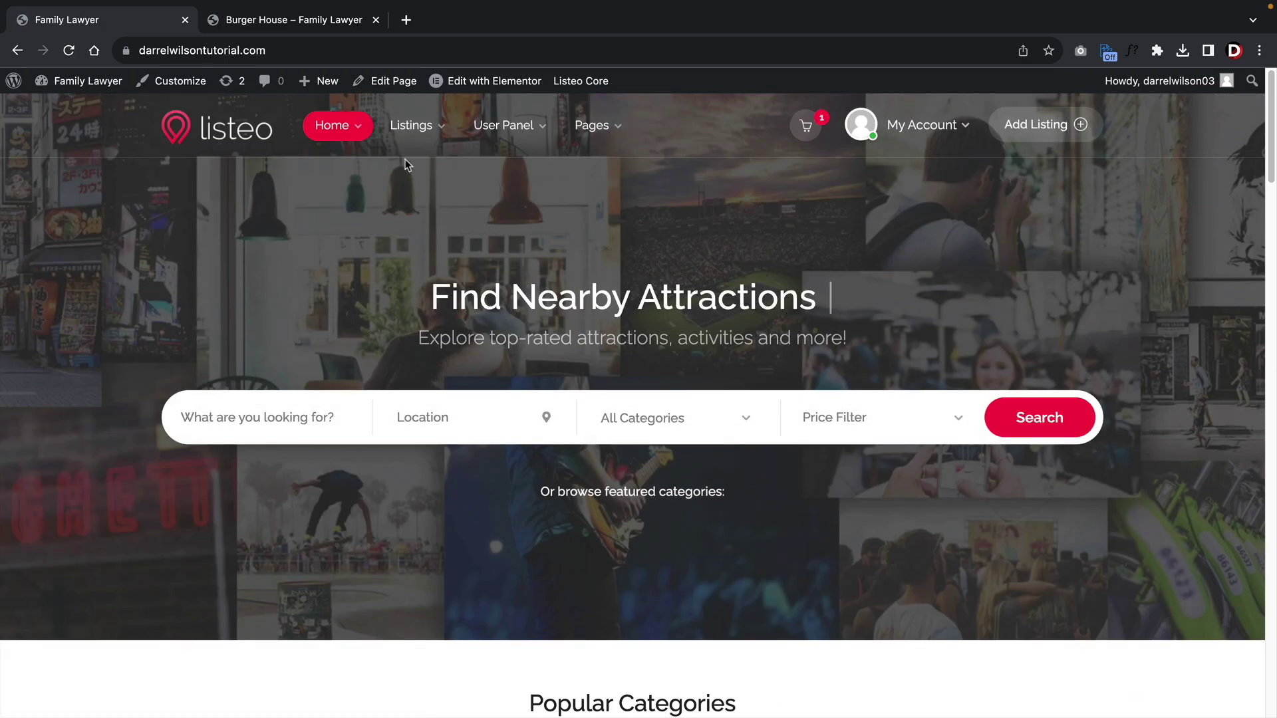
Step: Open the List With Sidebar listings page and look over its listings and filters
mouse_move(414, 136)
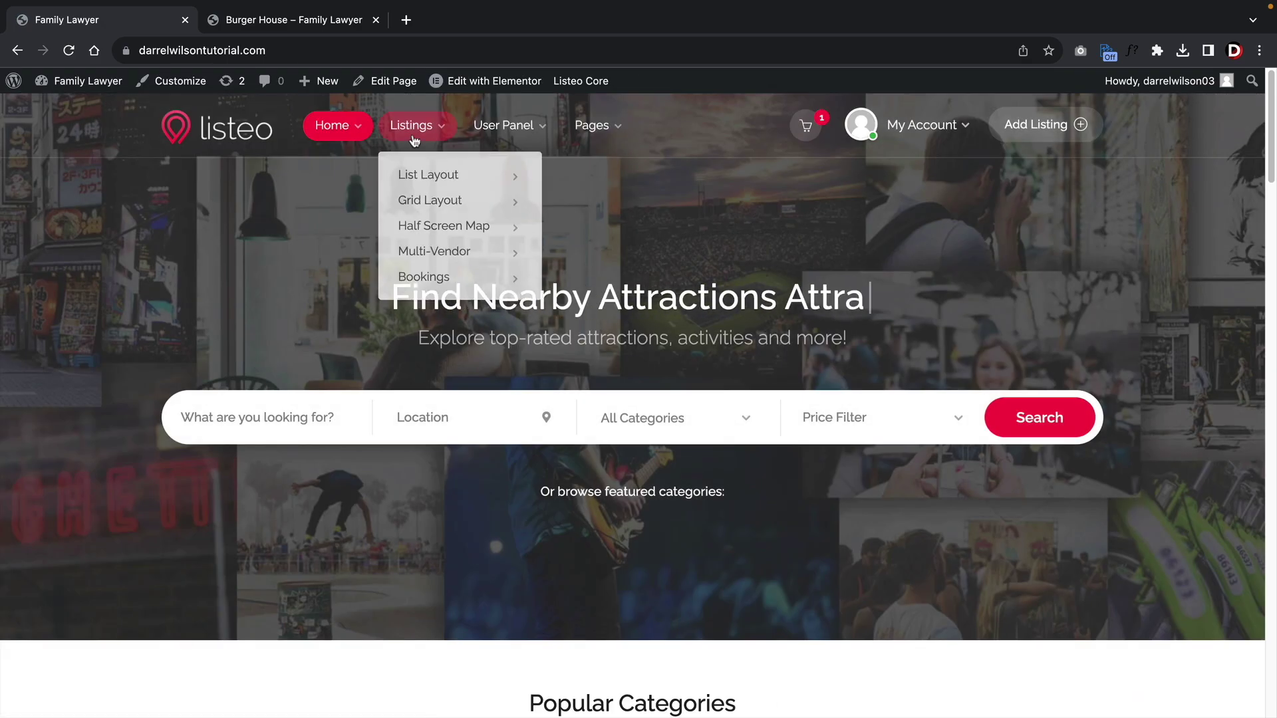
mouse_move(420, 176)
click(584, 183)
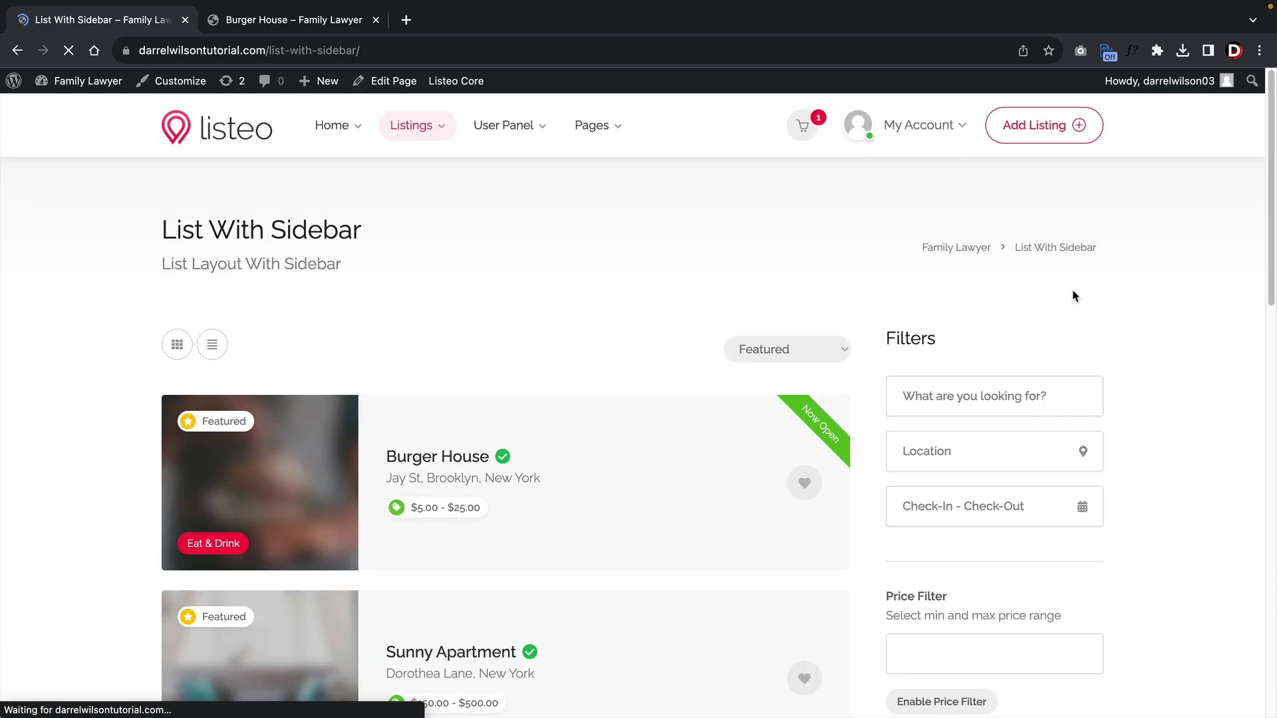
scroll(1134, 331, down, 10)
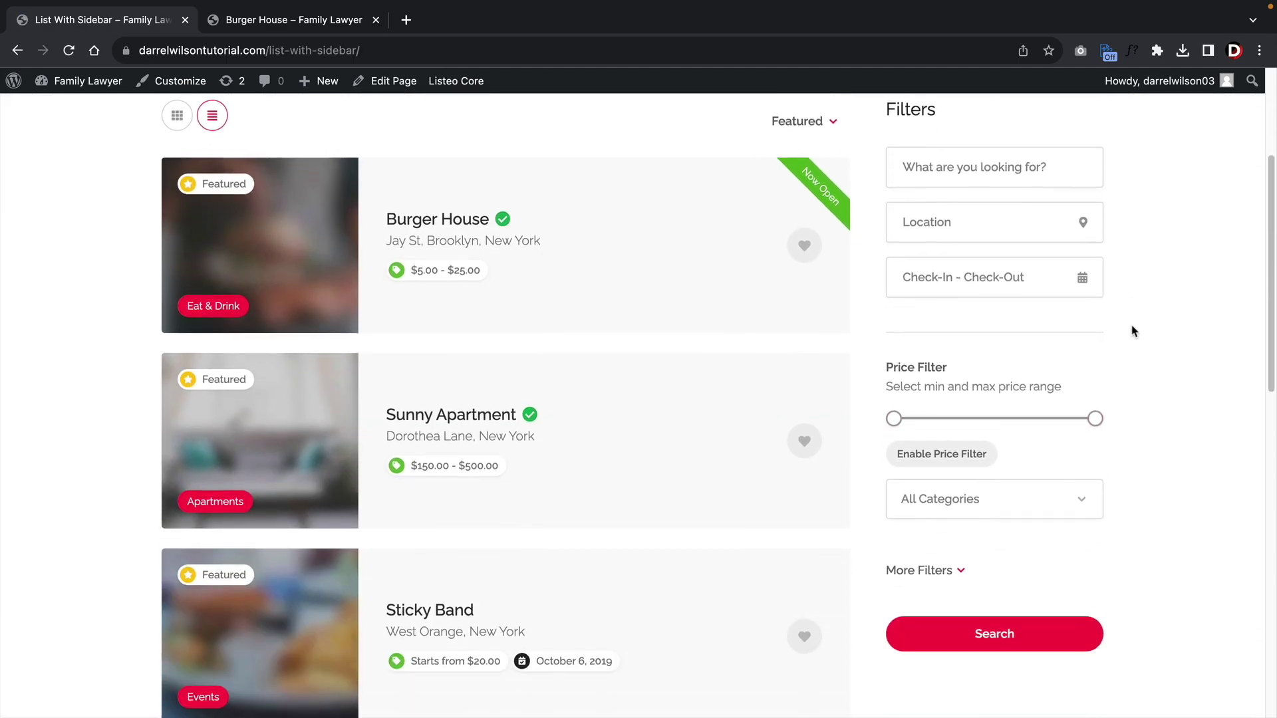
scroll(1135, 331, down, 4)
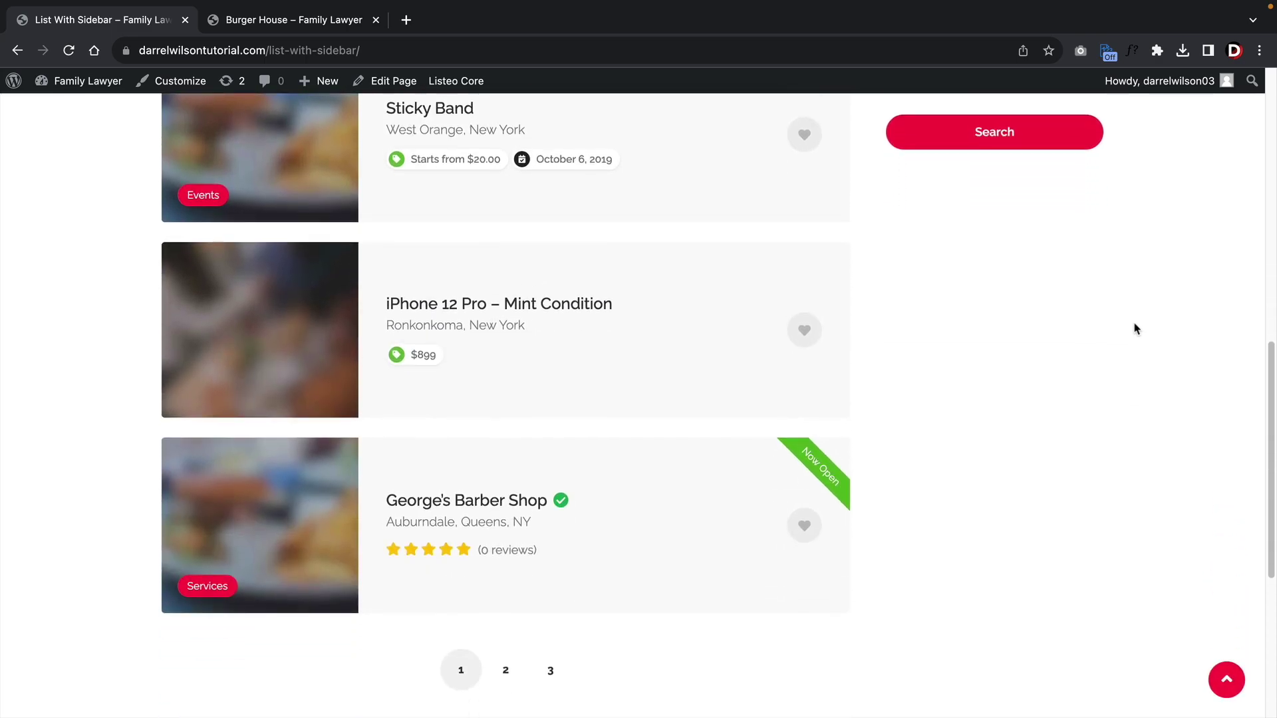
click(522, 363)
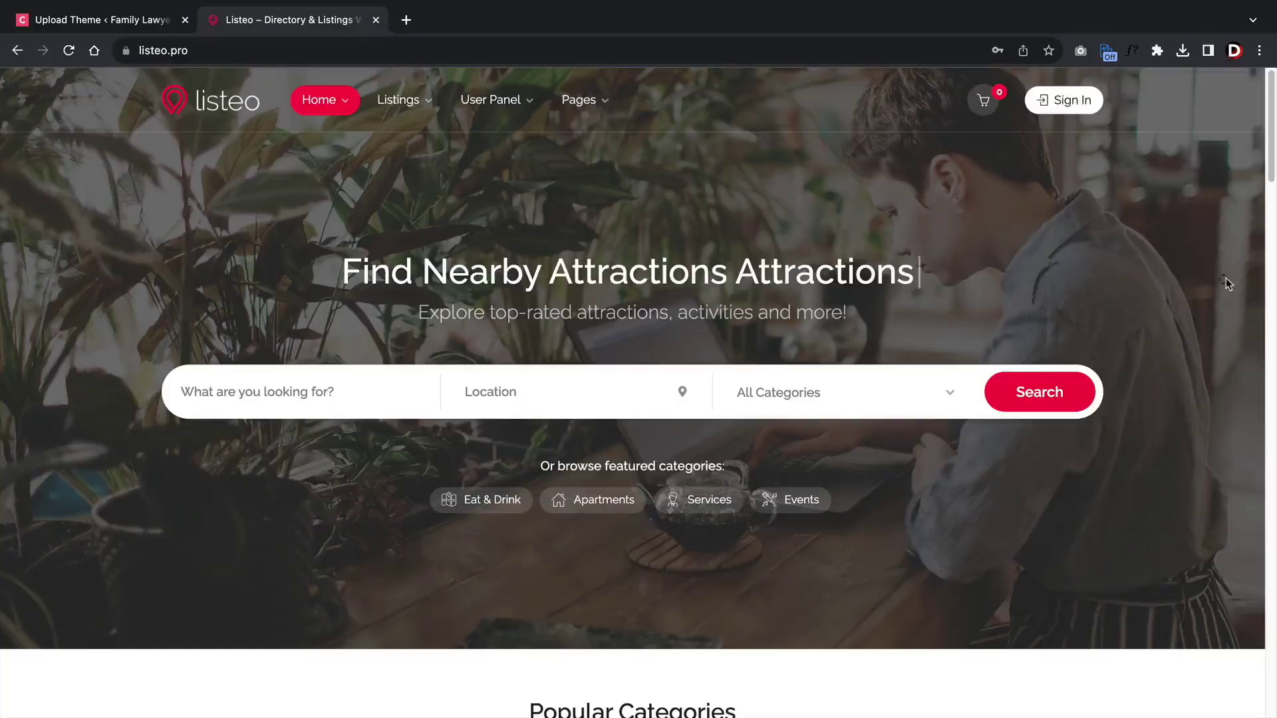
Step: Look over the Listeo demo homepage from the search banner through categories and trending listings to user reviews
scroll(1225, 290, down, 2)
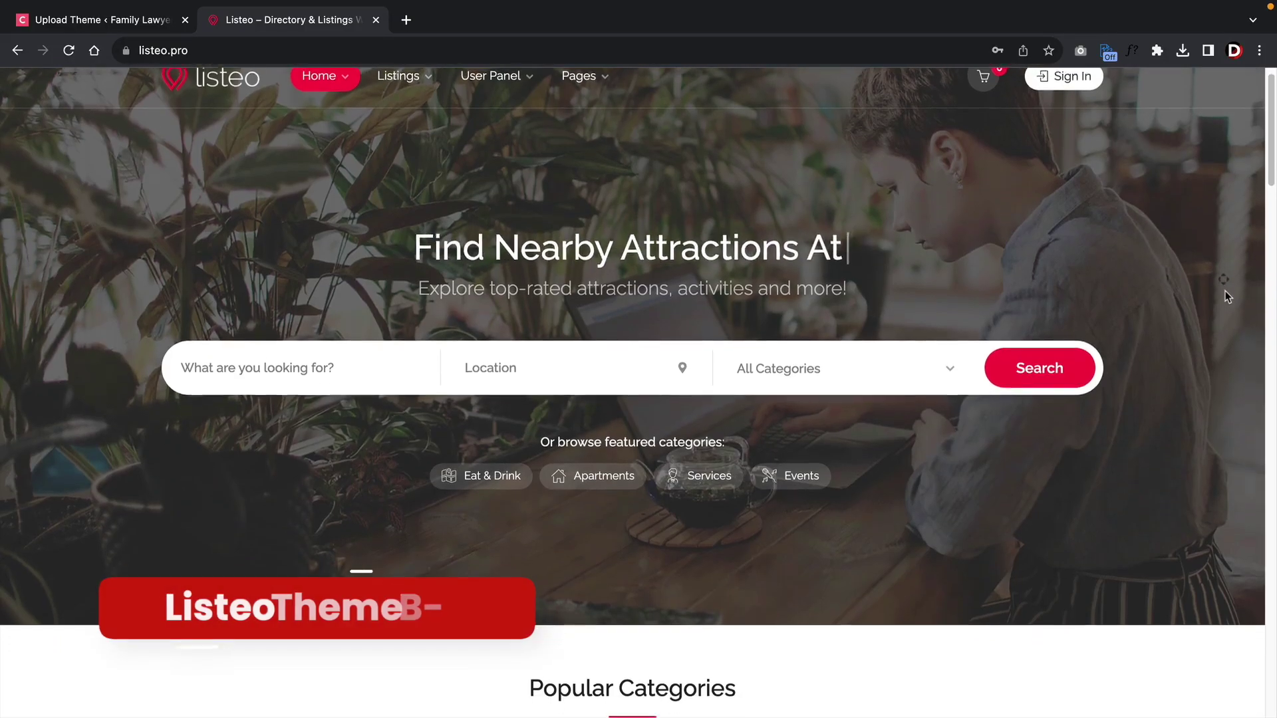
scroll(1227, 299, down, 5)
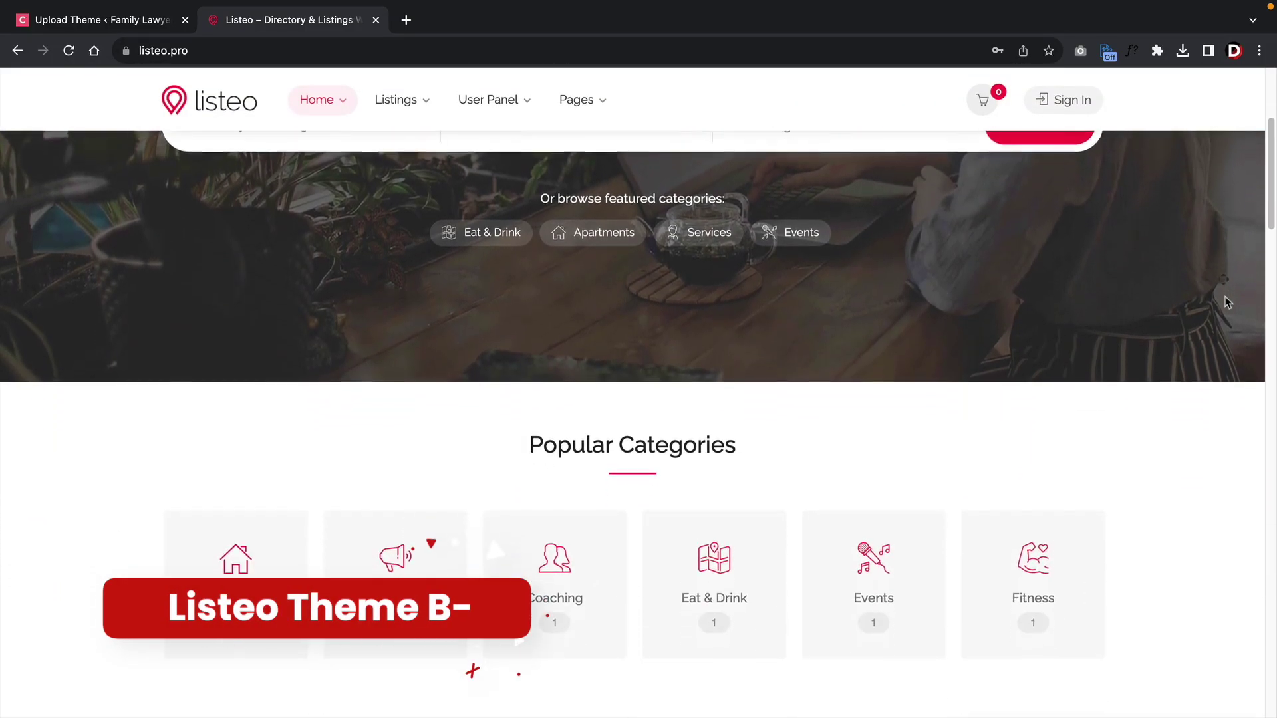
scroll(1228, 303, down, 5)
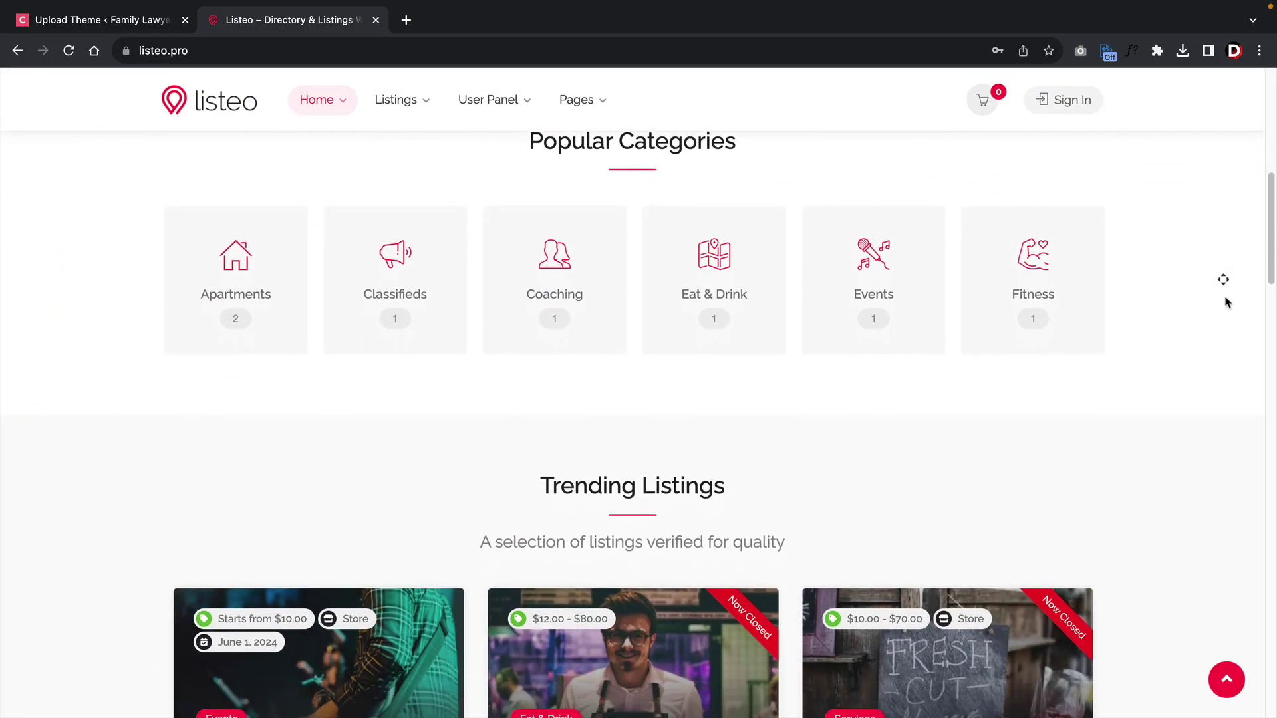
scroll(1227, 303, down, 5)
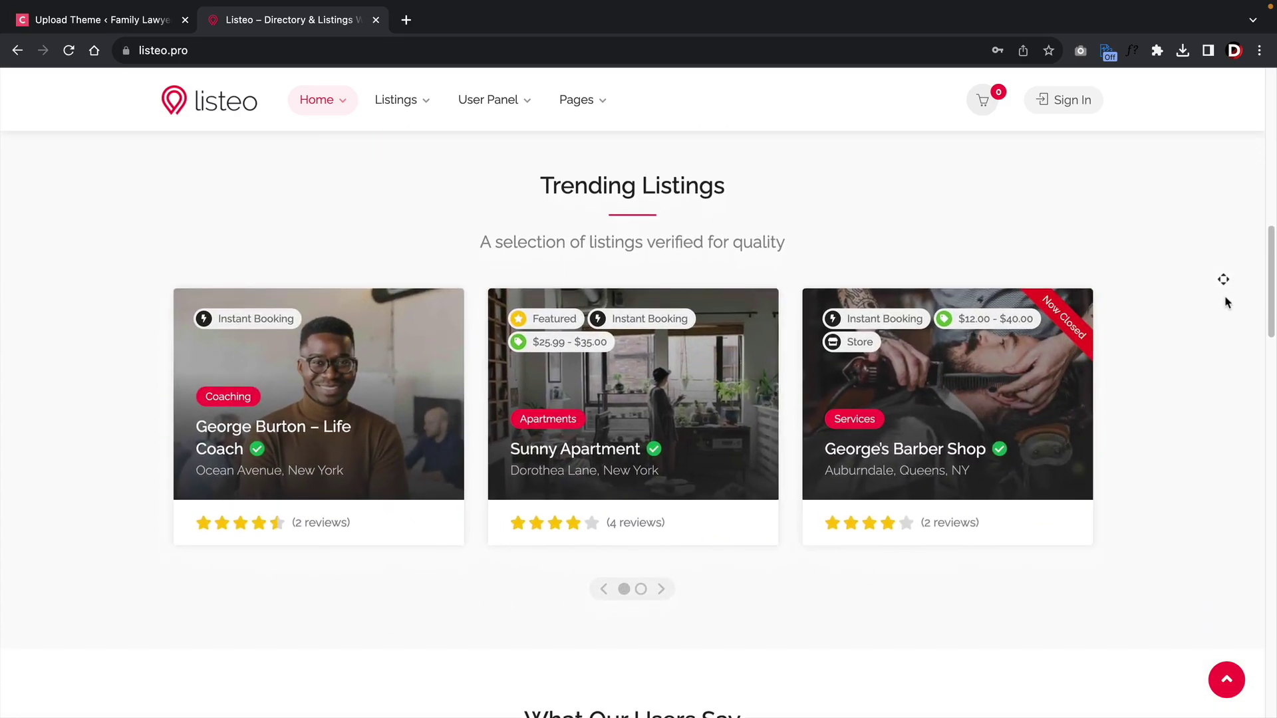
scroll(1228, 302, down, 5)
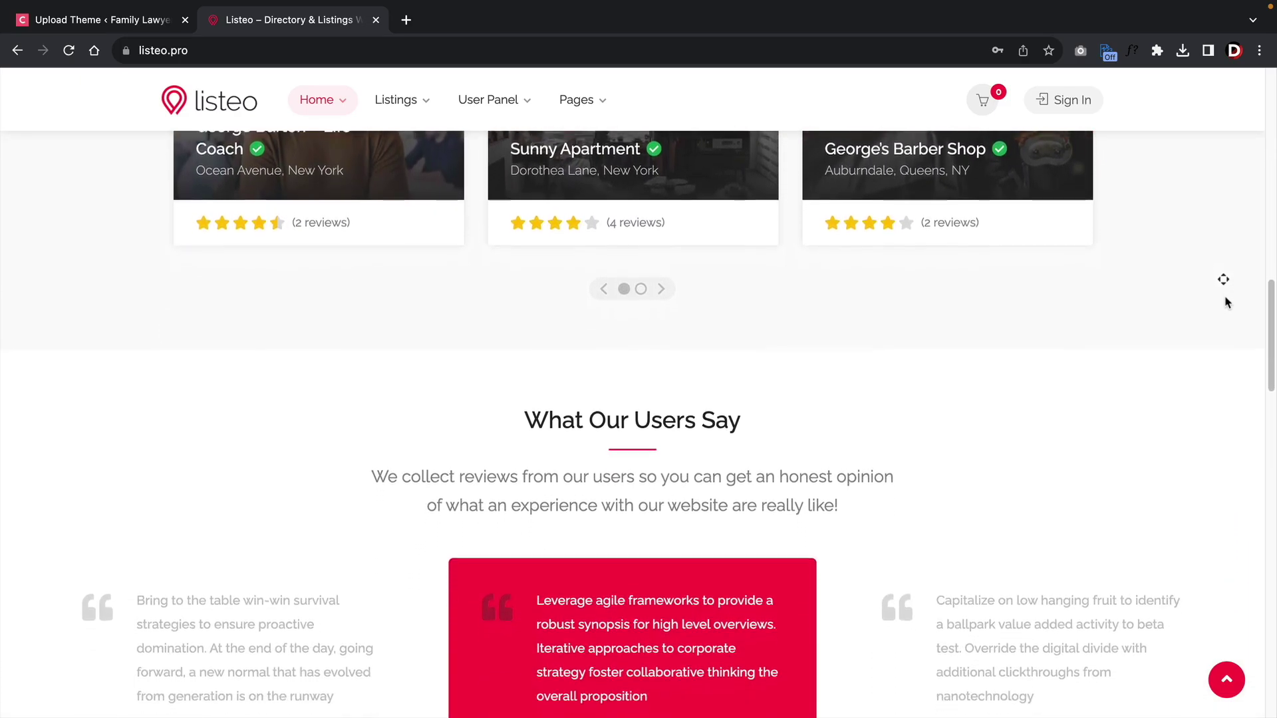
scroll(1228, 303, down, 2)
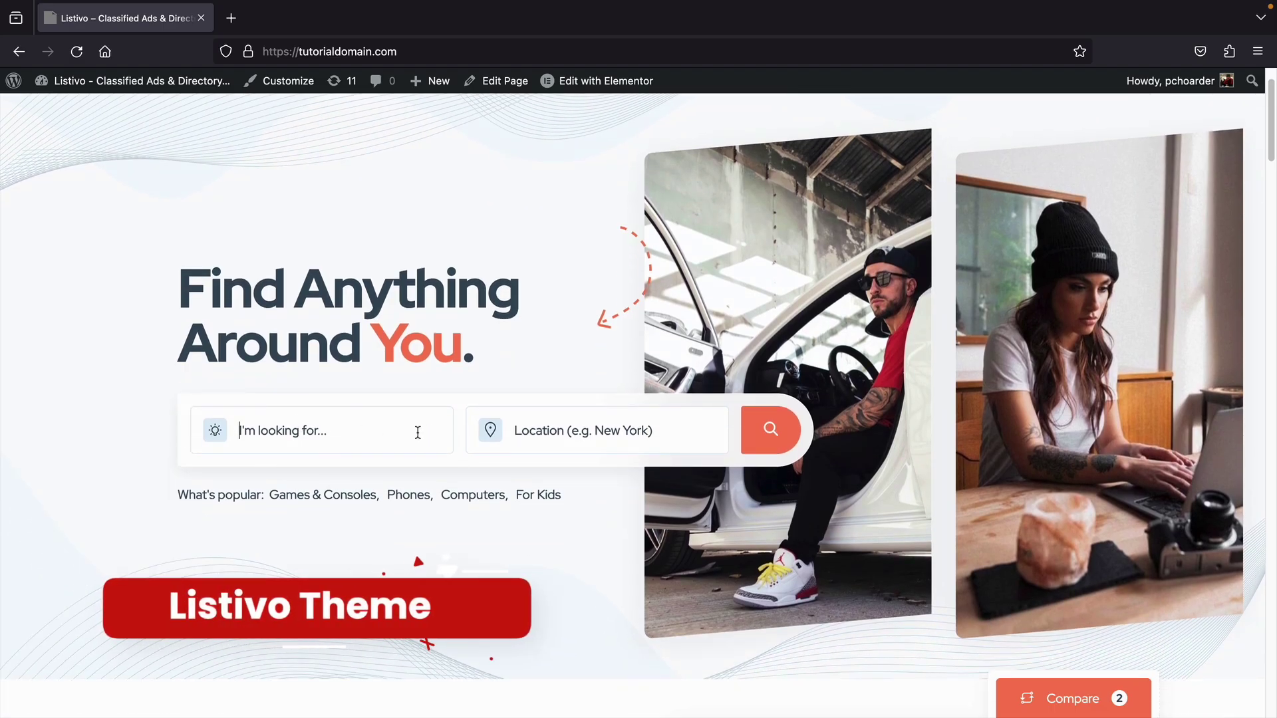
Step: Run an unfiltered search from the Listivo homepage and browse the classified ads results
click(768, 434)
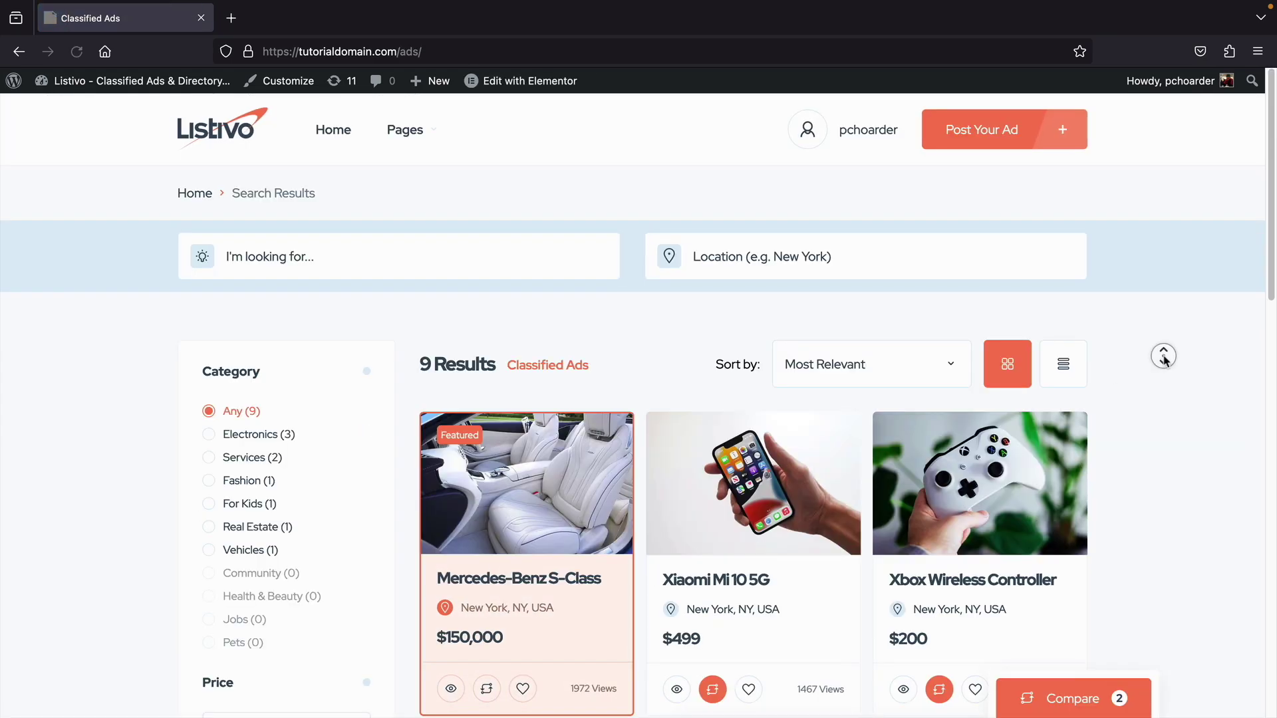
scroll(1163, 359, down, 3)
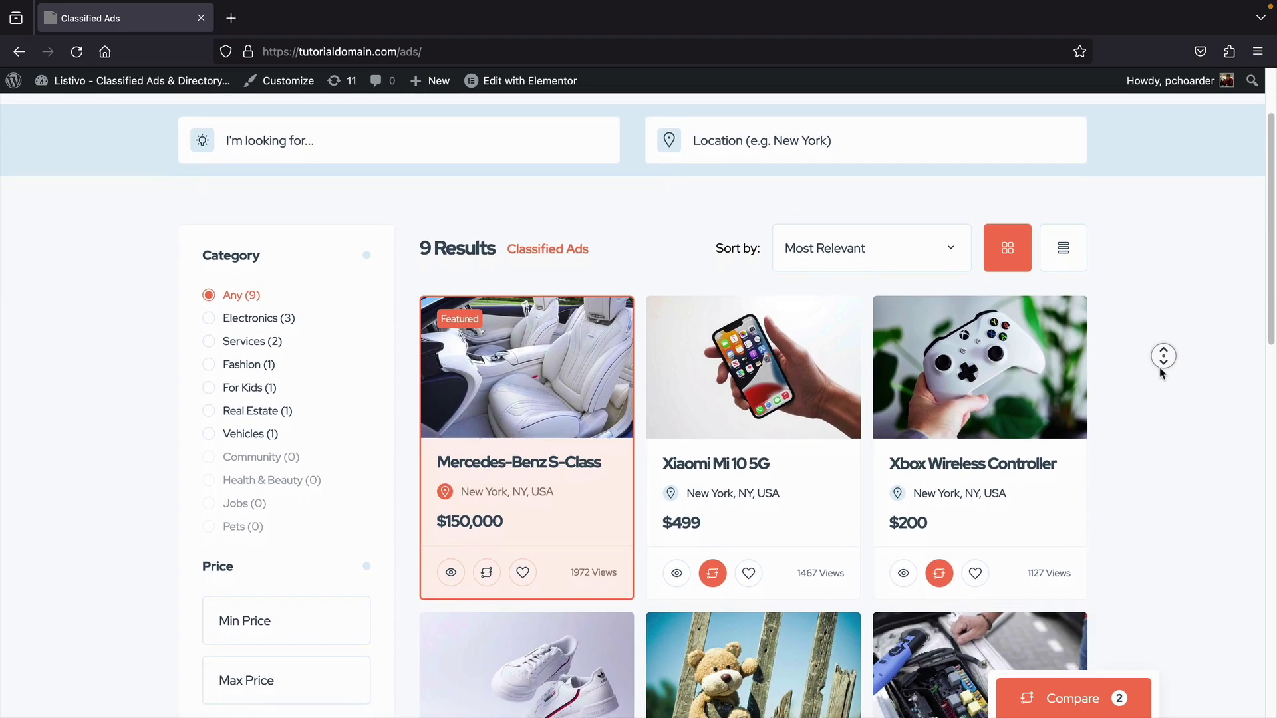
scroll(1163, 374, down, 4)
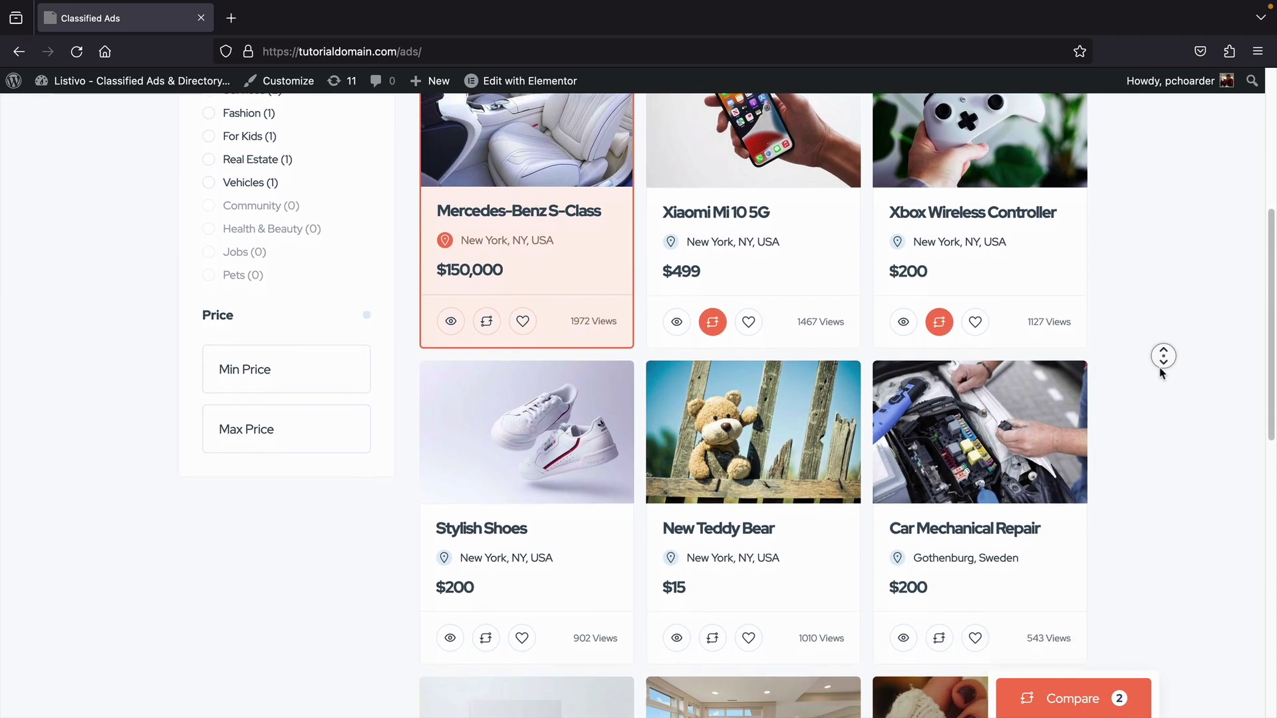
scroll(1162, 374, down, 5)
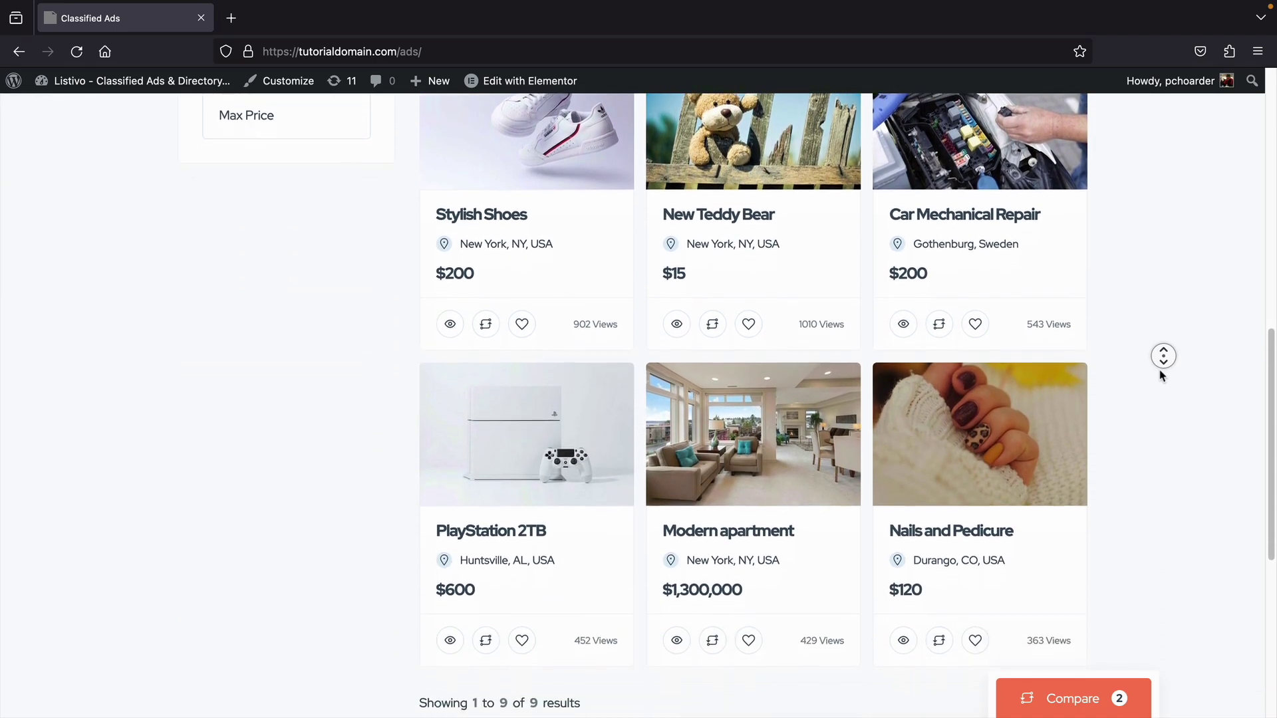
scroll(1162, 375, down, 2)
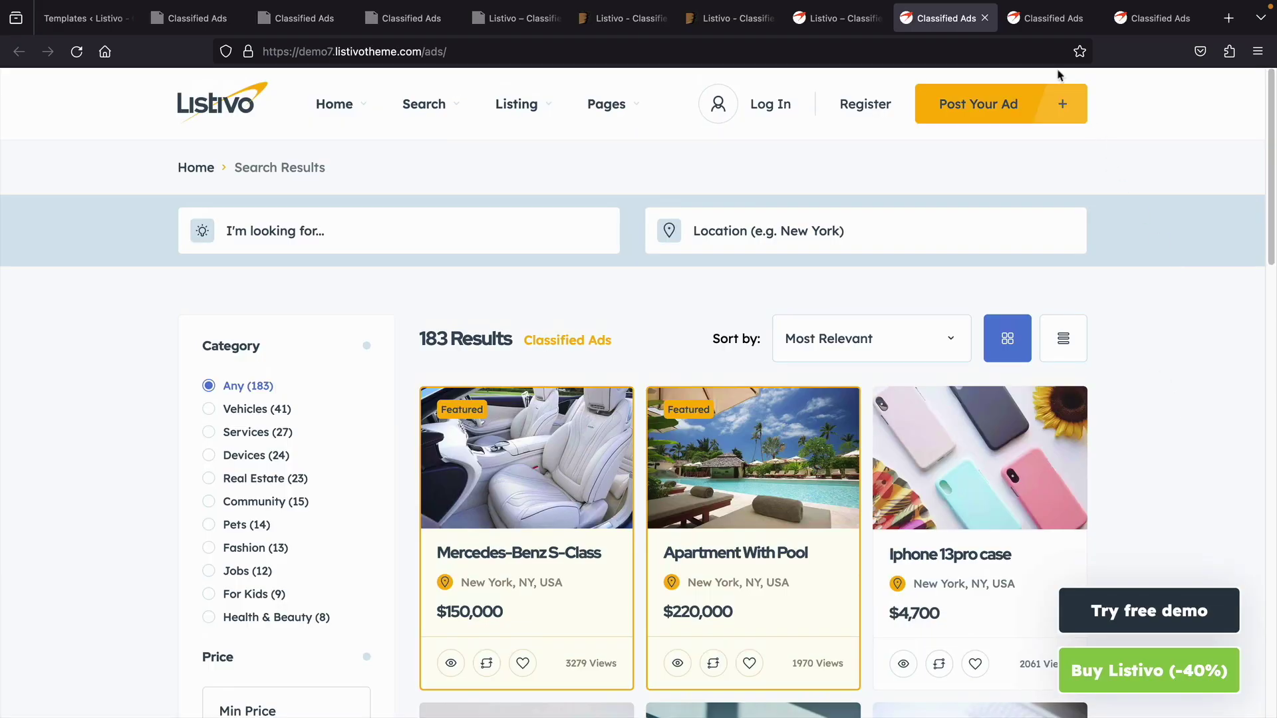
Step: Compare the Listivo demo's full-width search layout with its map search, shifting the map around New York to filter listings by area
click(1051, 25)
scroll(1201, 355, down, 3)
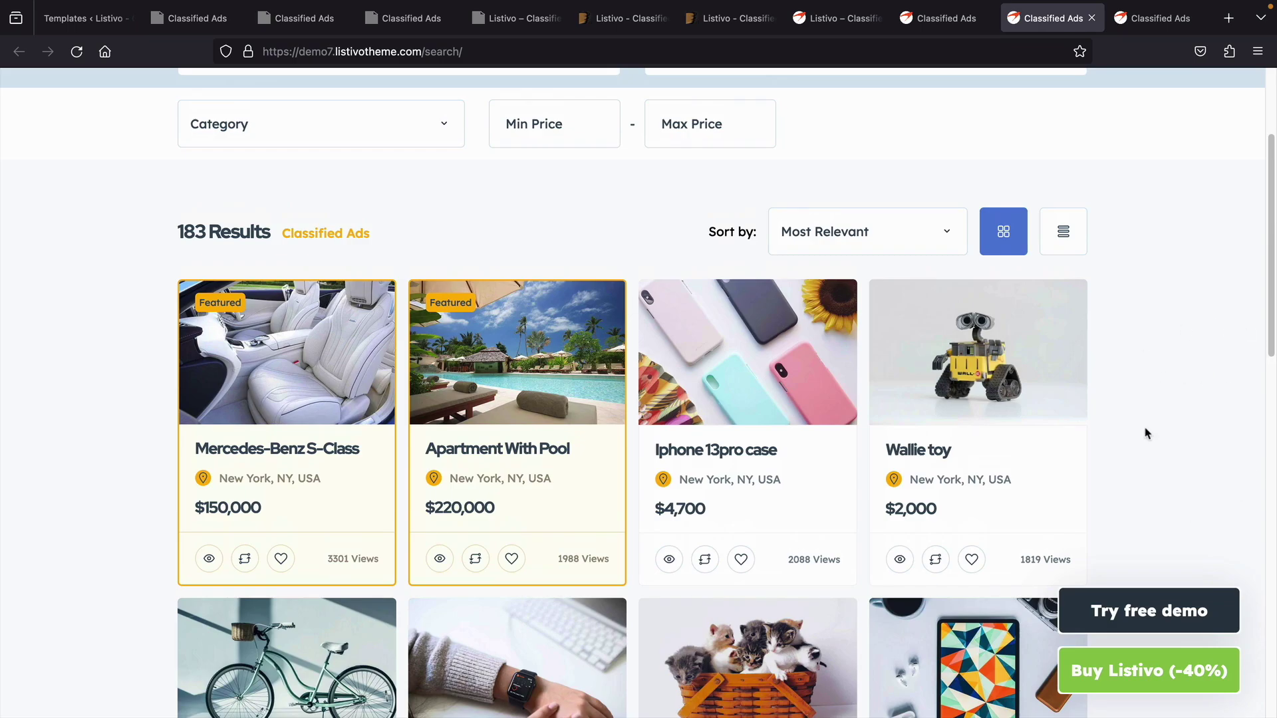
click(1159, 19)
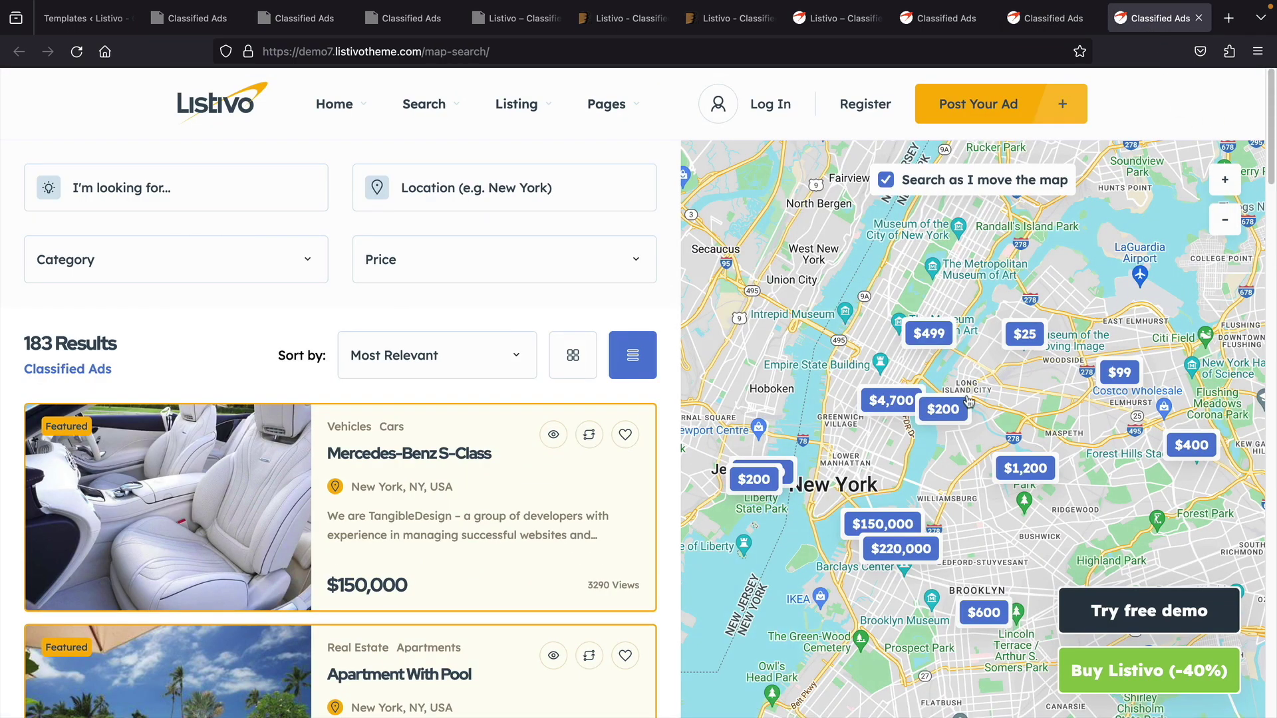
scroll(533, 477, down, 1)
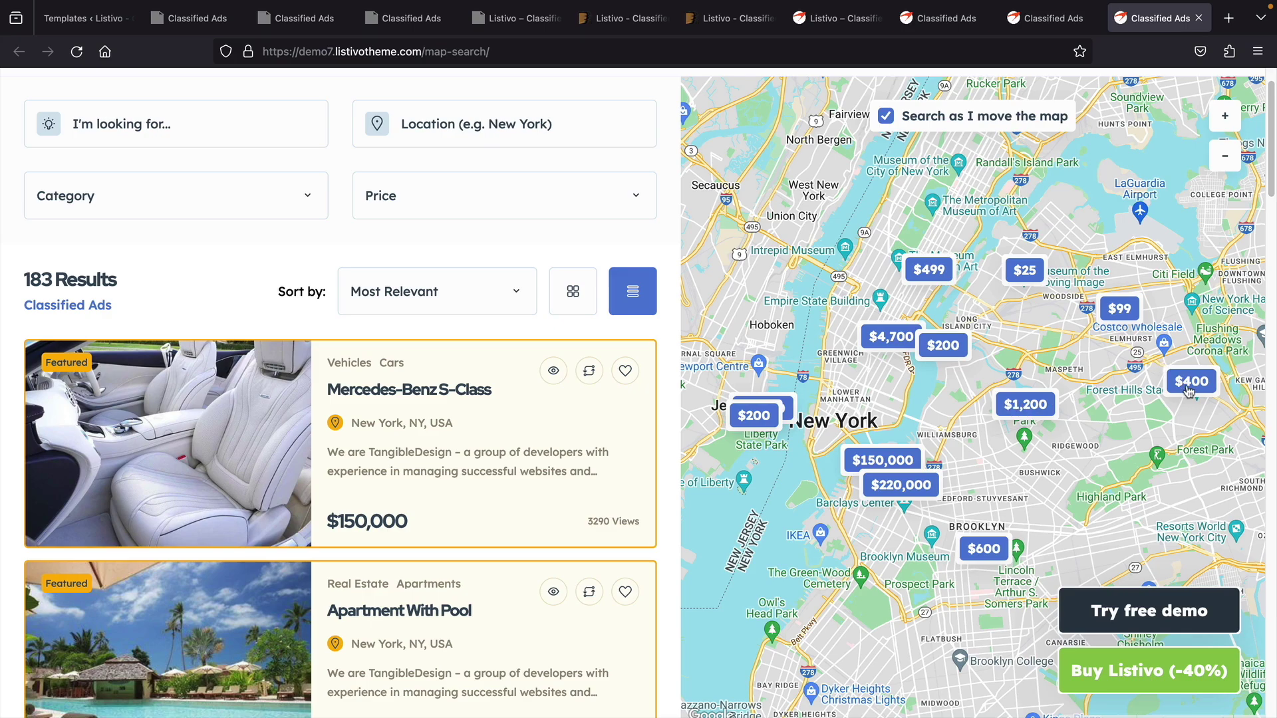
drag(1103, 414, 1011, 339)
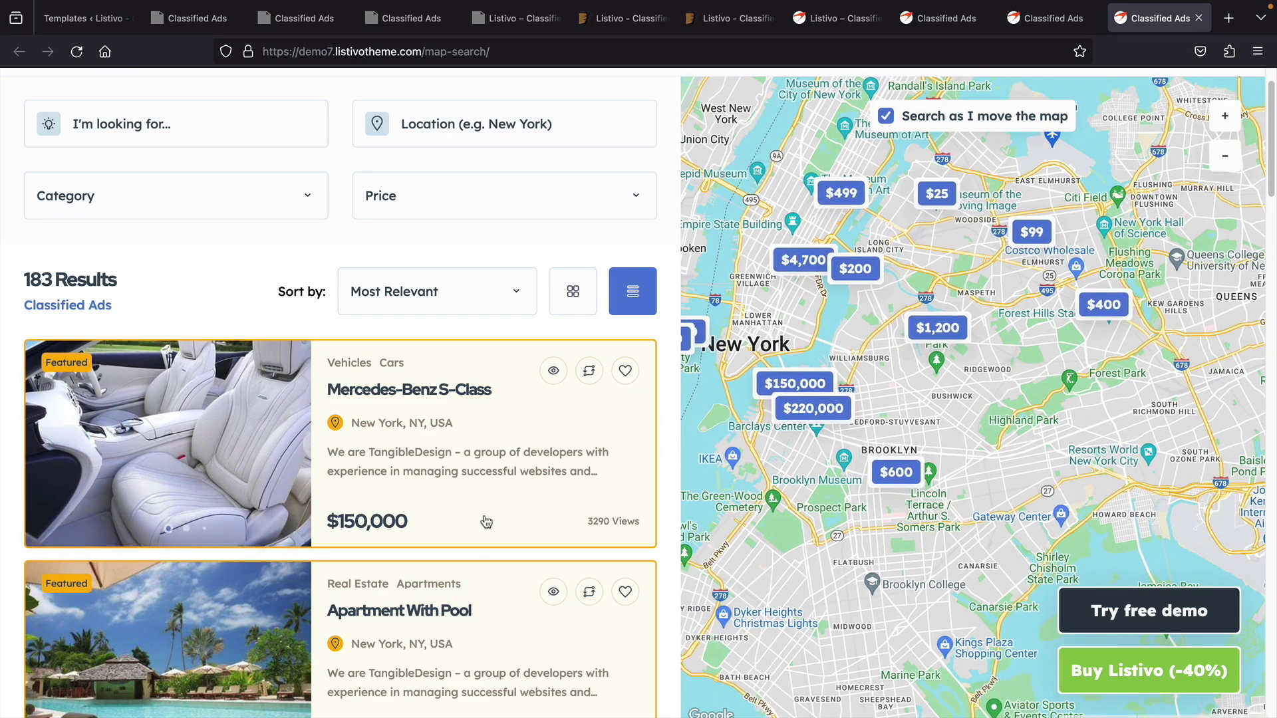
scroll(484, 521, down, 1)
scroll(485, 521, down, 1)
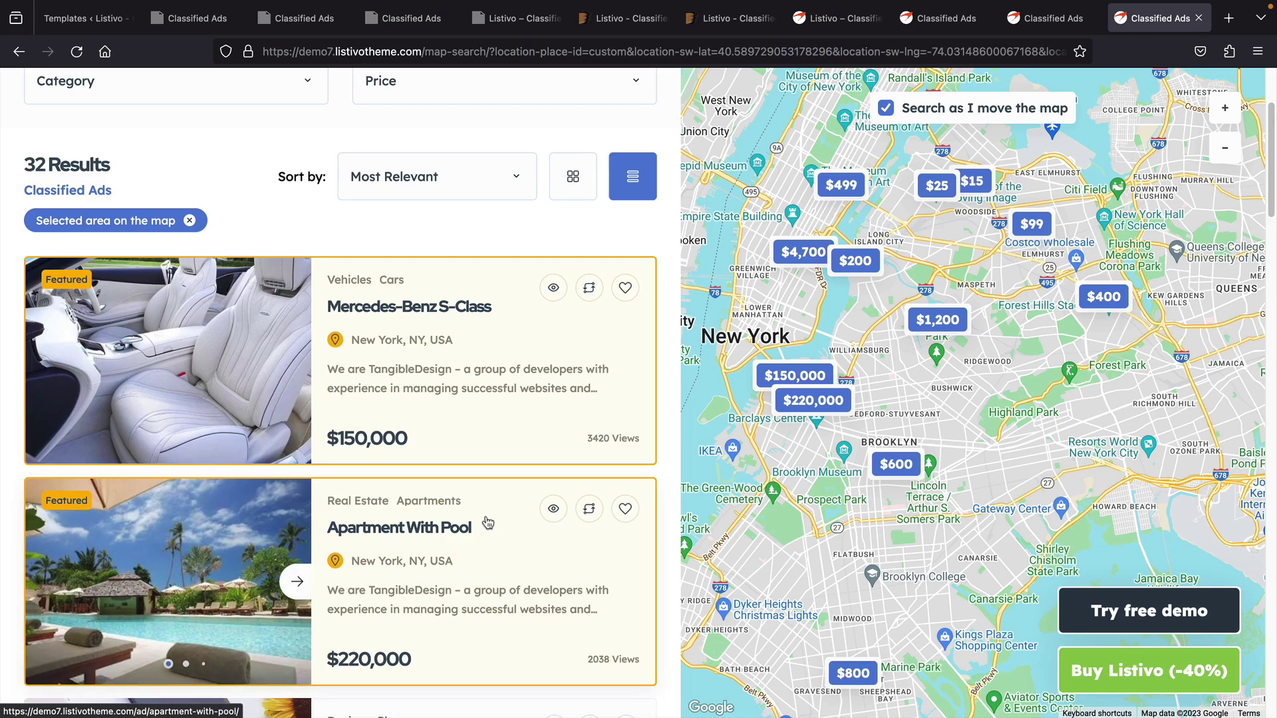
drag(846, 511, 995, 385)
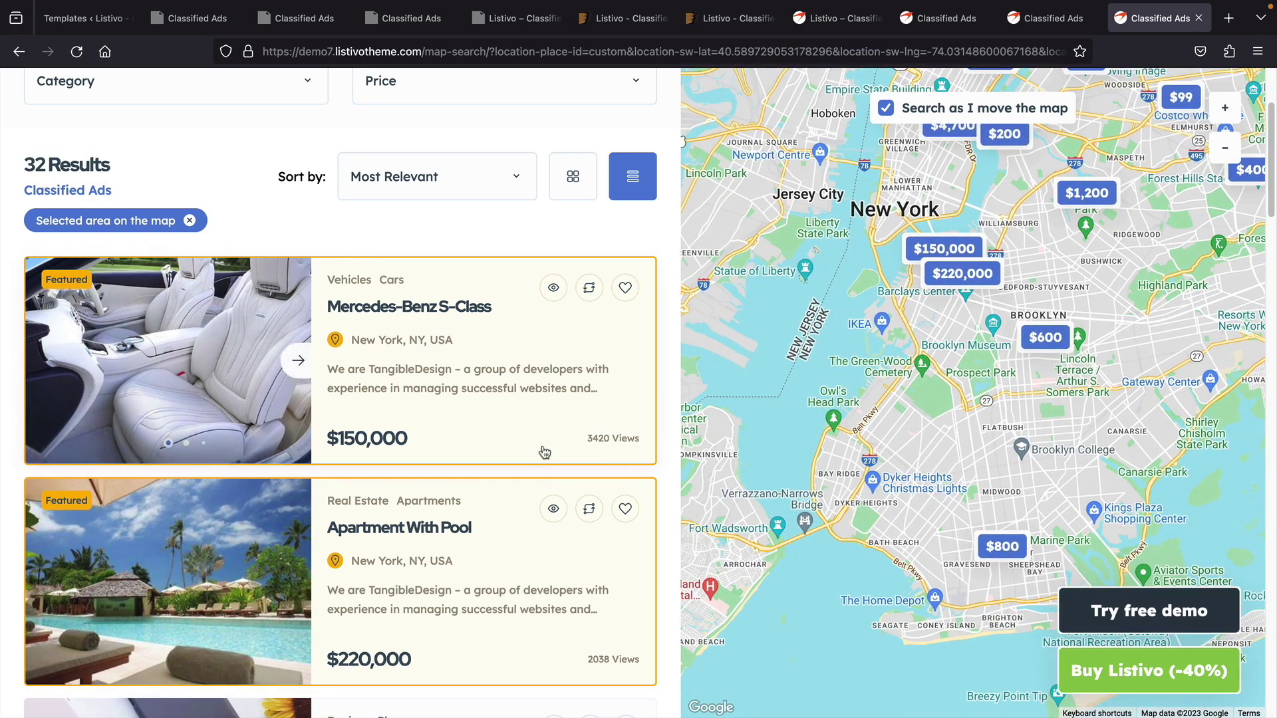
scroll(539, 455, down, 2)
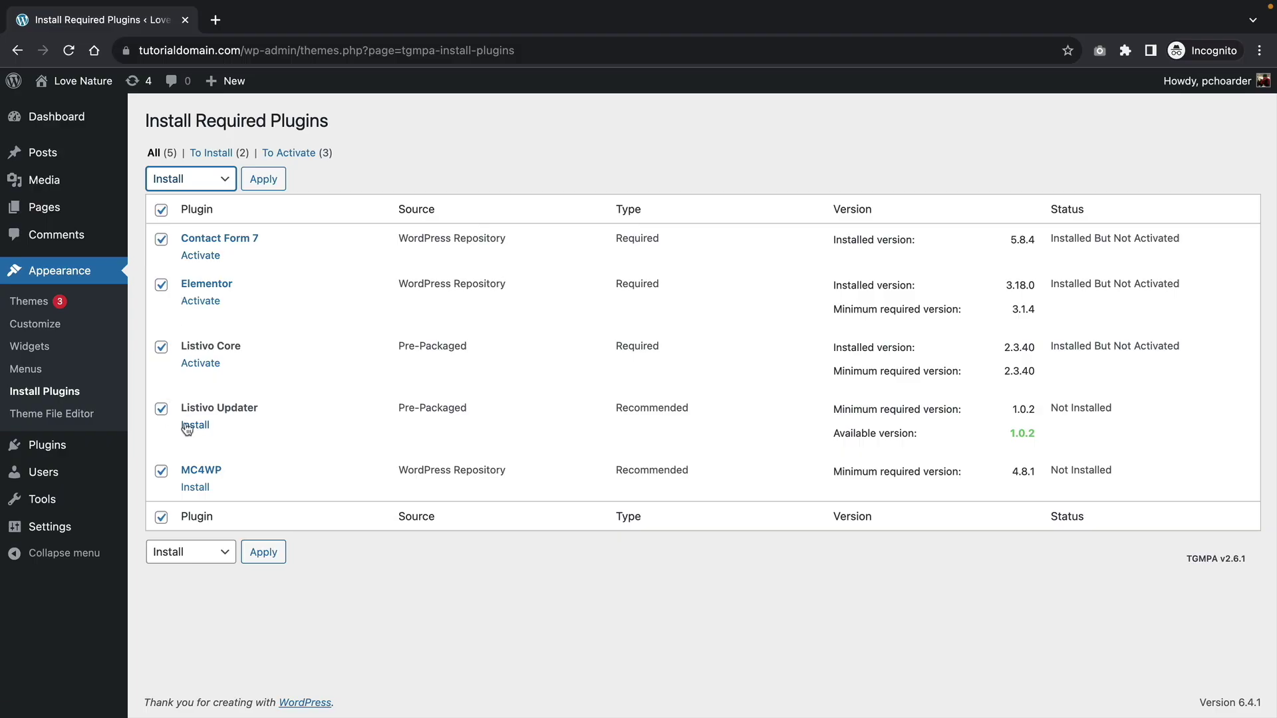
Step: Bulk-activate the selected plugins on the Install Required Plugins page
click(200, 178)
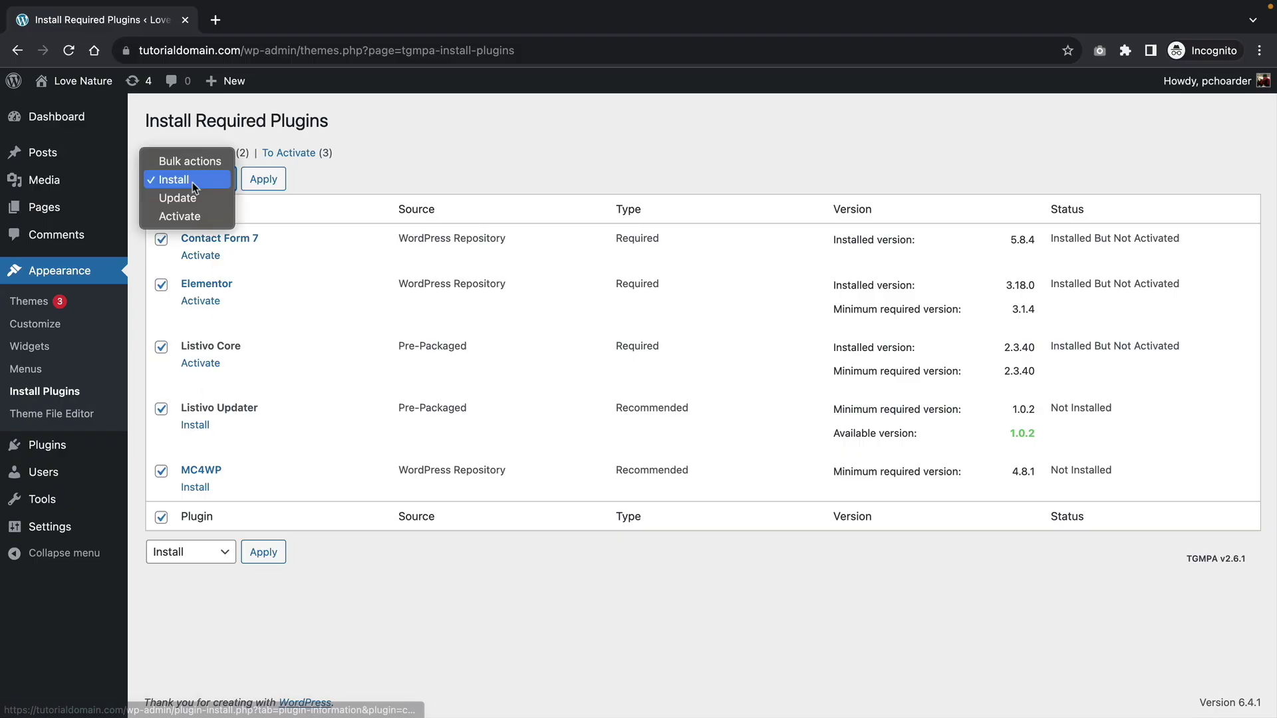
click(213, 215)
click(263, 180)
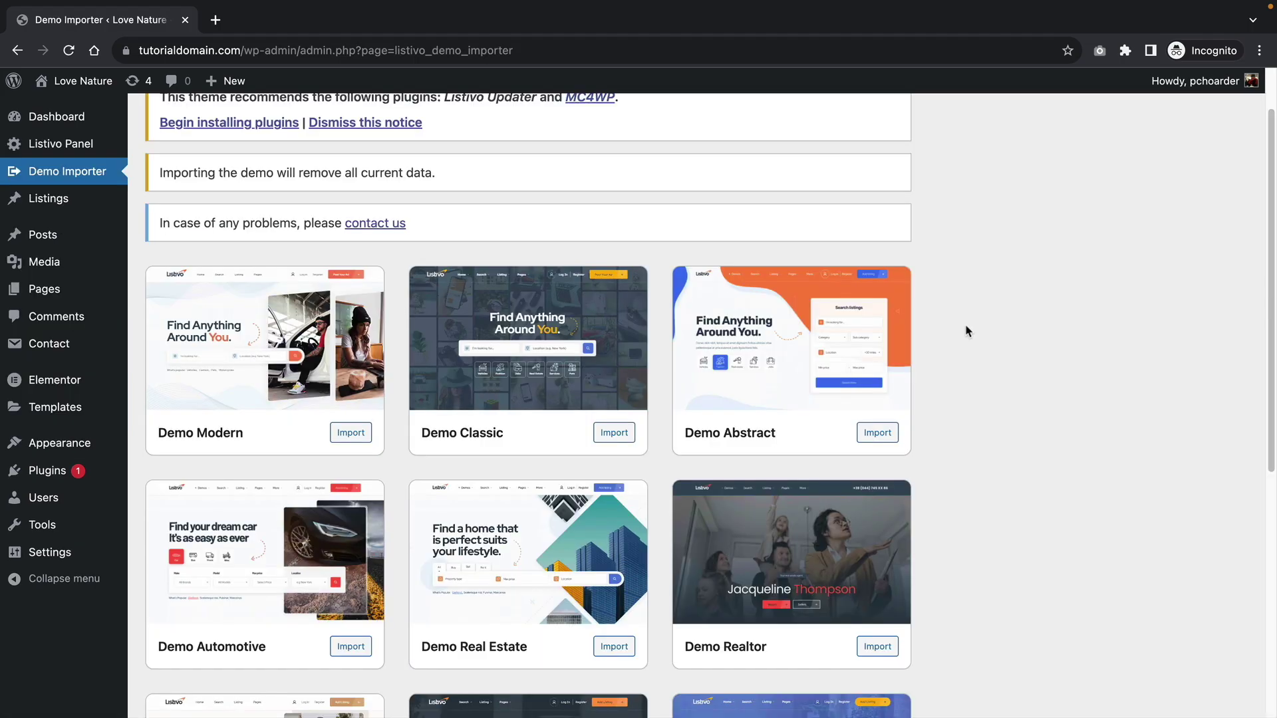
Step: Look through the available Listivo demos in the Demo Importer and import Demo Modern
scroll(968, 331, down, 3)
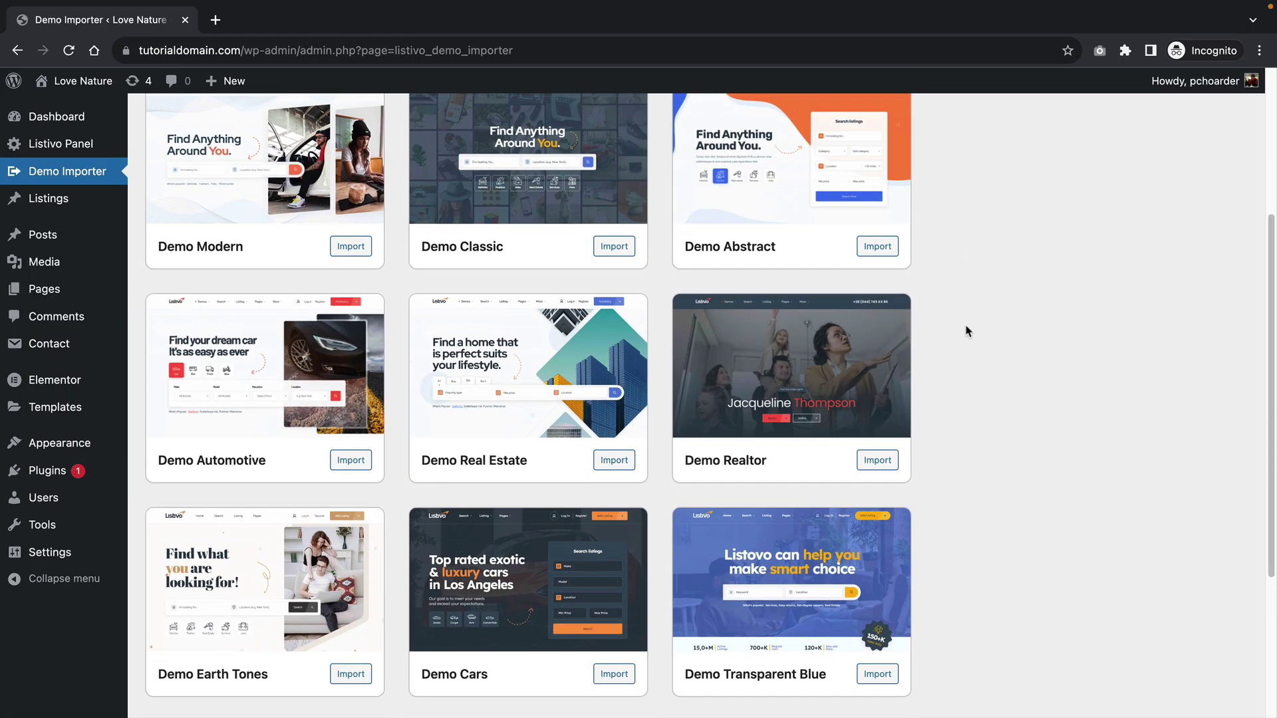
scroll(968, 331, down, 3)
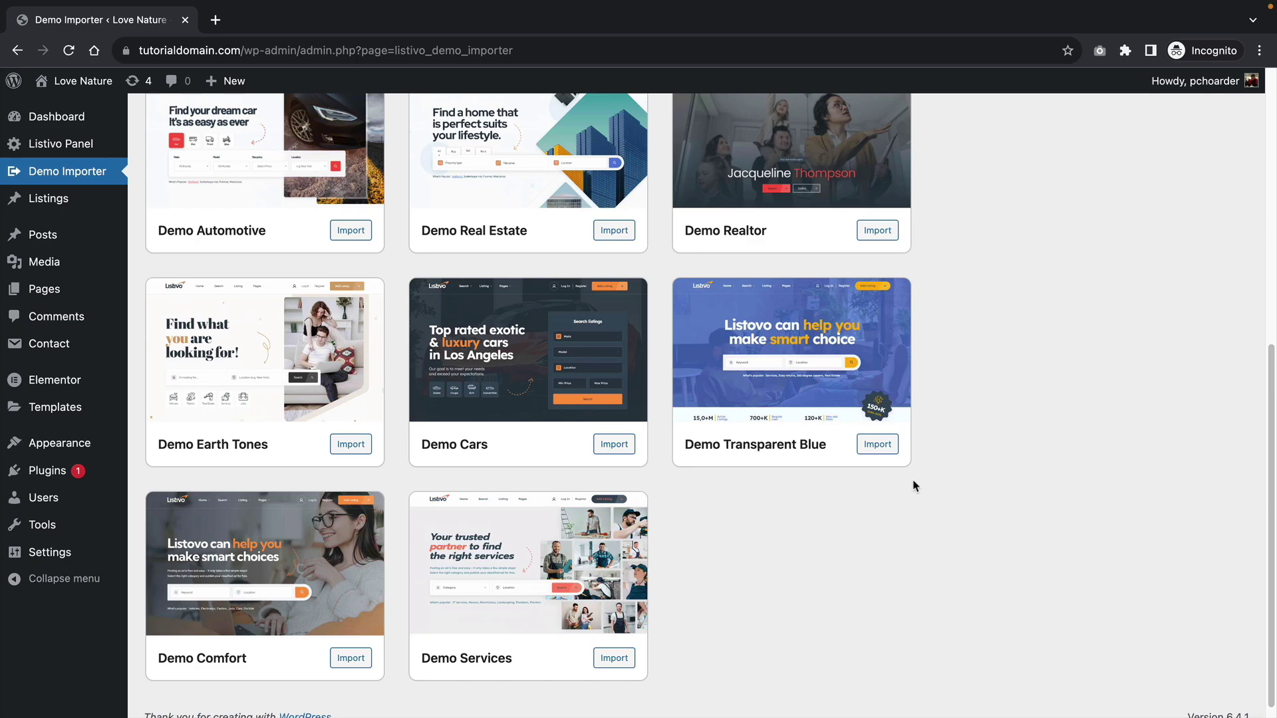
scroll(915, 486, up, 5)
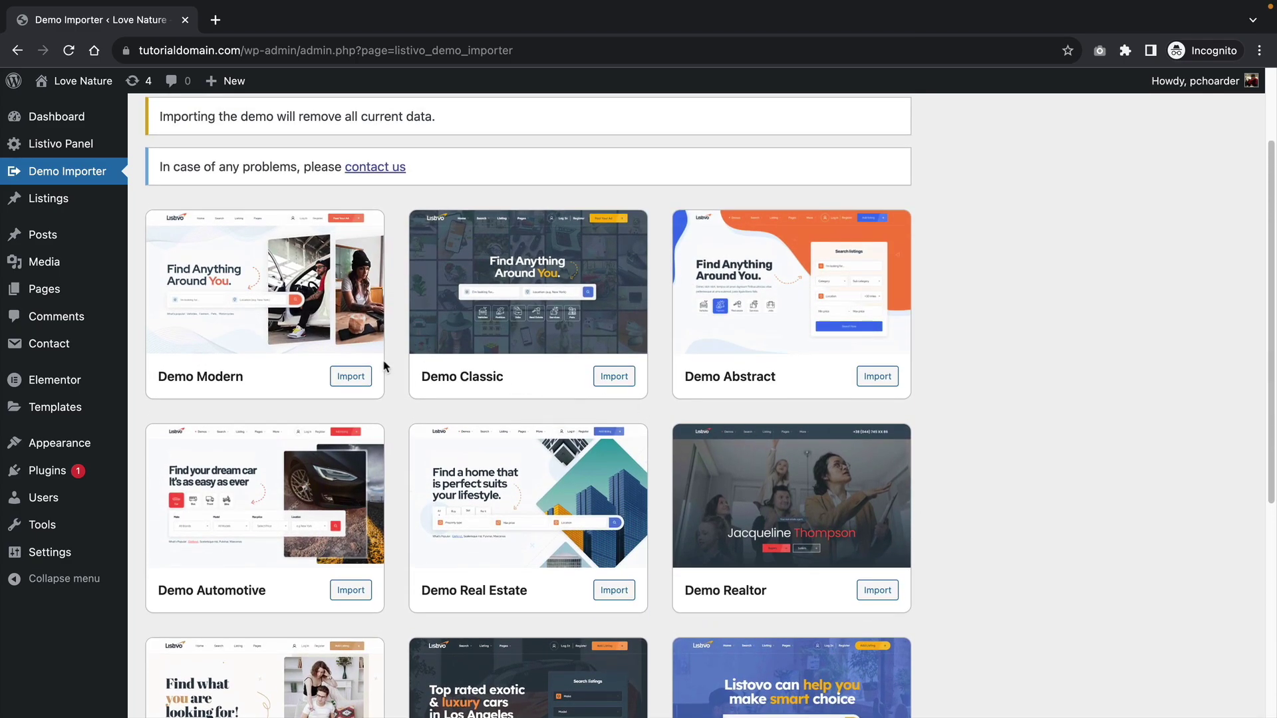
click(352, 376)
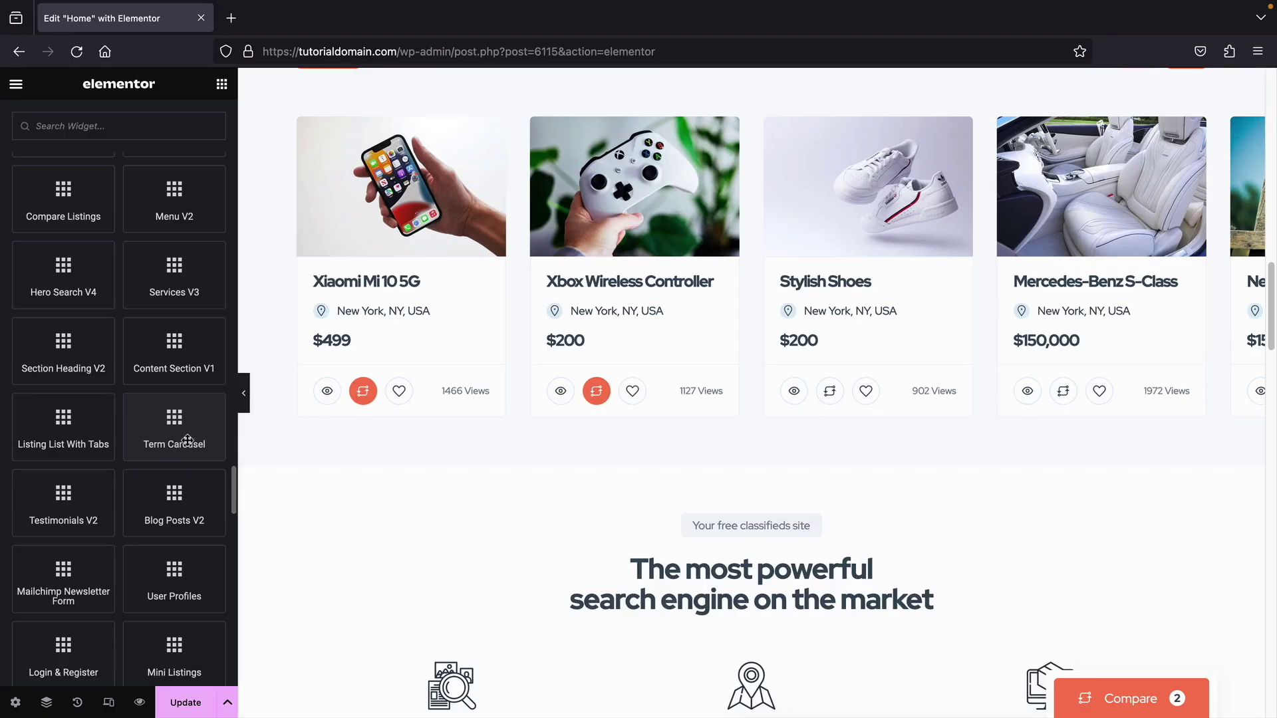
Step: Add a Term Carousel widget below the listings on the Home page and set its taxonomy to Contract Type
drag(188, 440, 656, 425)
click(180, 219)
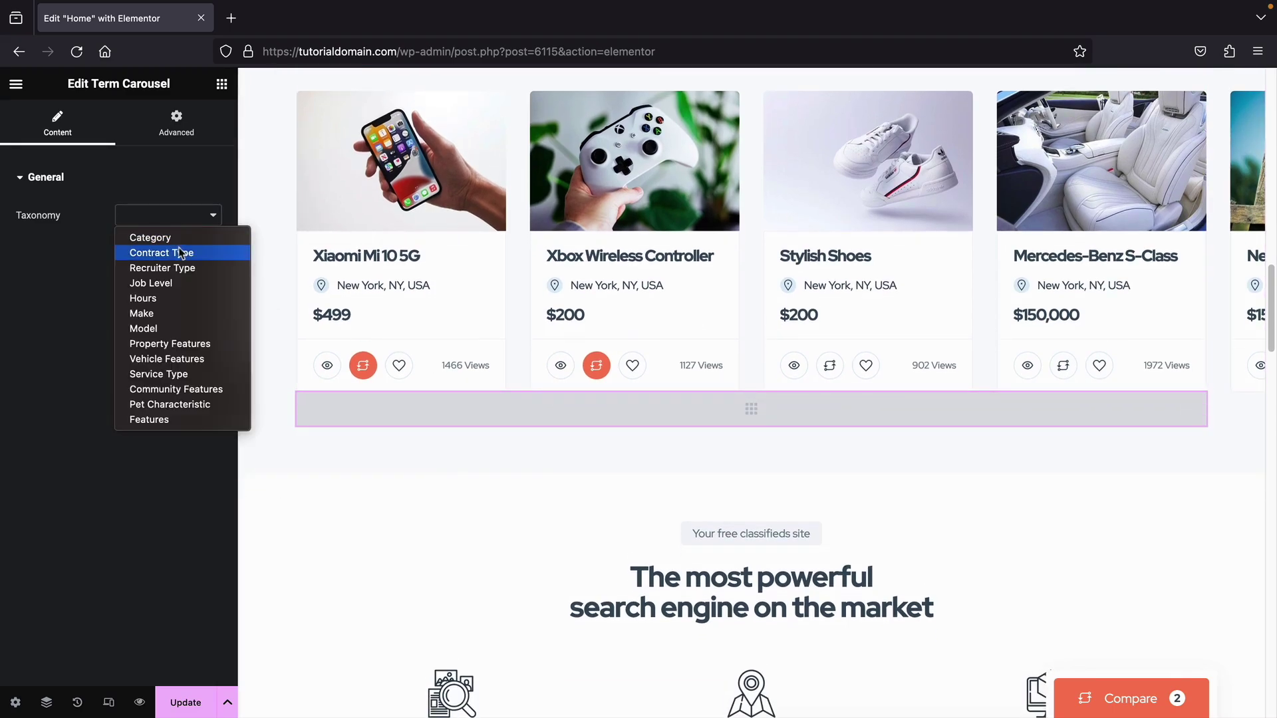
click(182, 251)
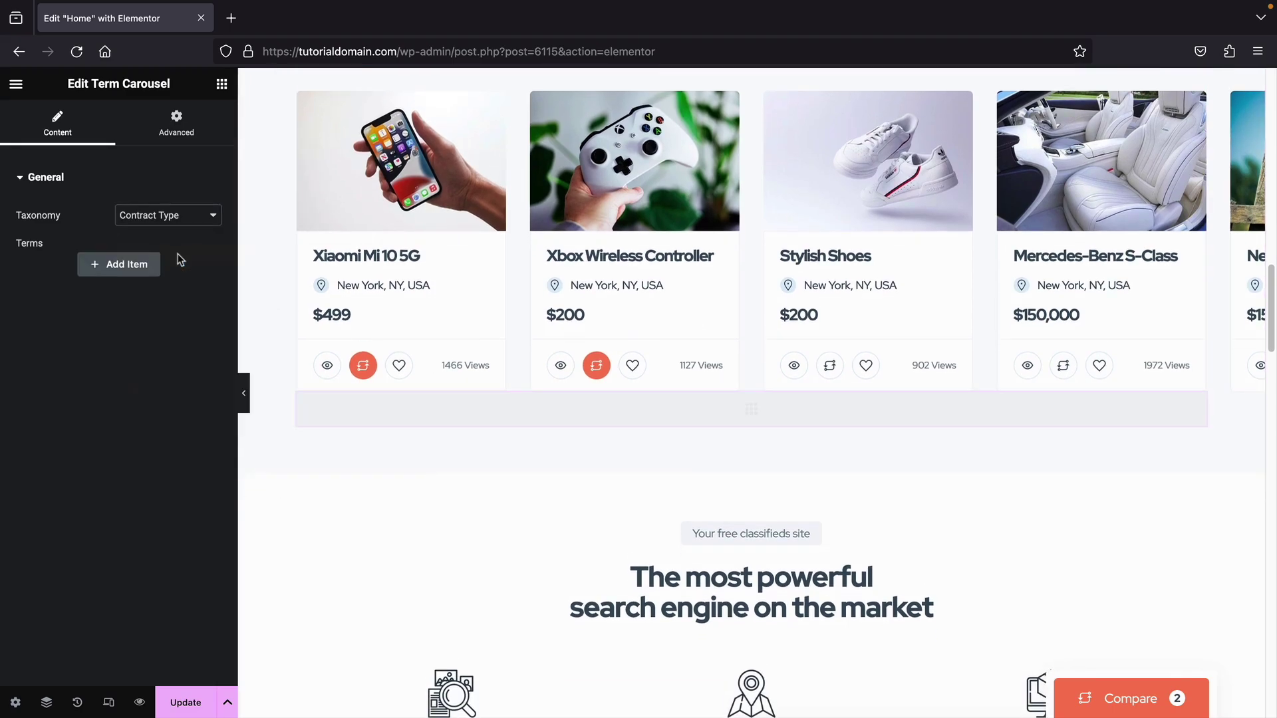
Step: Add a carousel item with the term Permanent and the media library photo of the smiling man in glasses
click(134, 264)
click(139, 314)
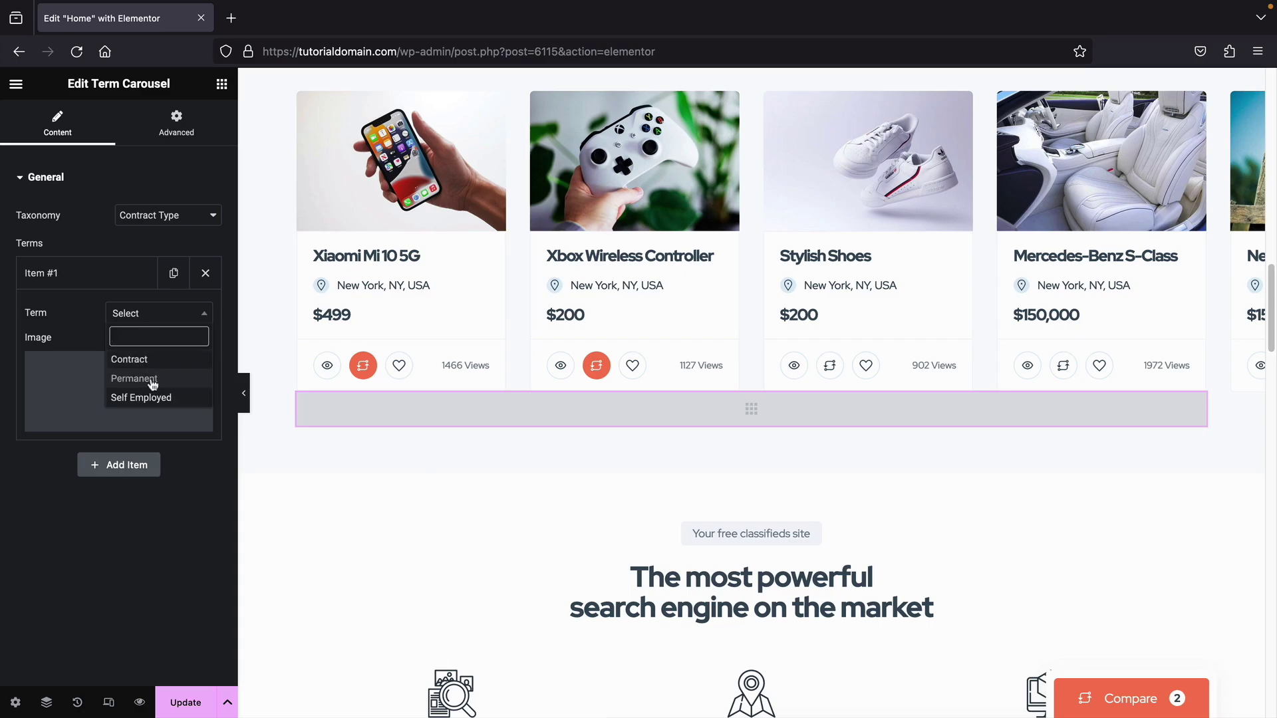
click(137, 374)
click(152, 392)
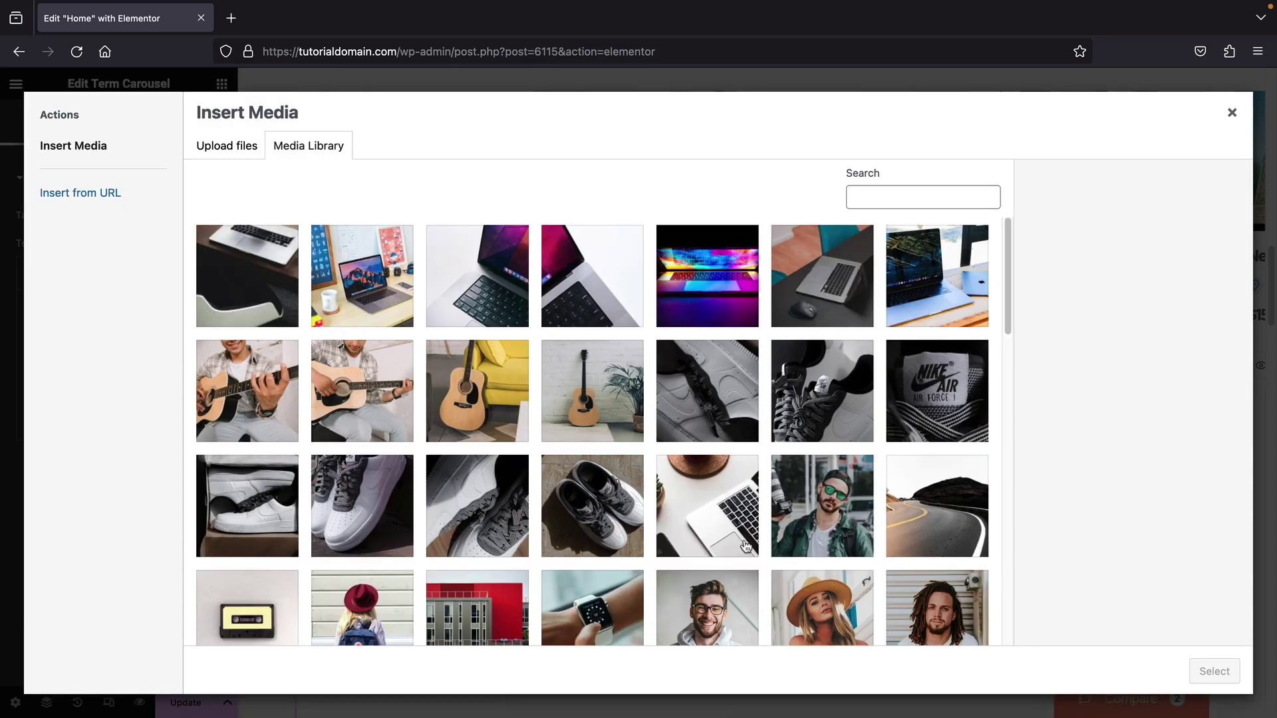
click(745, 612)
click(1214, 672)
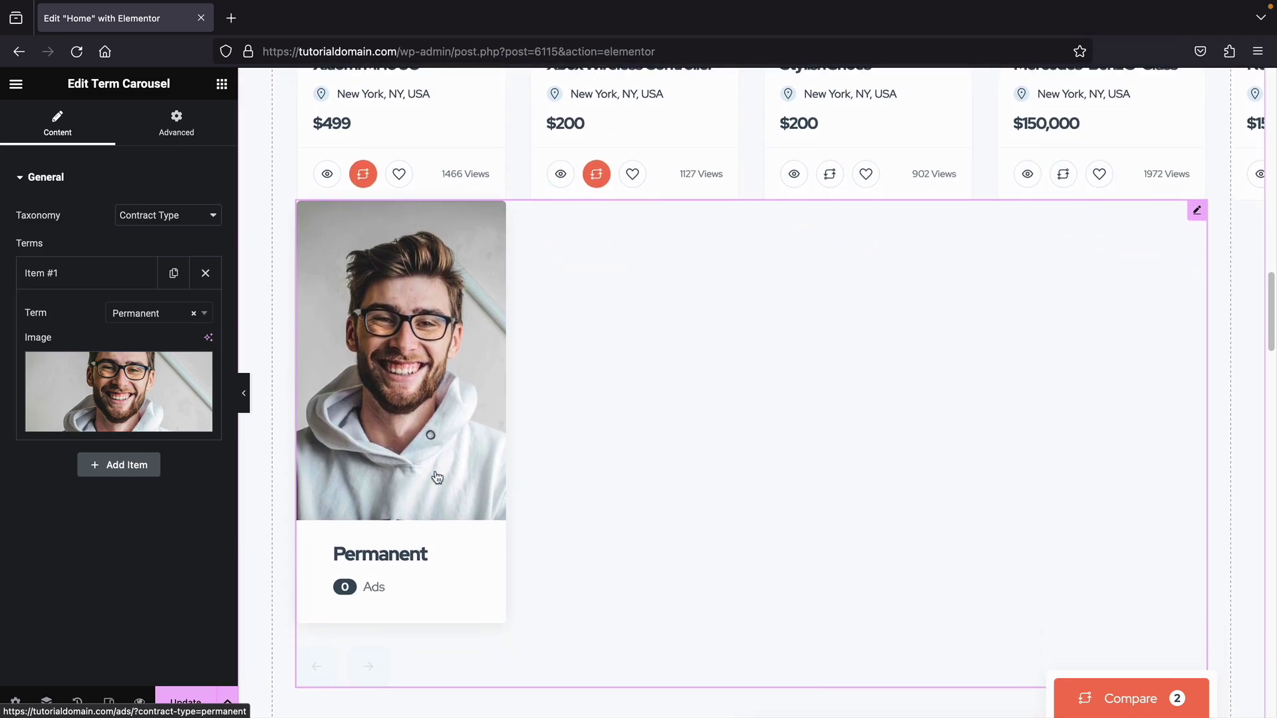
Step: Duplicate the first carousel item twice and change the second item's term to Contract
click(177, 277)
click(177, 277)
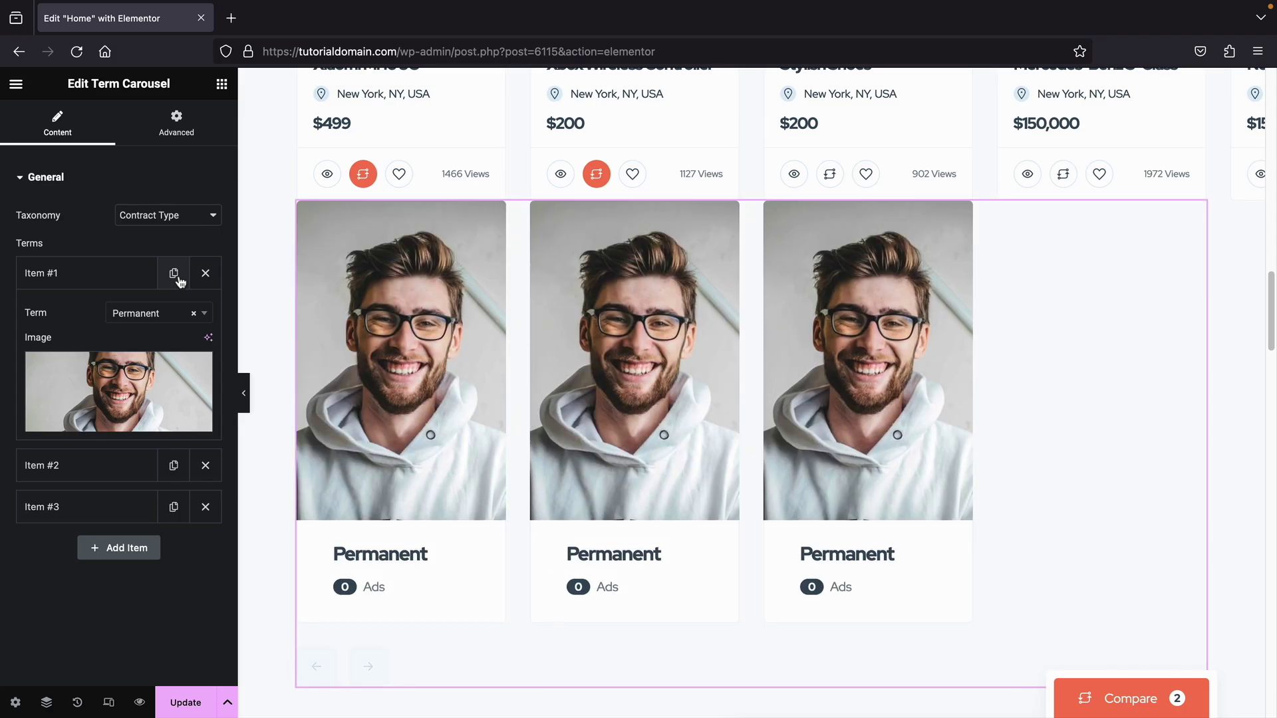
click(139, 464)
click(141, 356)
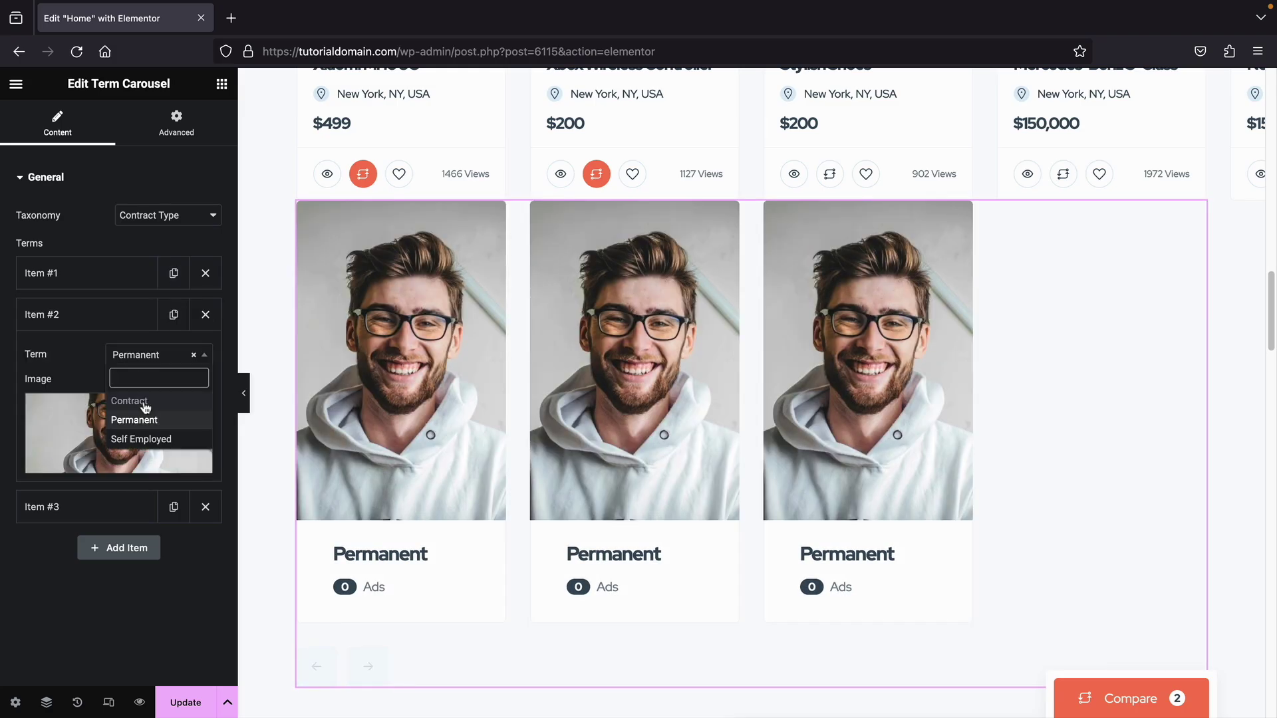
click(148, 406)
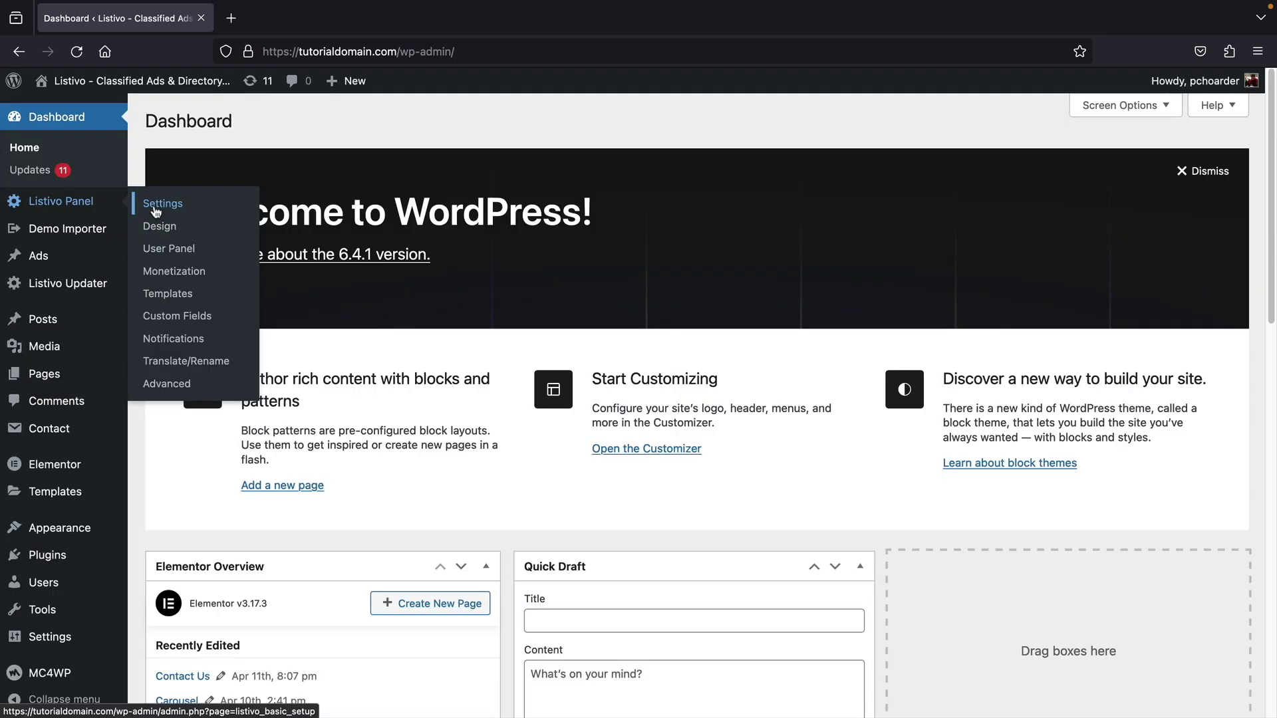
Step: Open the Listivo Panel settings and look over the Menu, Features, Socials, Currency, Numbers and Reviews options
click(156, 212)
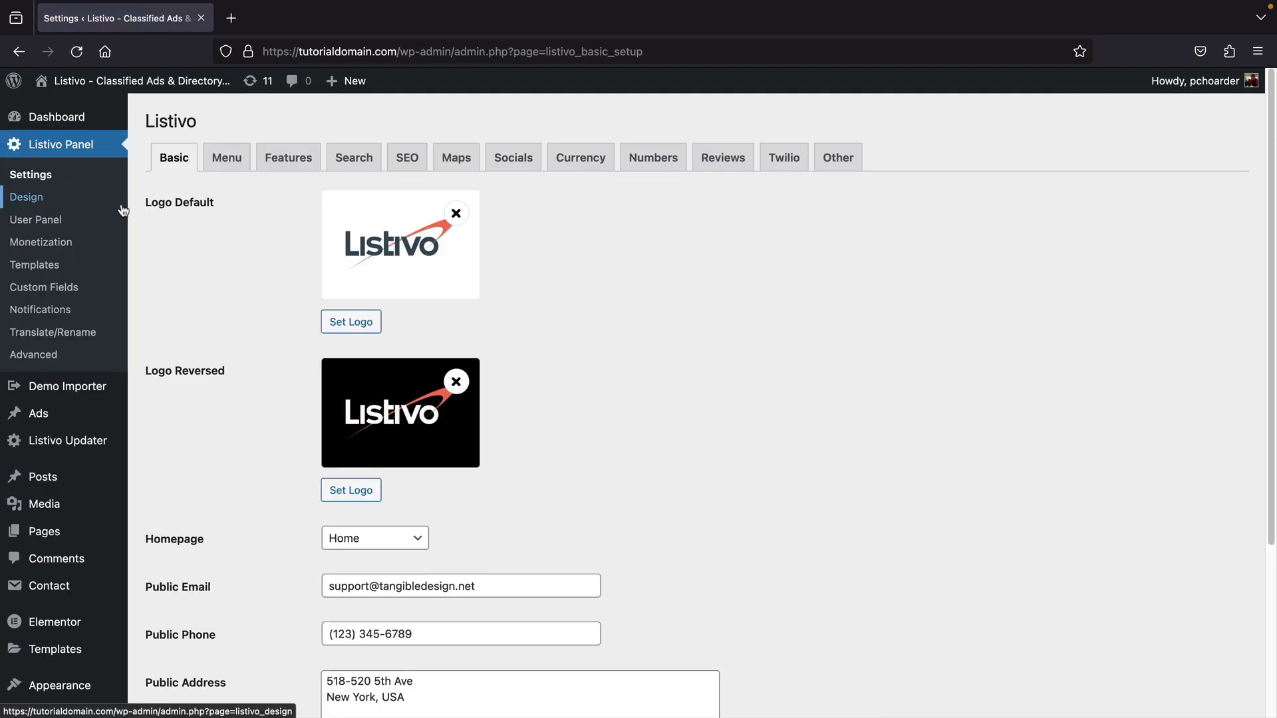
click(228, 159)
click(263, 163)
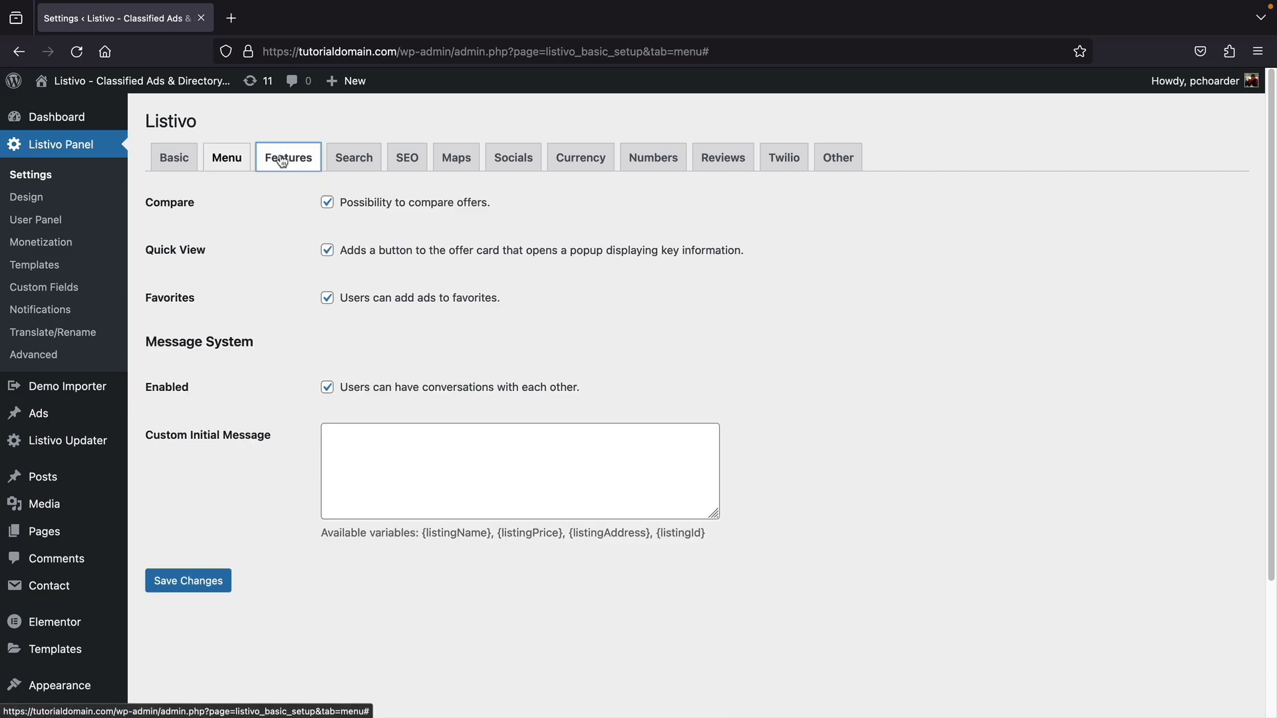
click(519, 163)
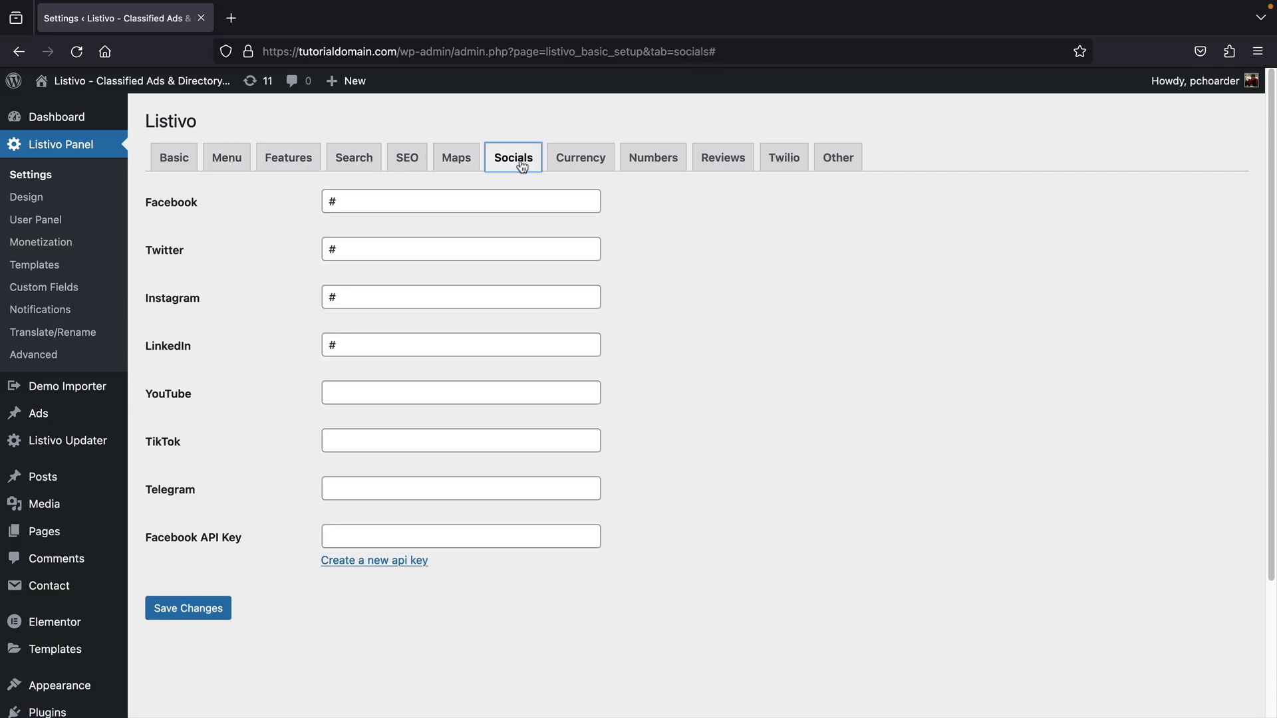
click(572, 163)
click(633, 162)
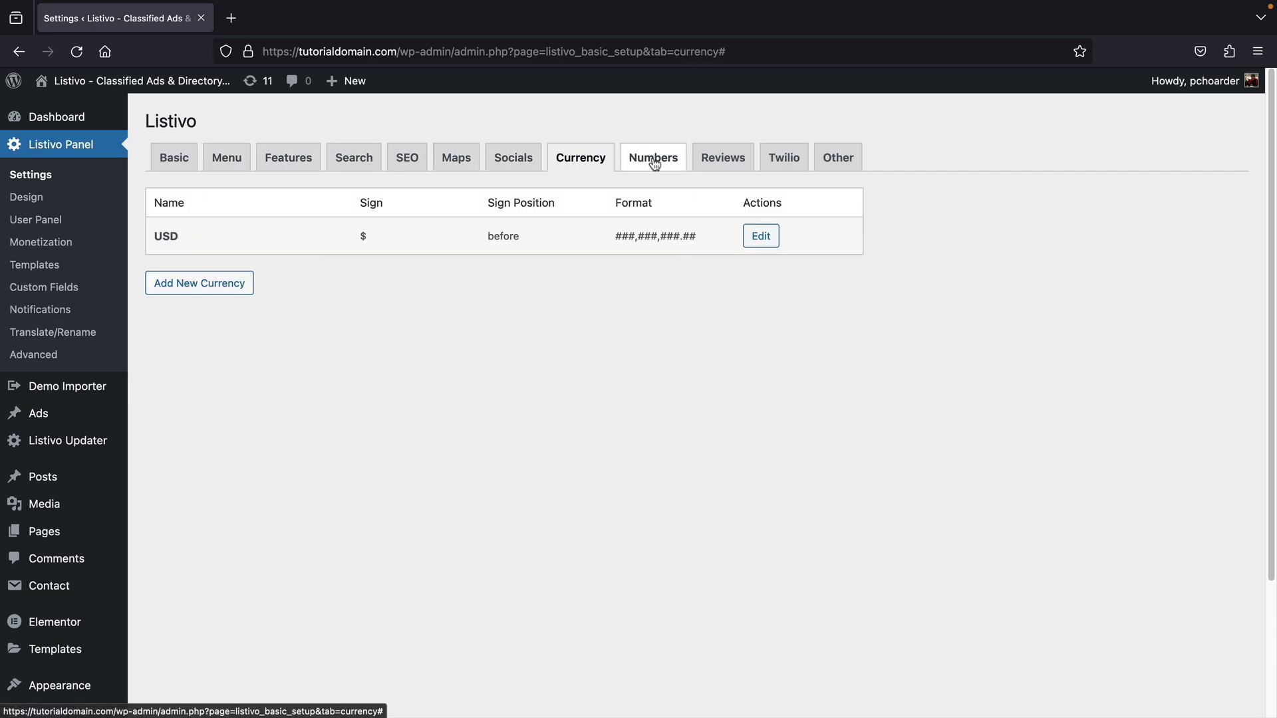
click(717, 163)
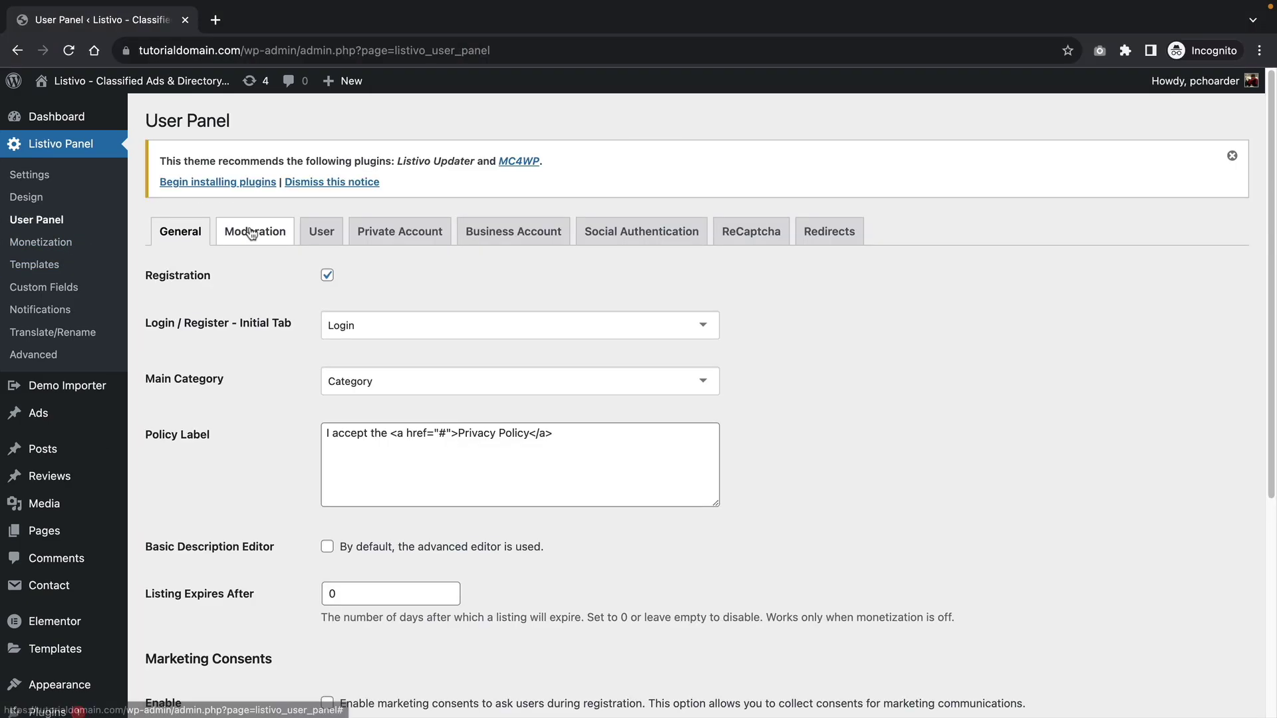
Step: Look over the User Panel's Moderation, User, Private Account, Business Account and Social Authentication settings
click(253, 232)
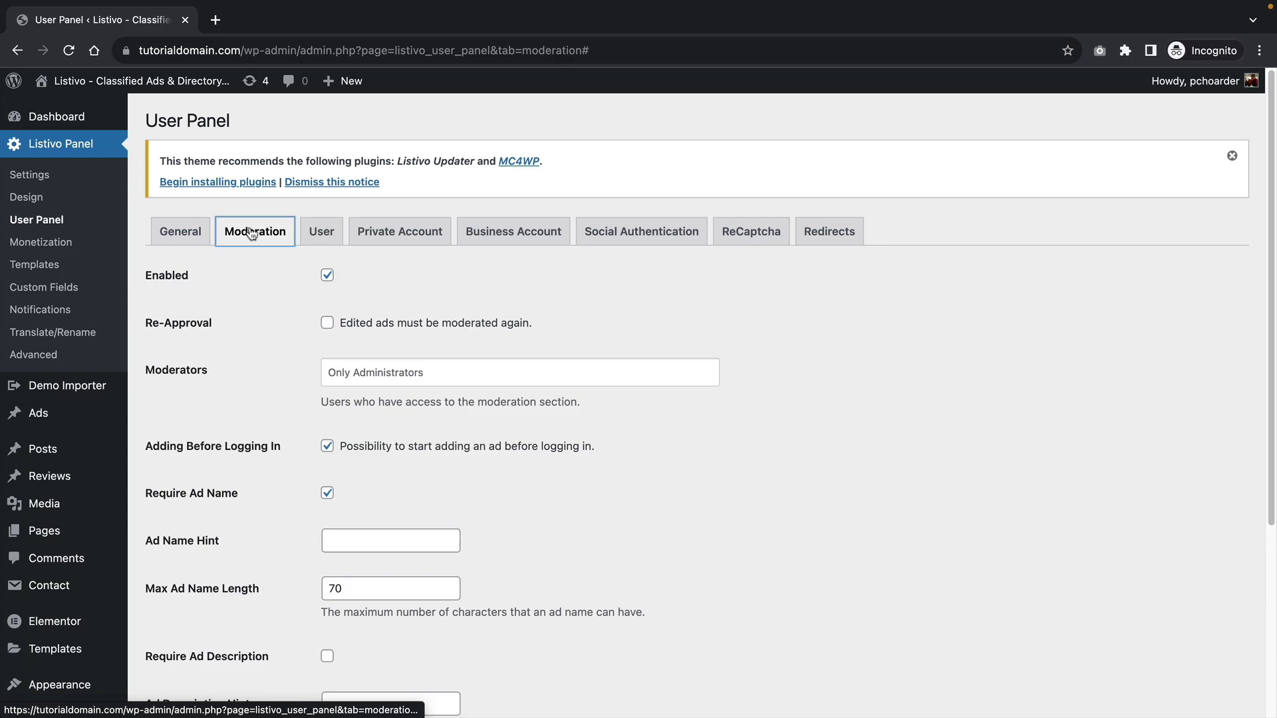
click(313, 234)
click(399, 237)
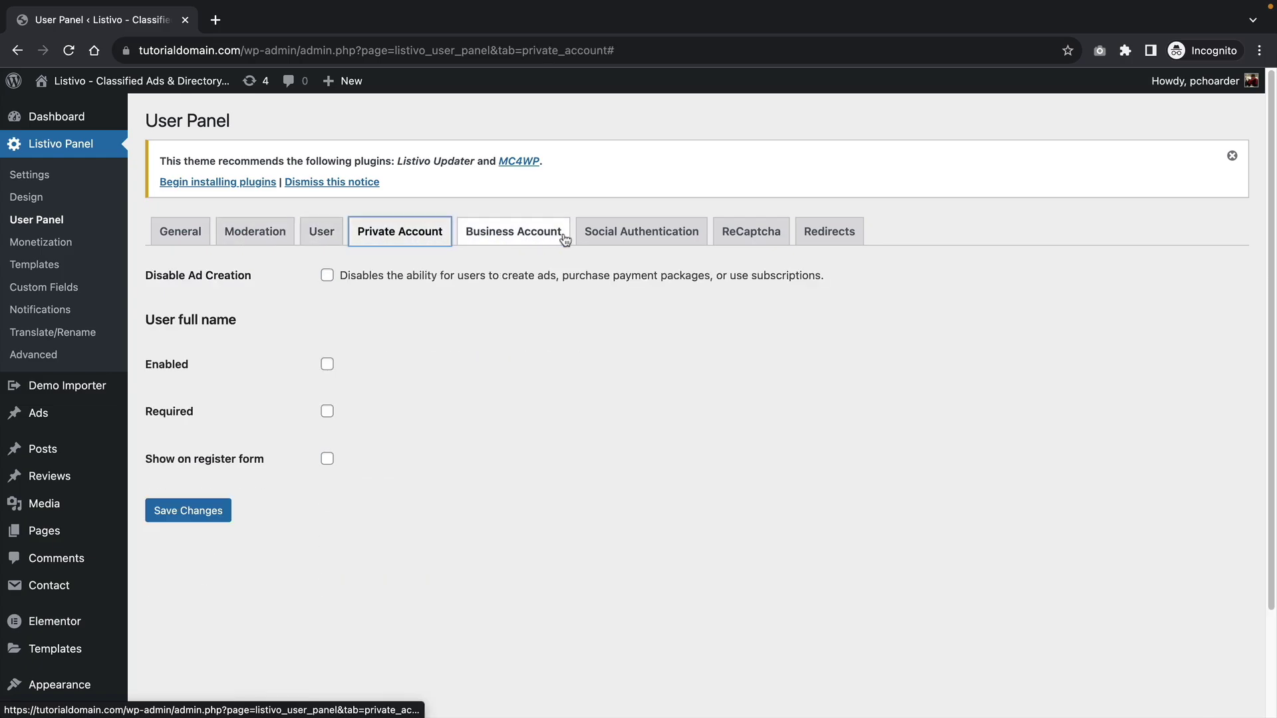
click(504, 238)
click(616, 240)
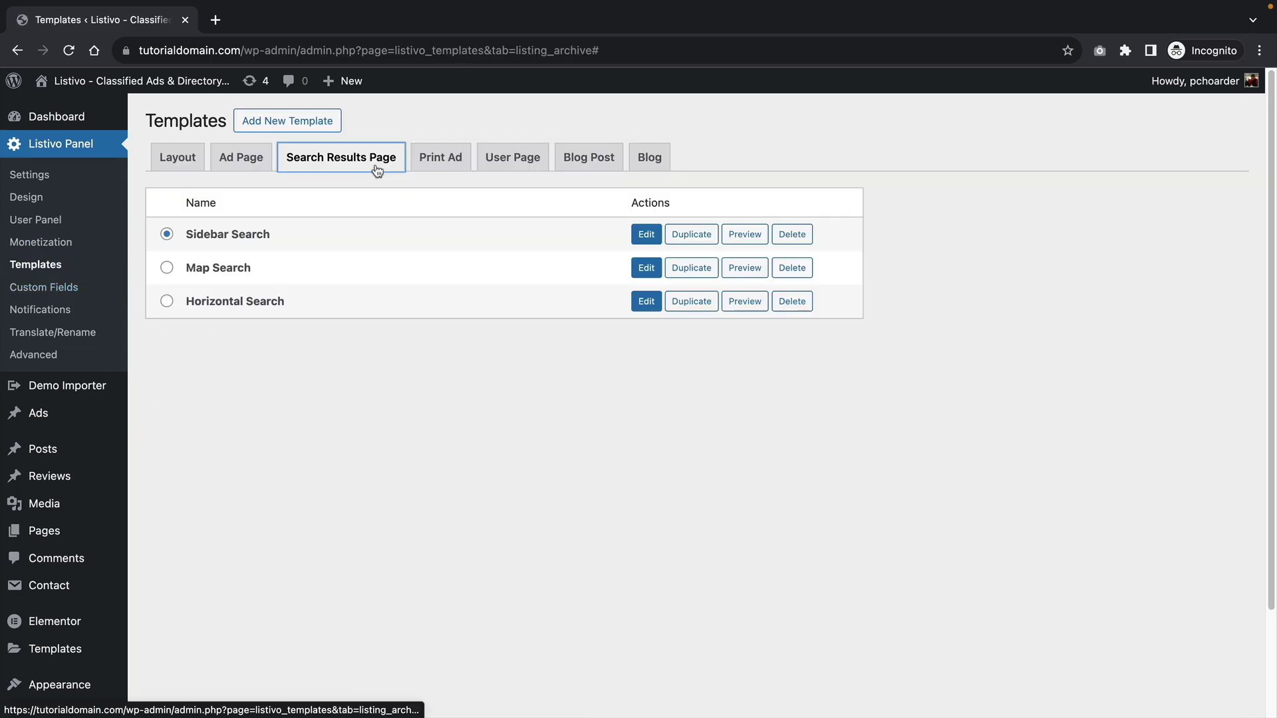
Step: Look over the Listivo templates for Print Ad, User Page and Blog Post
click(445, 160)
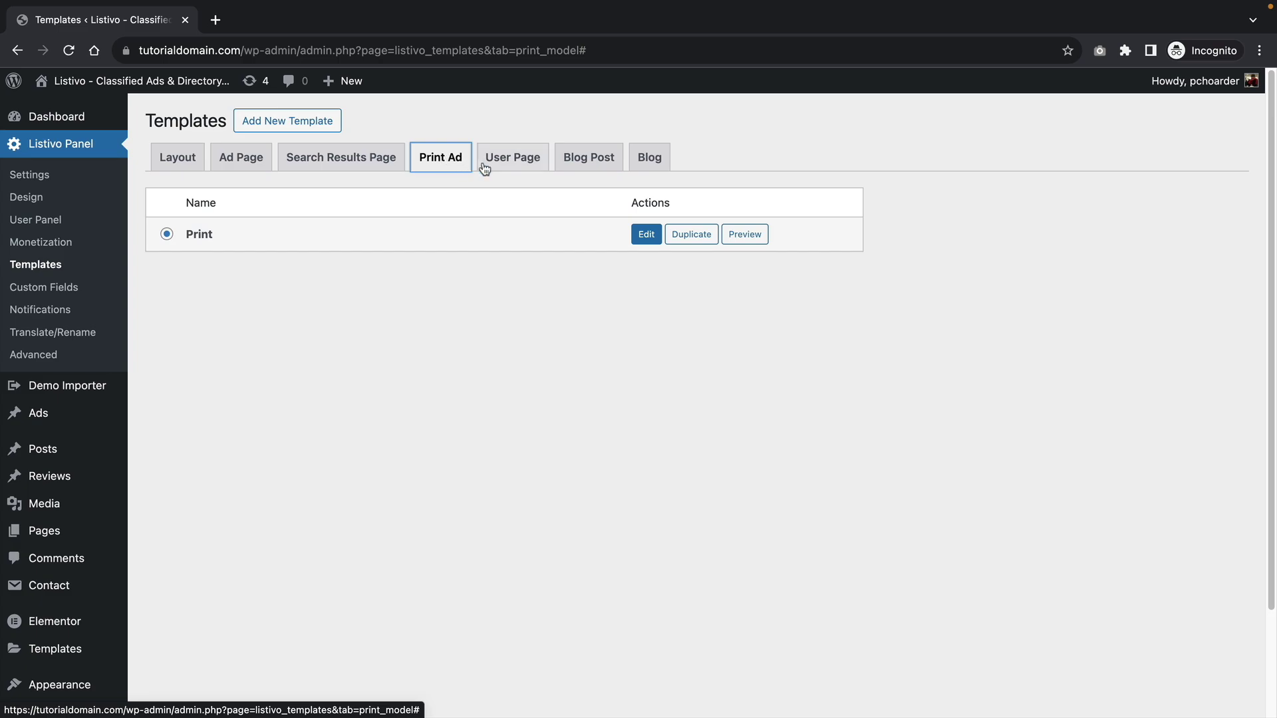
click(519, 159)
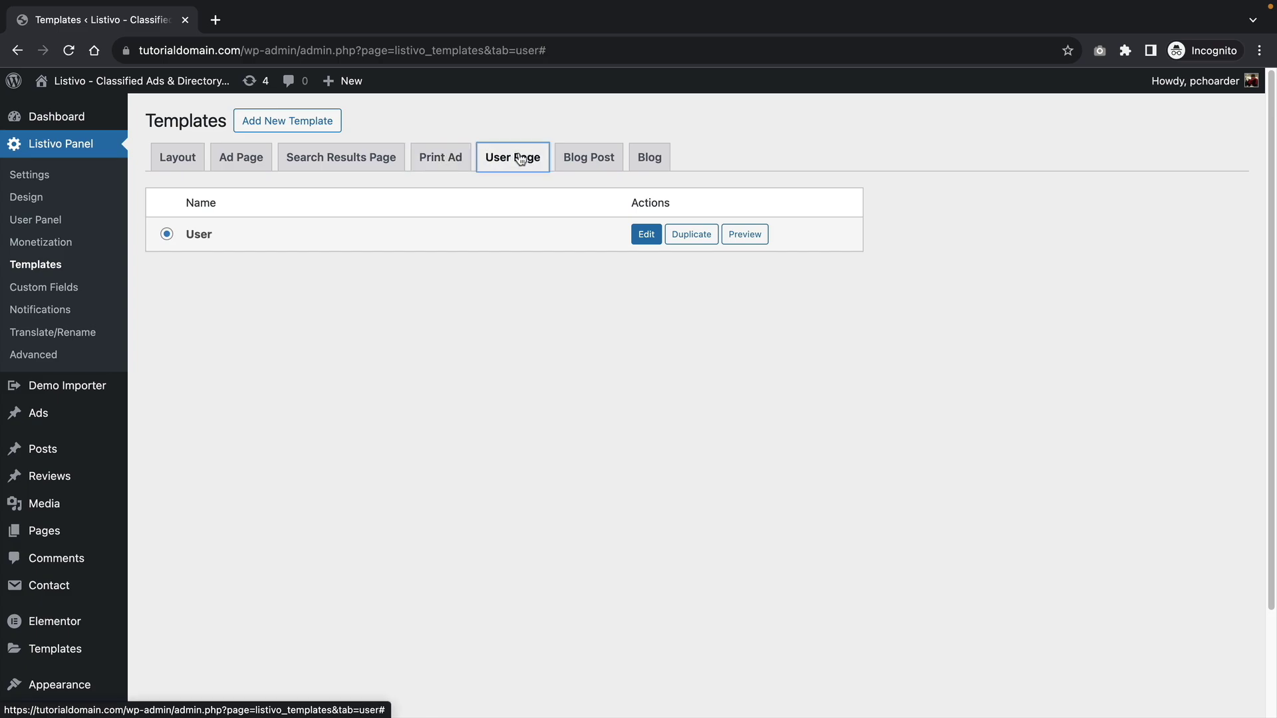
click(591, 161)
Step: Open the Sidebar Search template from the search results page templates for editing and look over its layout
click(372, 163)
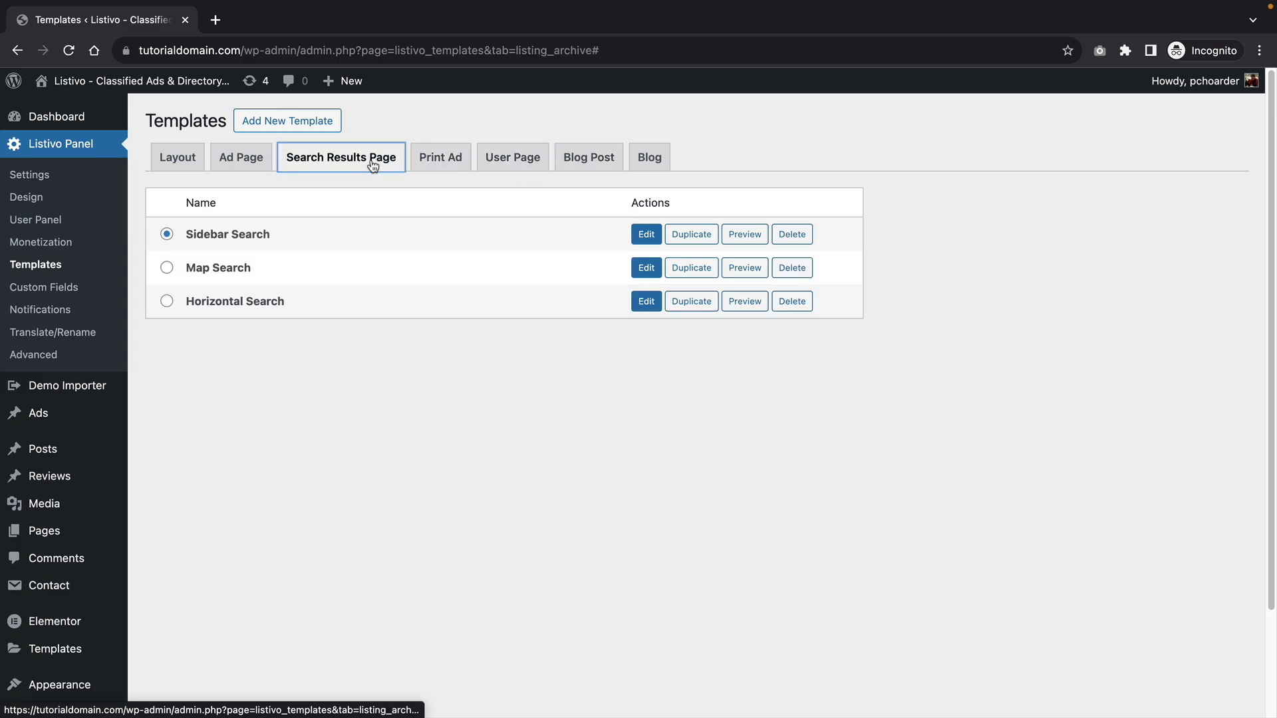
click(646, 234)
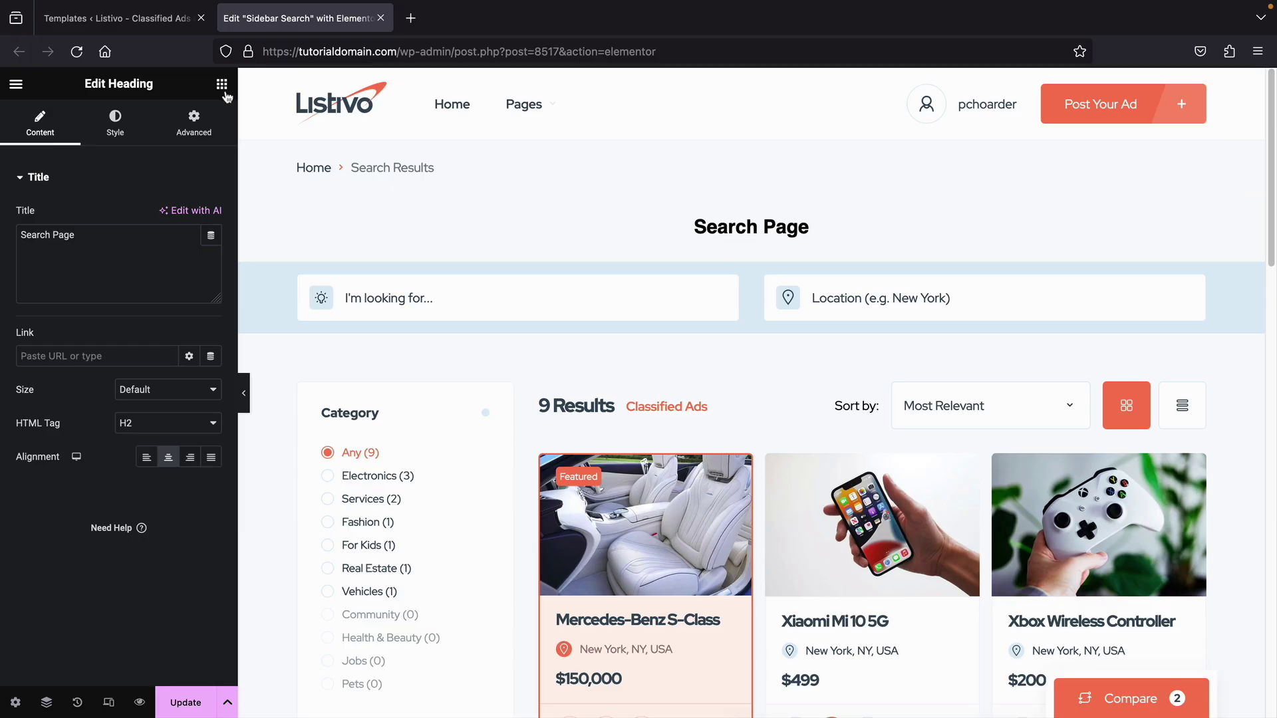
scroll(406, 495, down, 4)
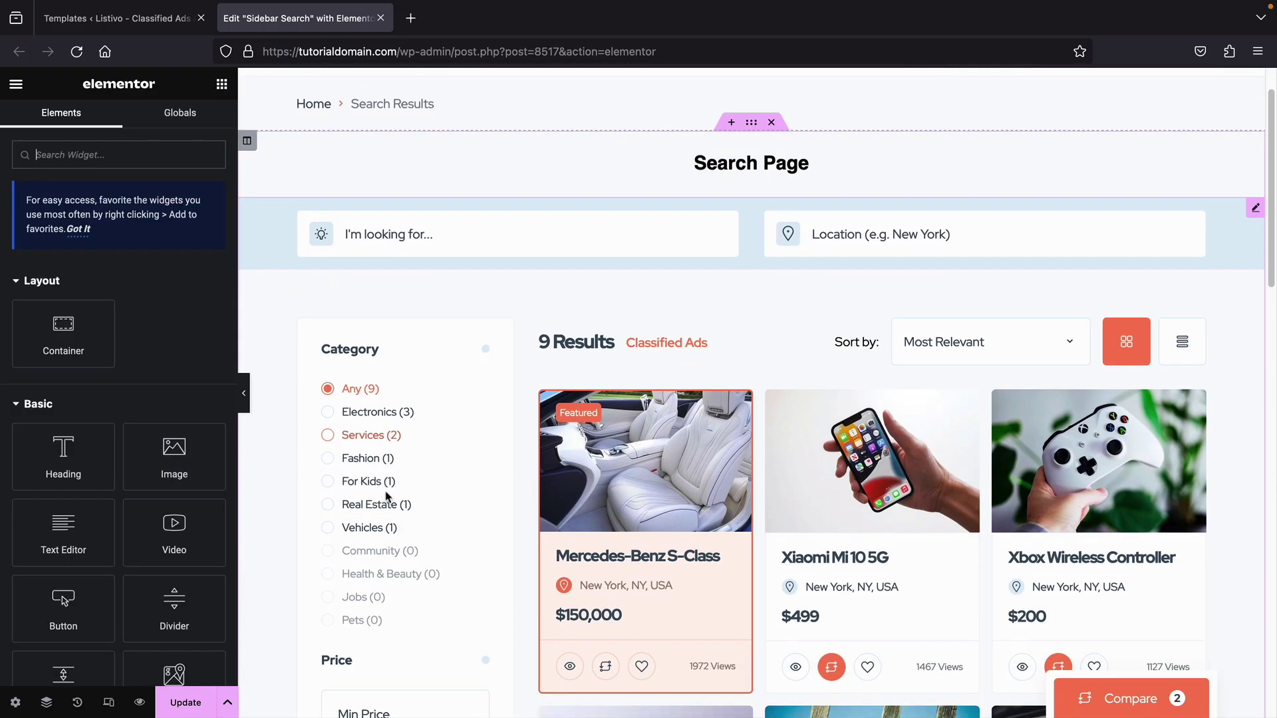
scroll(504, 322, up, 1)
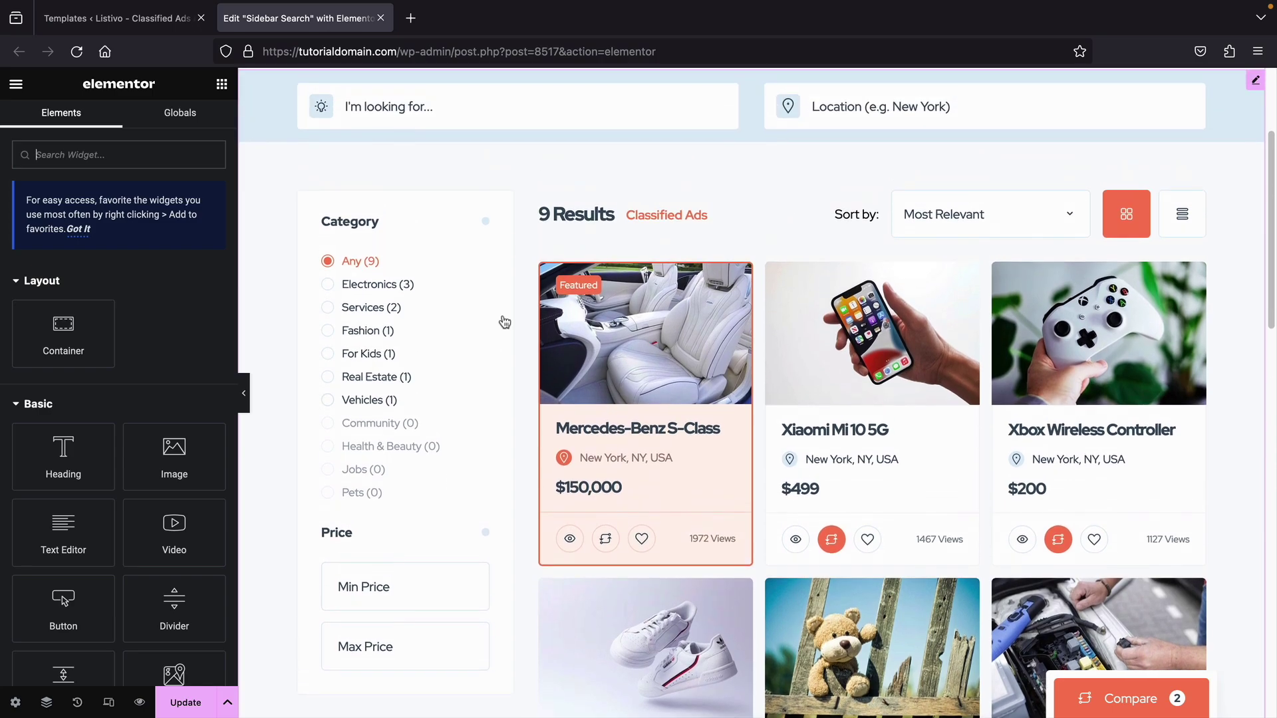
Step: Set the Search V2 widget to hide the search results bar, with initial view Row and card type Regular
click(589, 185)
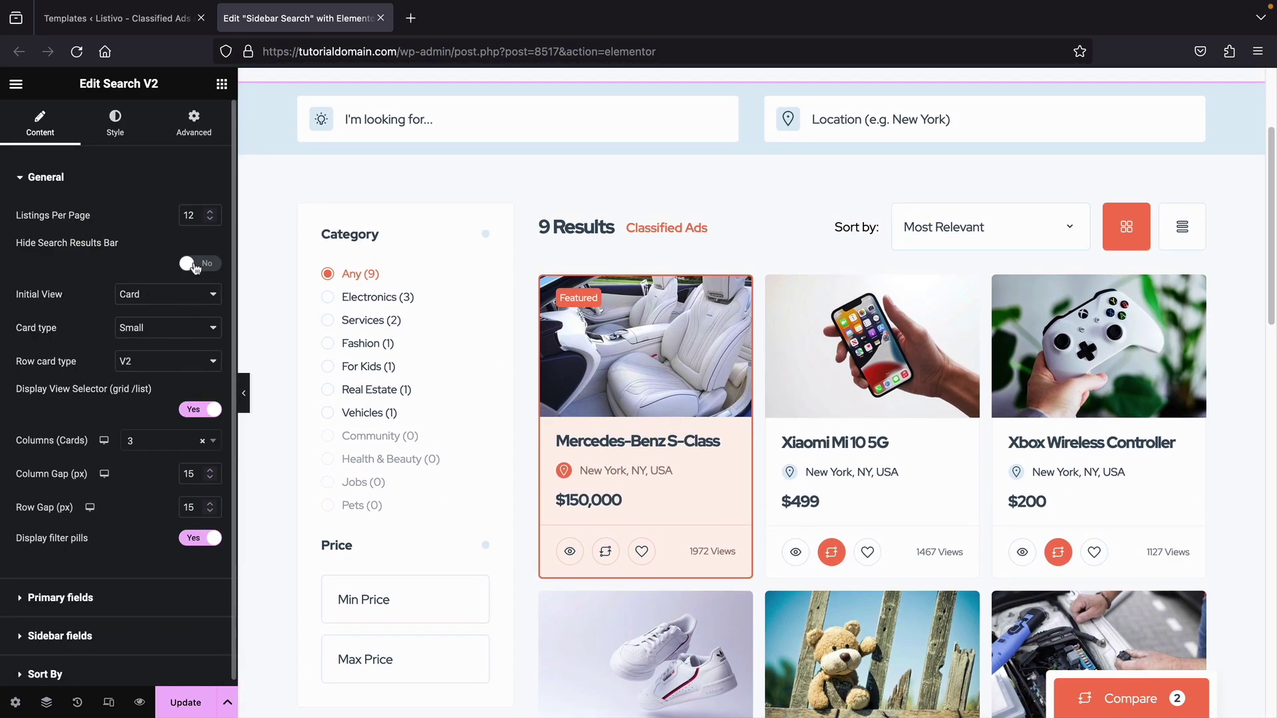
click(204, 265)
click(196, 303)
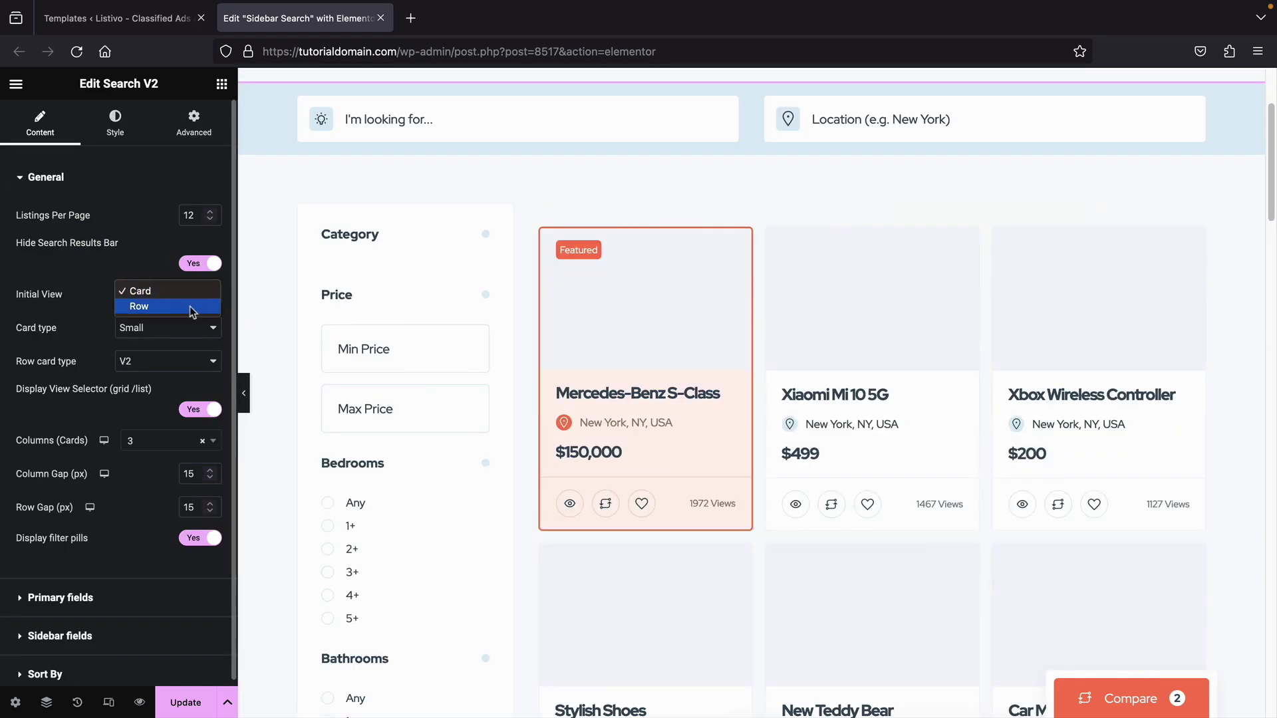
click(192, 309)
click(190, 329)
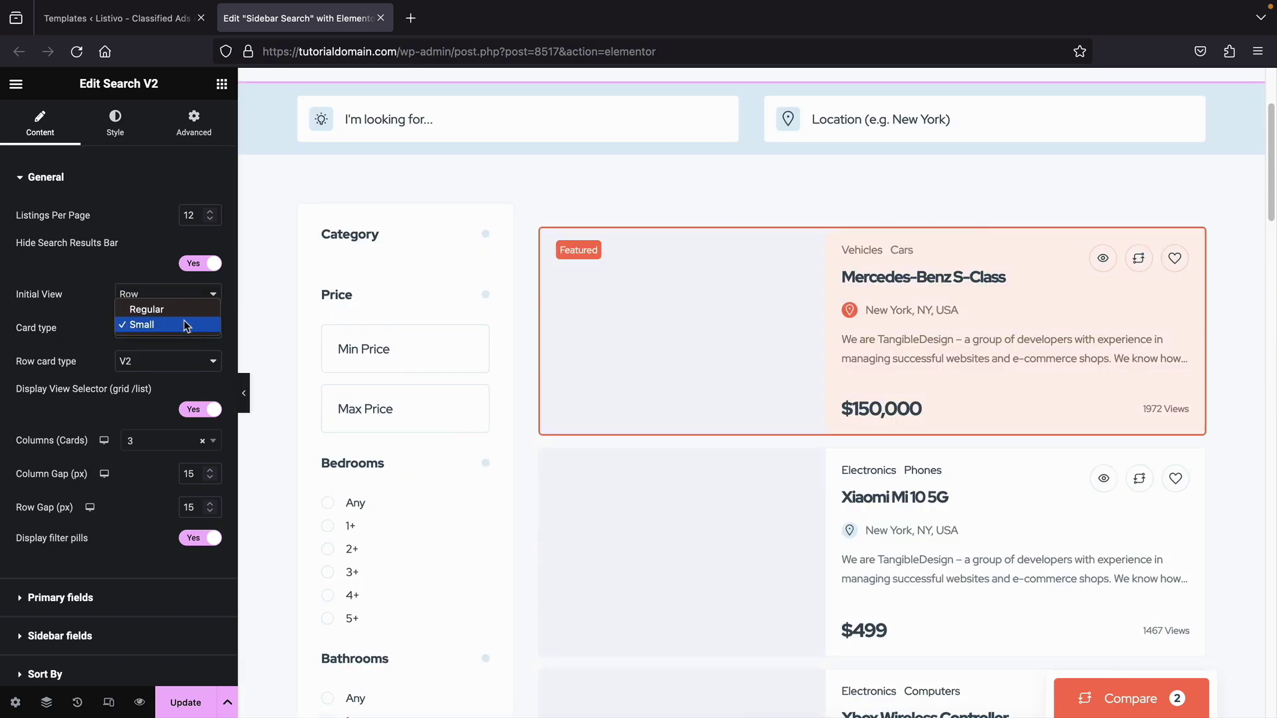
click(181, 310)
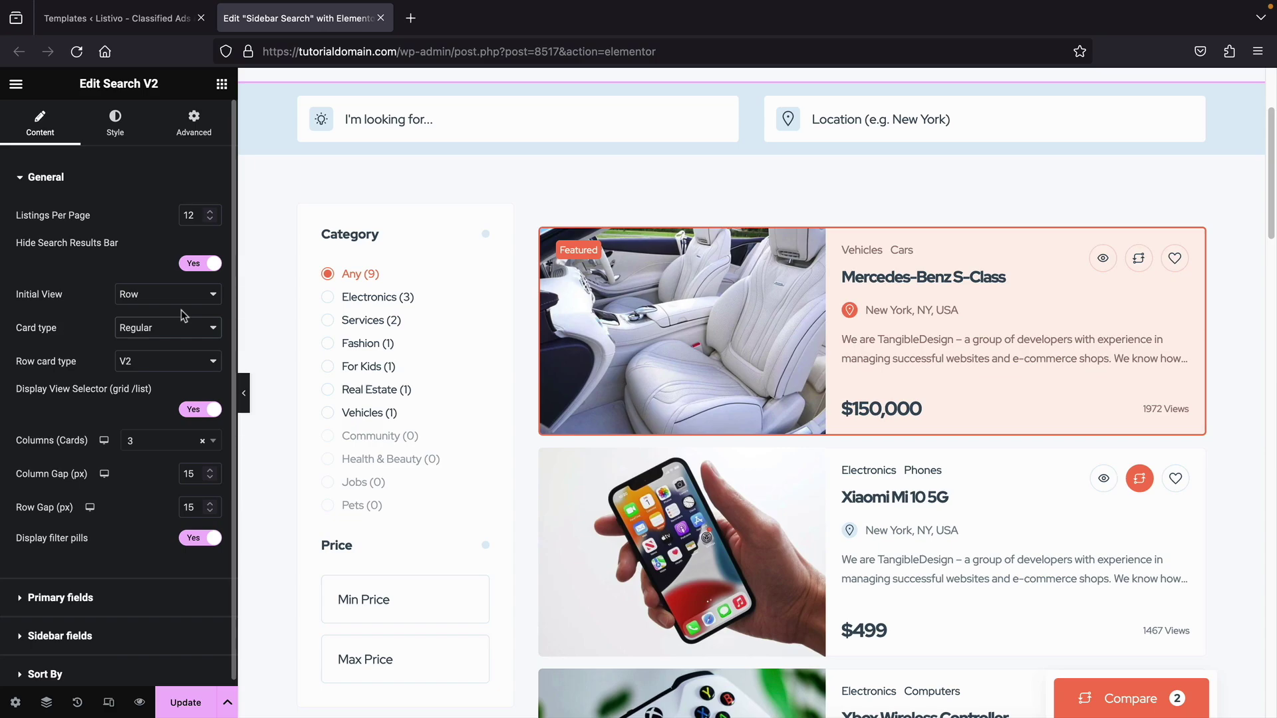
Step: Set the Search V2 widget's initial view to Card and open the row card type options
click(181, 294)
click(181, 274)
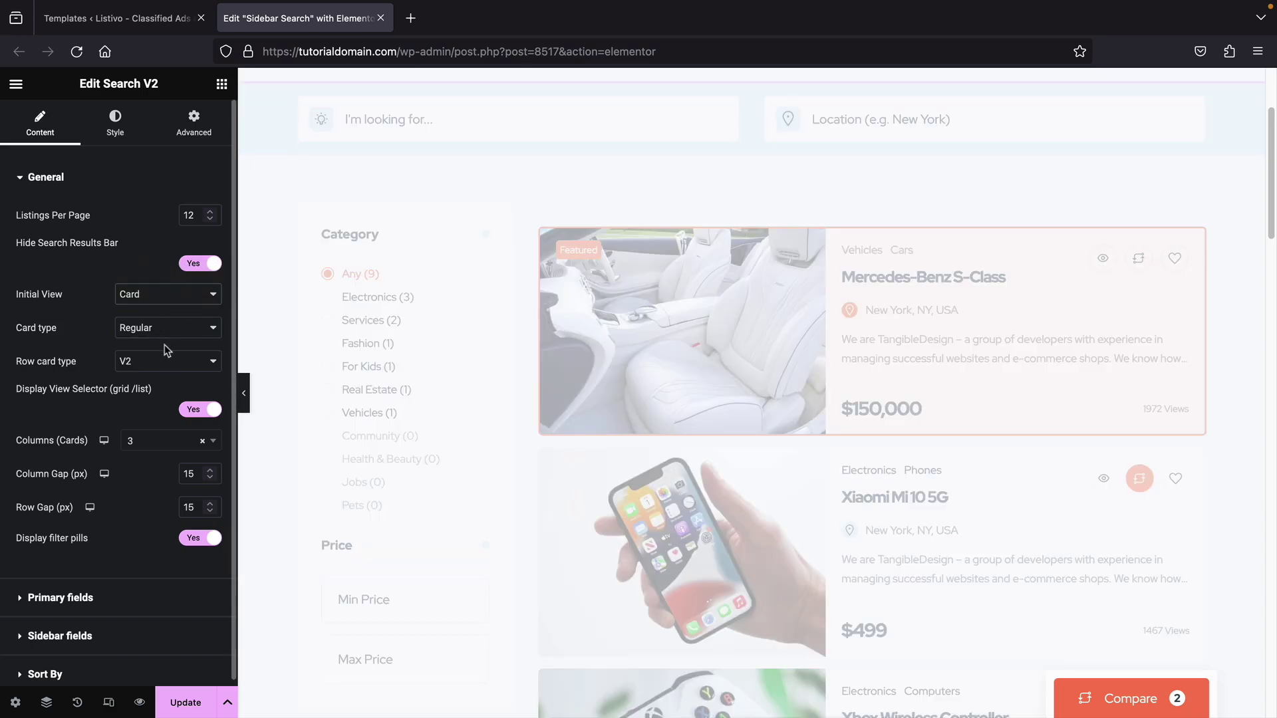
click(165, 361)
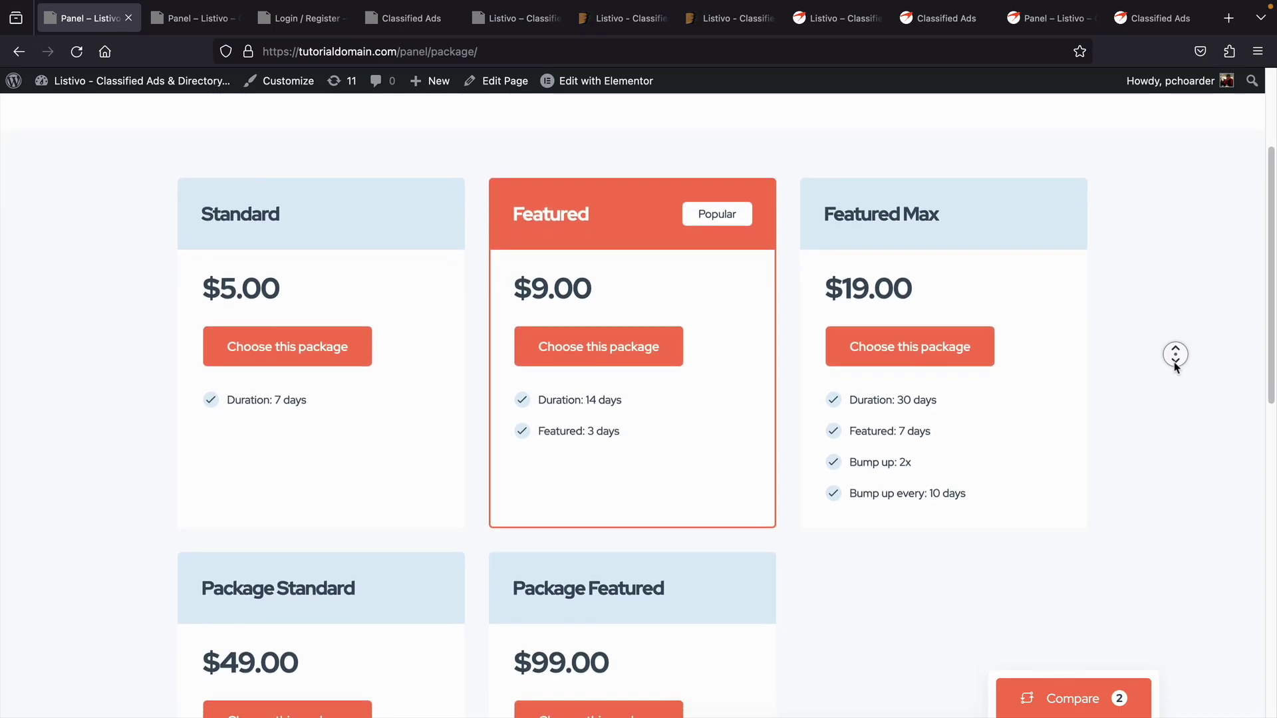
Step: Choose the Standard $5.00 ad package and continue to the checkout
middle_click(1175, 367)
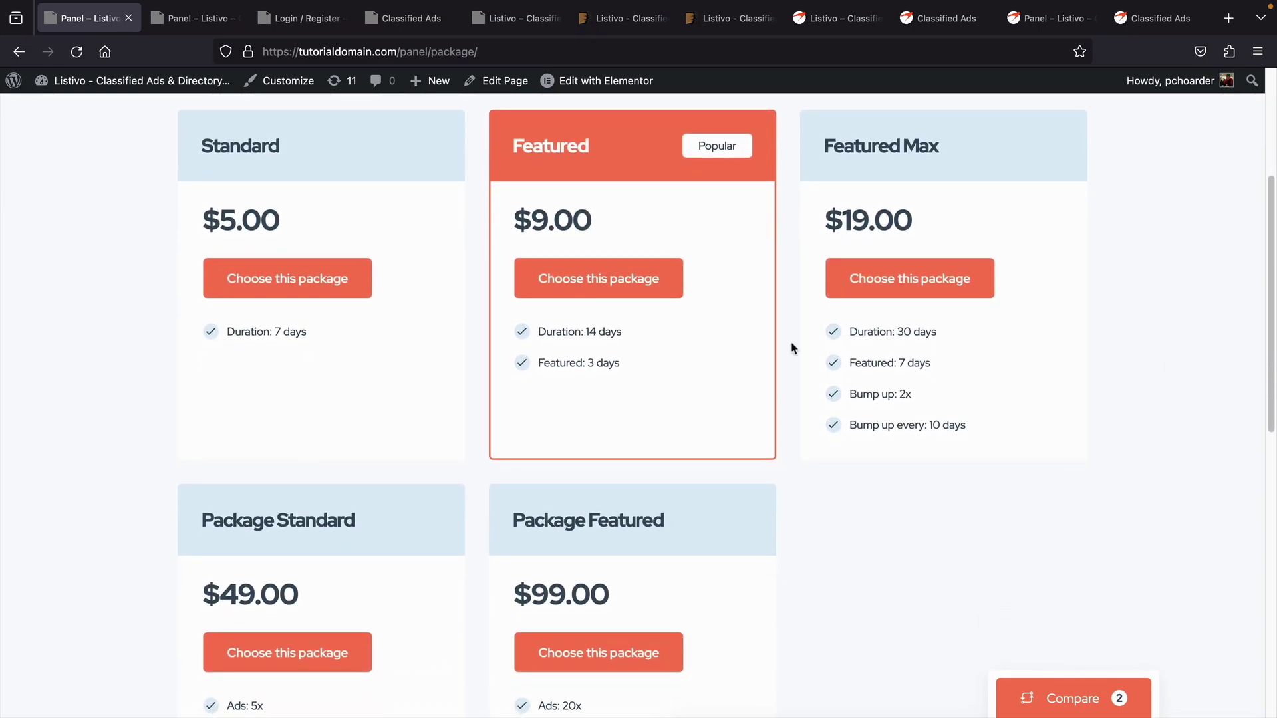
click(273, 293)
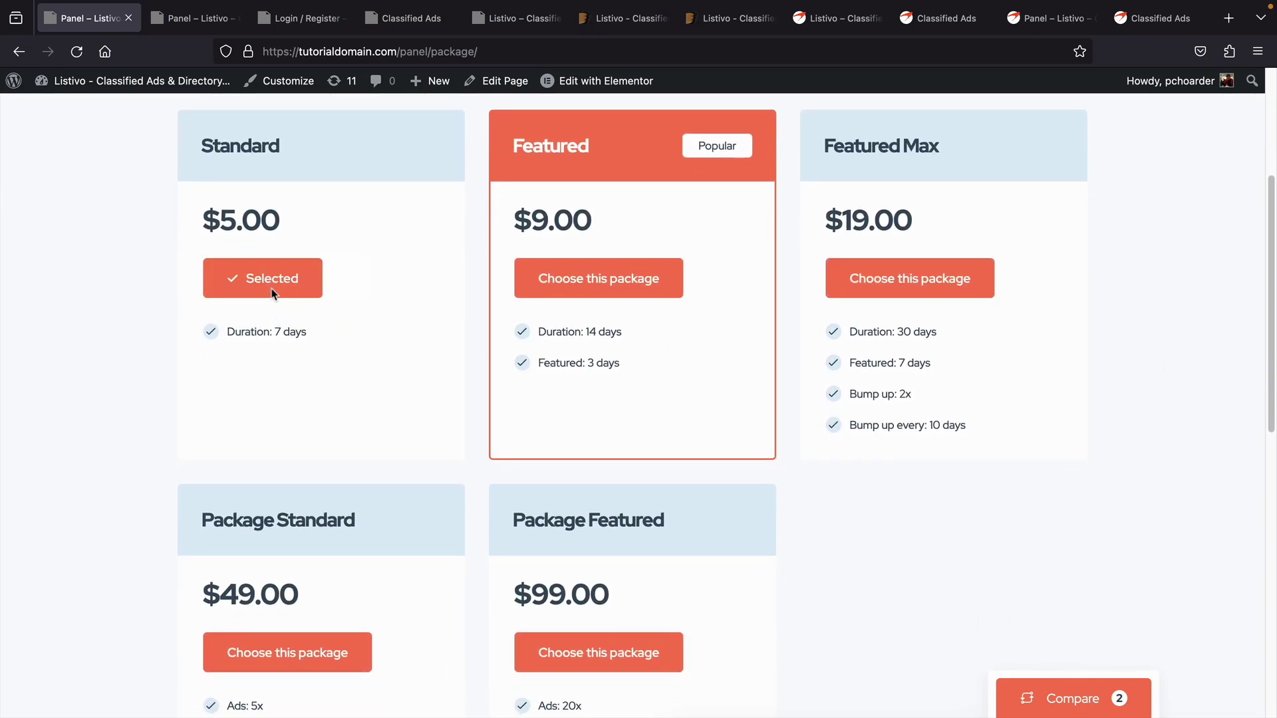
scroll(913, 463, down, 5)
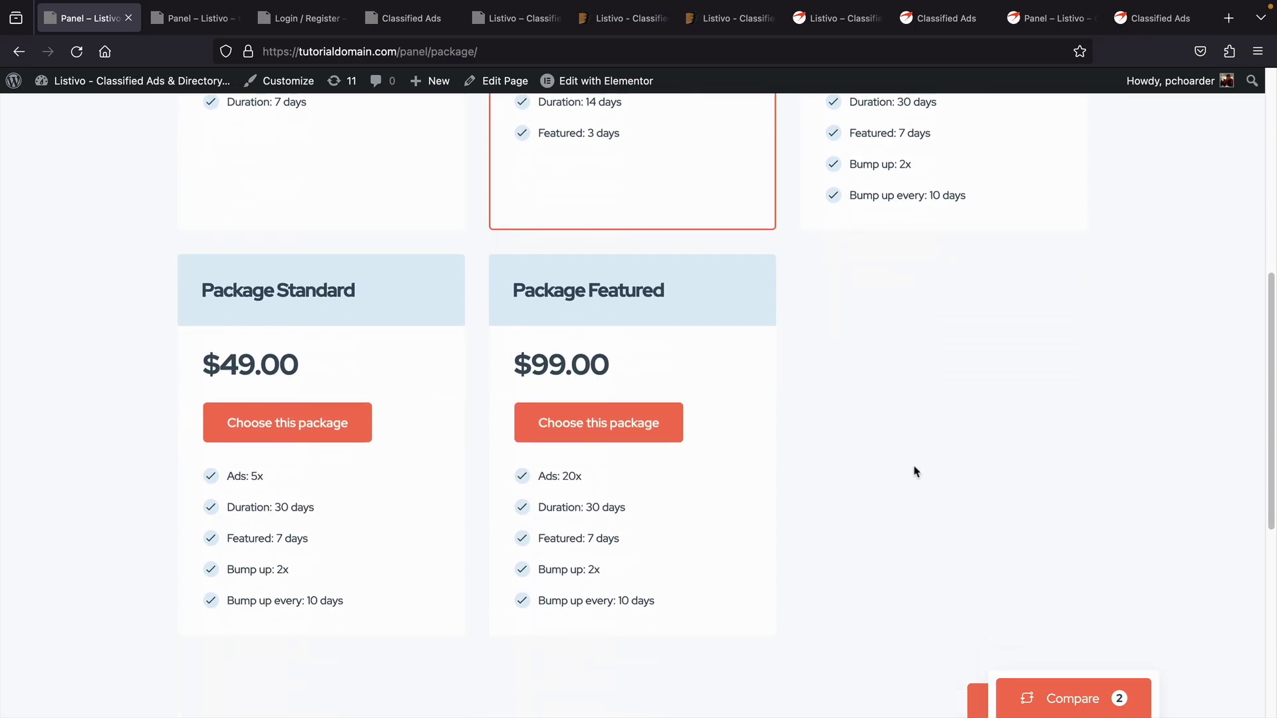
click(1010, 577)
Step: Review the checkout order for the Standard package and place the order
middle_click(1240, 384)
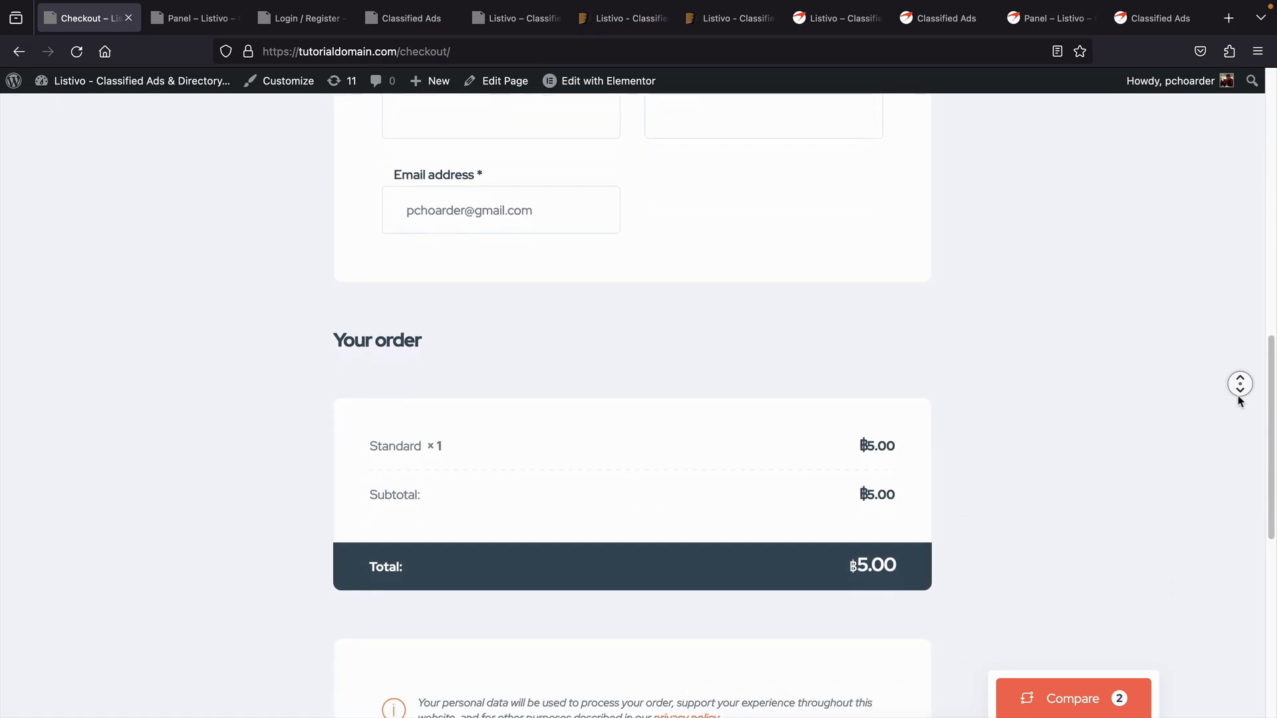
click(1177, 411)
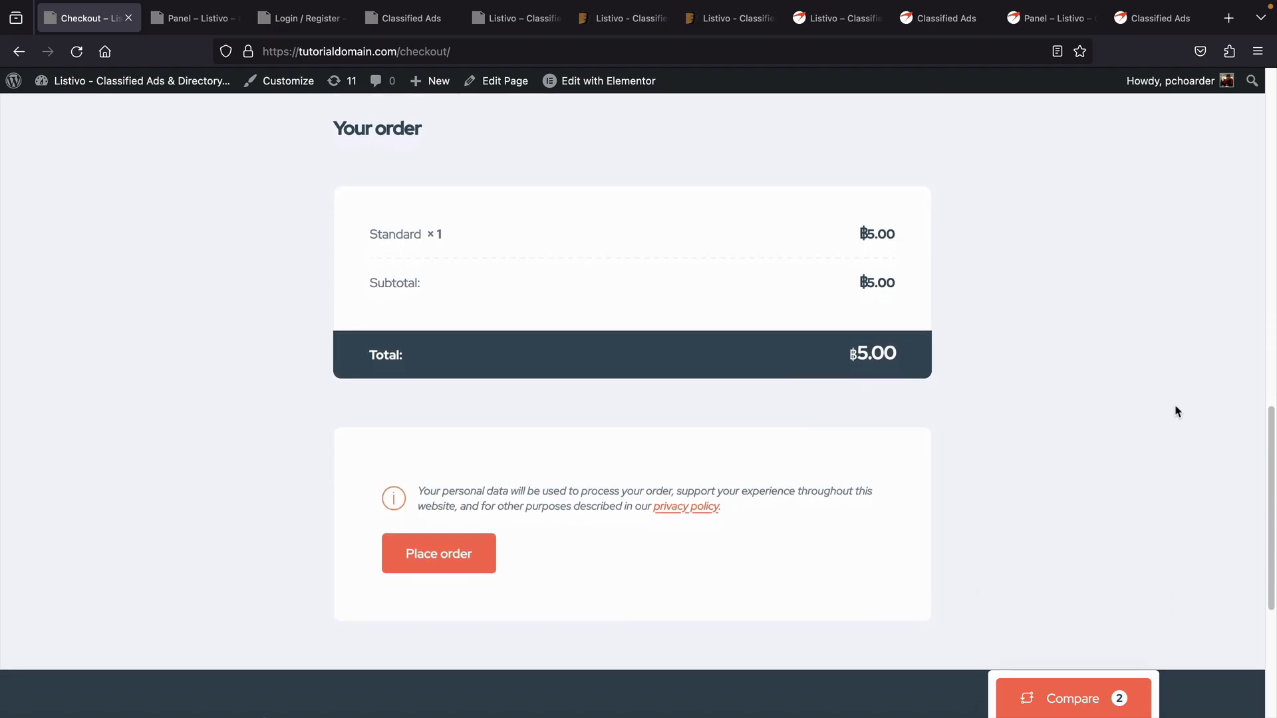
click(407, 556)
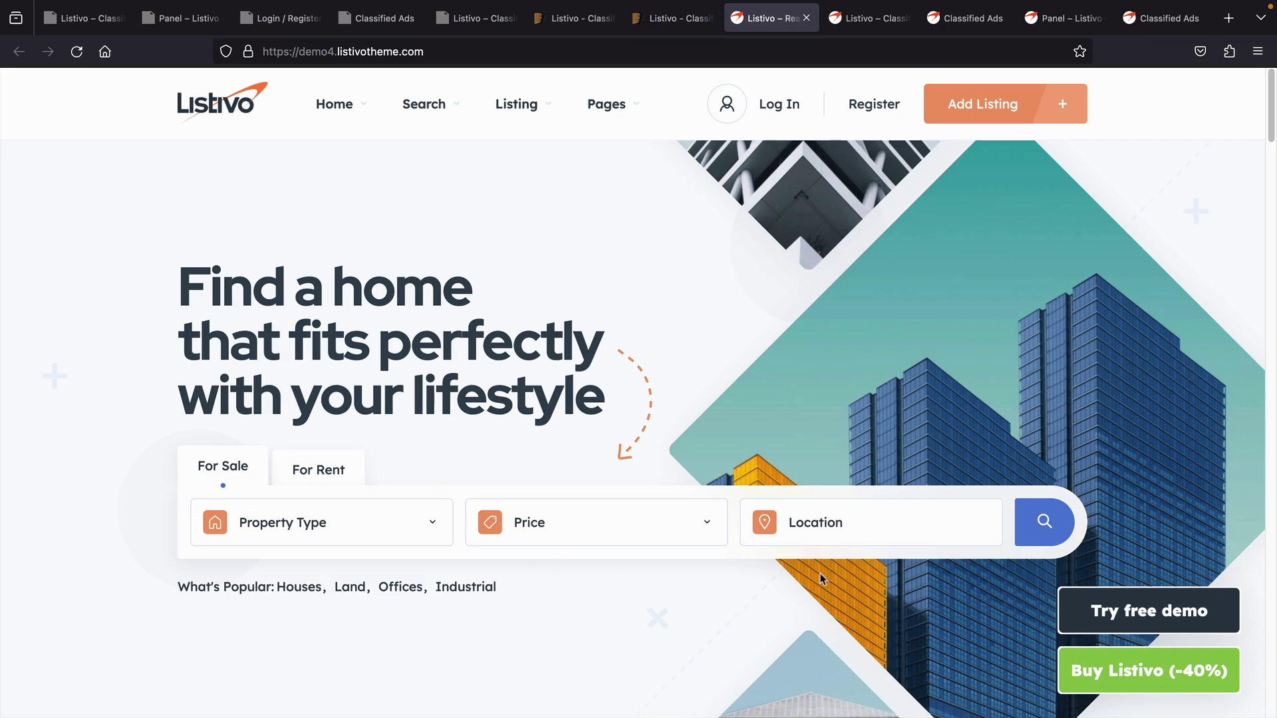
Step: Search the Listivo real estate demo for properties for sale and look over the results
click(1039, 521)
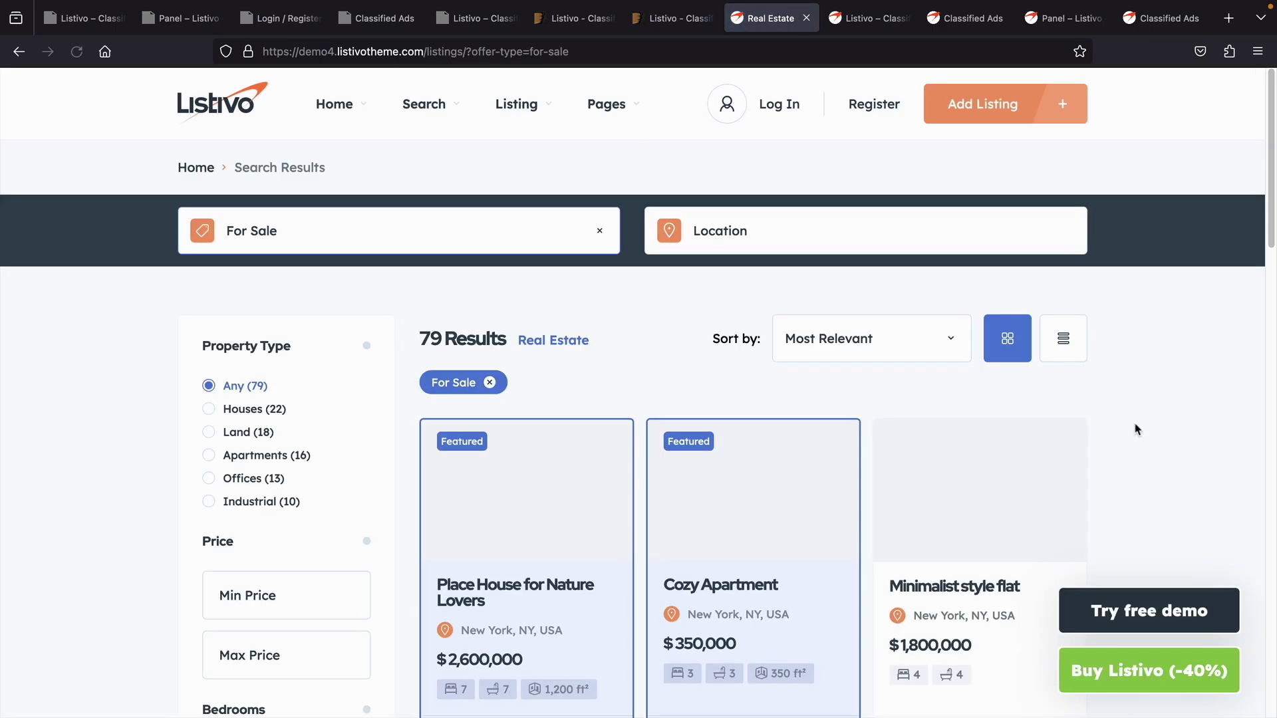
scroll(1135, 427, down, 2)
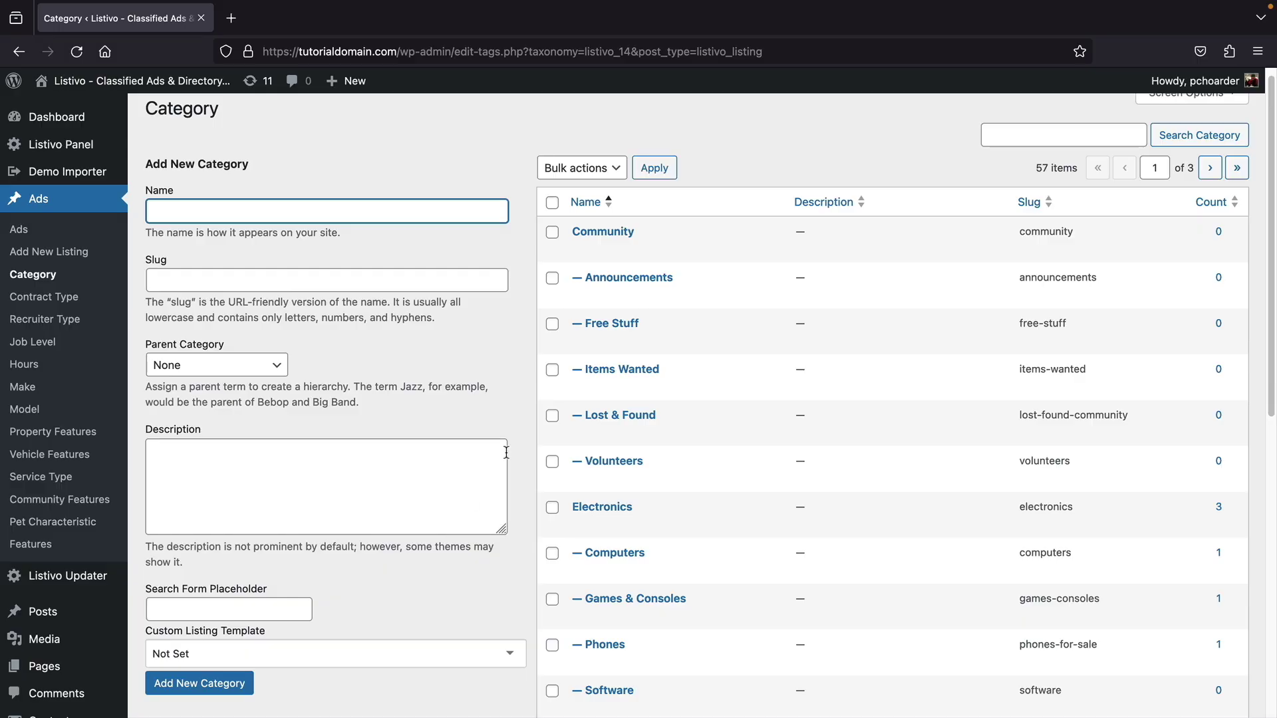
Step: From the ad Category page in the site admin, open the Listivo Panel's Custom Fields and look over the field list
scroll(429, 425, up, 1)
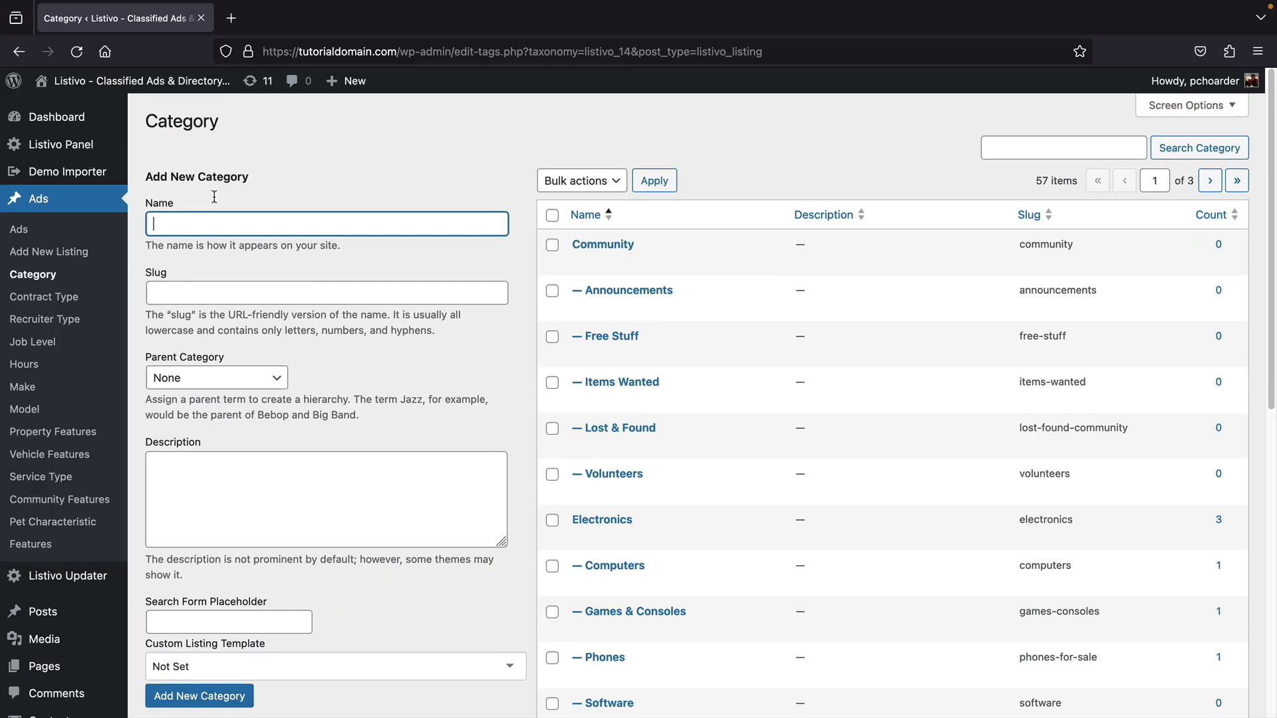
mouse_move(78, 147)
click(189, 266)
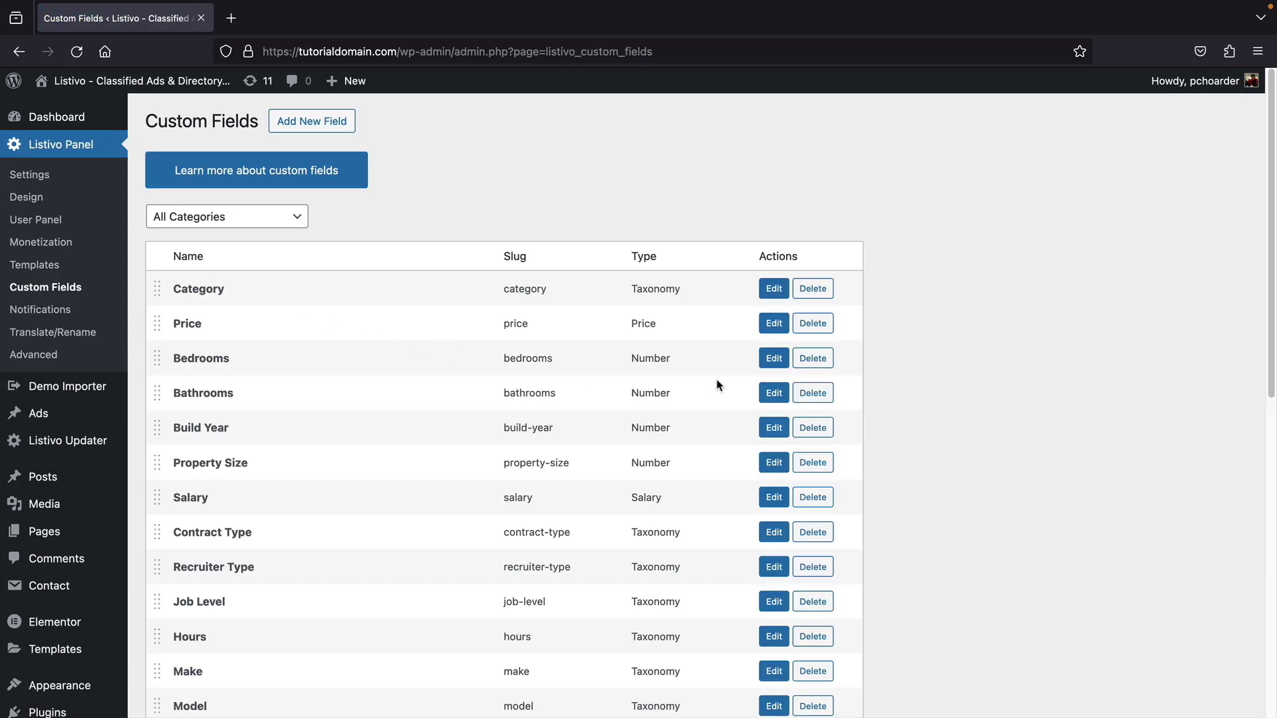
scroll(915, 392, down, 1)
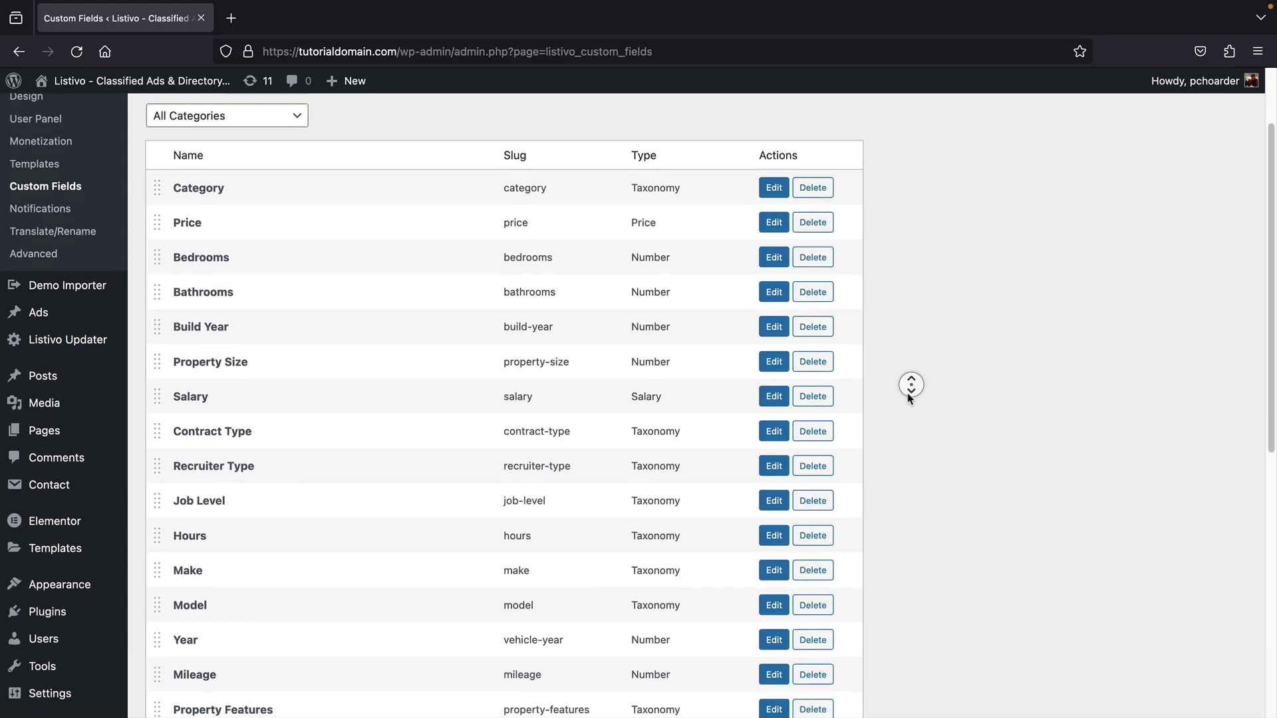
middle_click(908, 394)
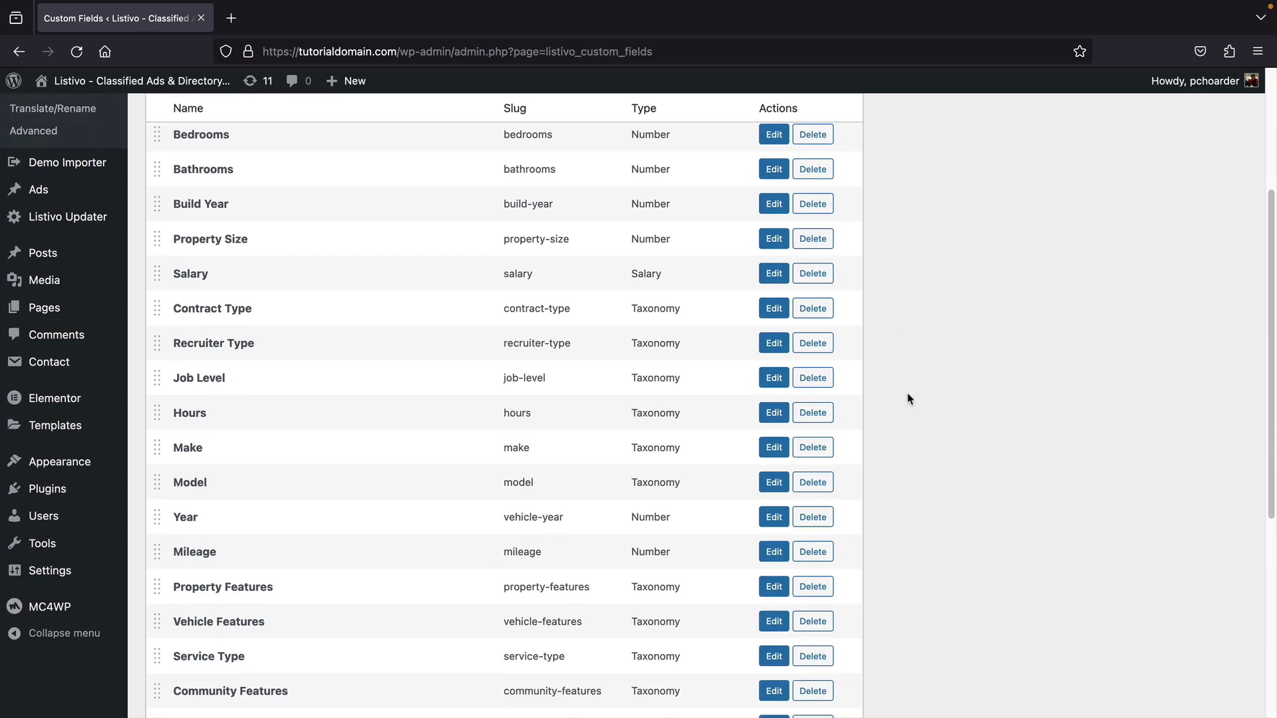
scroll(908, 393, up, 5)
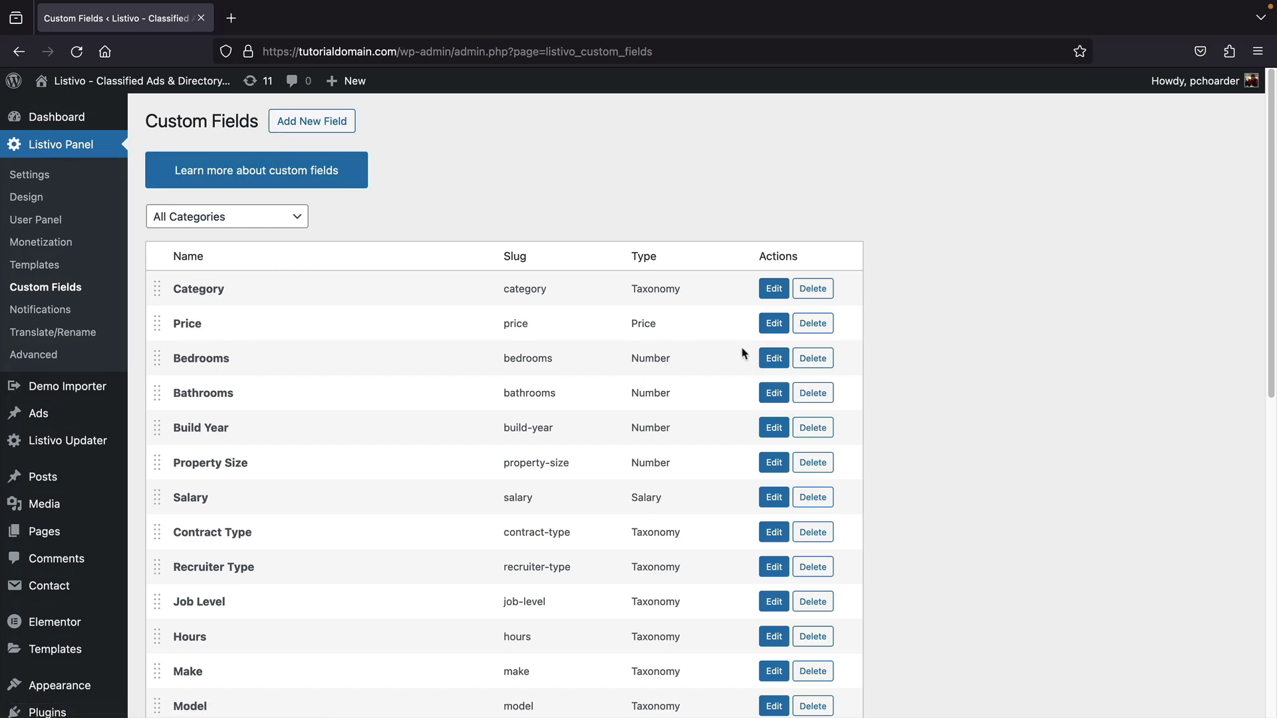
middle_click(947, 330)
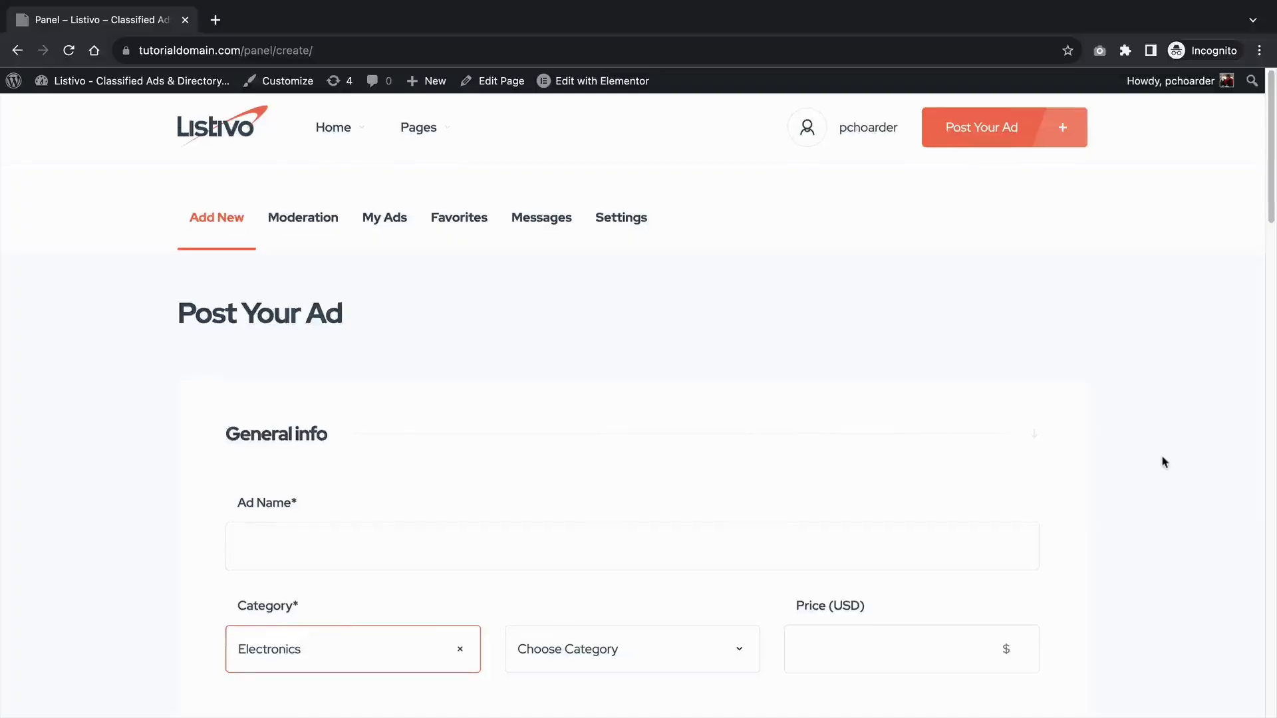
Step: In the Post Your Ad form, select the 1 year warranty feature and the Games & Consoles subcategory, and review the remaining sections
scroll(1163, 460, down, 5)
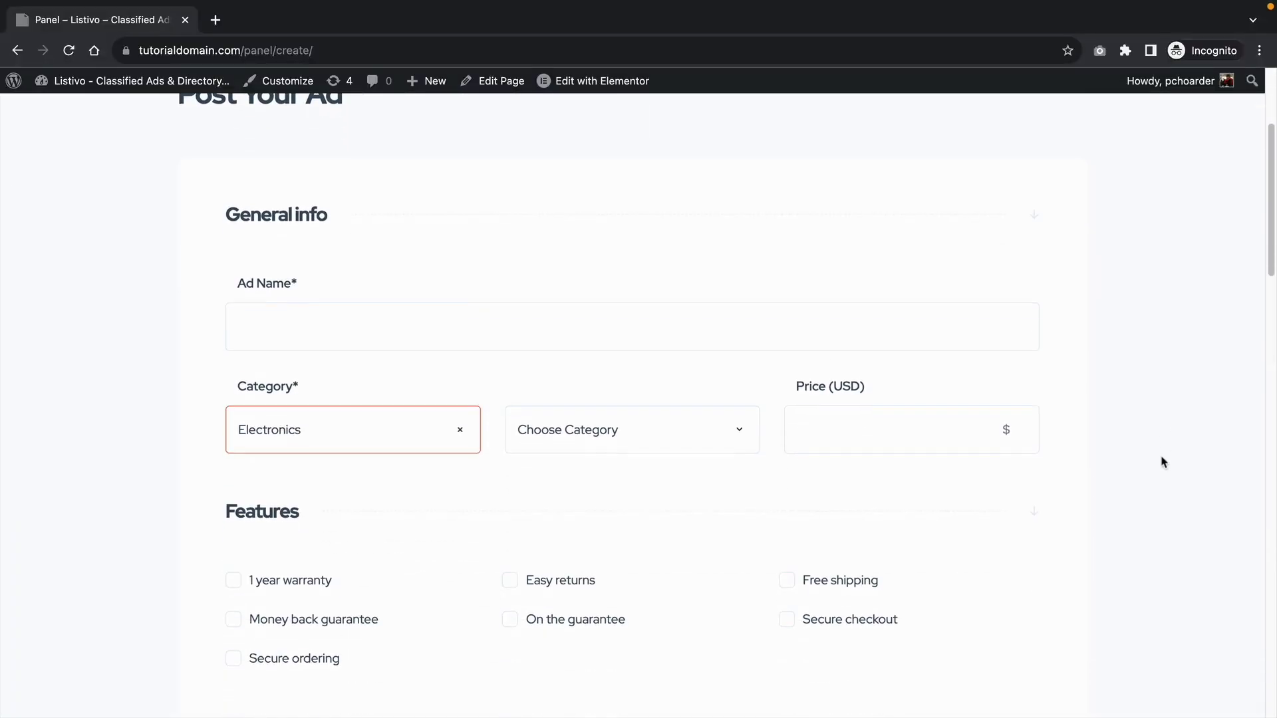
scroll(1164, 461, down, 2)
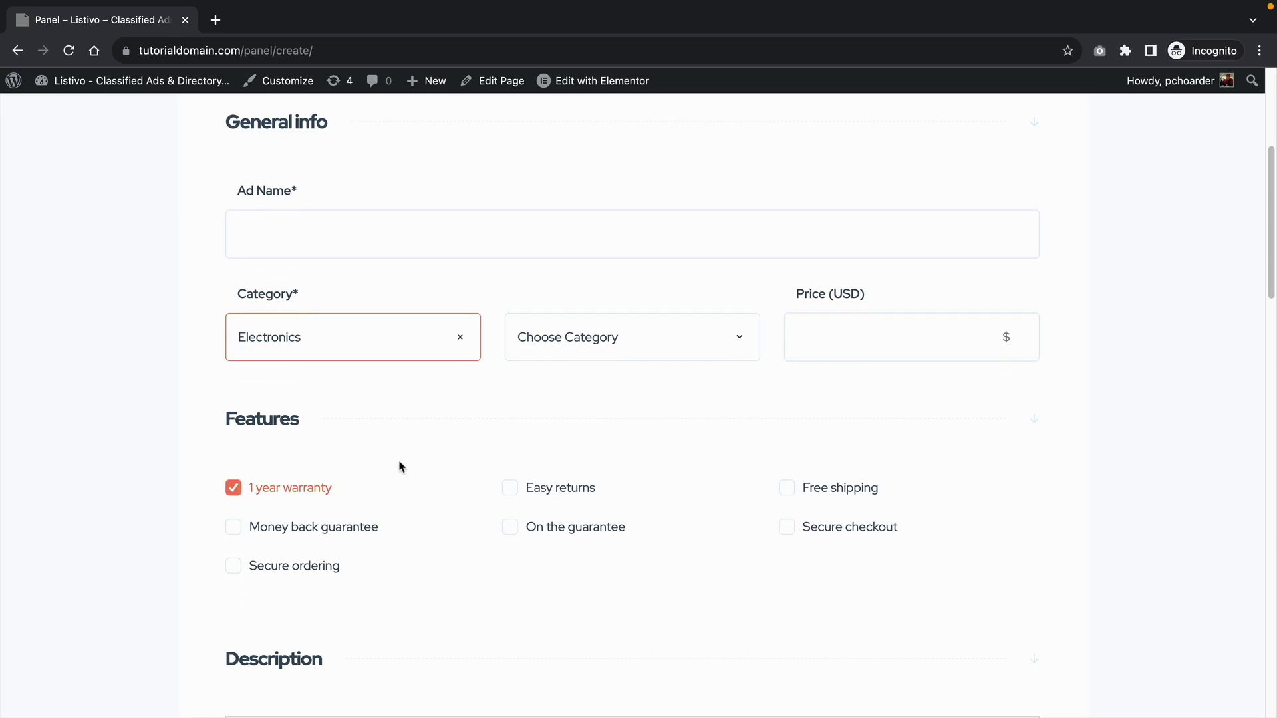
scroll(402, 466, down, 2)
click(596, 263)
click(588, 322)
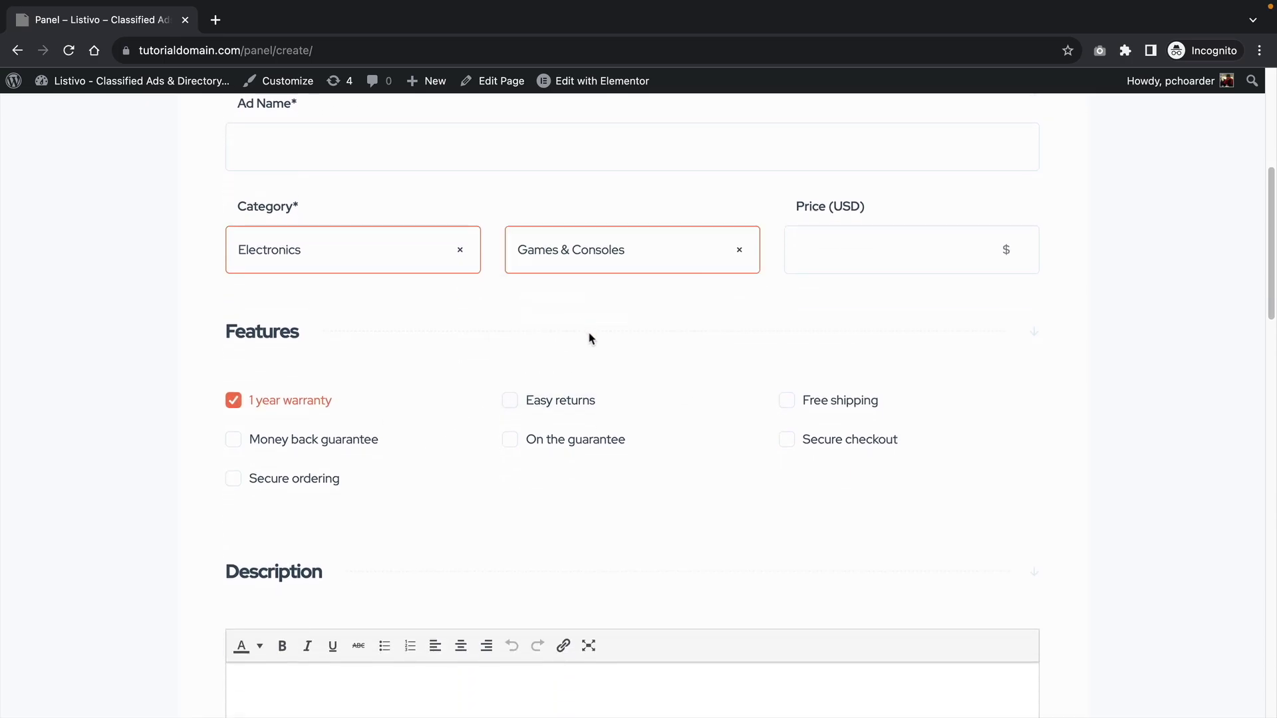
scroll(588, 339, down, 18)
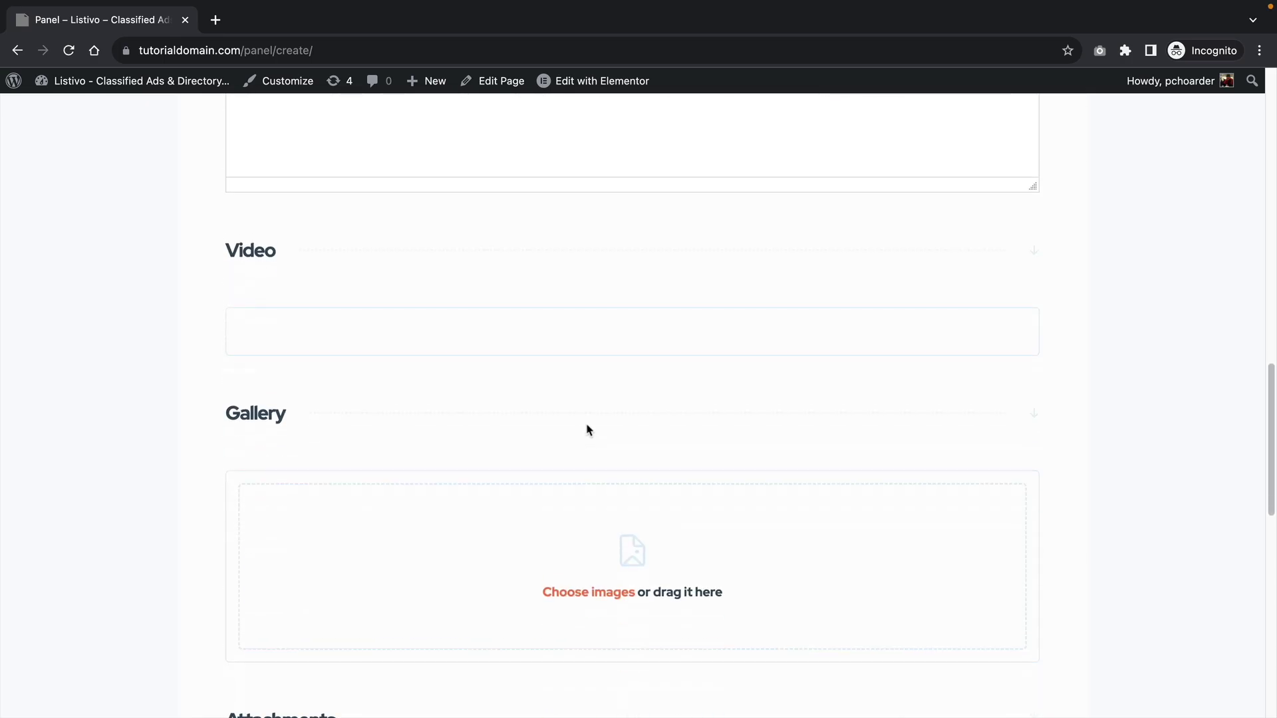
scroll(586, 430, down, 15)
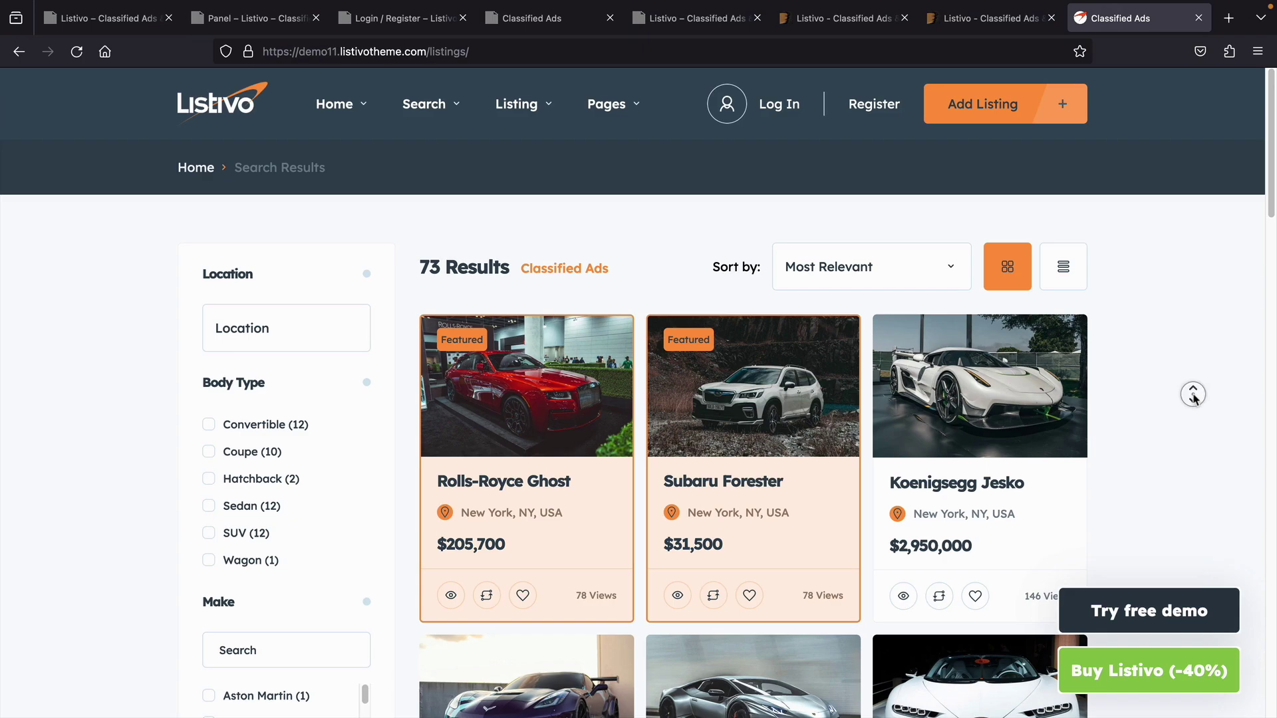
Step: Look over the car listings demo and run a For Sale search in the Listivo real estate demo
scroll(1193, 397, down, 3)
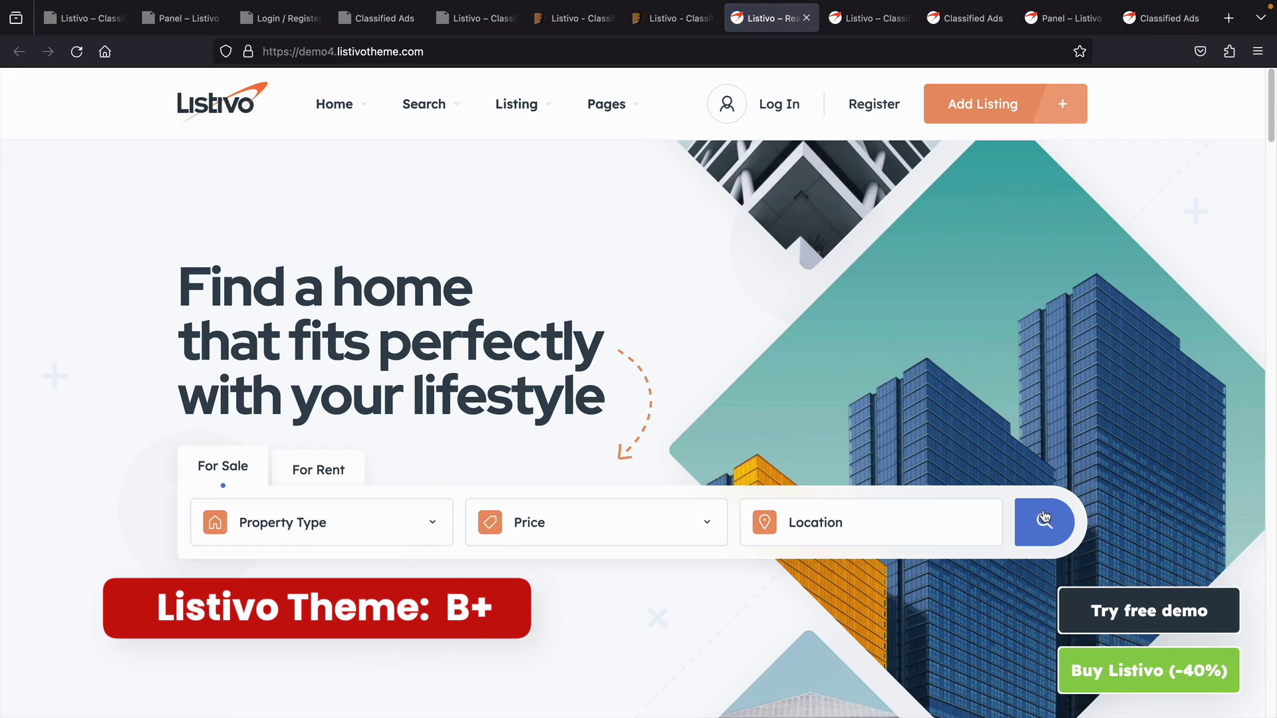
click(1042, 523)
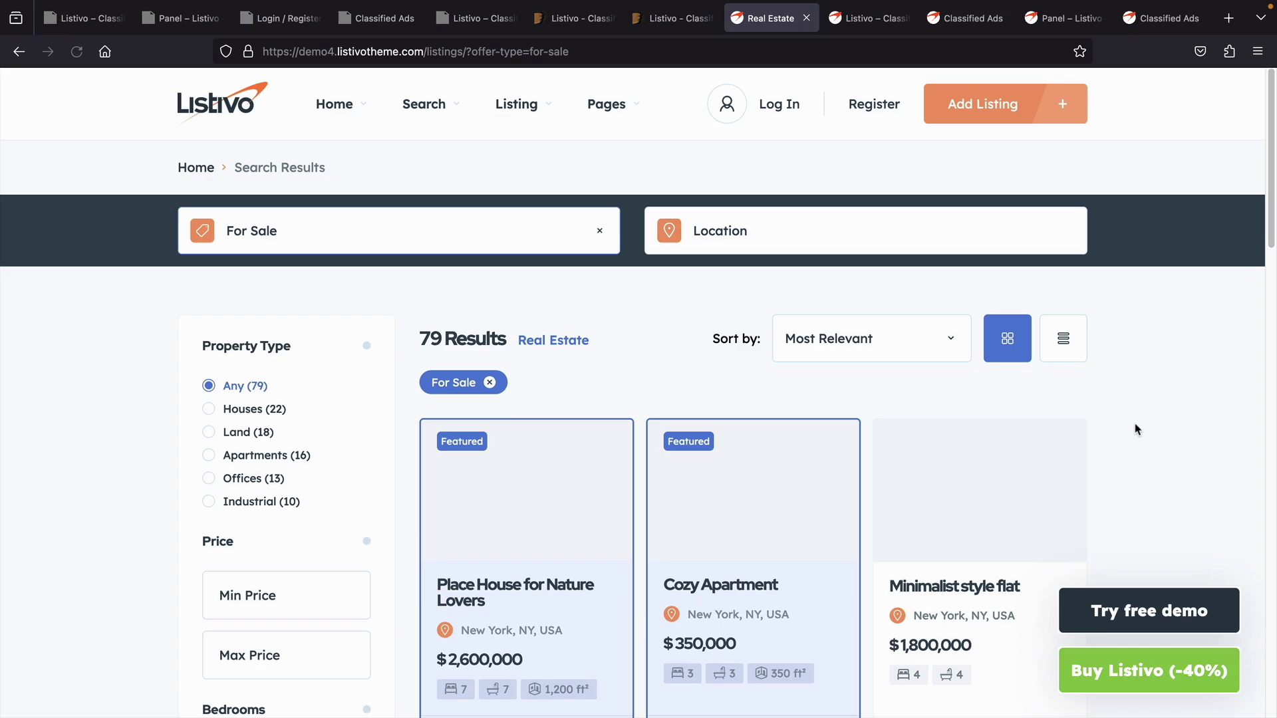
middle_click(1135, 424)
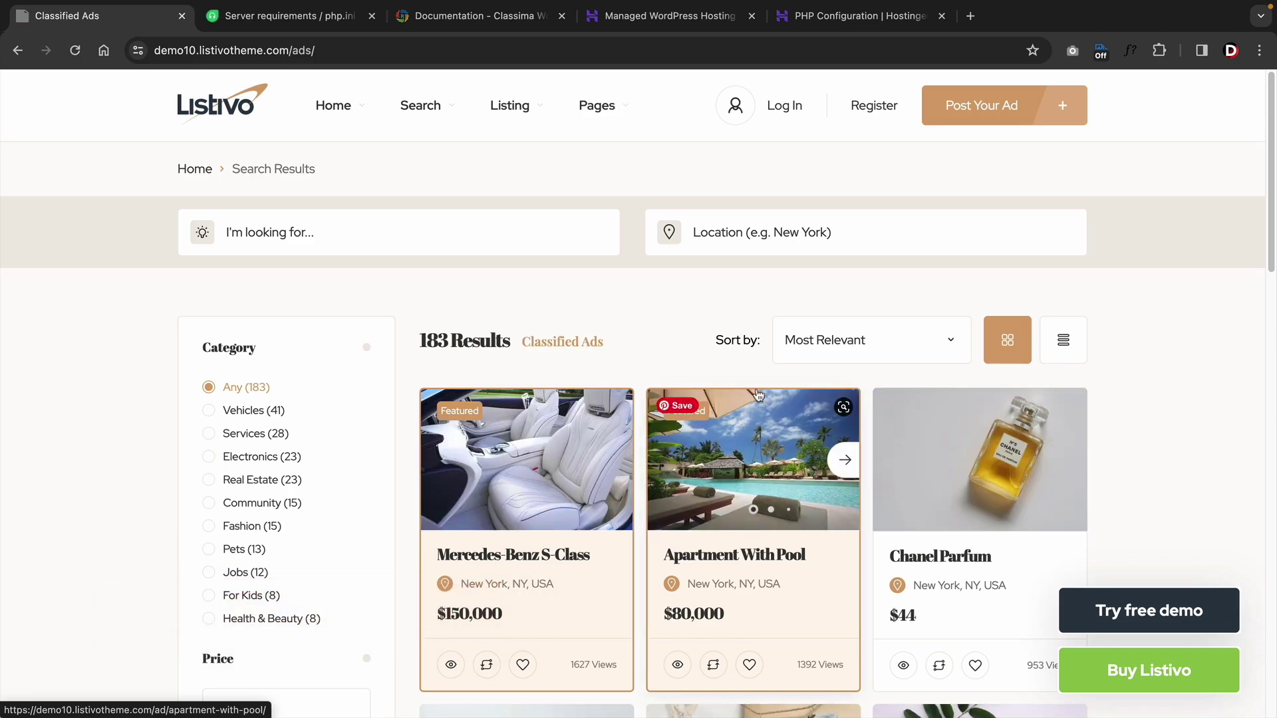
Step: Look over the ad cards and category filters on the Listivo classified ads demo's search results page
scroll(713, 325, down, 5)
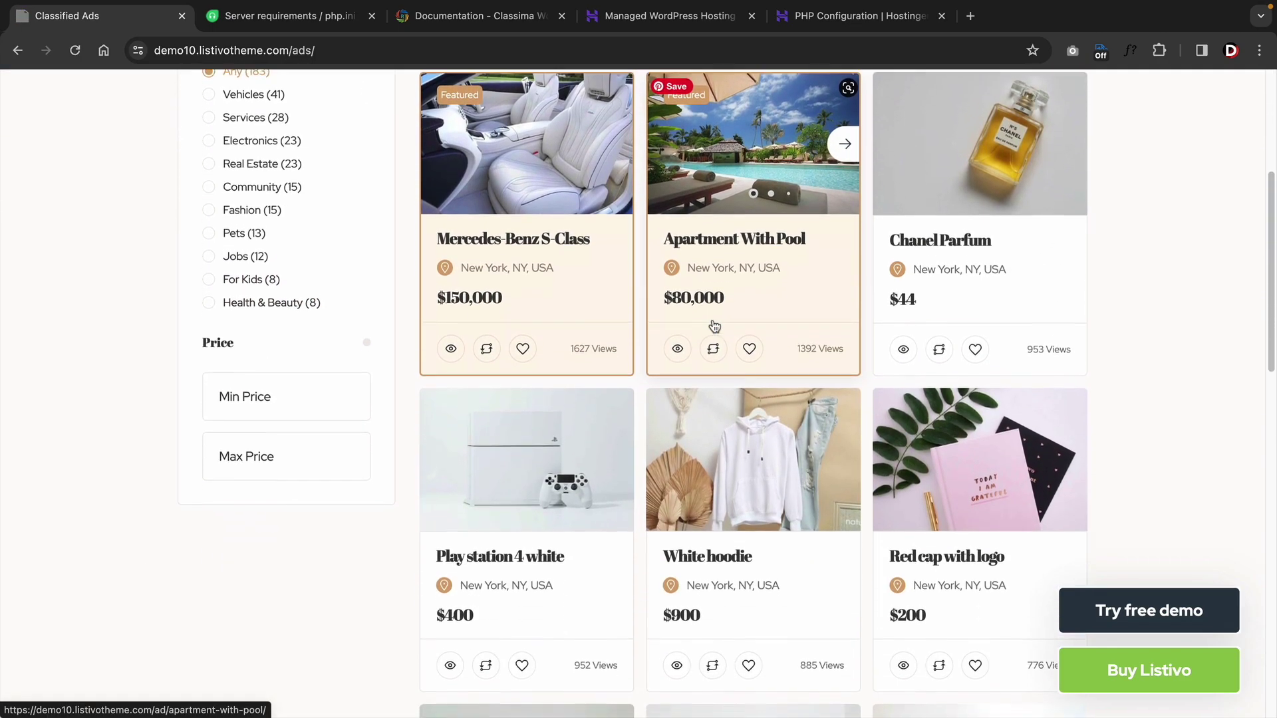
scroll(713, 325, down, 10)
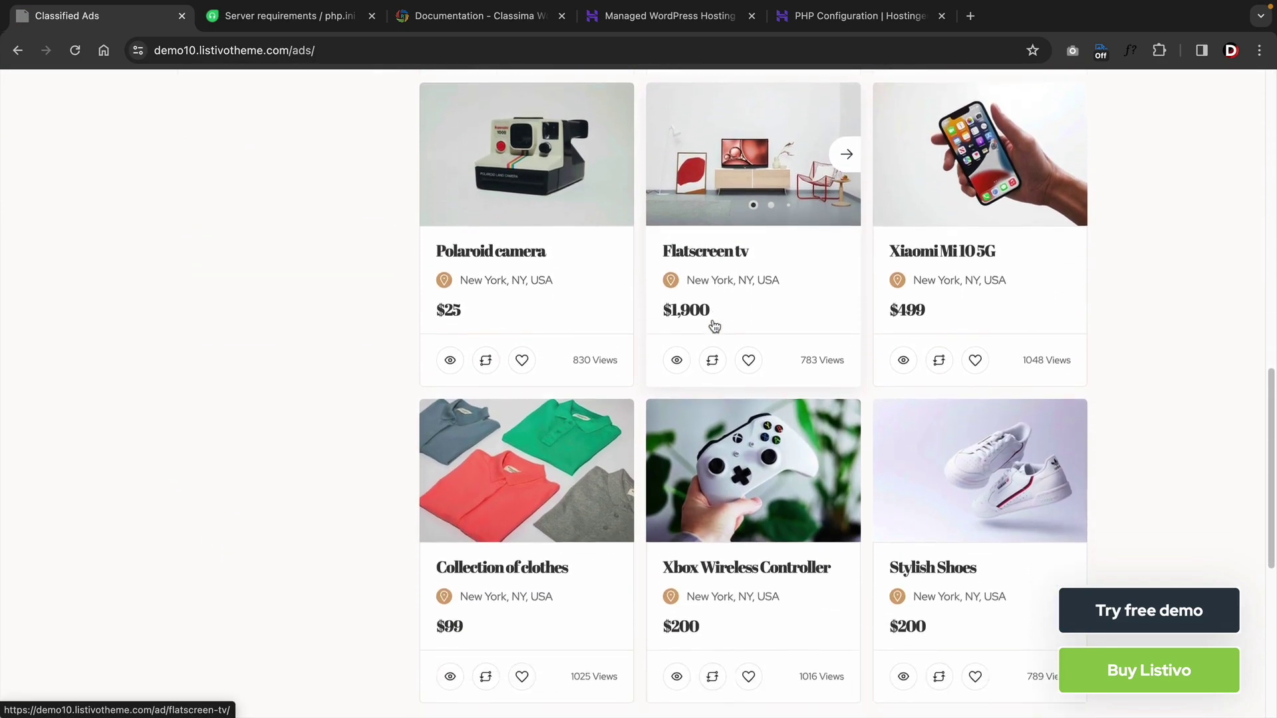
scroll(714, 325, down, 4)
scroll(713, 326, up, 7)
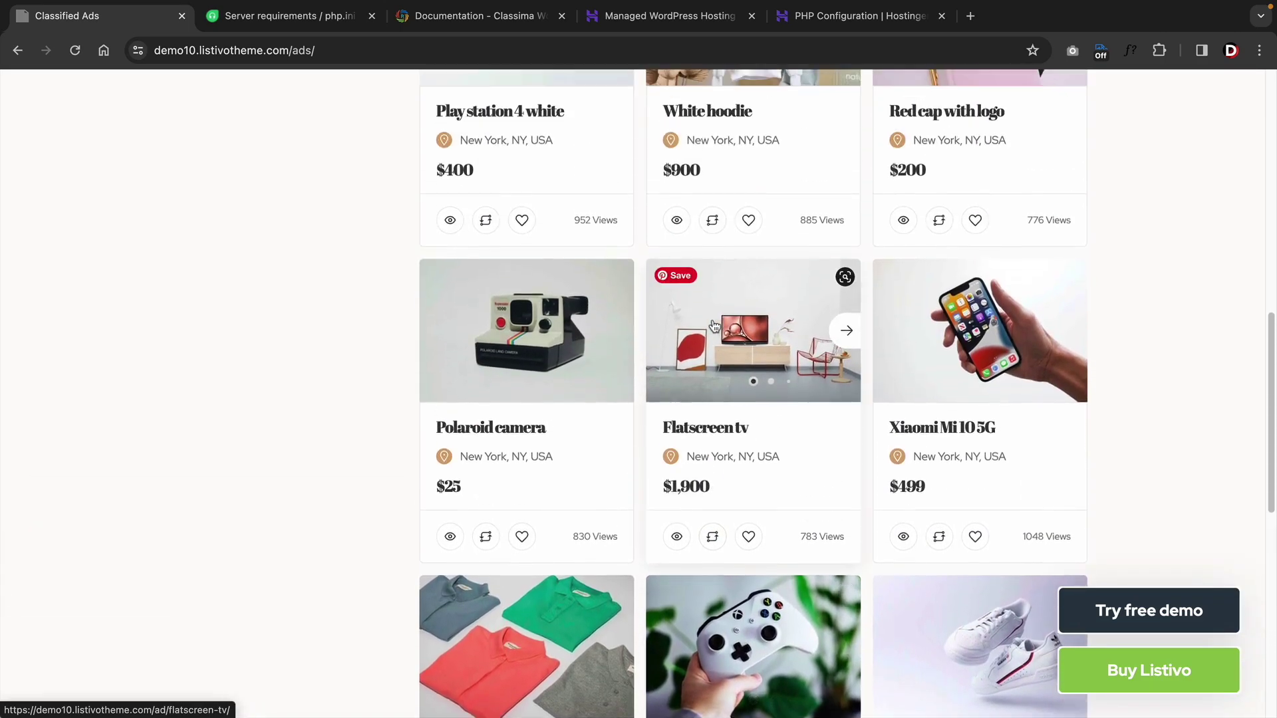
scroll(714, 325, up, 12)
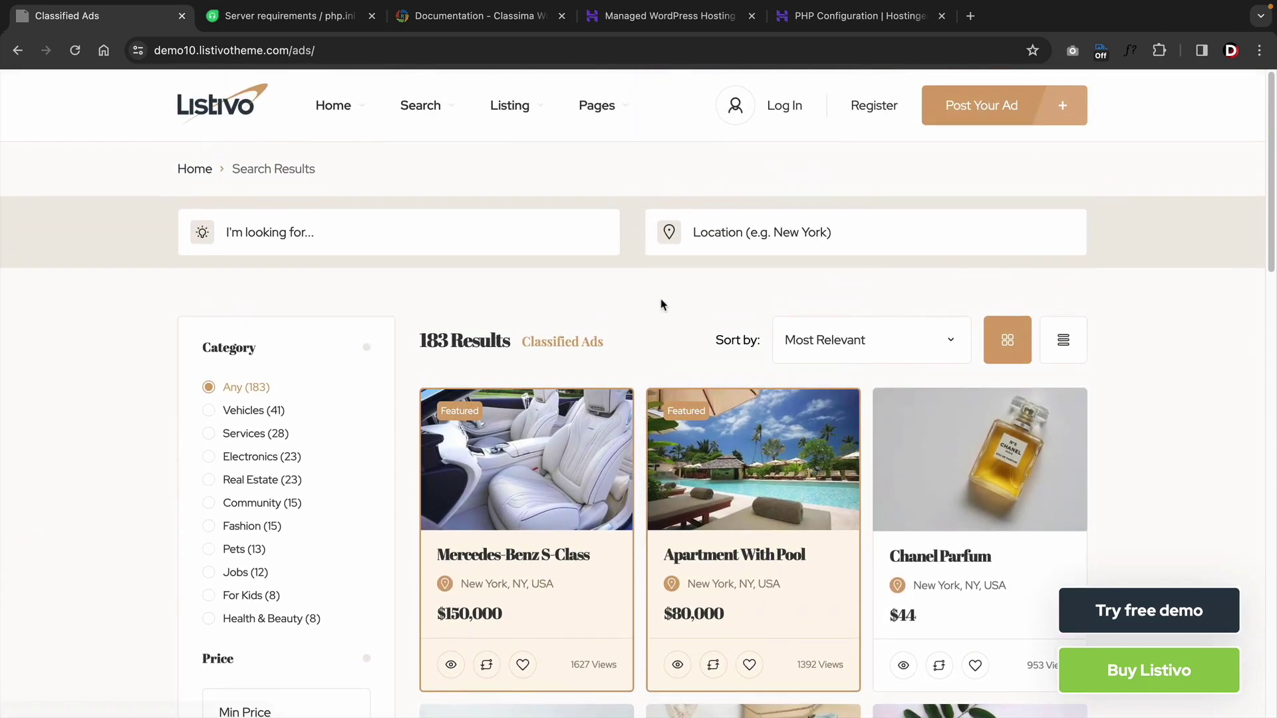
Step: Compare Listivo's PHP settings requirements with the Classima documentation's requirements, including the WordPress memory limit
click(308, 27)
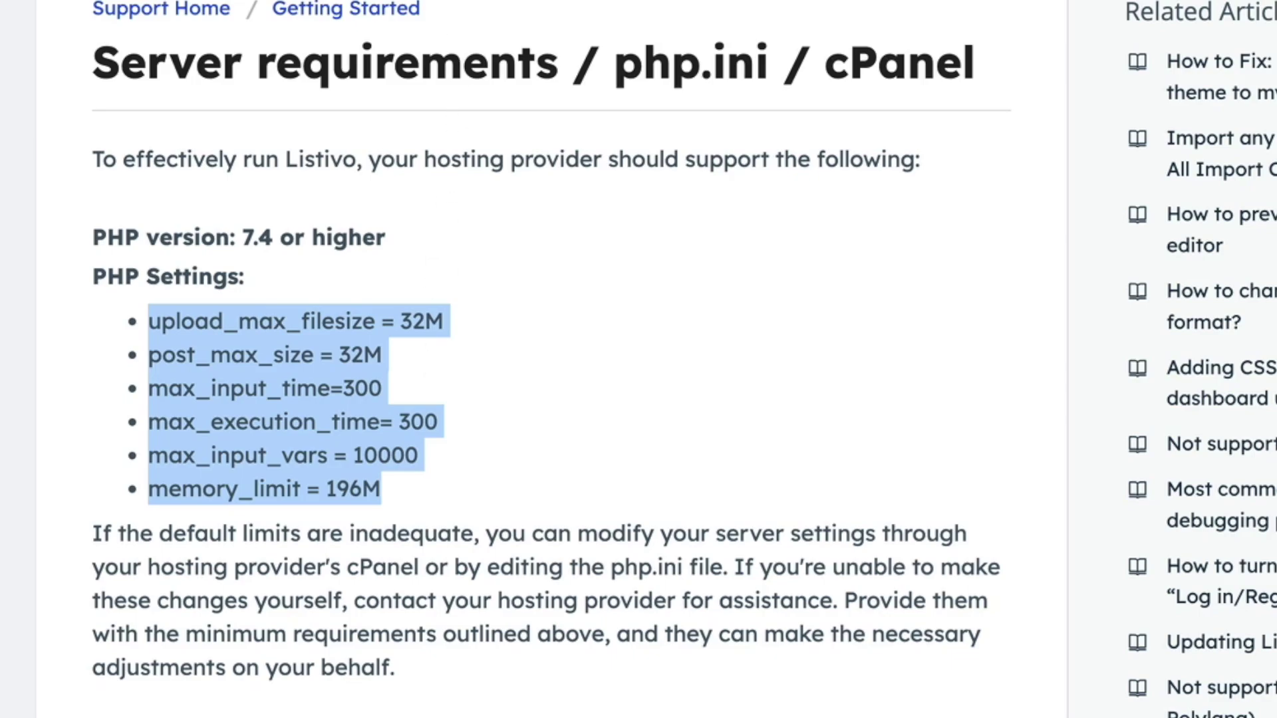
click(437, 27)
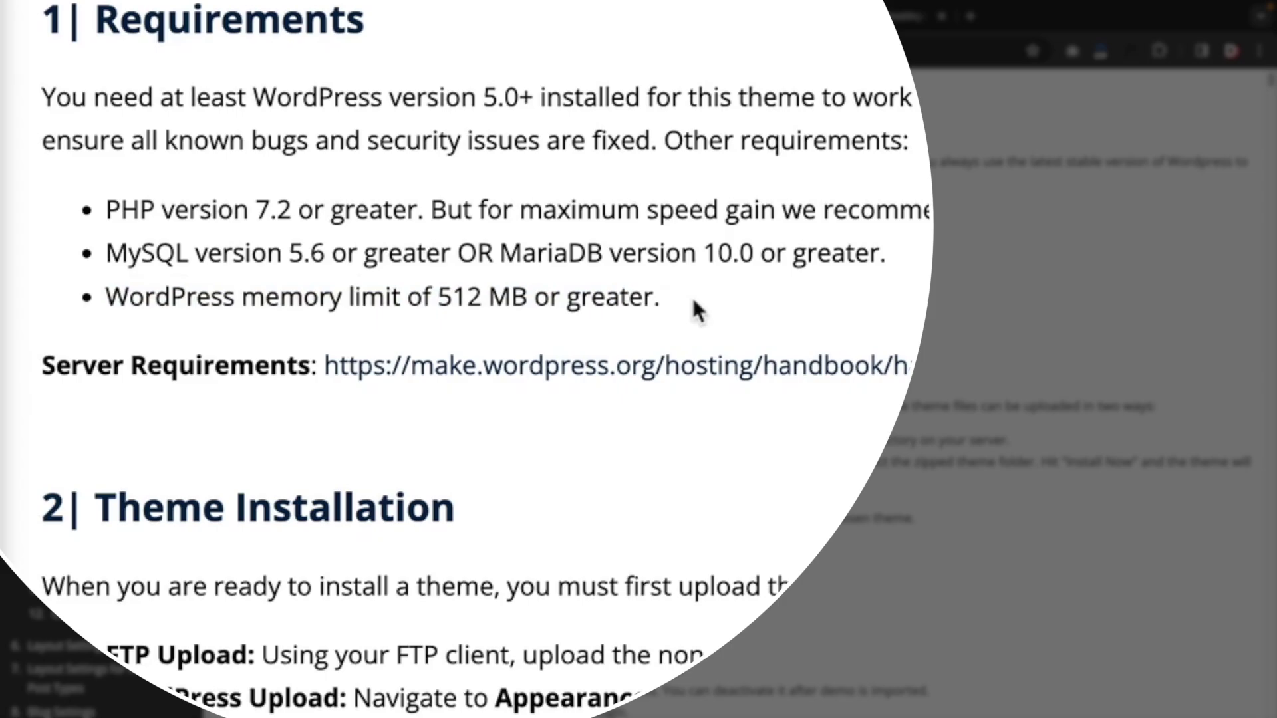
drag(696, 309, 106, 297)
click(107, 297)
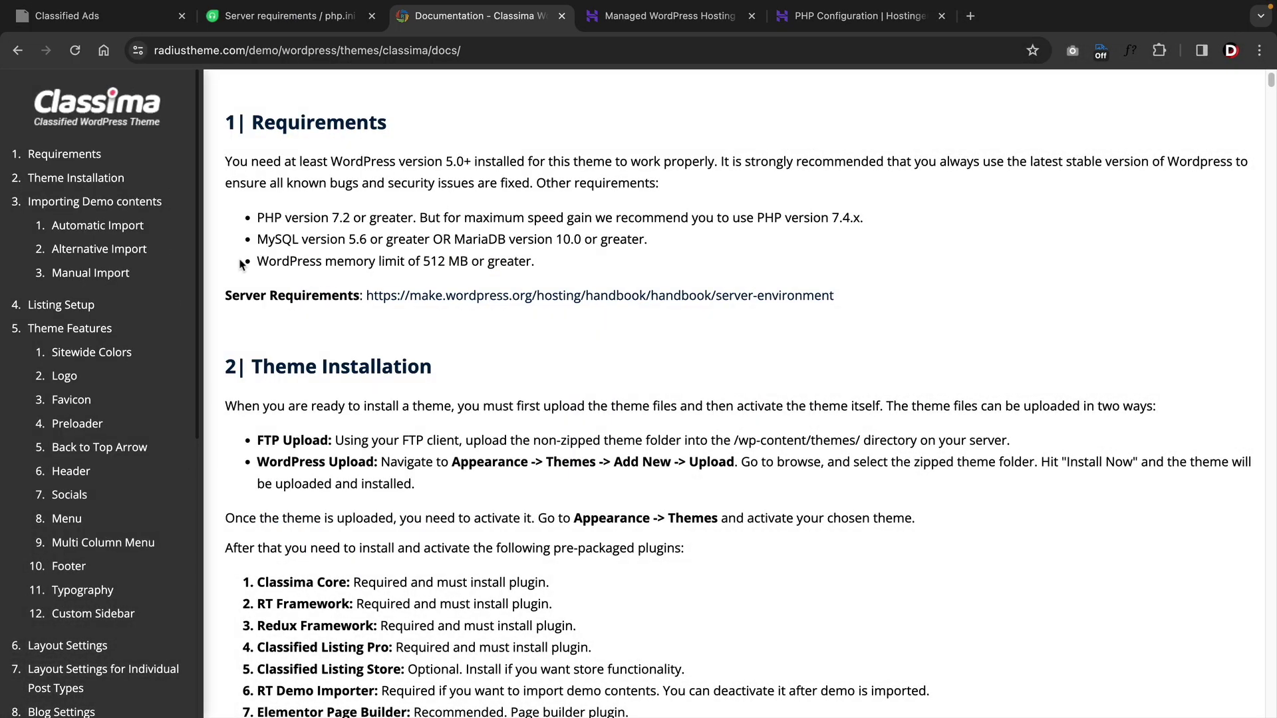
click(666, 16)
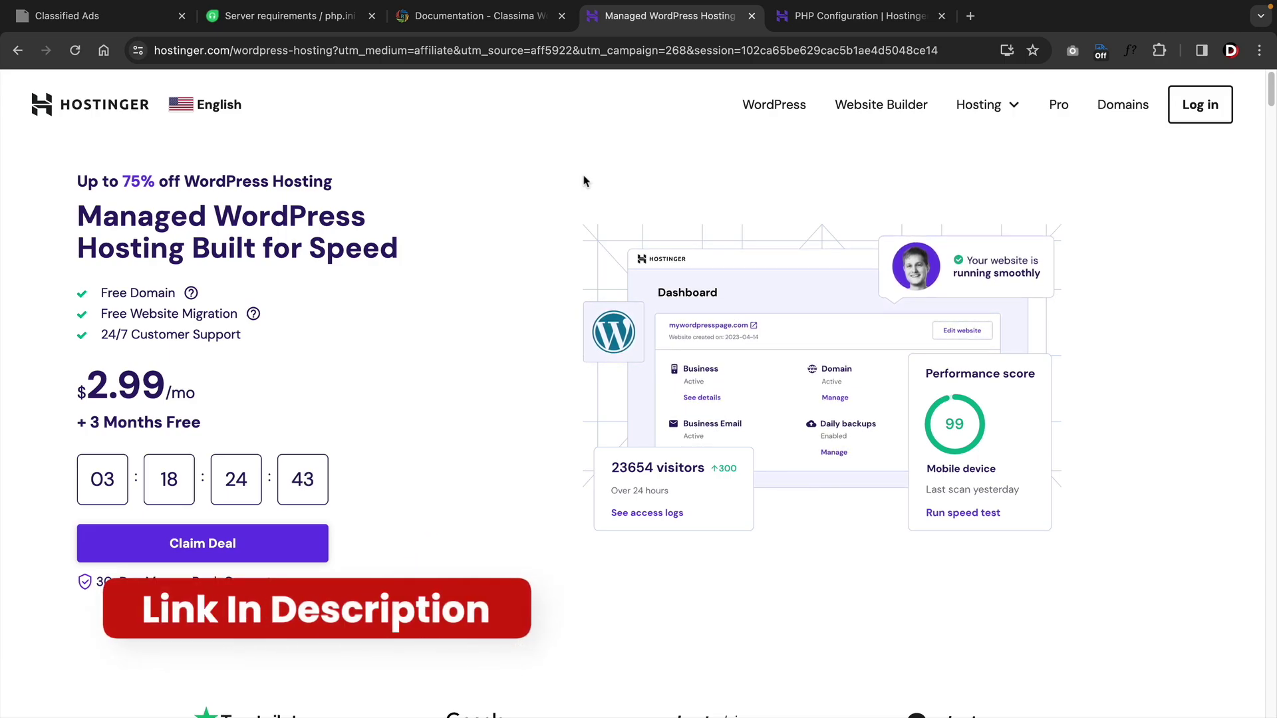
click(858, 16)
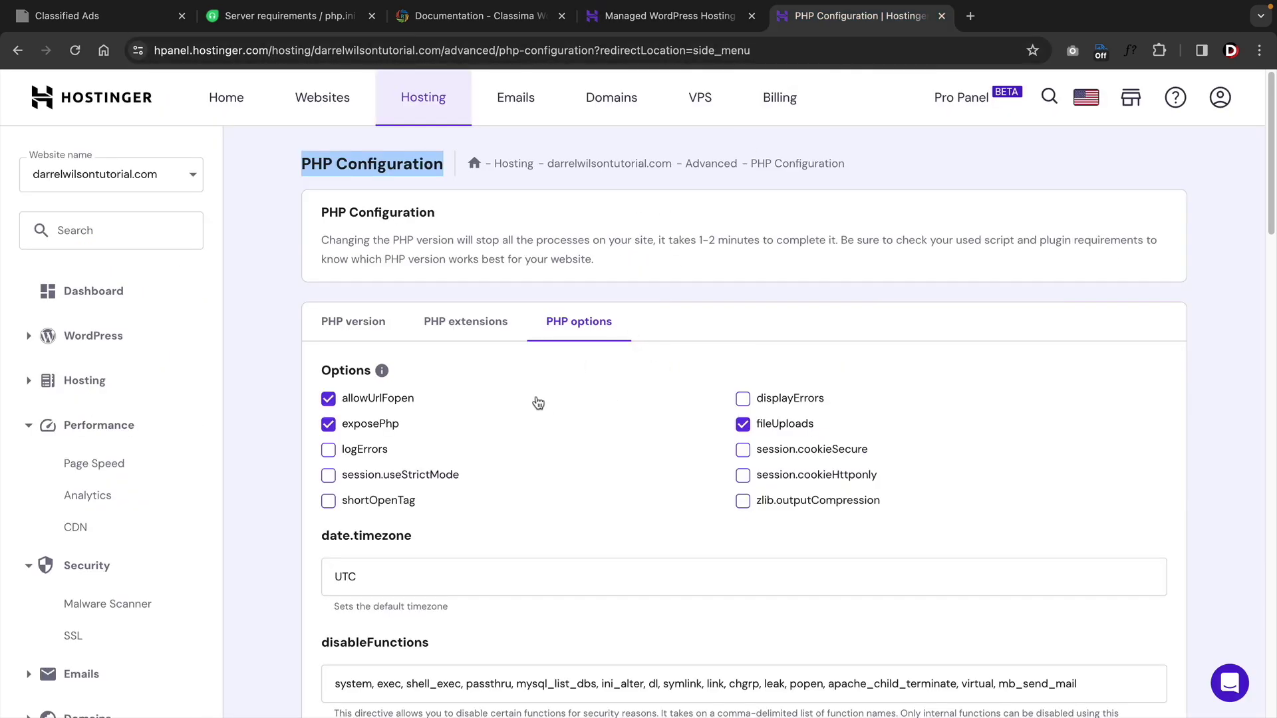
scroll(538, 403, down, 10)
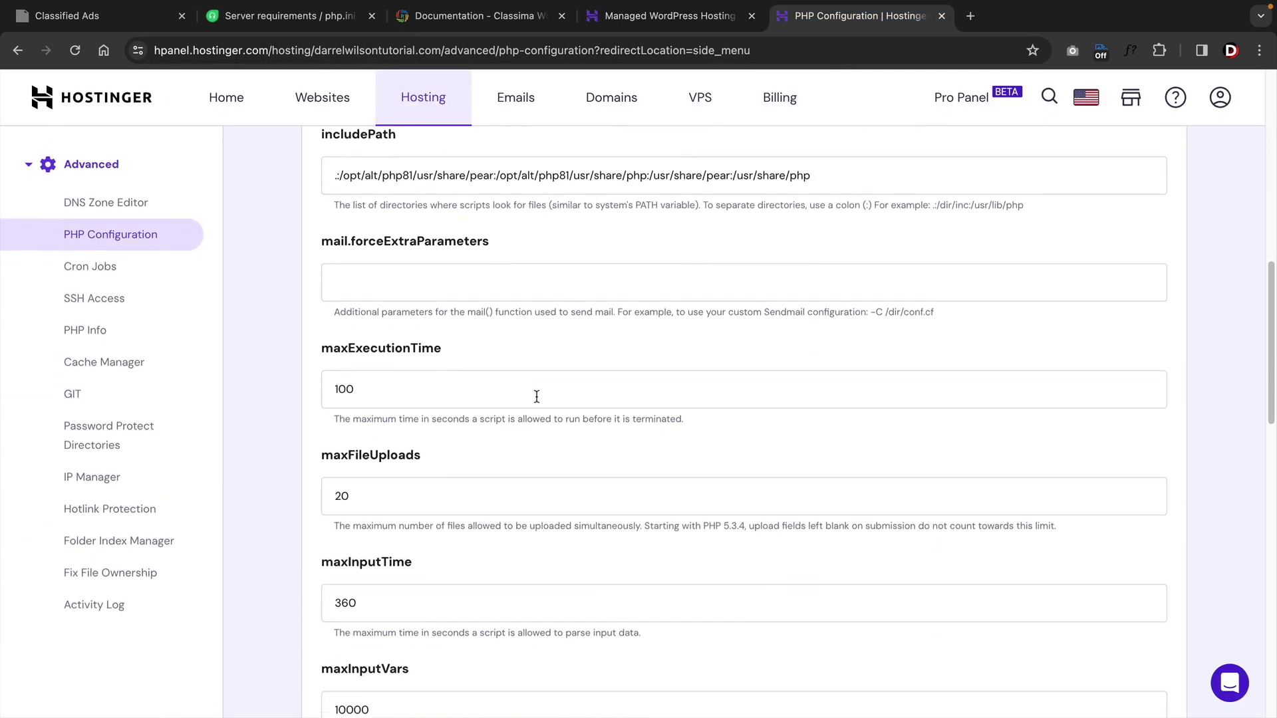
scroll(542, 392, down, 1)
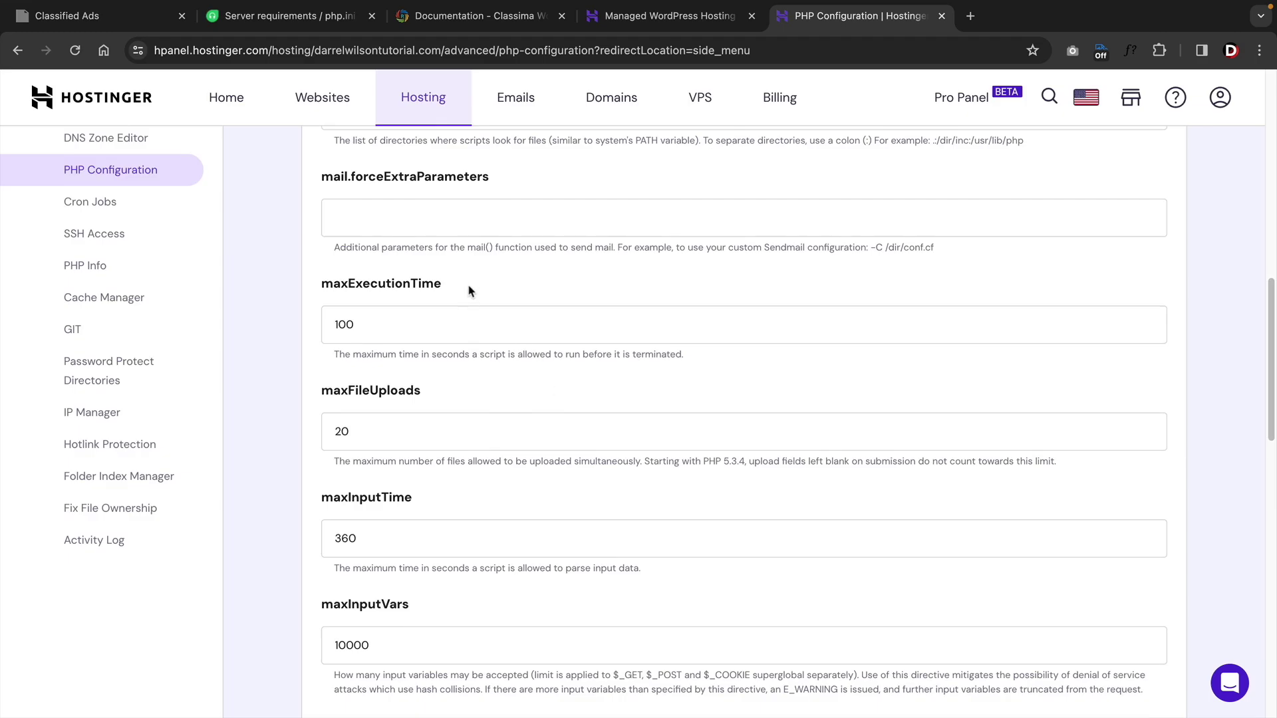
drag(469, 291, 320, 287)
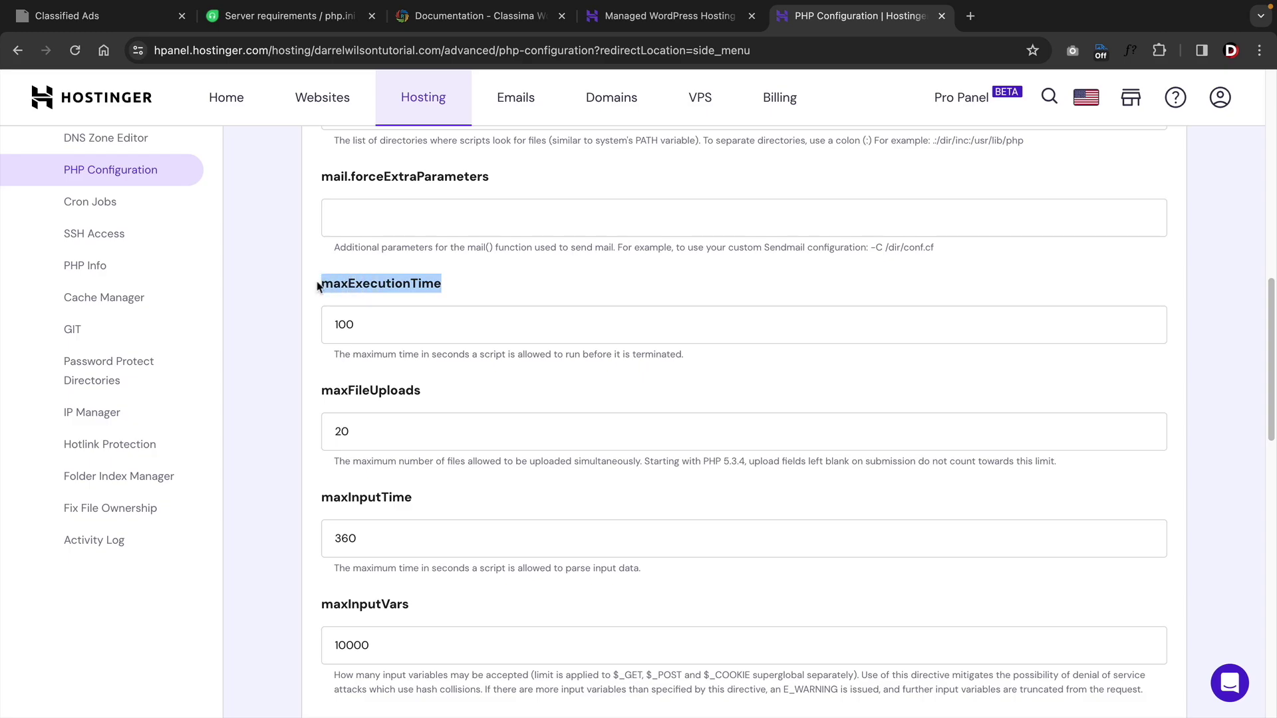
click(331, 25)
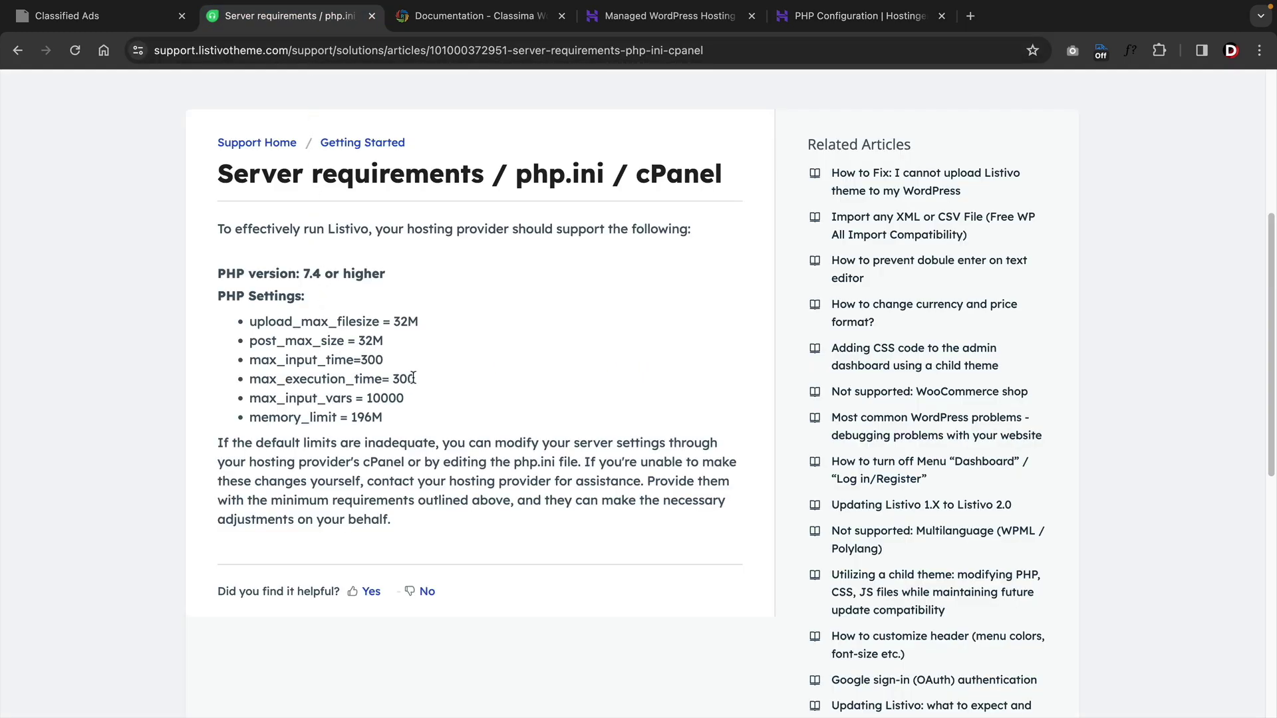
Step: Change maxExecutionTime in Hostinger's PHP configuration to match Listivo's max_execution_time requirement of 300
drag(414, 378, 250, 376)
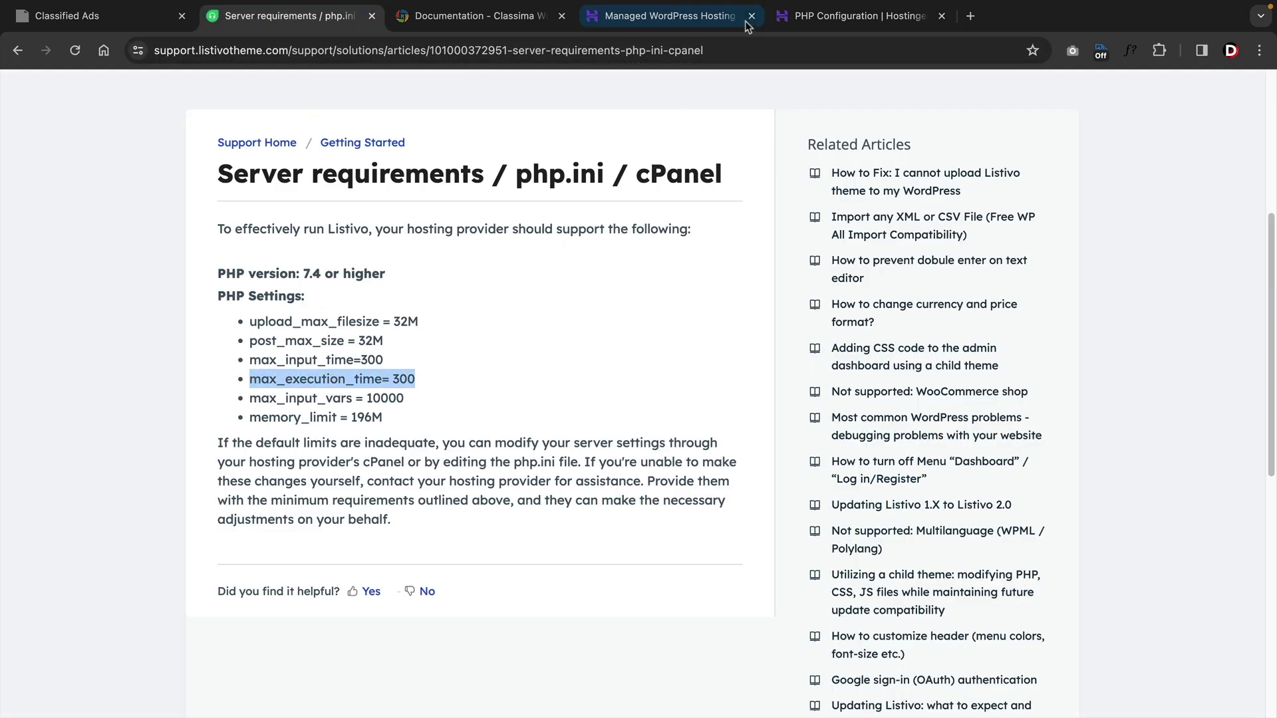
click(791, 17)
drag(447, 342, 298, 326)
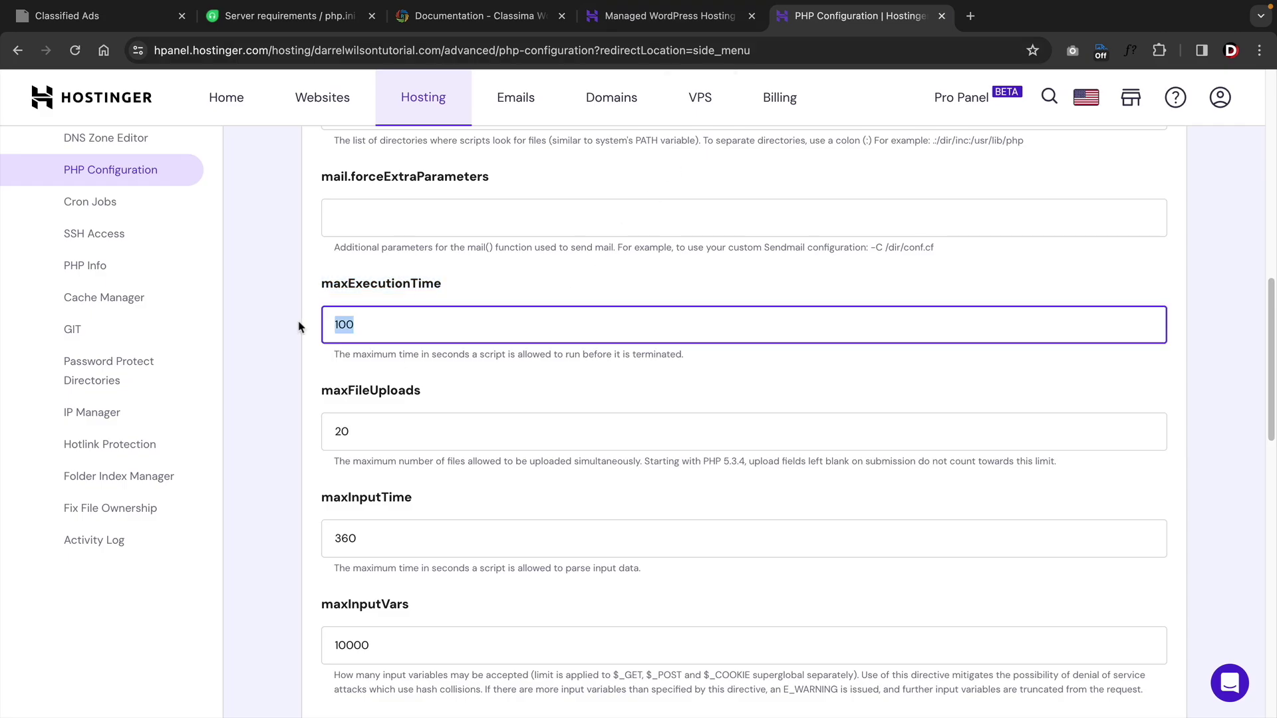
text(30)
Step: Check Classima's 512 MB WordPress memory requirement and select 2048M as the memoryLimit in Hostinger's PHP configuration
click(496, 25)
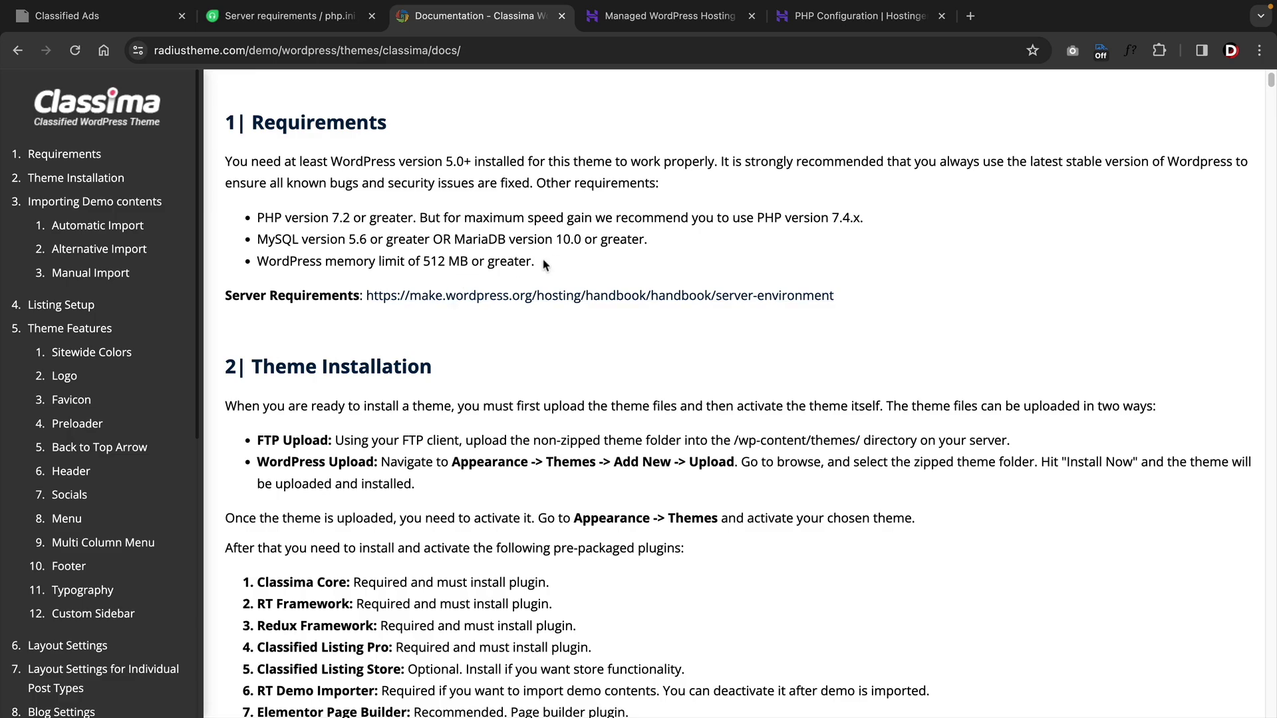
drag(544, 265, 262, 261)
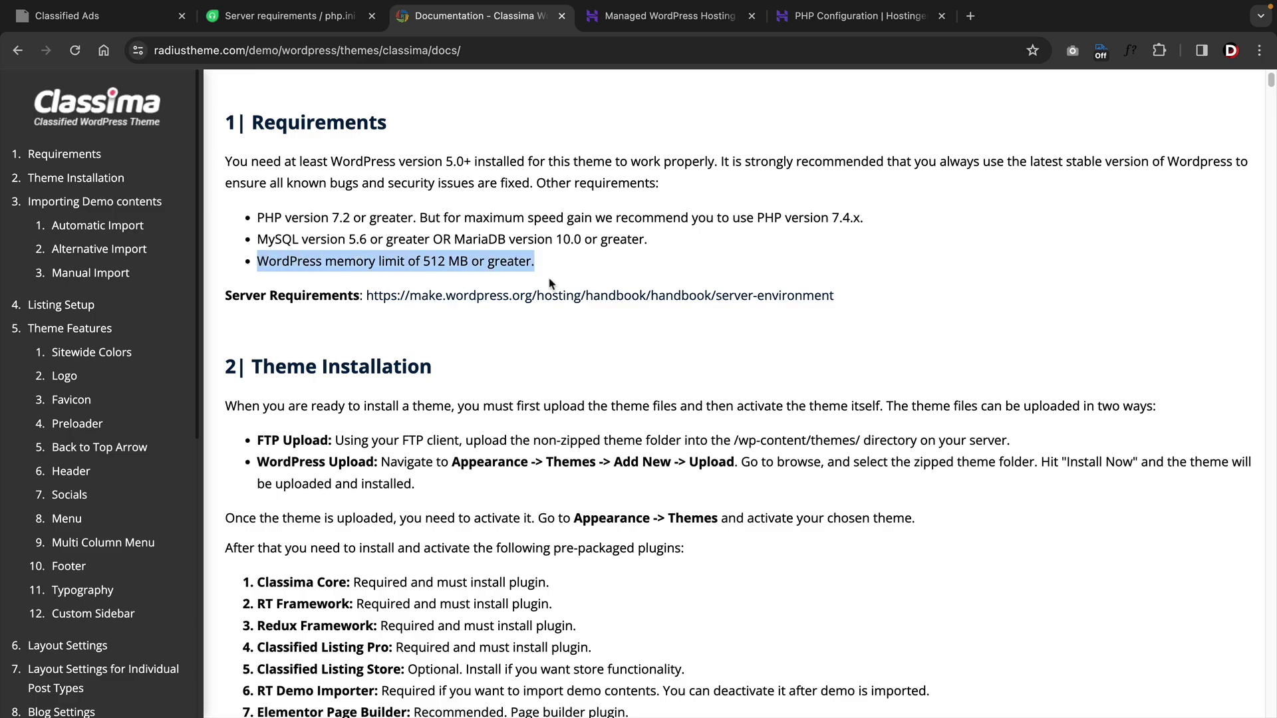
key(ctrl+Tab)
key(ctrl+Tab)
scroll(576, 365, down, 5)
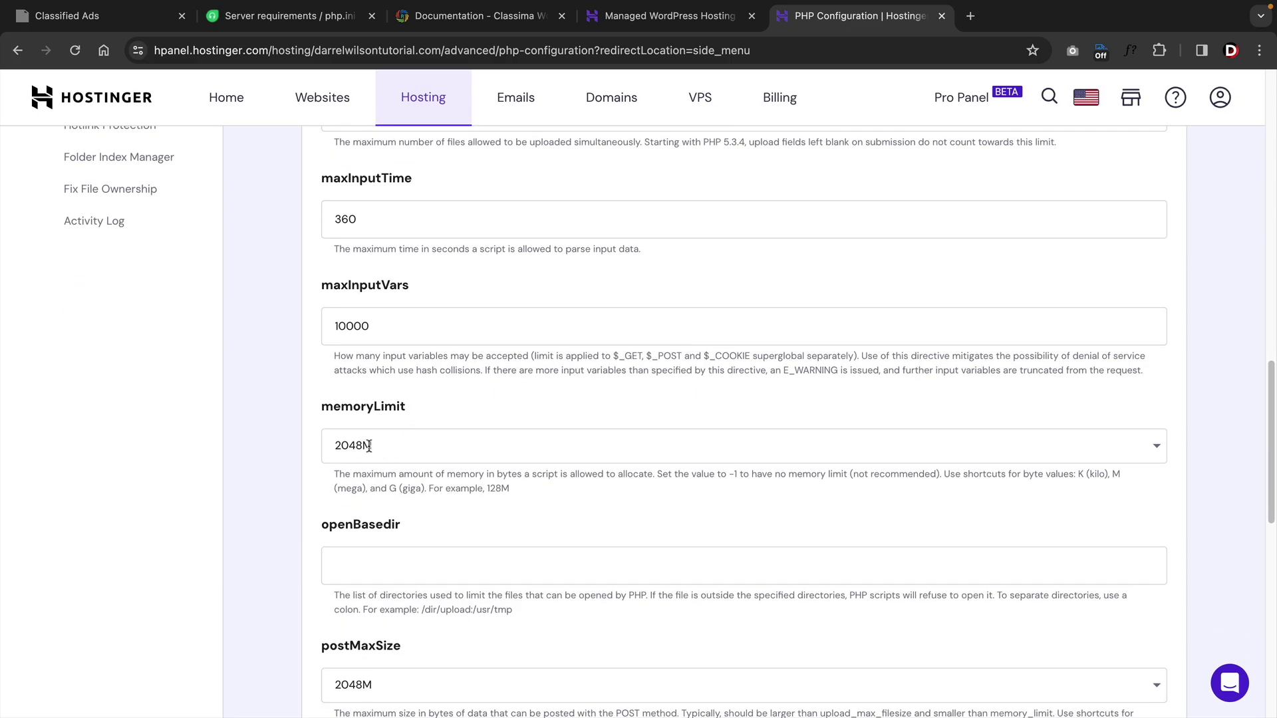
click(369, 446)
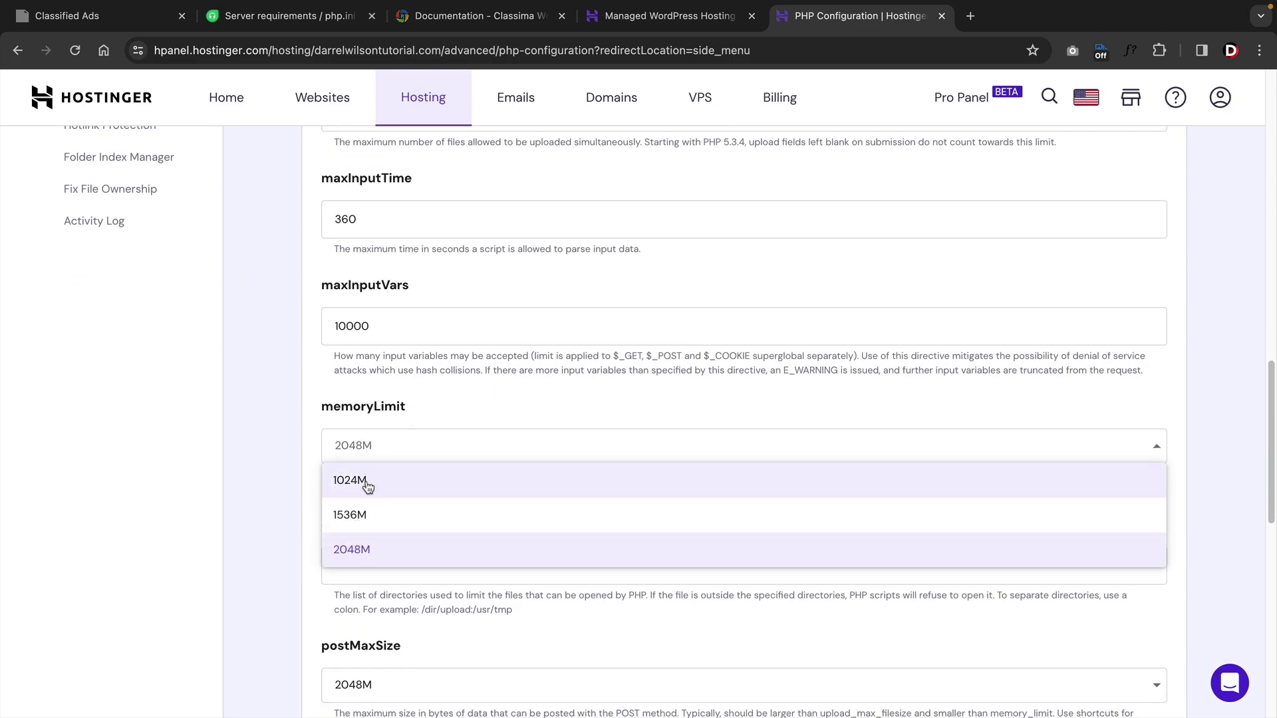
click(360, 547)
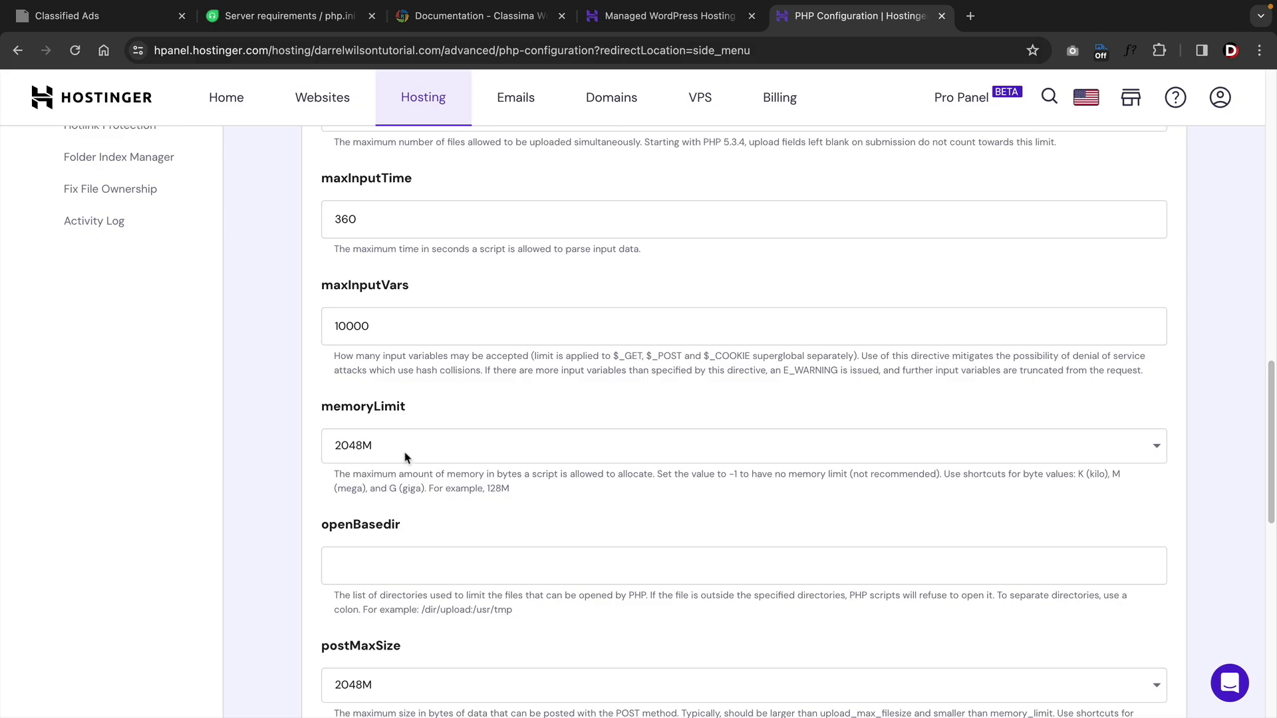
Step: Go to the plans on Hostinger's WordPress hosting page and add the Business plan to the cart
key(ctrl+shift+Tab)
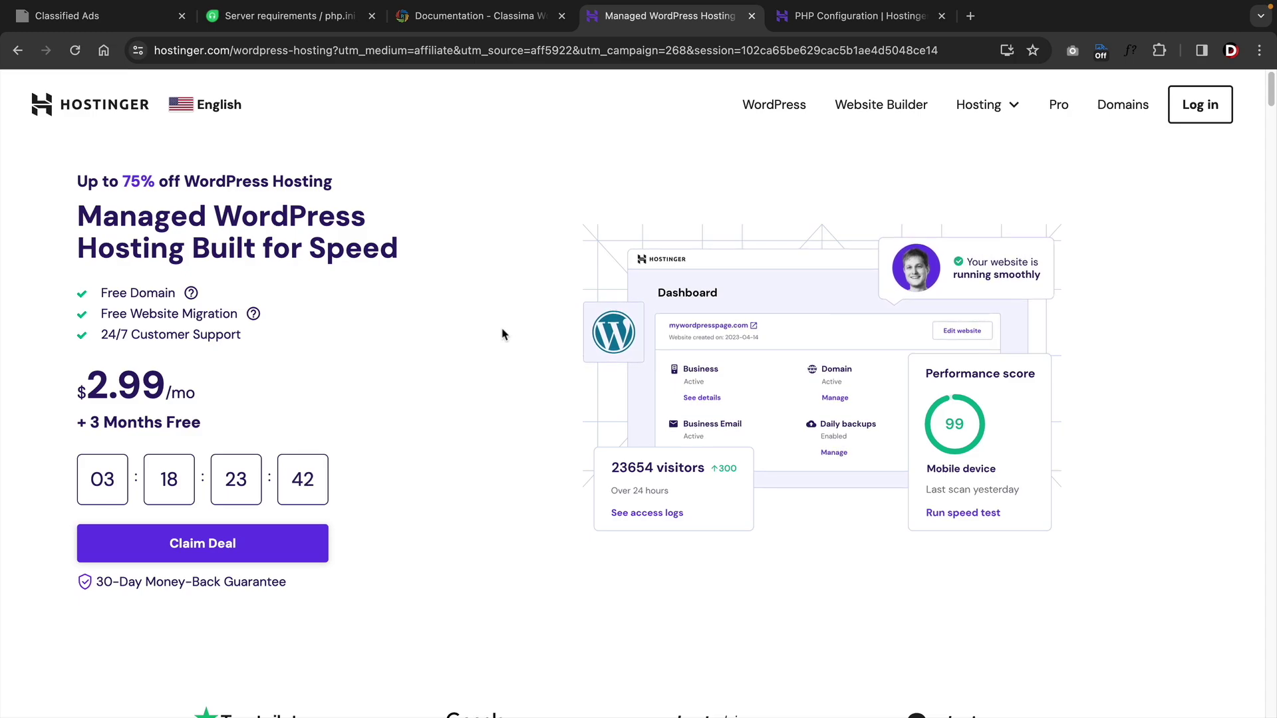
click(771, 109)
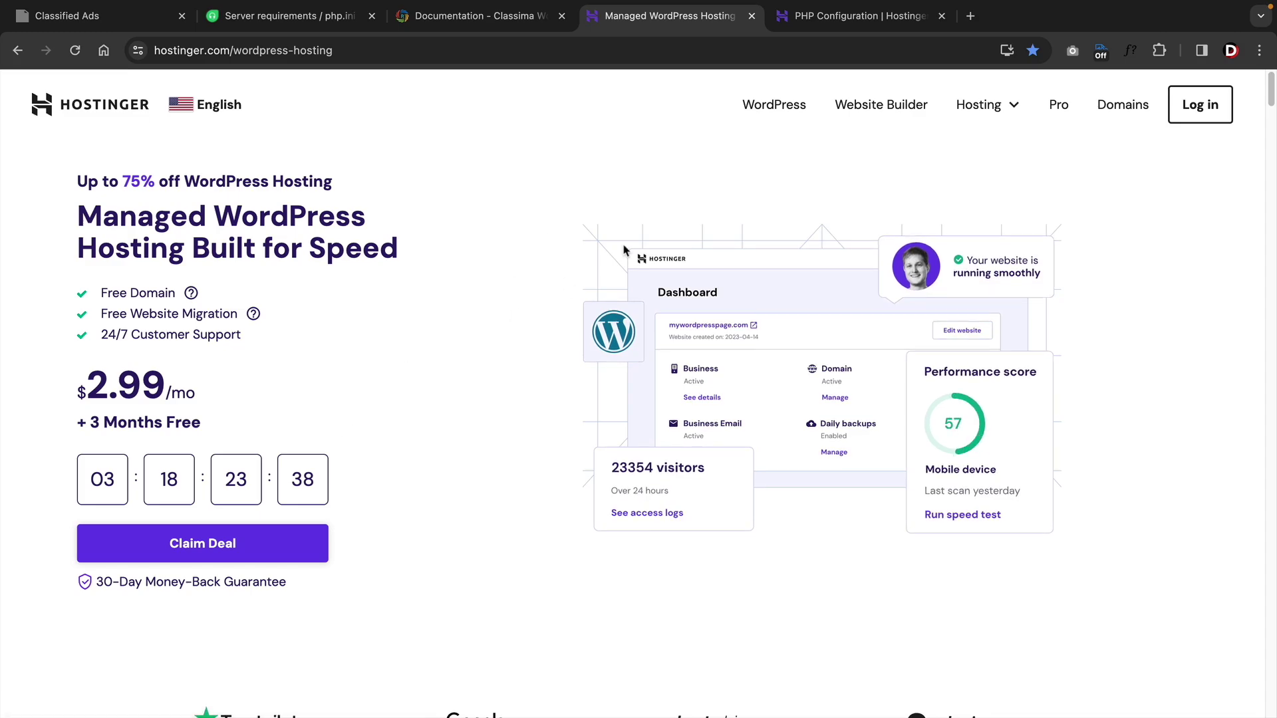
click(792, 106)
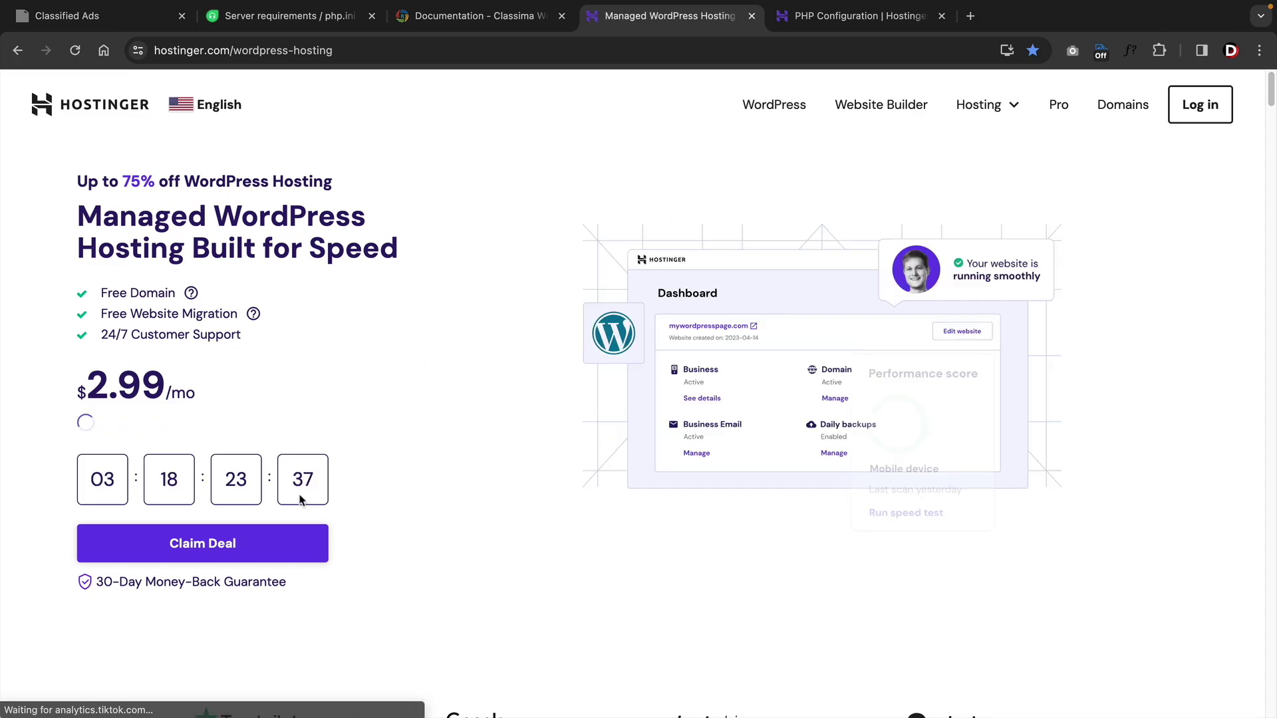
click(276, 555)
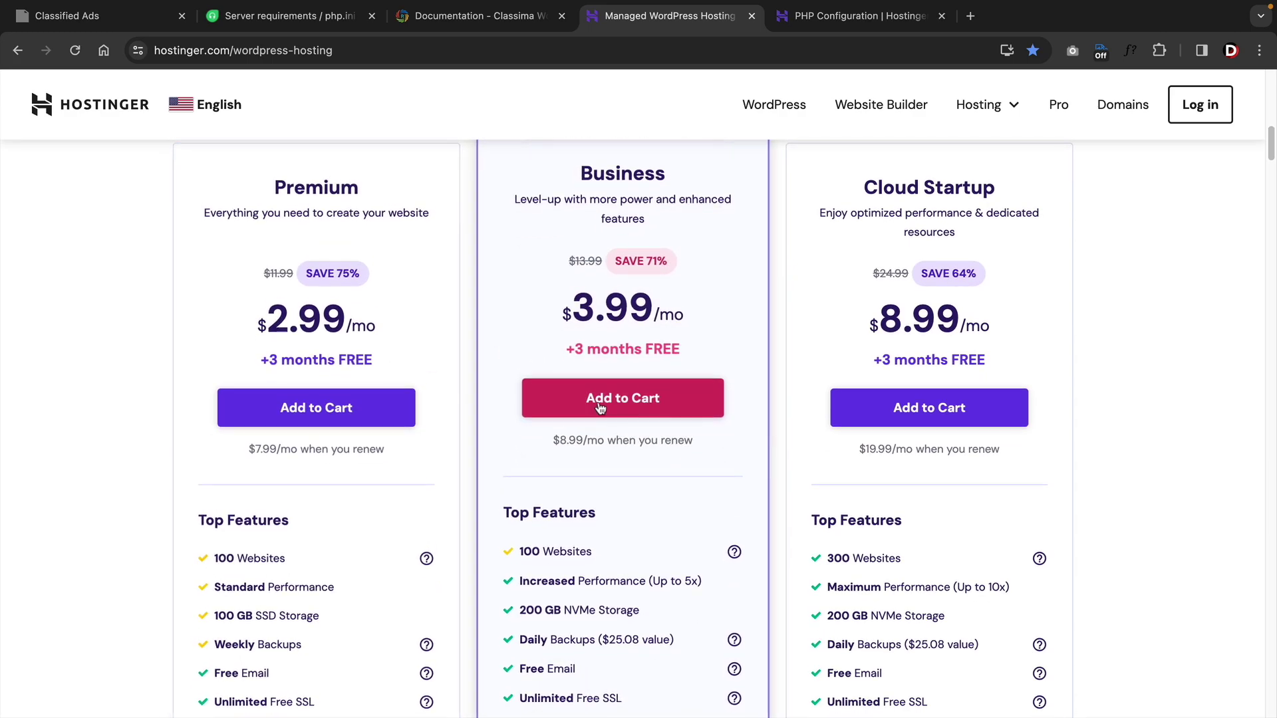
scroll(604, 404, up, 1)
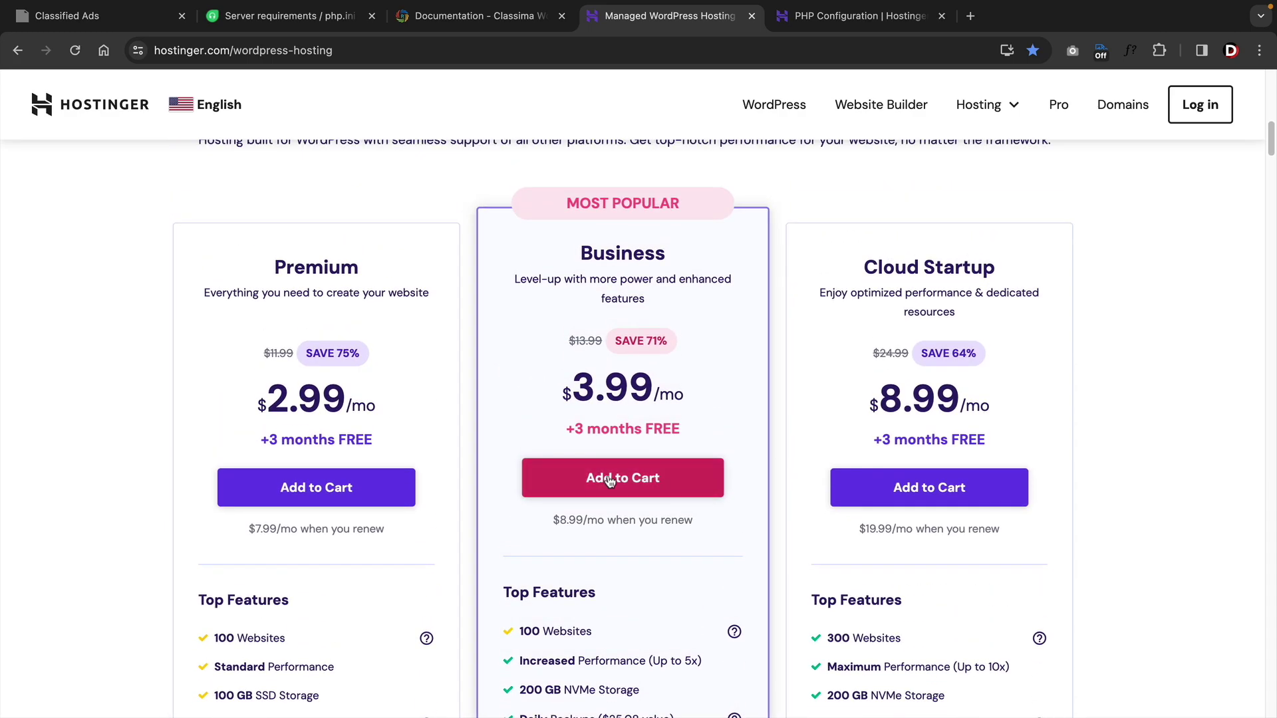
click(610, 479)
Step: Choose the 24-month billing period for the Business Web Hosting plan in the cart
scroll(712, 333, down, 3)
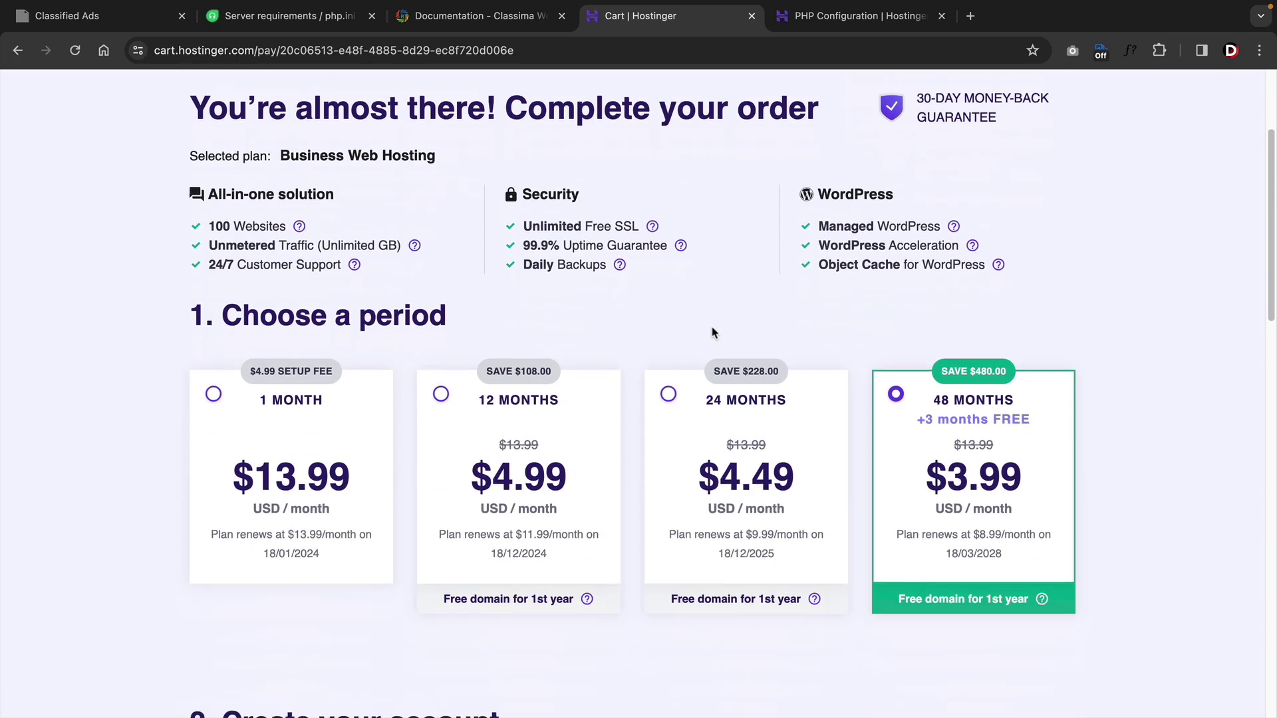
scroll(712, 333, down, 2)
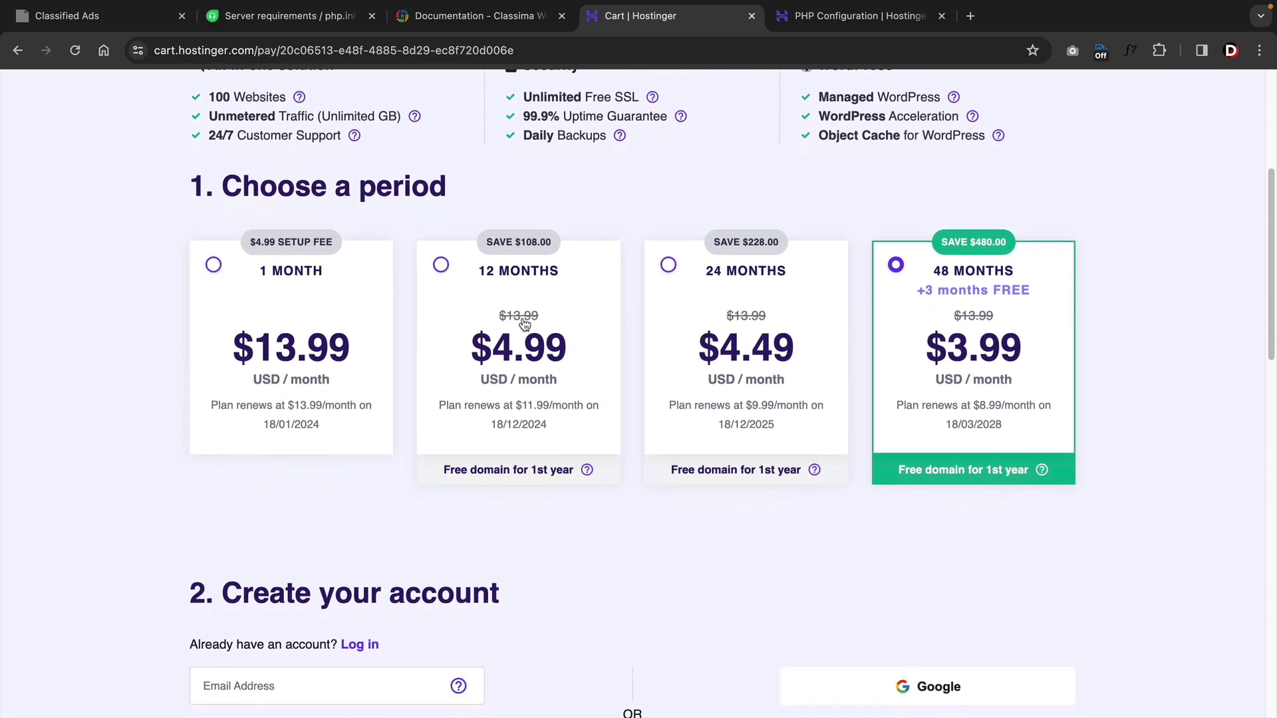
click(683, 325)
Step: Apply the coupon code DARREL10 to the hosting order in the payment section
scroll(637, 340, down, 10)
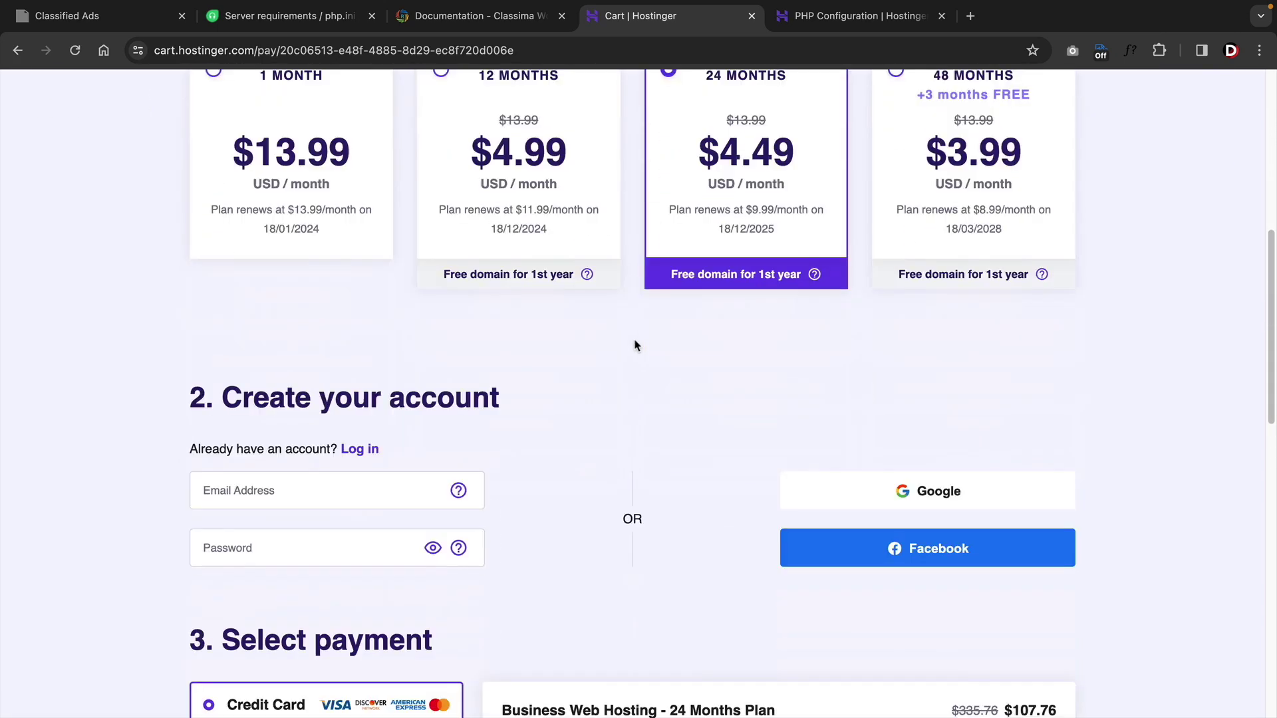
scroll(635, 341, down, 5)
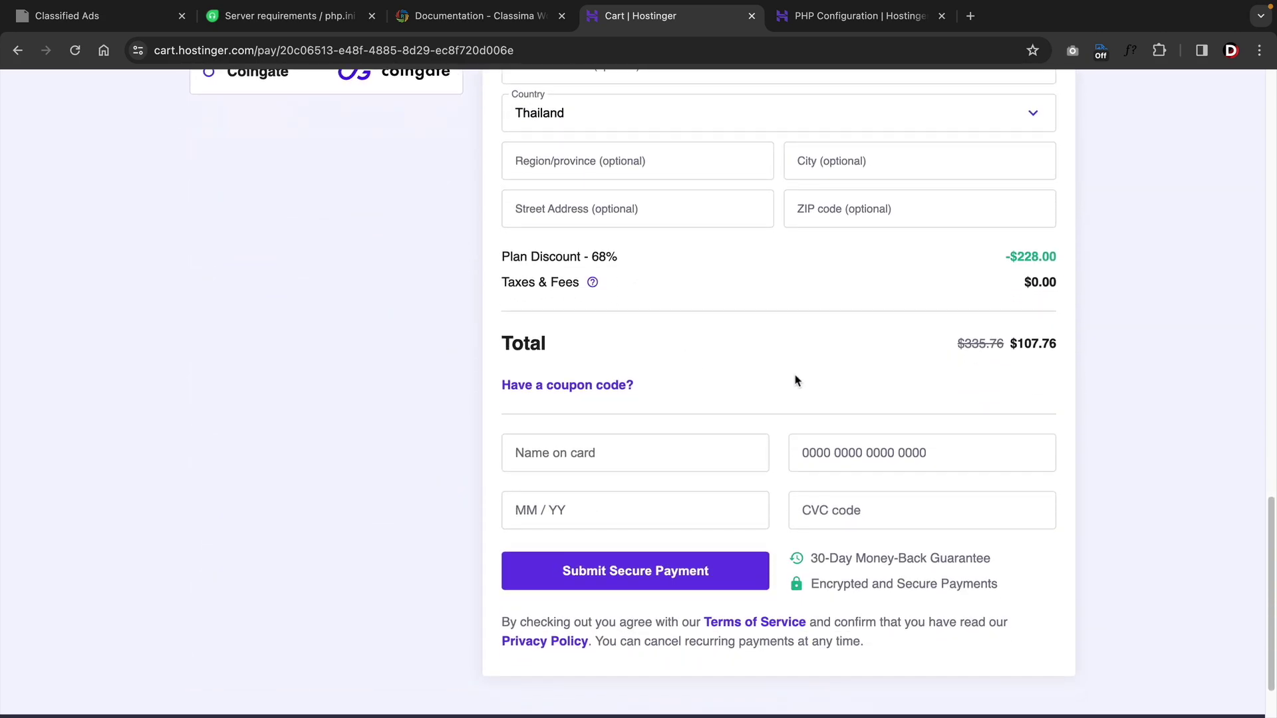
click(591, 386)
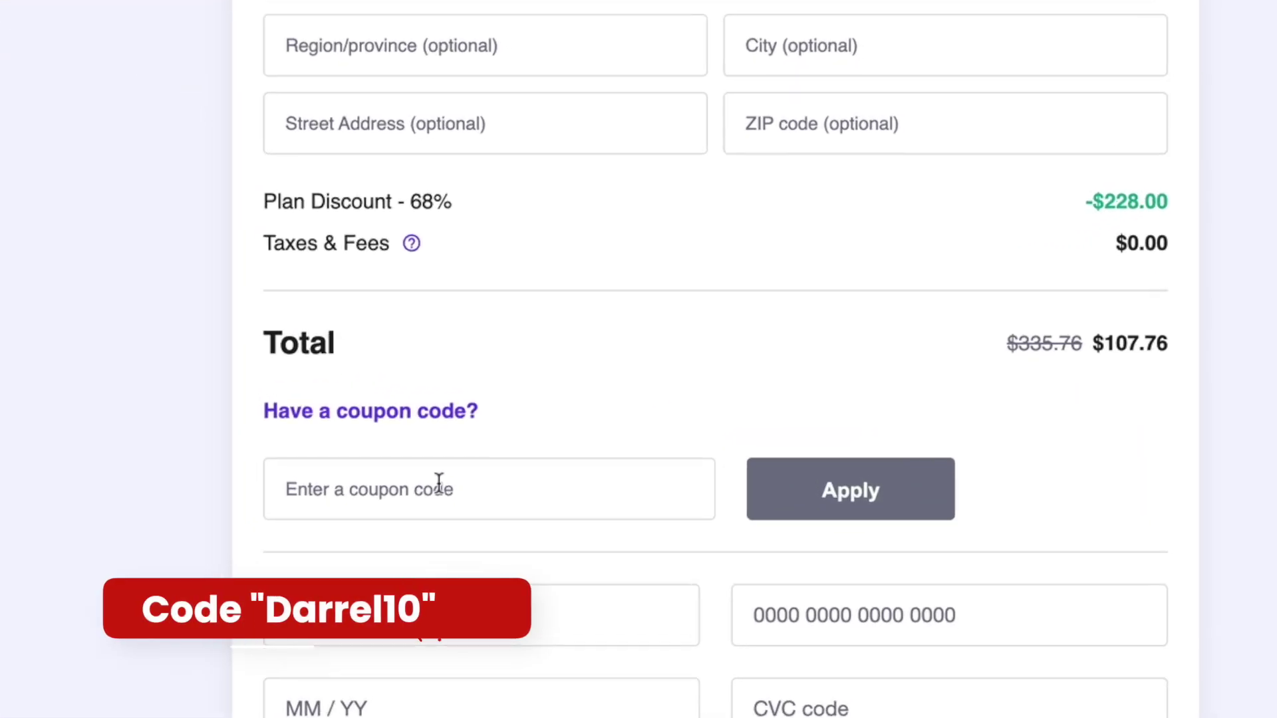
click(581, 499)
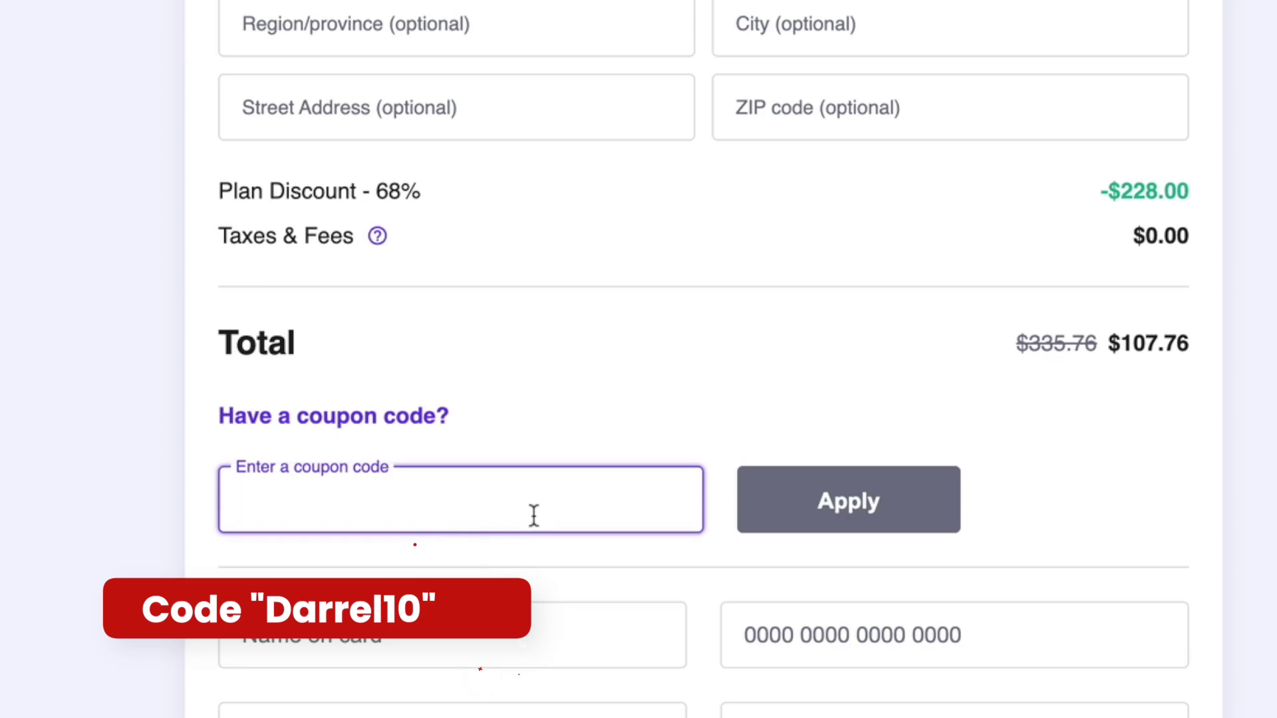
text(DARREL10)
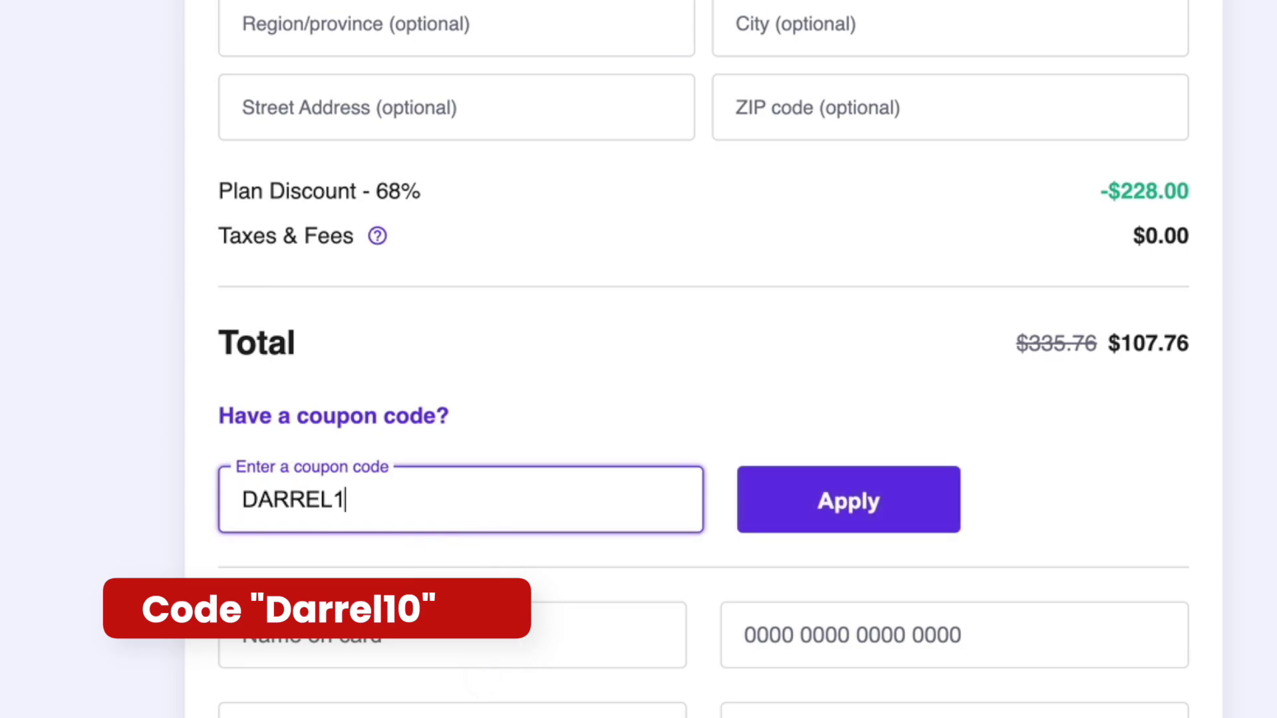
click(808, 518)
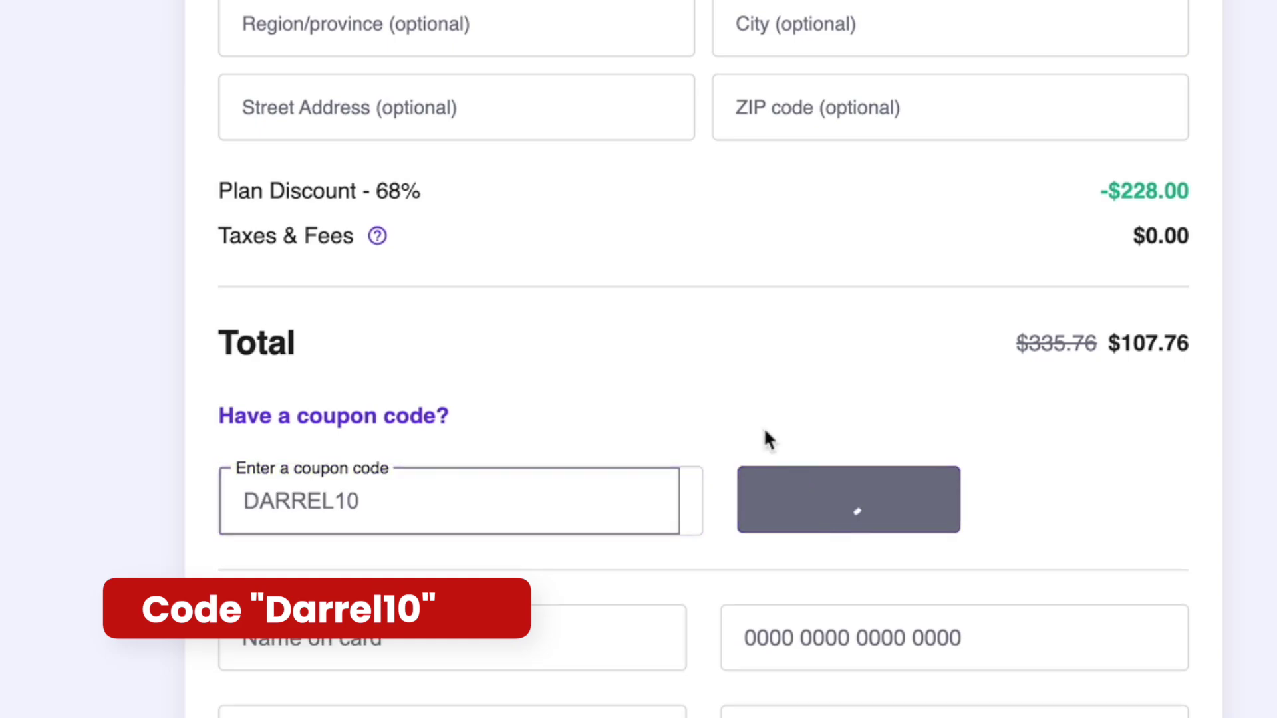
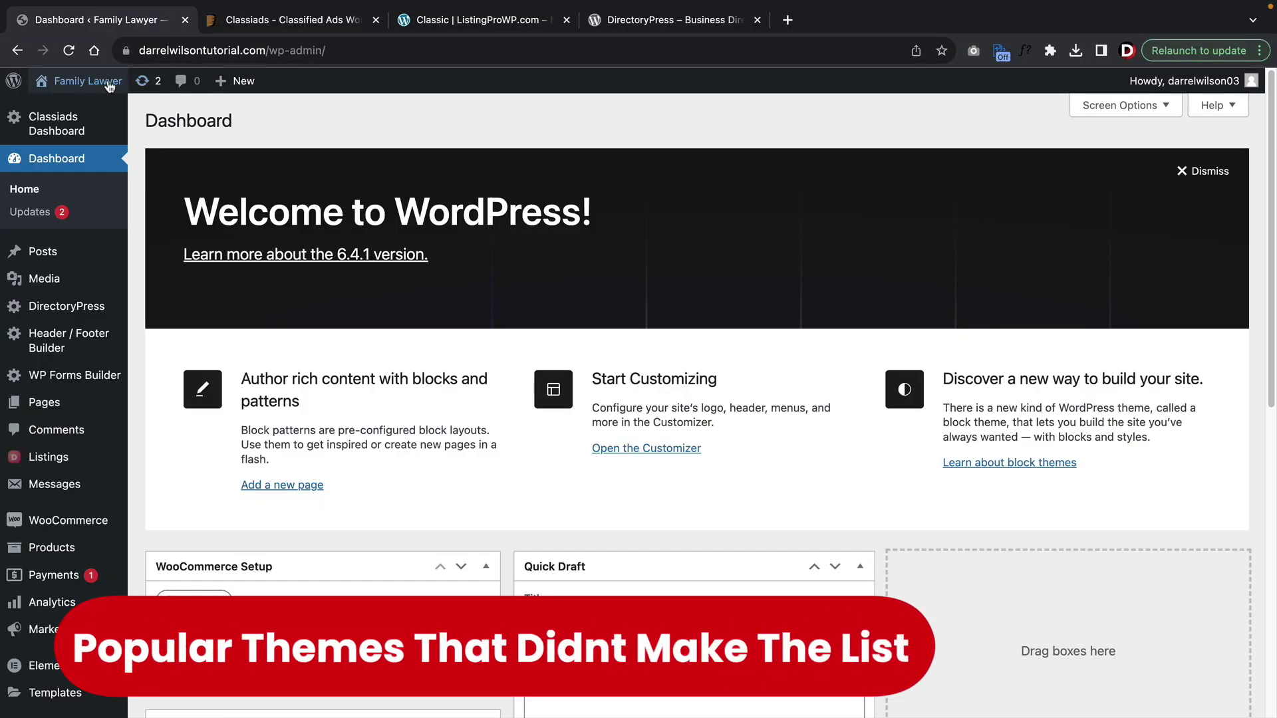
Step: Look over the Elementor widgets offered for the ClassiAds home page, including the DirectoryPress, ElKit and Header Footer Builder groups
mouse_move(93, 81)
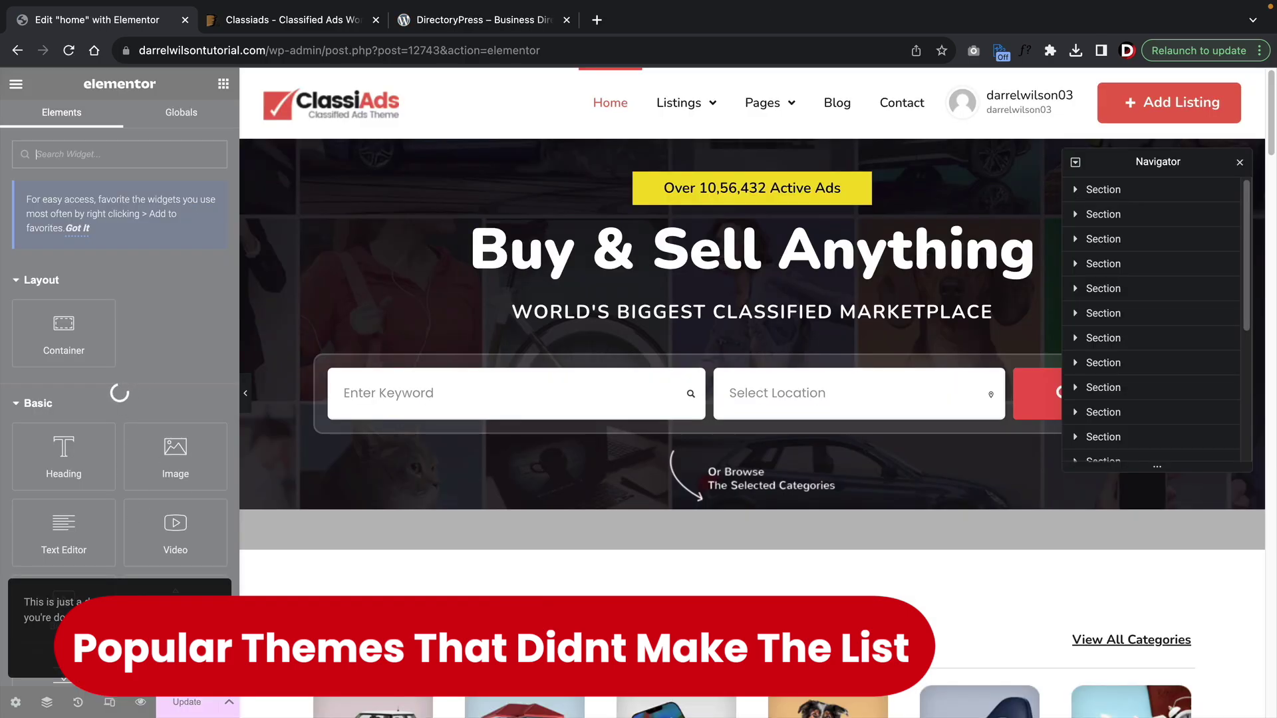
scroll(186, 328, down, 5)
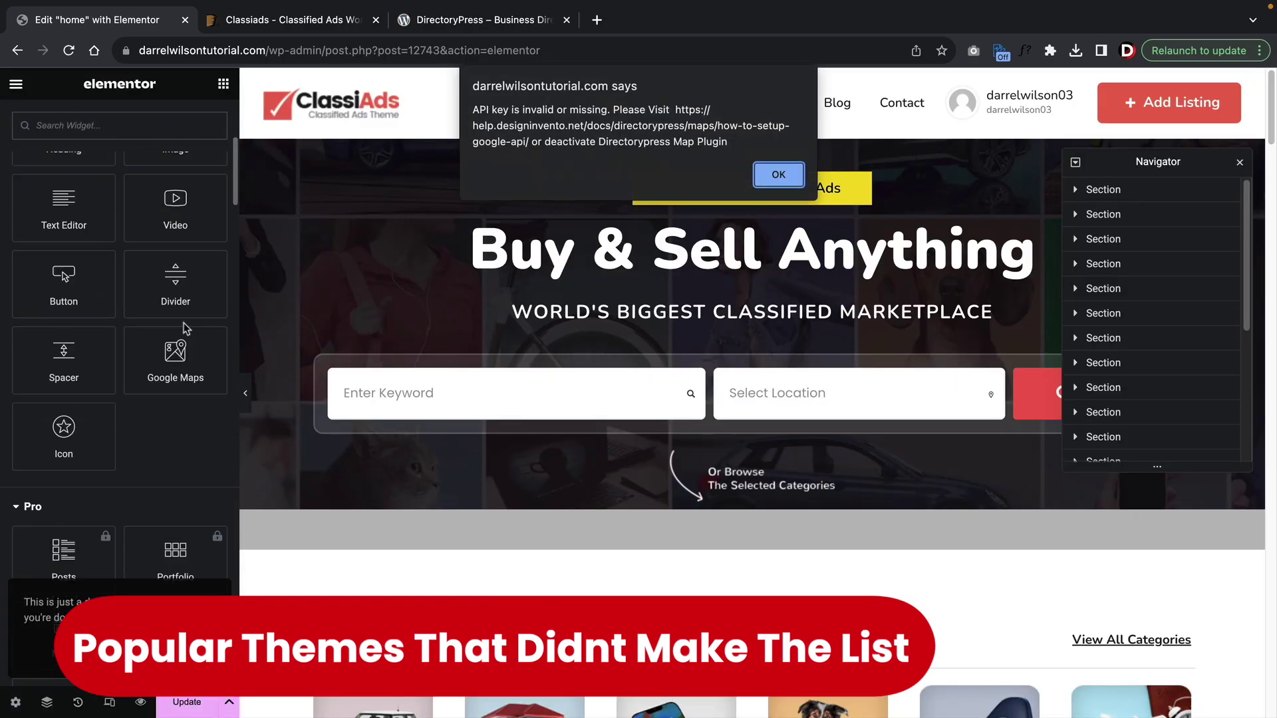
click(793, 180)
scroll(173, 400, down, 8)
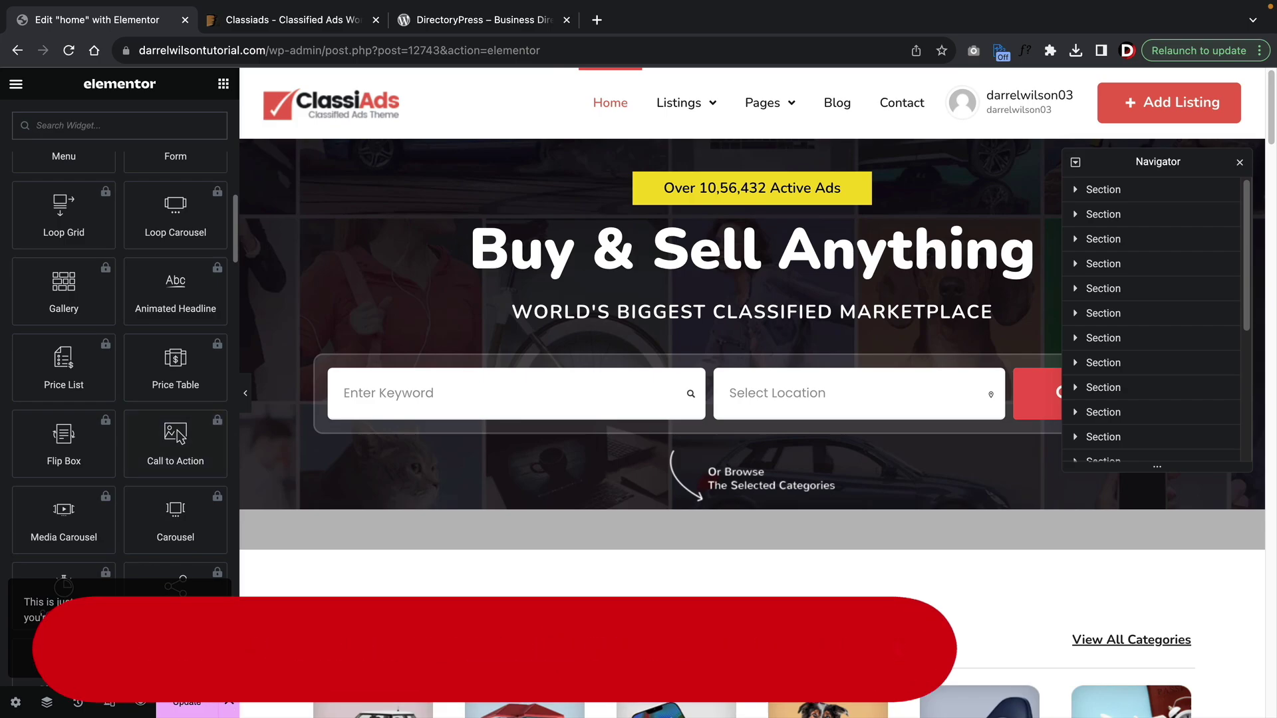
scroll(182, 555, down, 15)
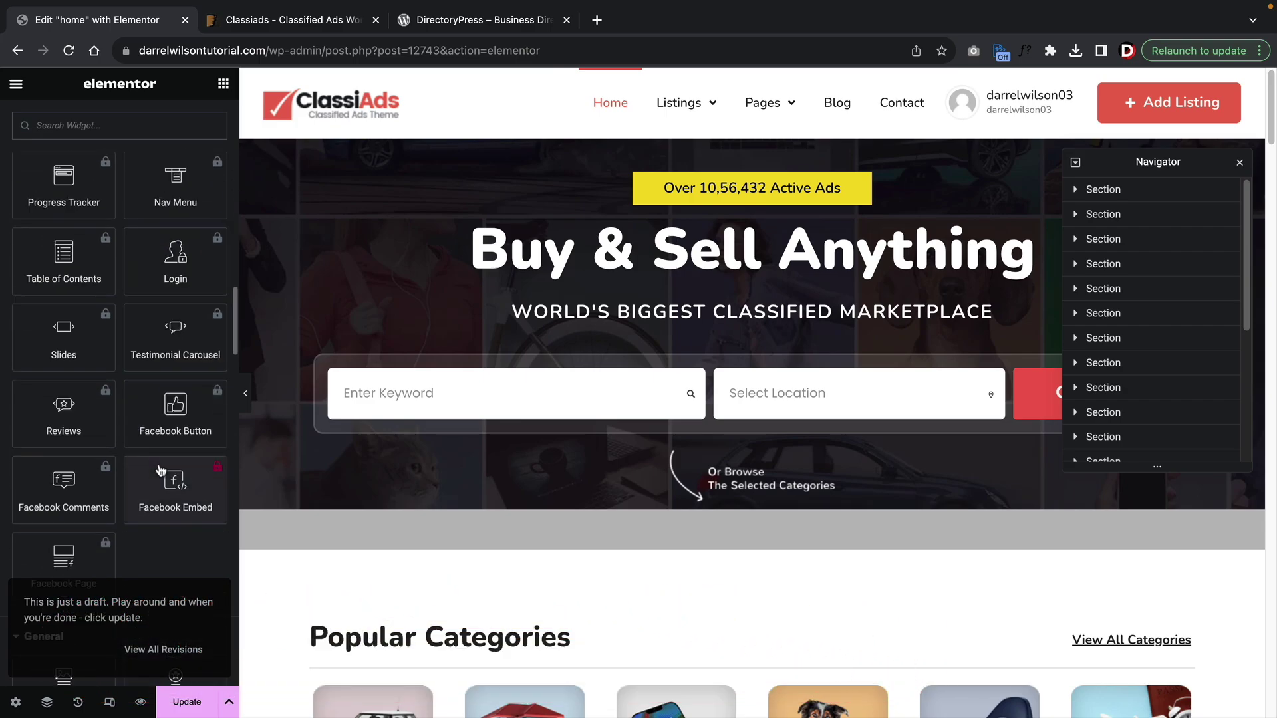
scroll(149, 467, up, 15)
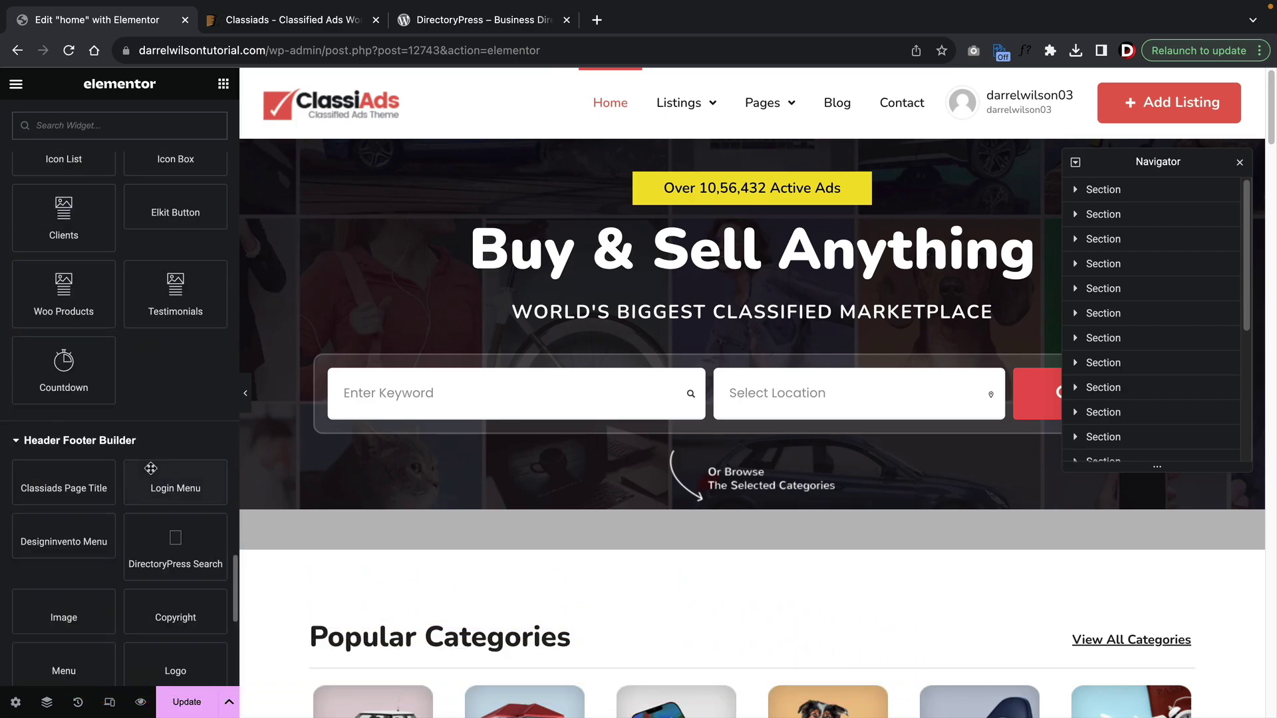
scroll(182, 426, up, 7)
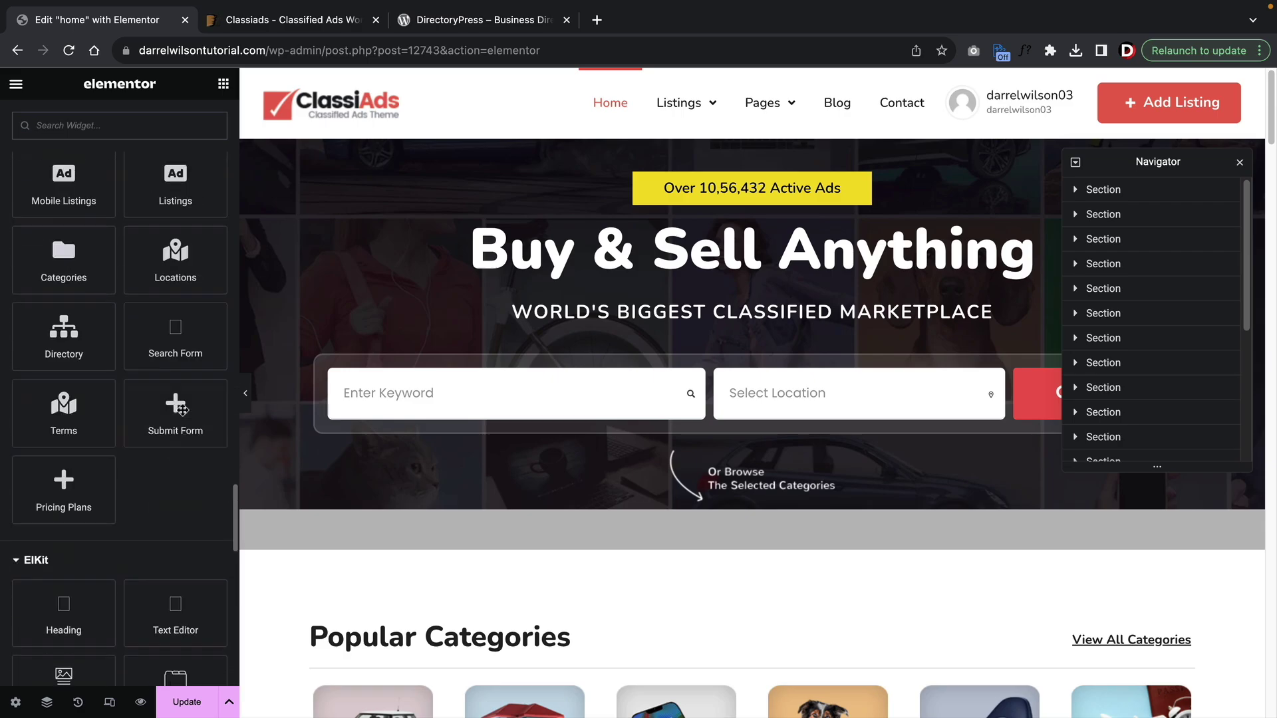
scroll(185, 426, down, 5)
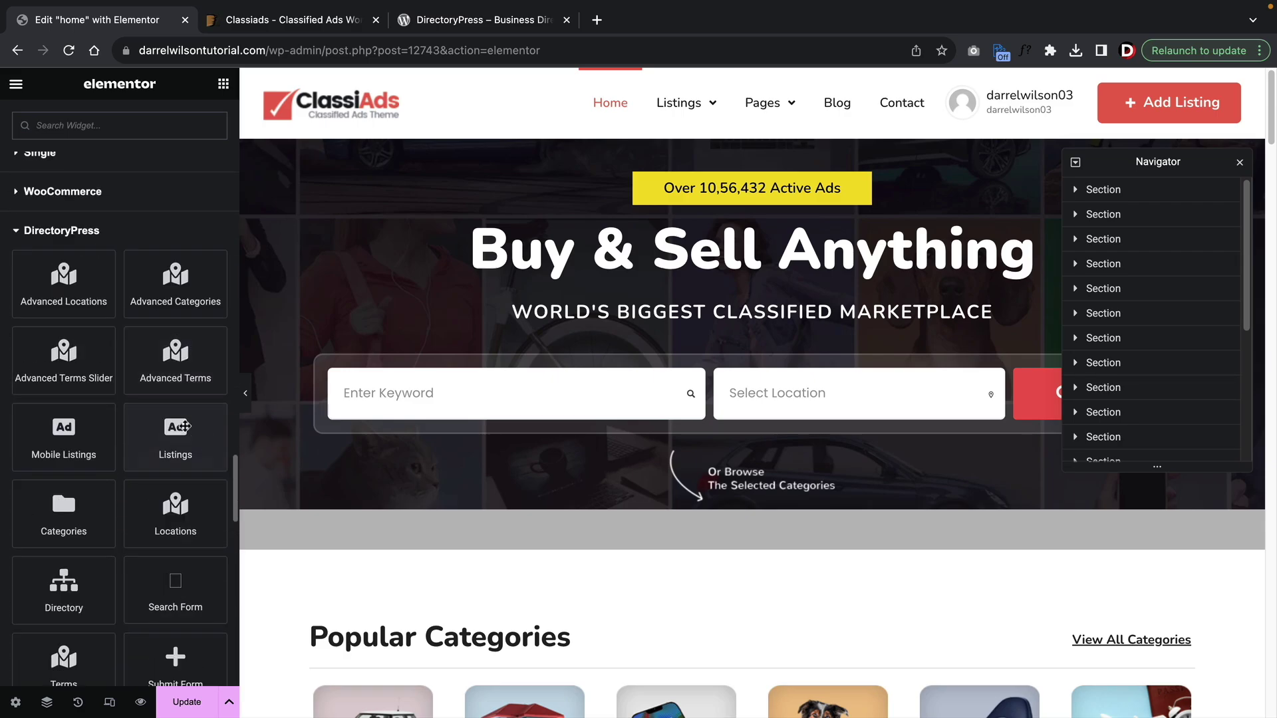
scroll(185, 420, down, 8)
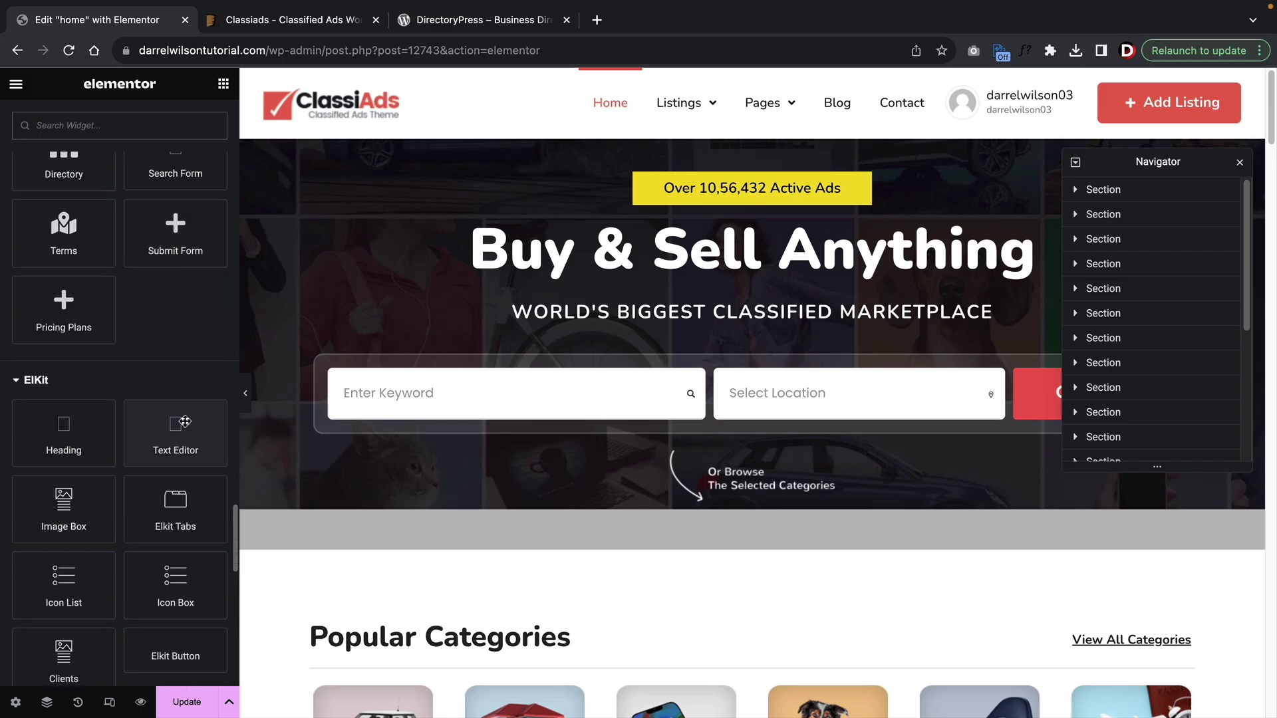
scroll(186, 420, down, 2)
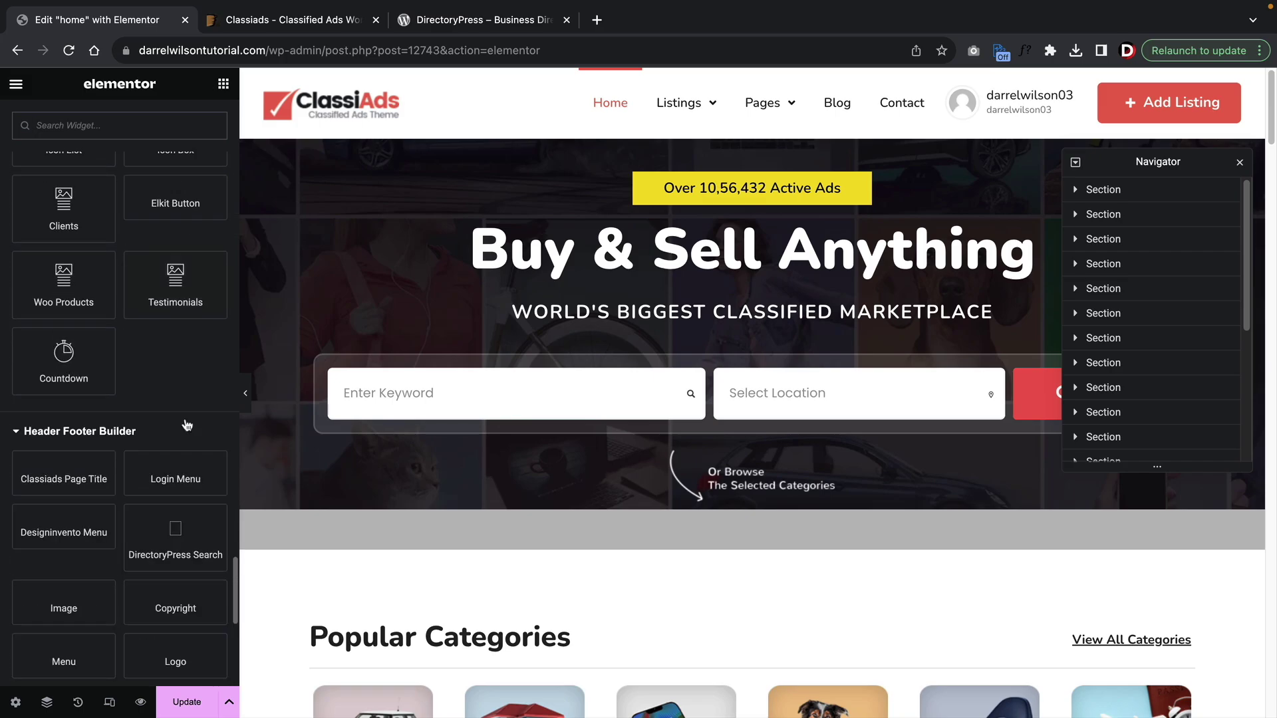
scroll(135, 511, down, 6)
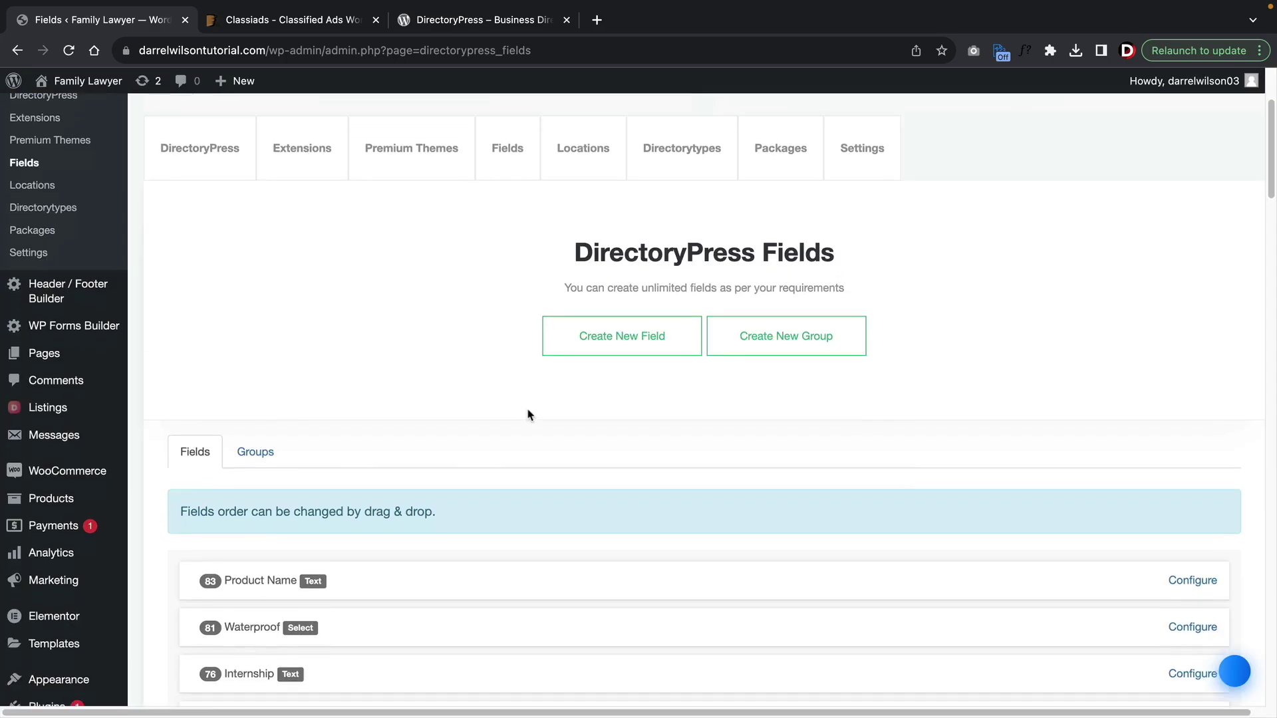
Step: Look through the full list of DirectoryPress fields and the Clients entry in the WordPress admin
scroll(529, 415, down, 3)
scroll(529, 415, down, 8)
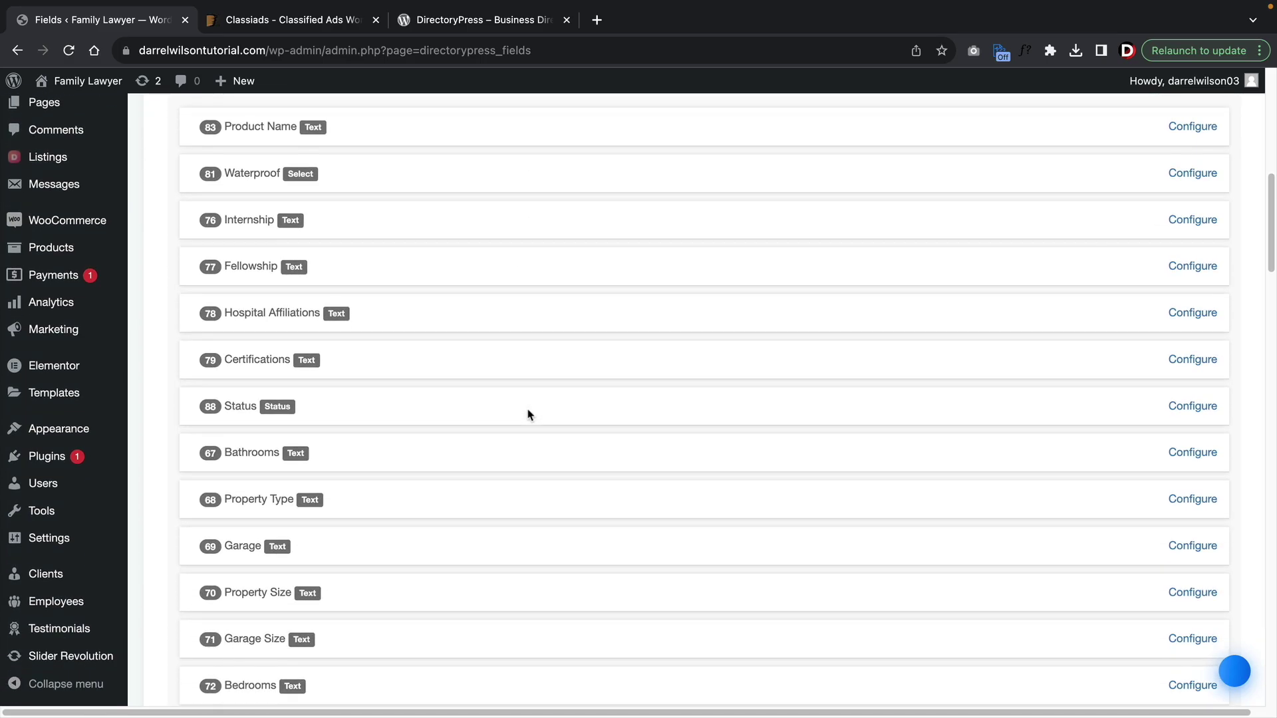
scroll(529, 415, down, 10)
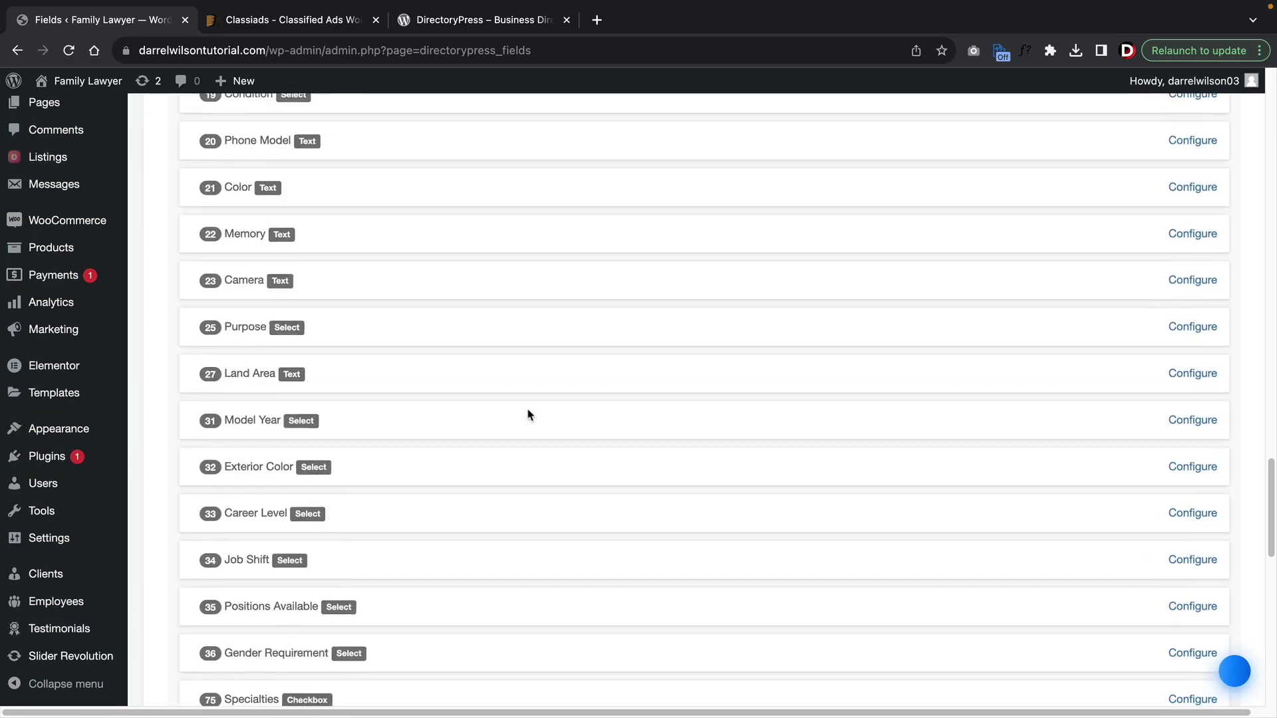
scroll(529, 415, down, 3)
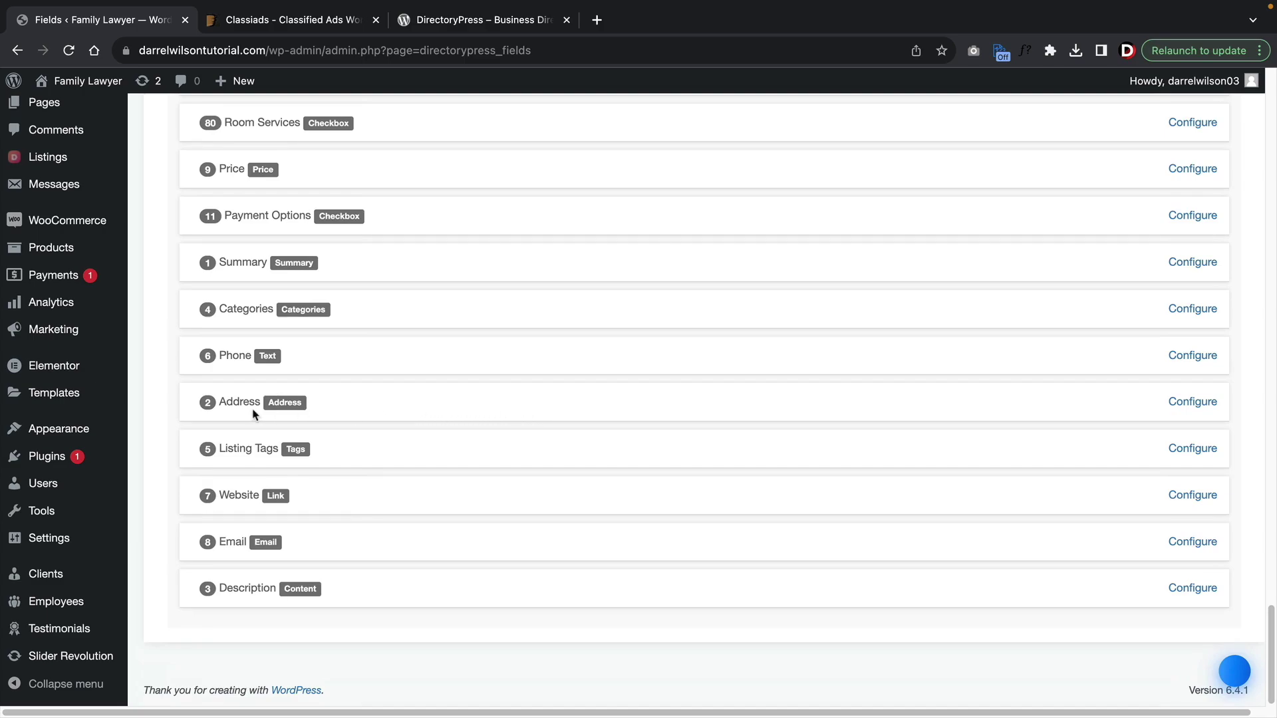
mouse_move(46, 580)
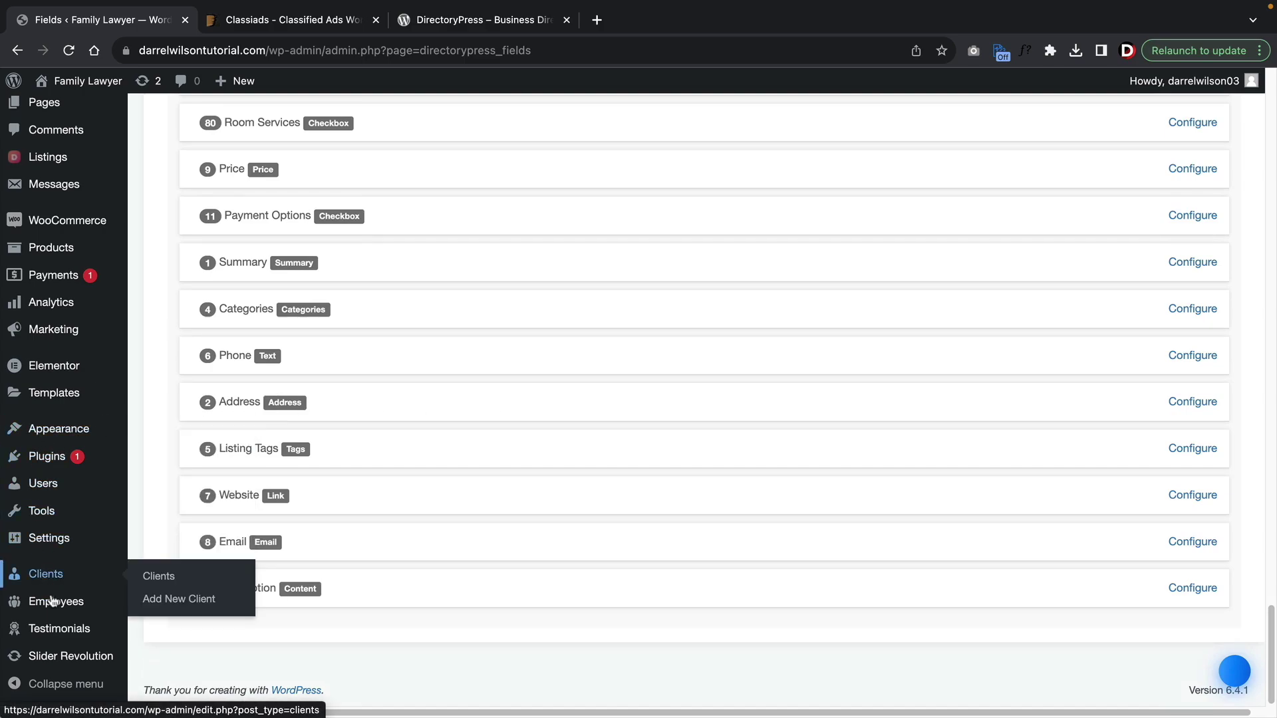
Step: Look over the Testimonials and Employees entries and the Header / Footer Builder templates, and open the site's front end
mouse_move(65, 638)
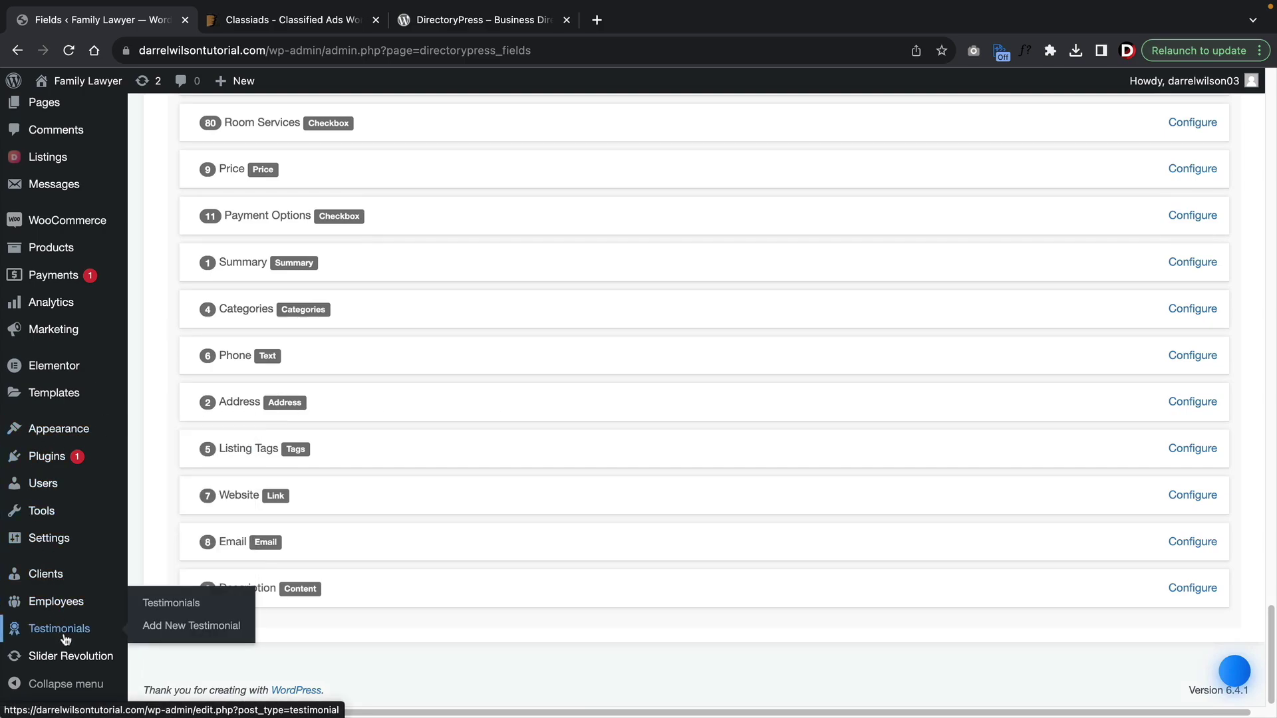
mouse_move(59, 605)
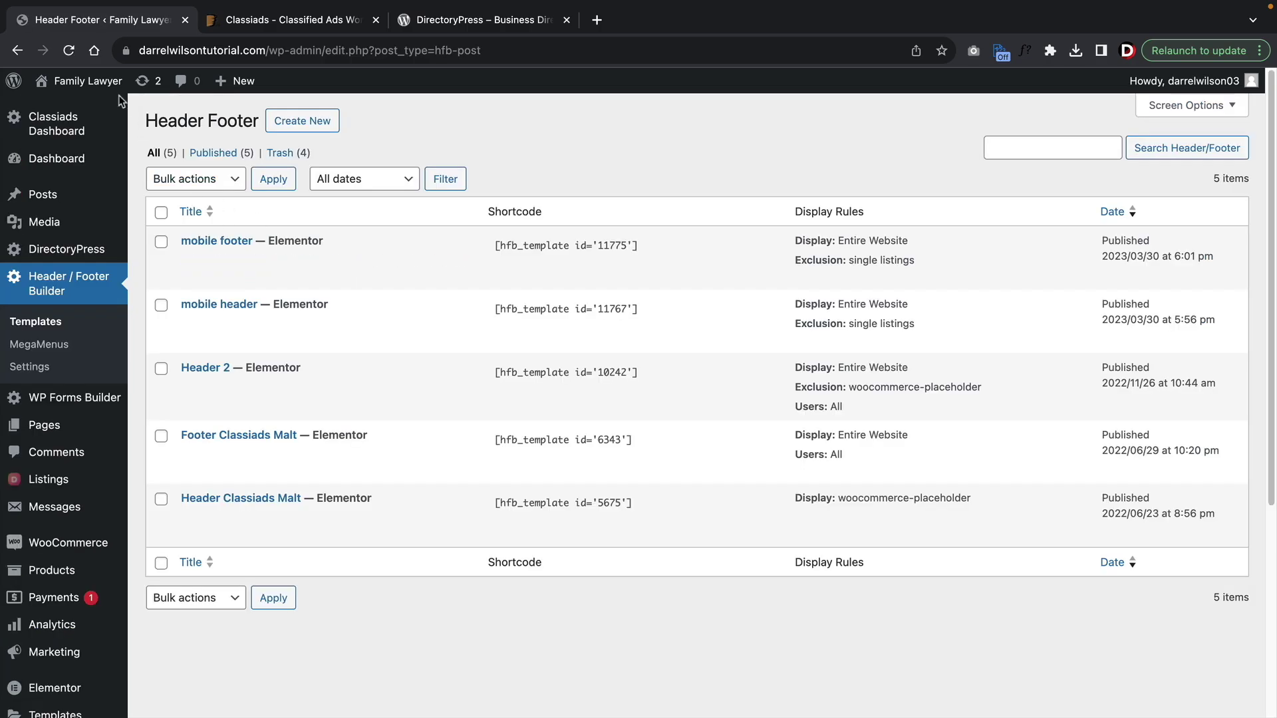
mouse_move(89, 81)
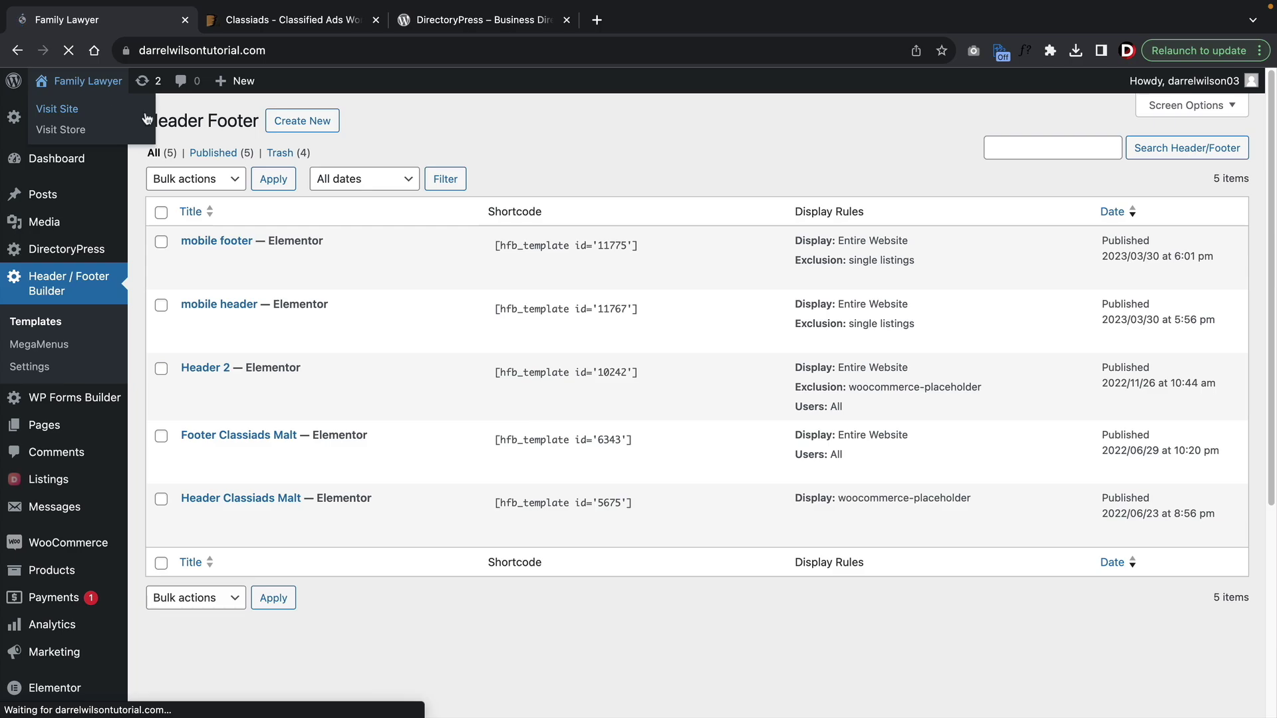
Step: Look through the DirectoryPress settings for the Claim Addon and the main search box
scroll(856, 357, down, 5)
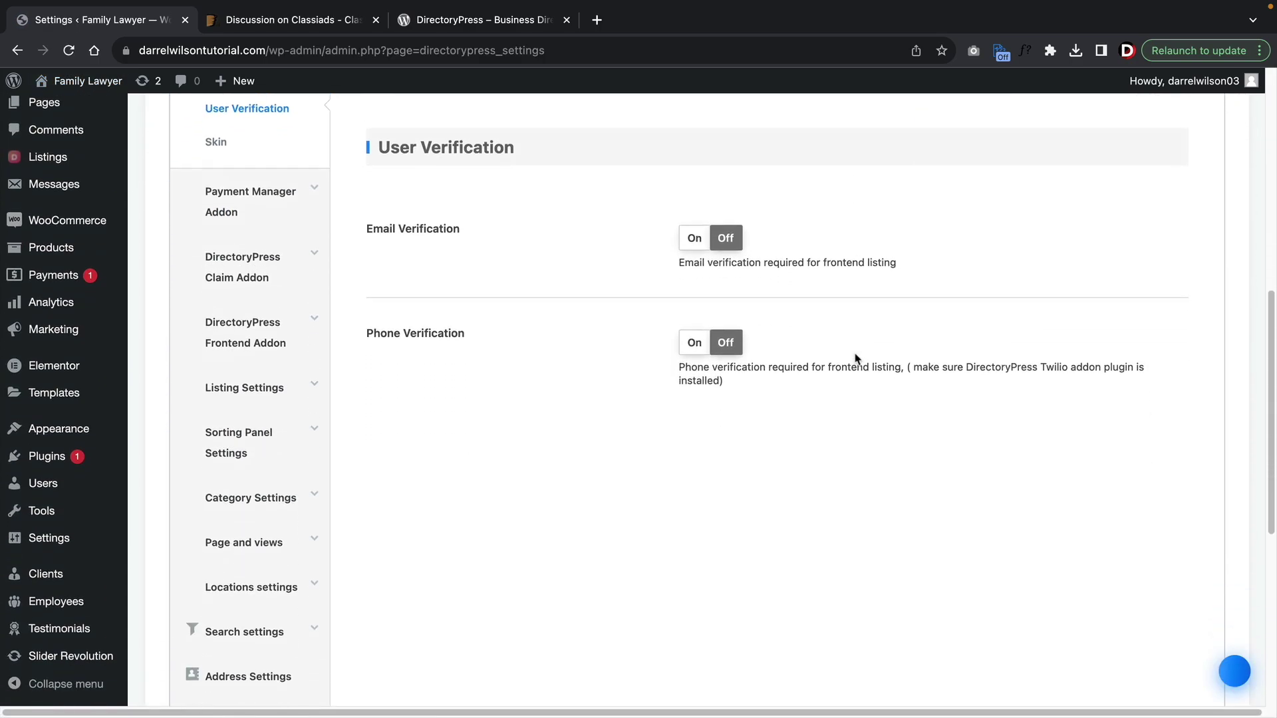
click(304, 264)
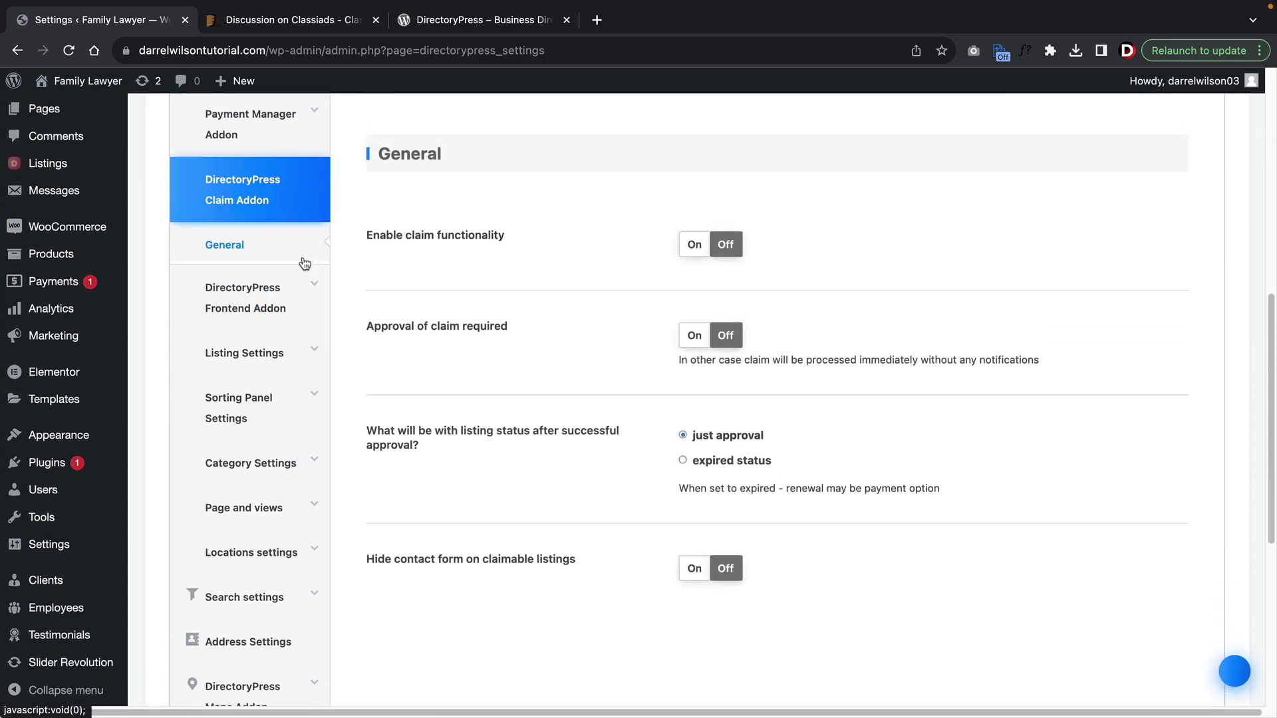
scroll(303, 266, down, 2)
scroll(300, 285, down, 2)
click(309, 344)
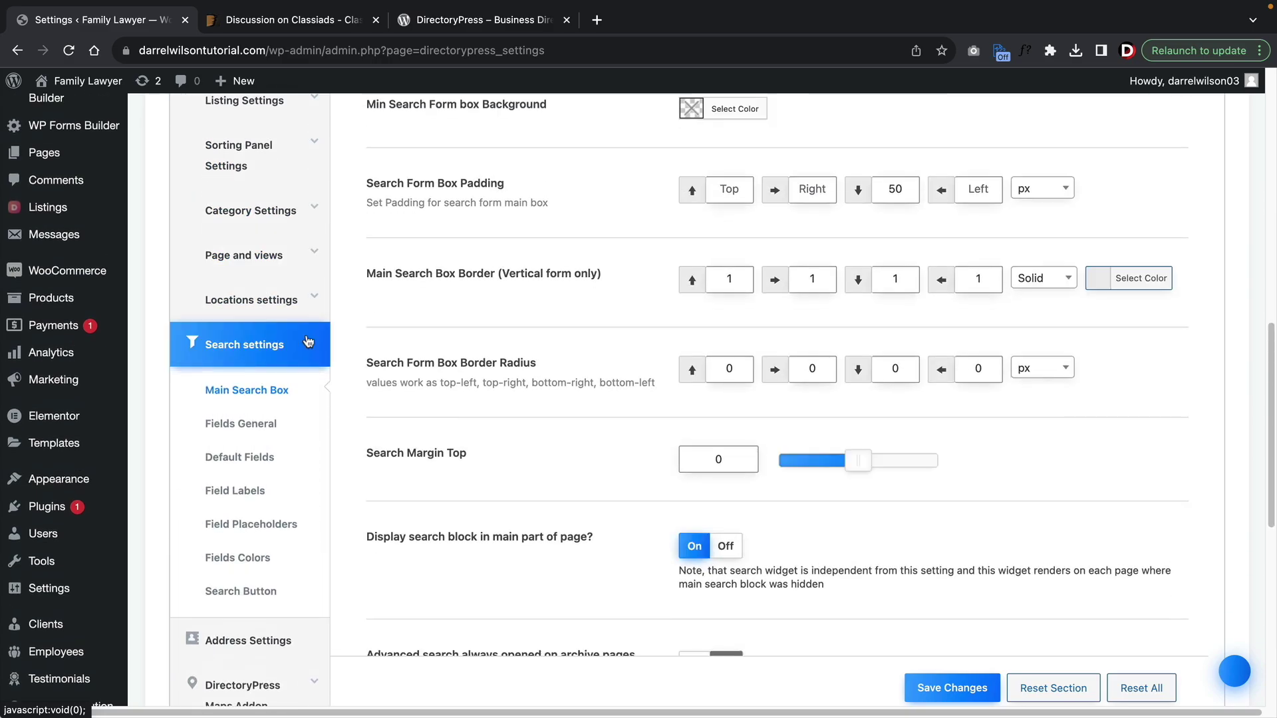
Step: Review the DirectoryPress settings again, from user verification through the claim options to the search form and location options
scroll(522, 326, up, 3)
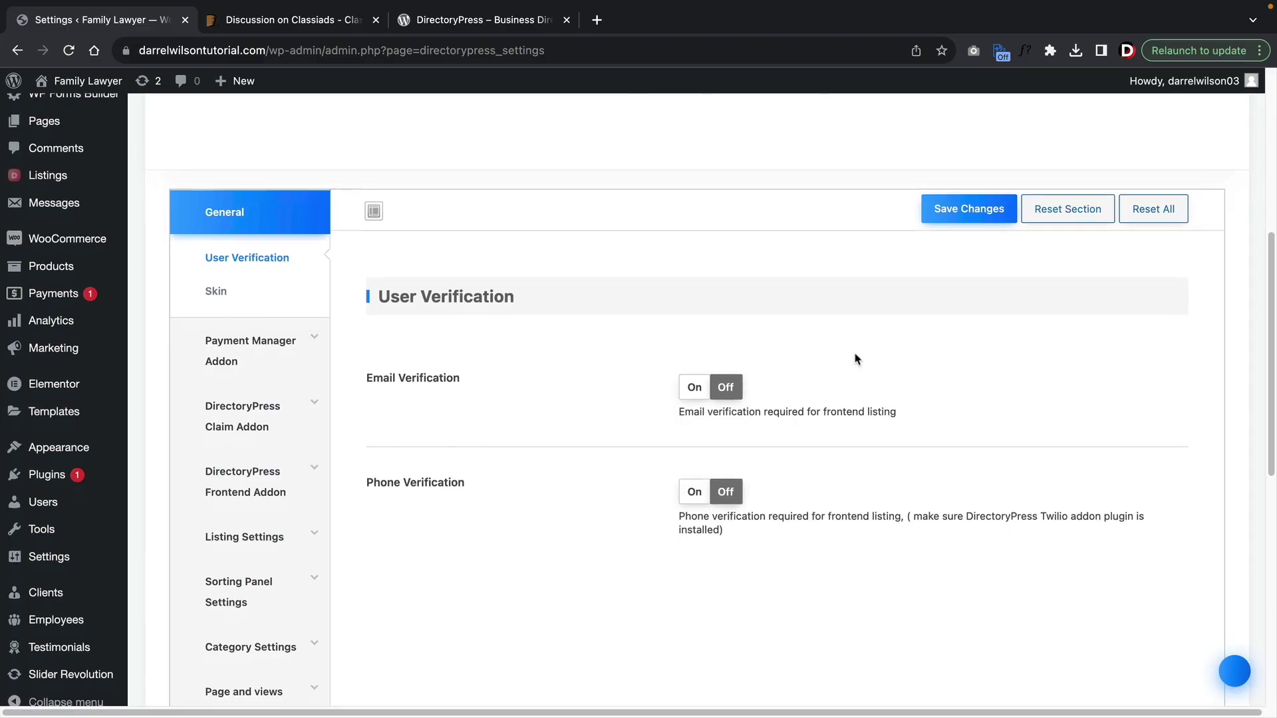
scroll(855, 357, down, 2)
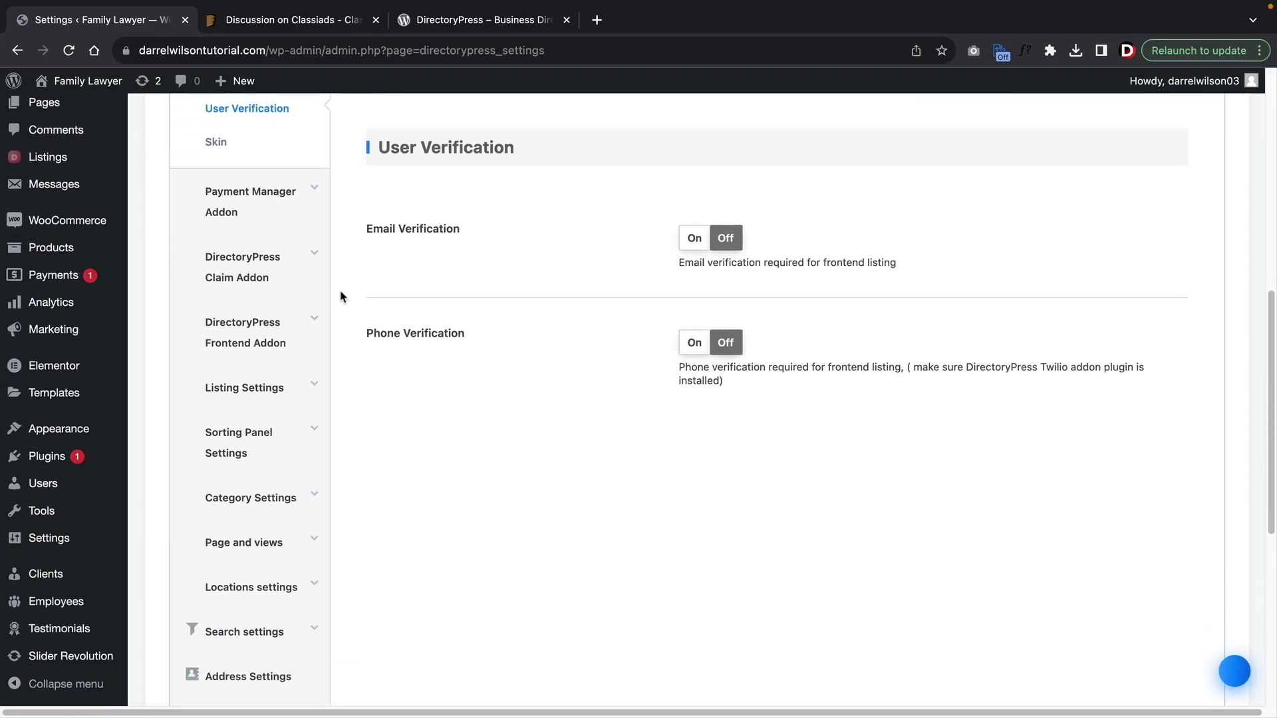
click(301, 265)
scroll(303, 266, down, 3)
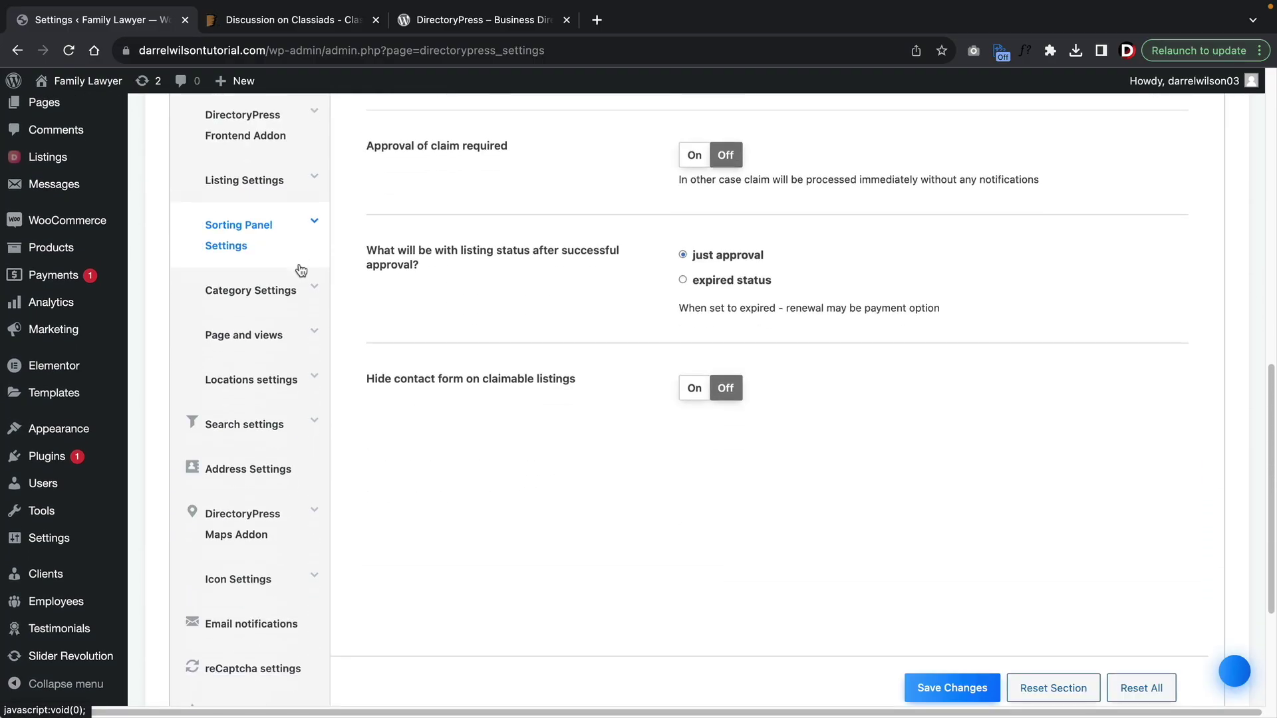
scroll(301, 270, down, 2)
click(308, 342)
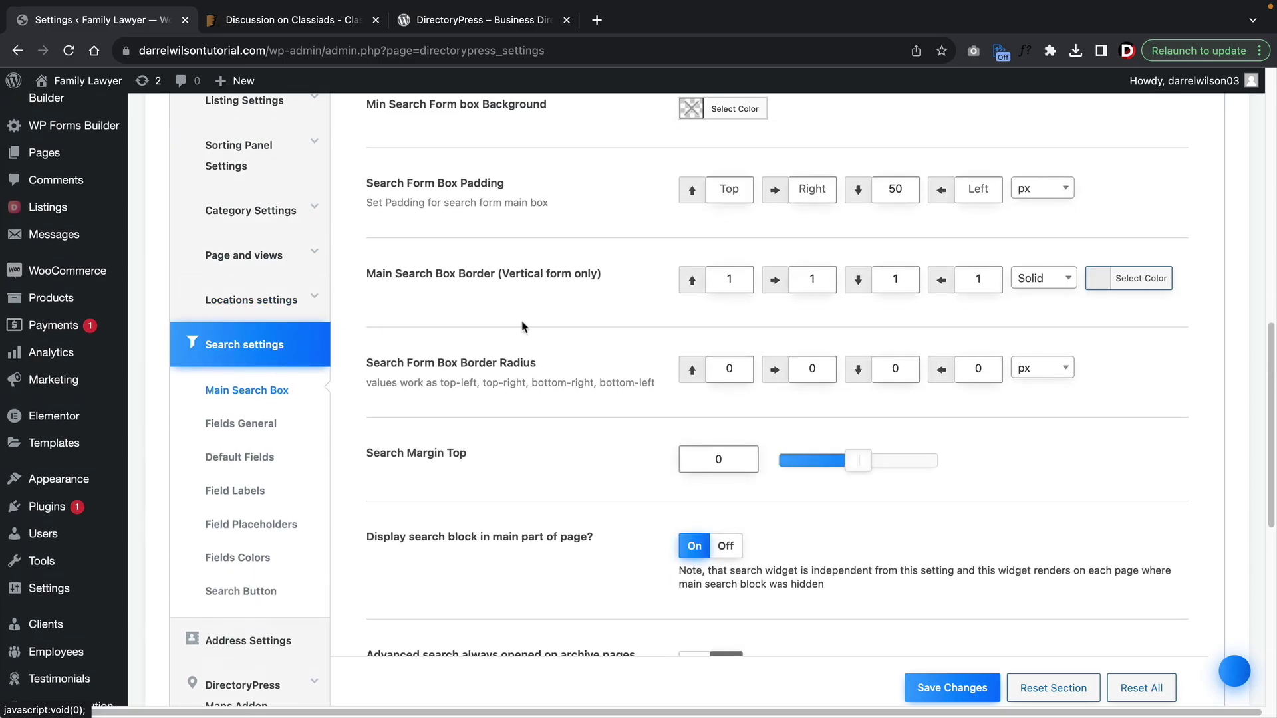
scroll(592, 393, up, 3)
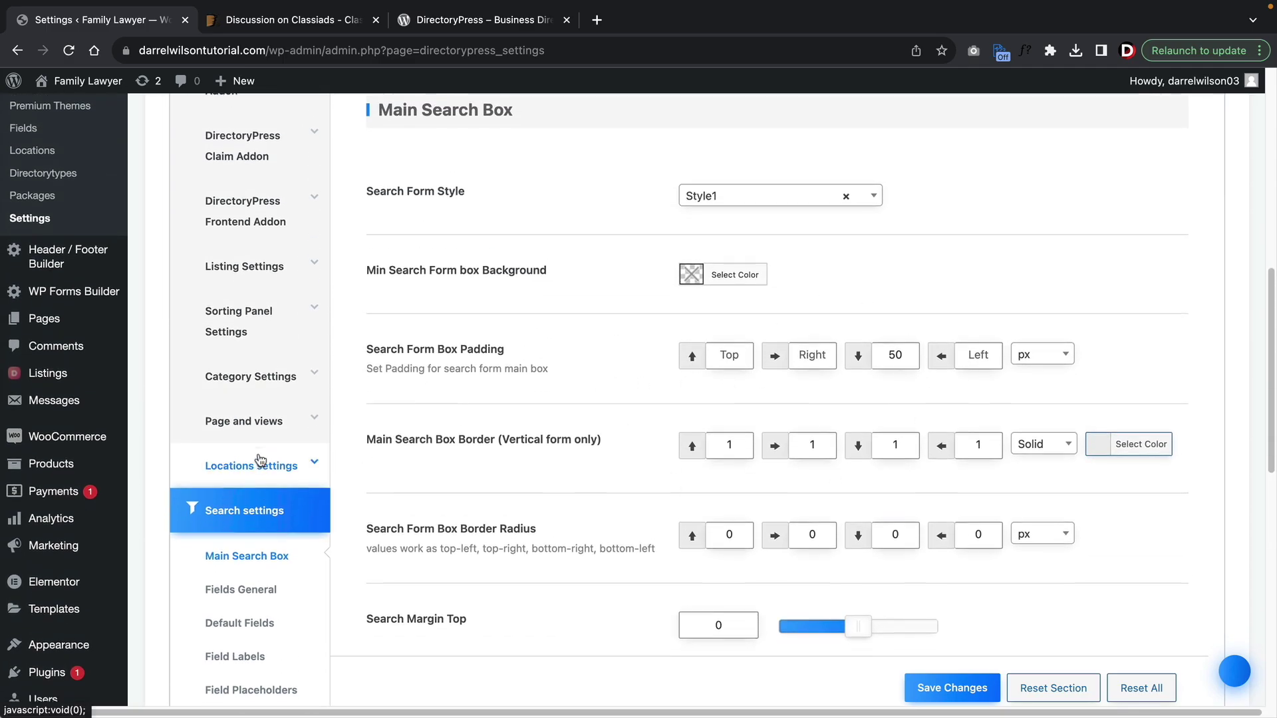
scroll(256, 459, down, 7)
click(258, 453)
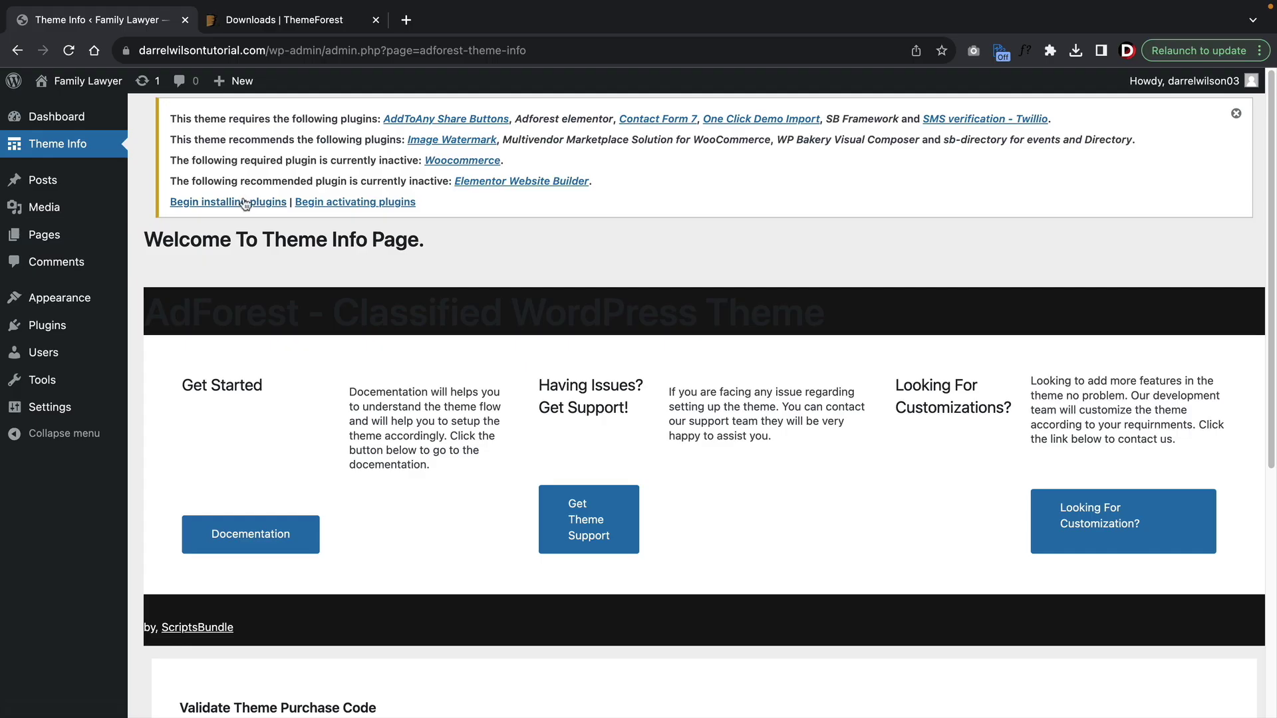
Step: Open the plugin installation list for the AdForest theme and select all listed plugins for a bulk action
click(247, 203)
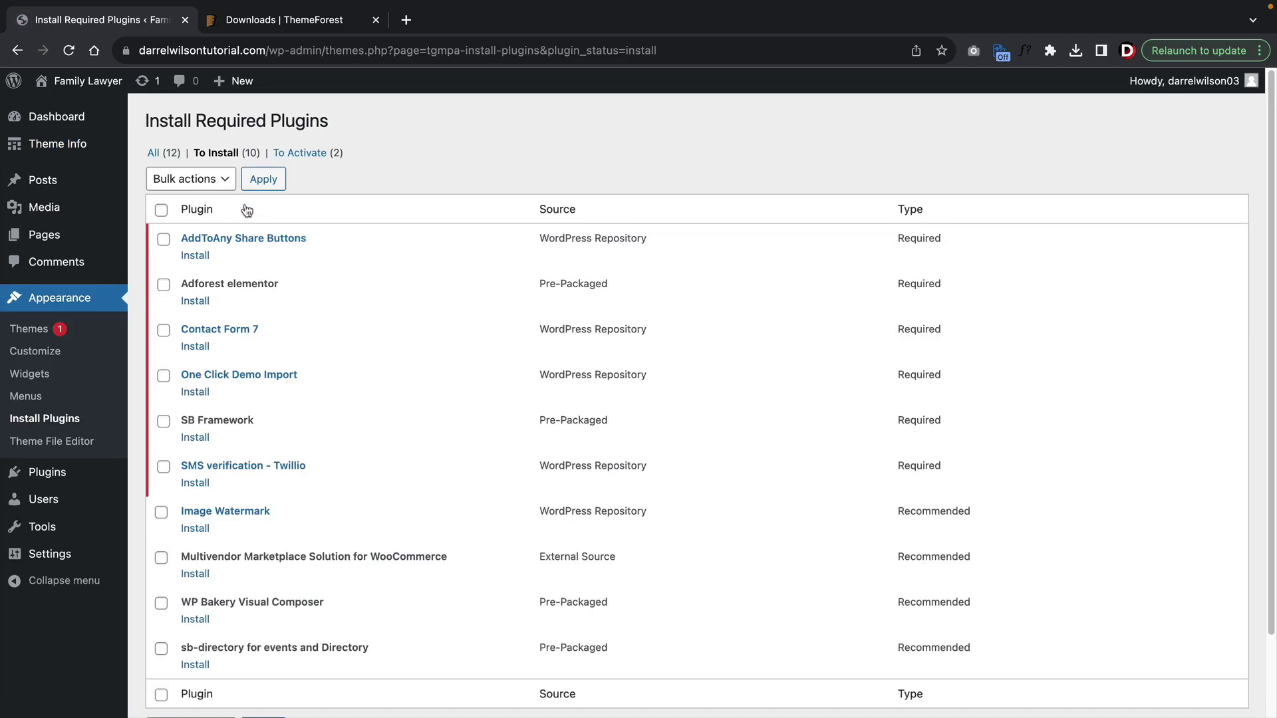
click(161, 211)
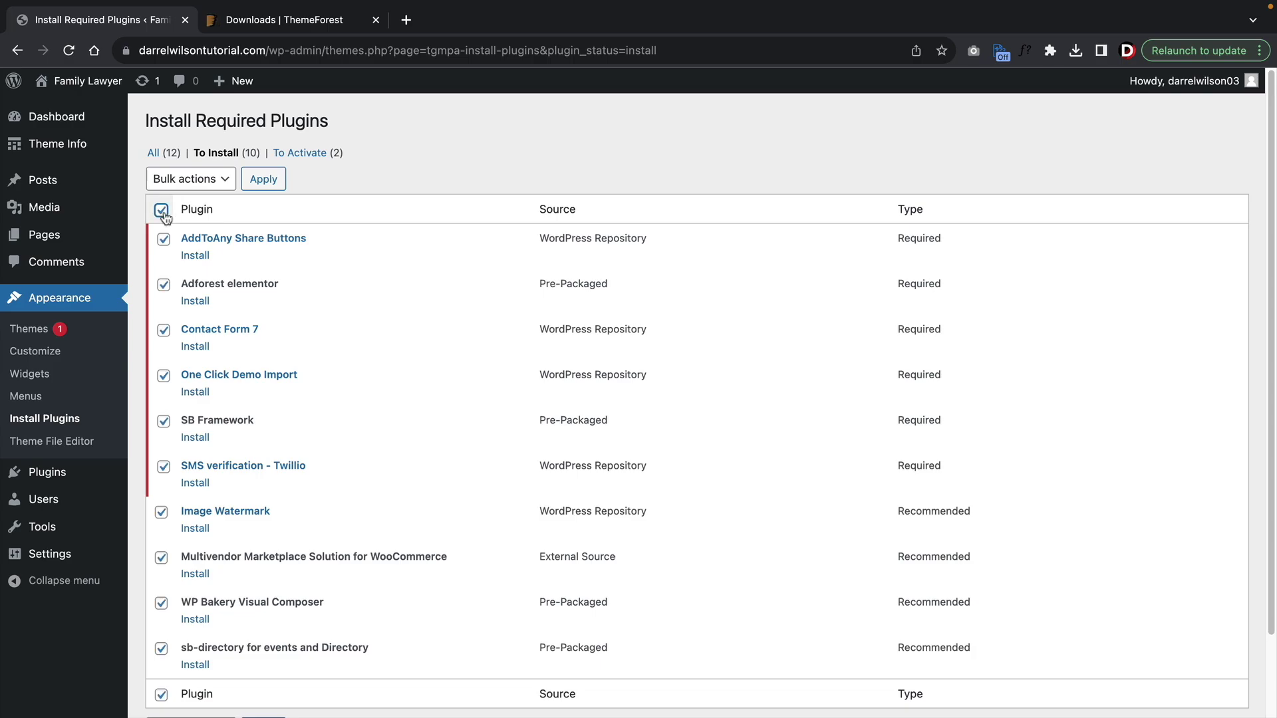
click(190, 179)
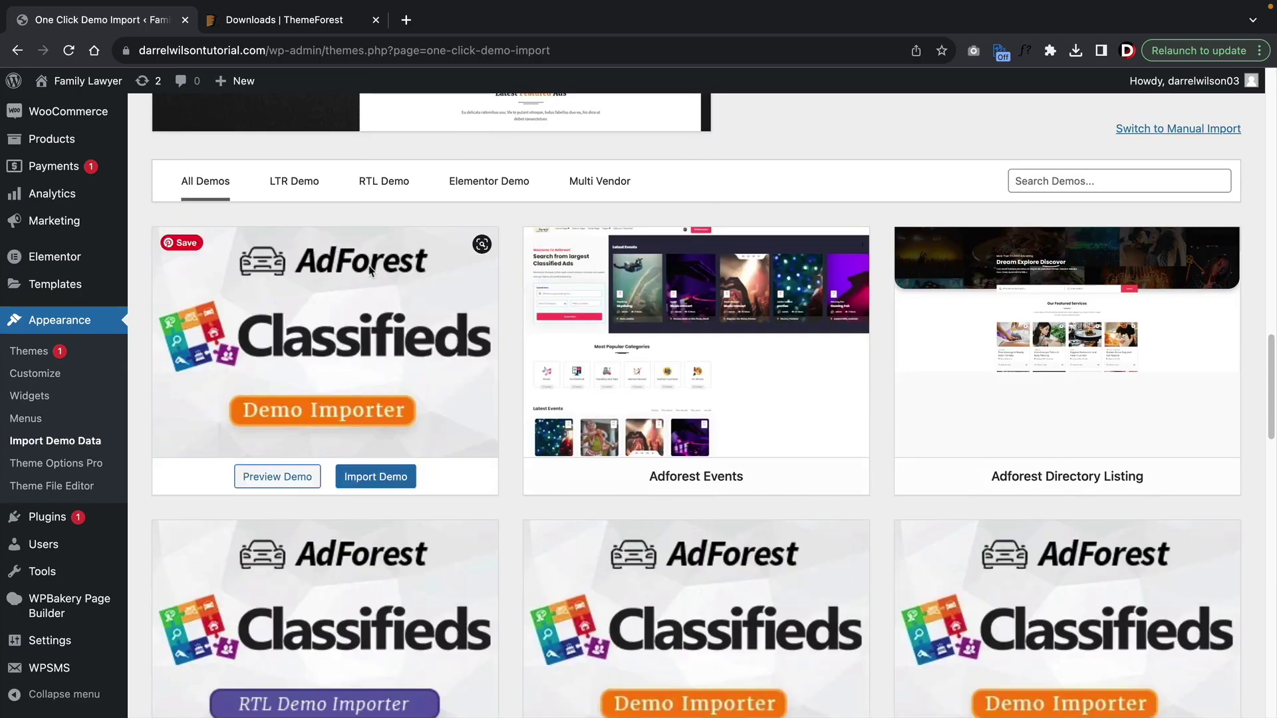
Step: Browse the AdForest demo imports by the LTR Demo and RTL Demo categories
click(315, 186)
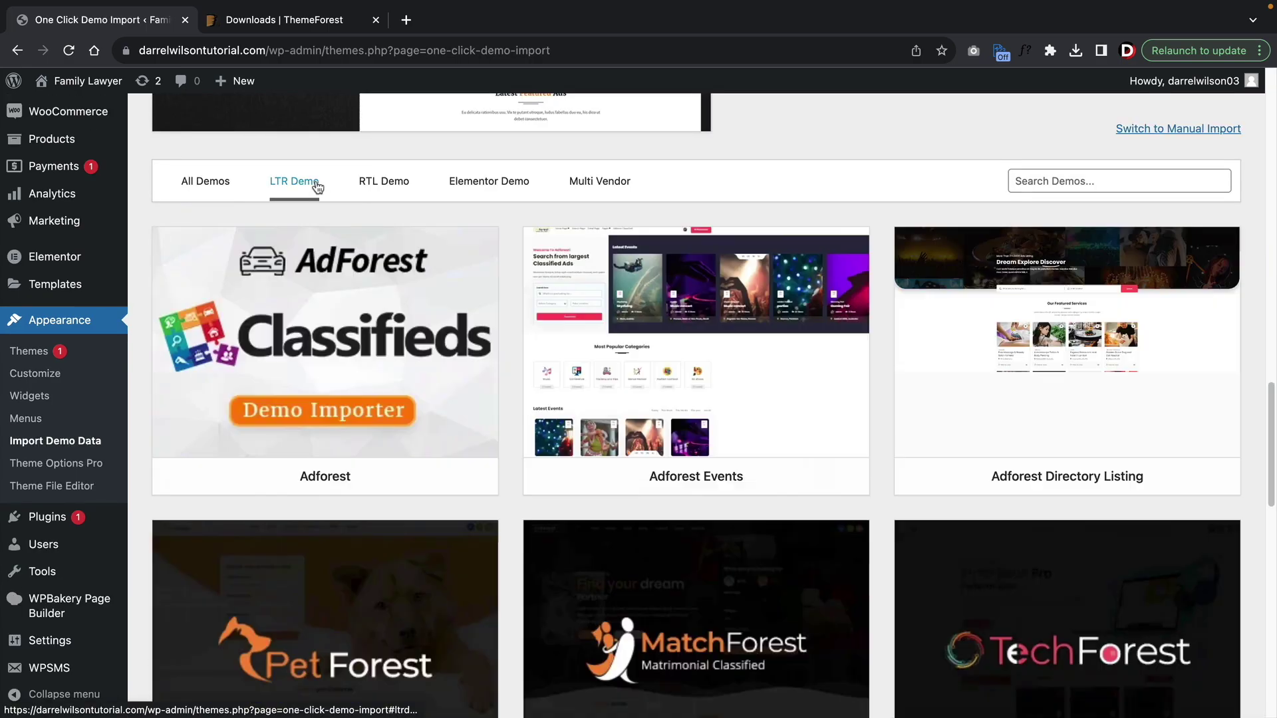
click(363, 181)
click(487, 310)
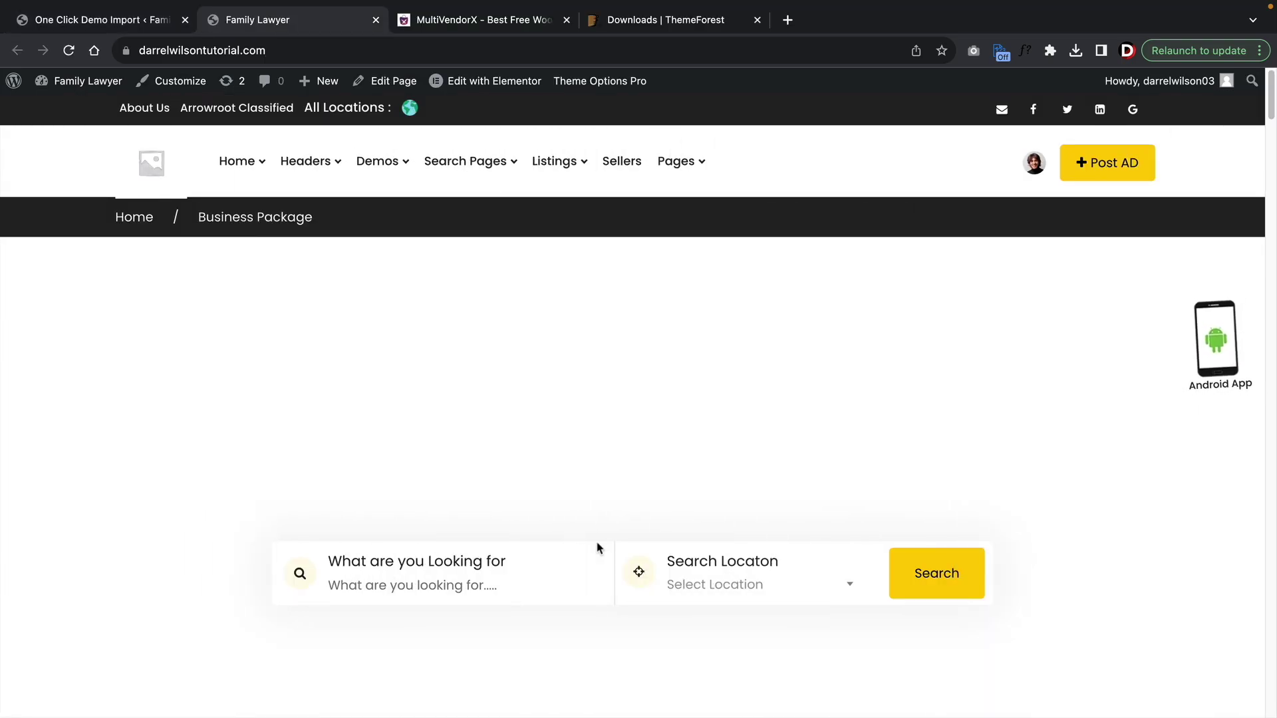
Step: Open the WordPress dashboard of the AdForest site and look over its admin sections, including Classified Ads
mouse_move(85, 359)
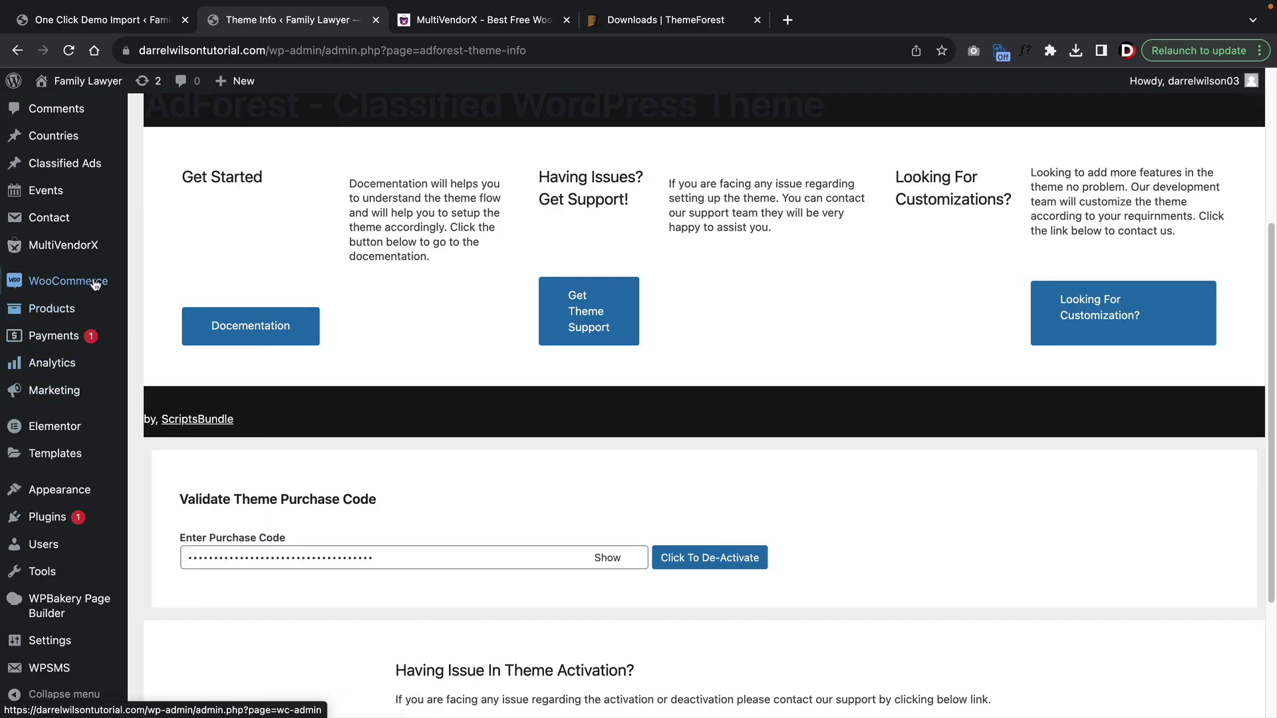
scroll(100, 313, up, 5)
click(97, 317)
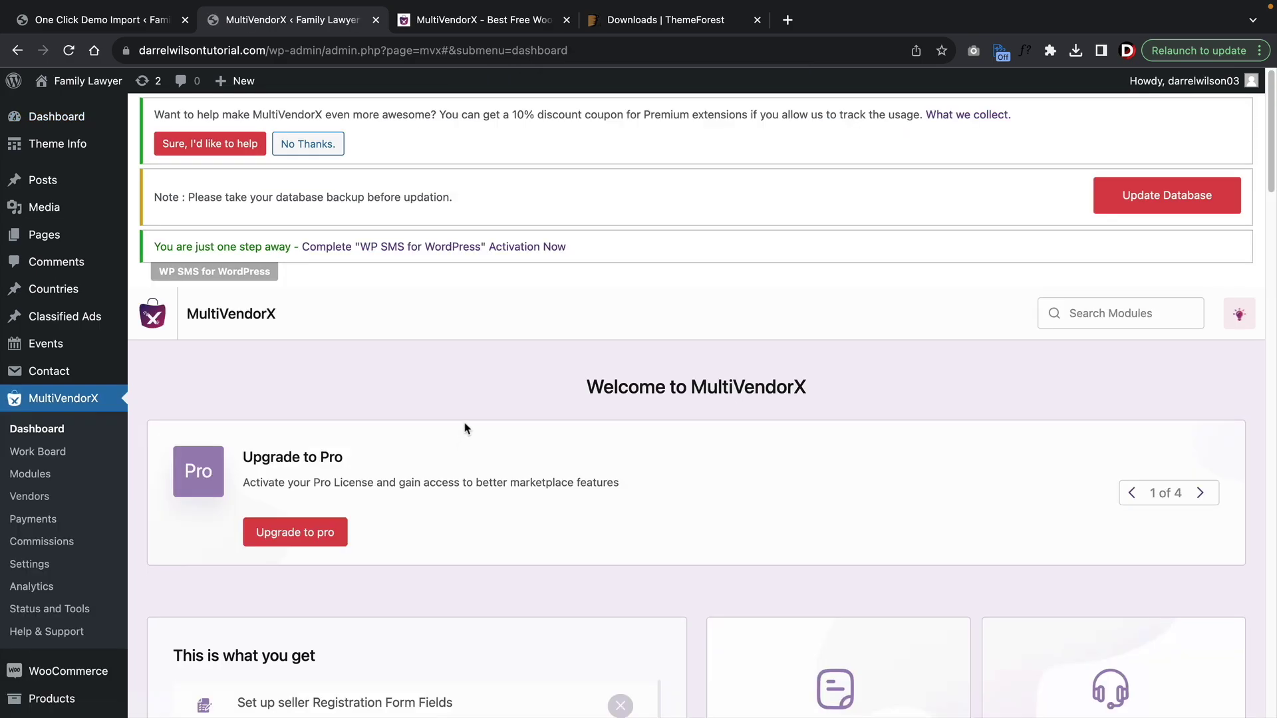
Step: Examine the MultiVendorX dashboard's setup items and quick links, and the site's Tools and Appearance options
scroll(466, 428, down, 5)
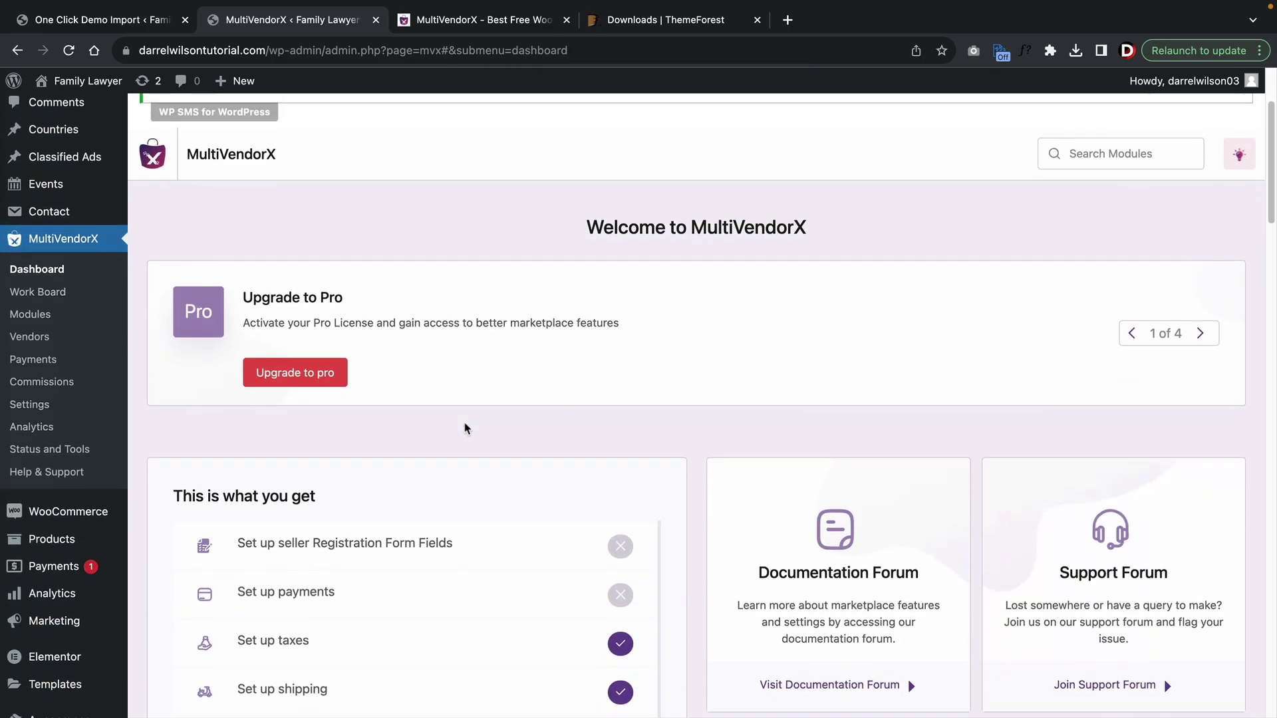
scroll(464, 428, down, 10)
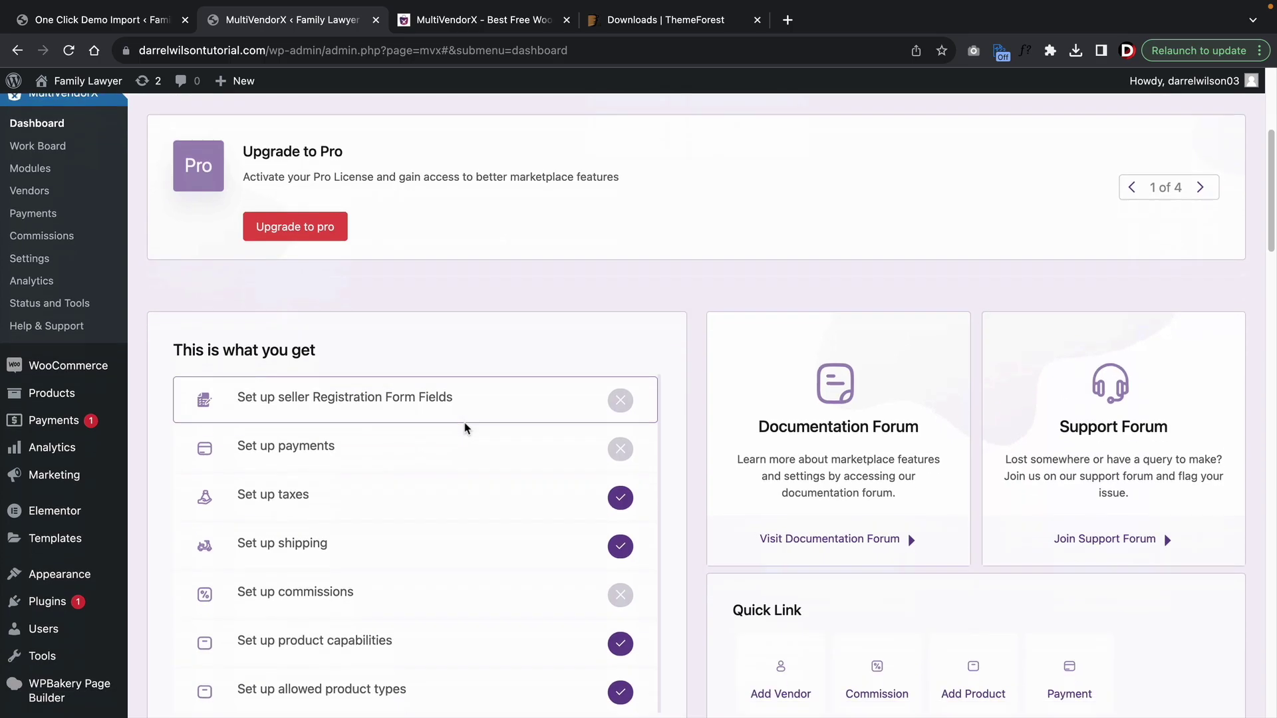
scroll(464, 428, down, 7)
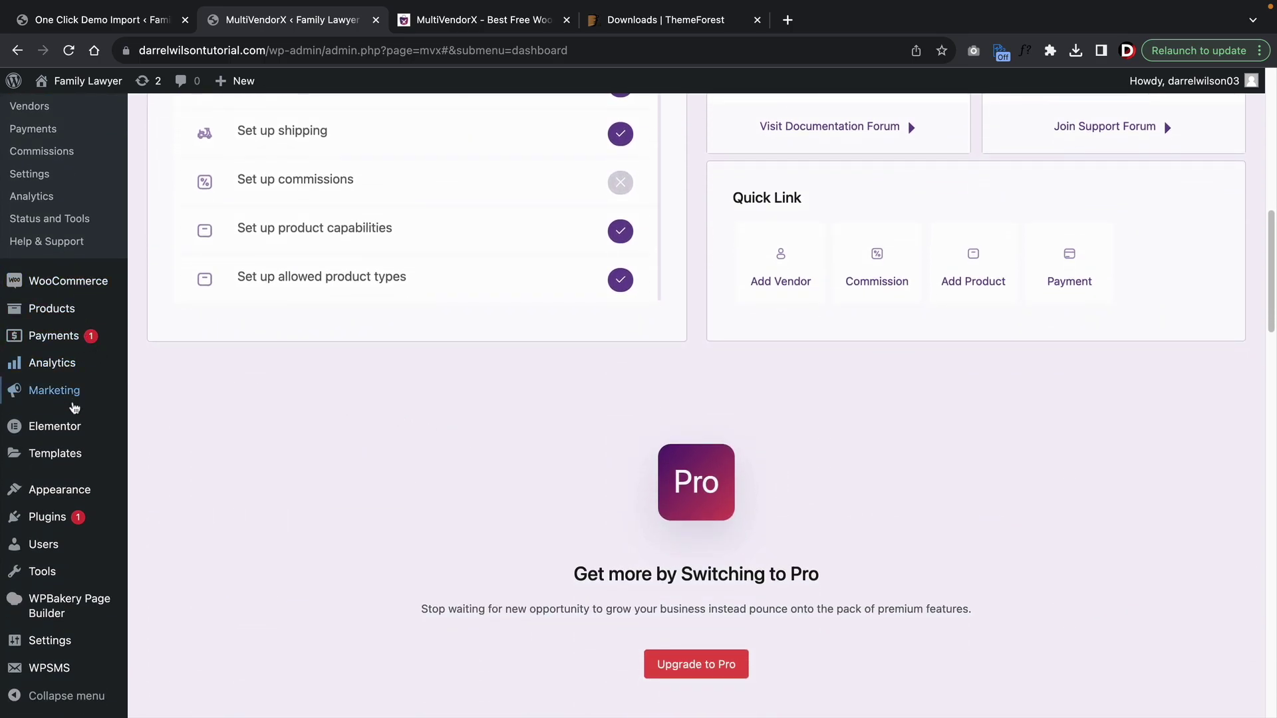
mouse_move(55, 578)
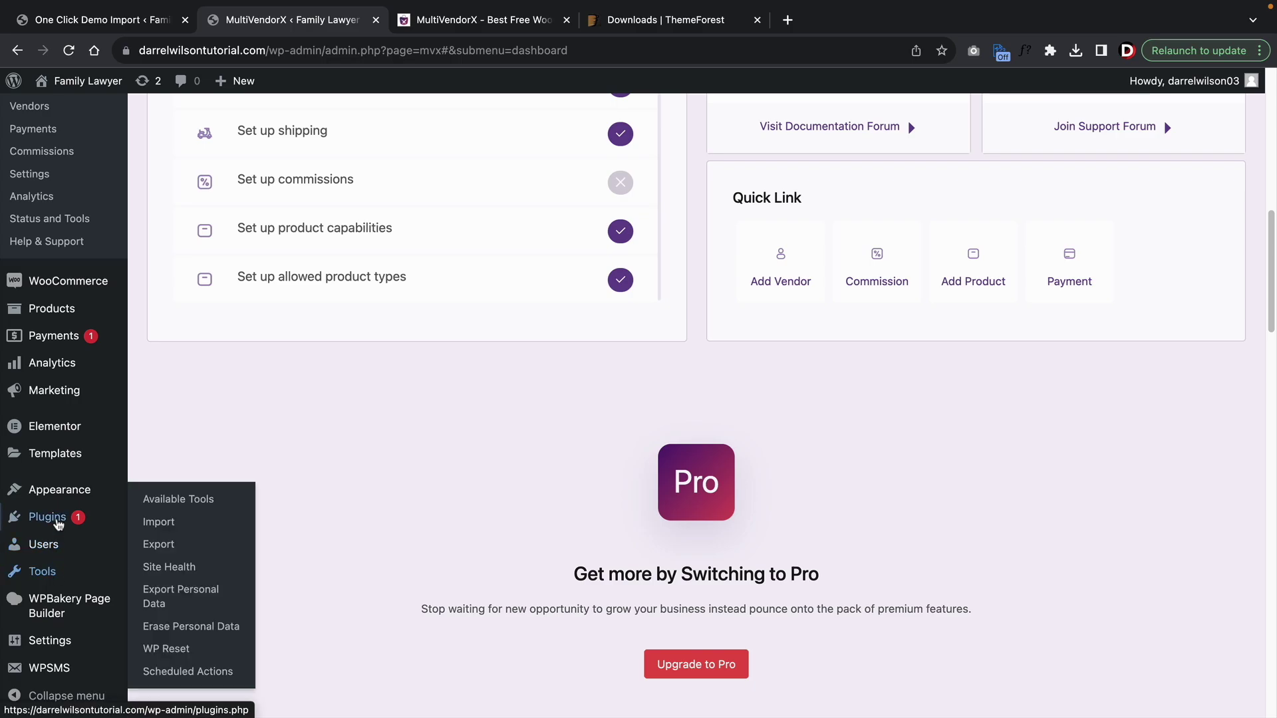
mouse_move(66, 485)
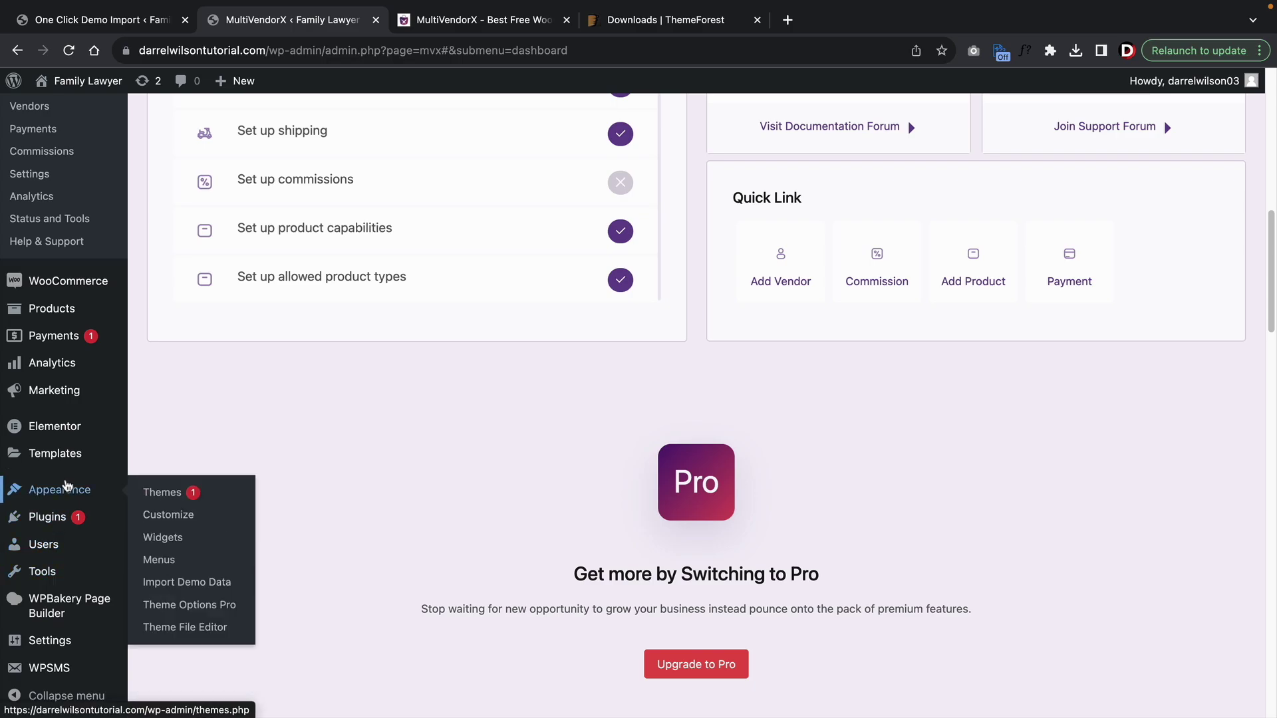
click(96, 491)
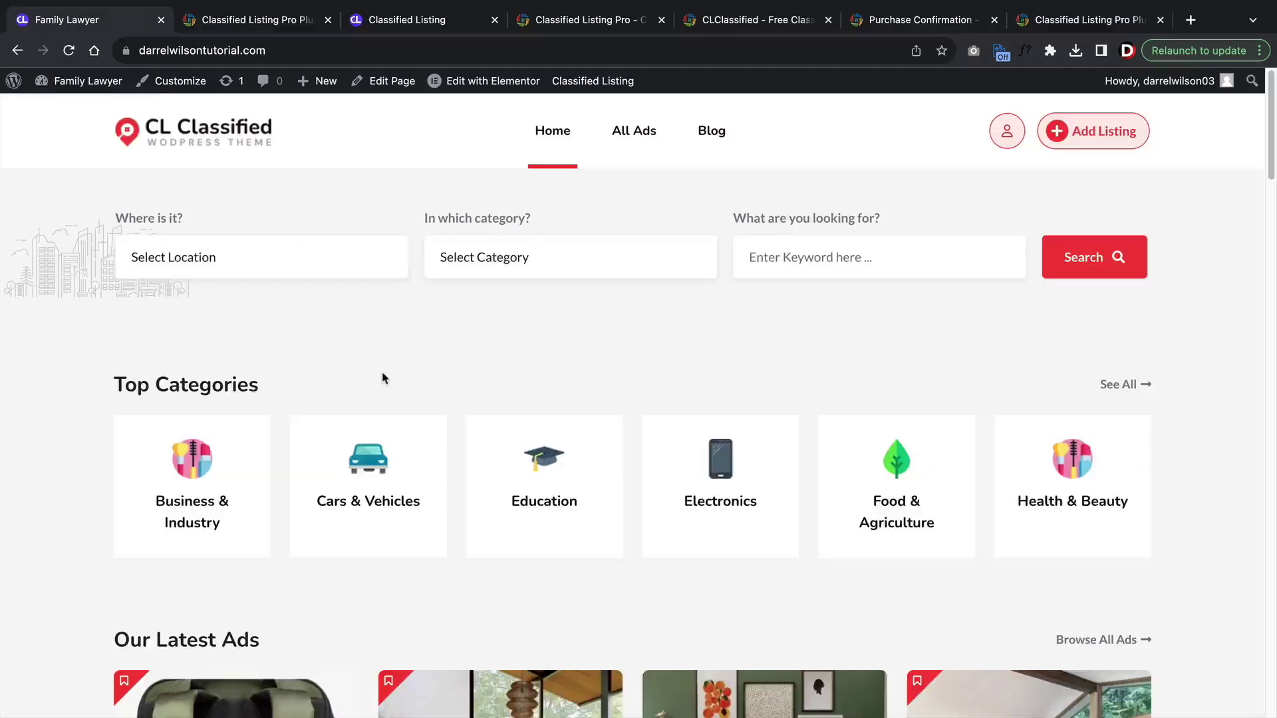
Step: Look through the latest ads on the CL Classified home page and view the Galaxy Note listing
scroll(383, 377, down, 7)
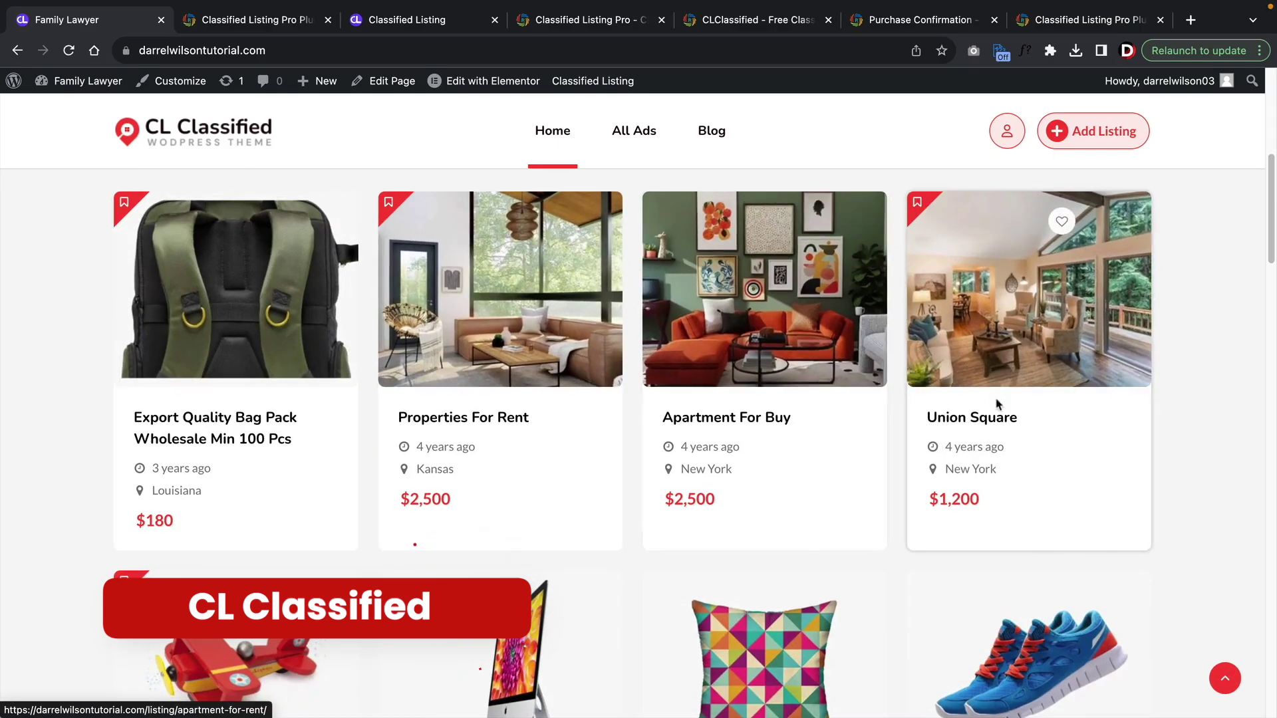
scroll(998, 405, down, 4)
scroll(998, 406, down, 6)
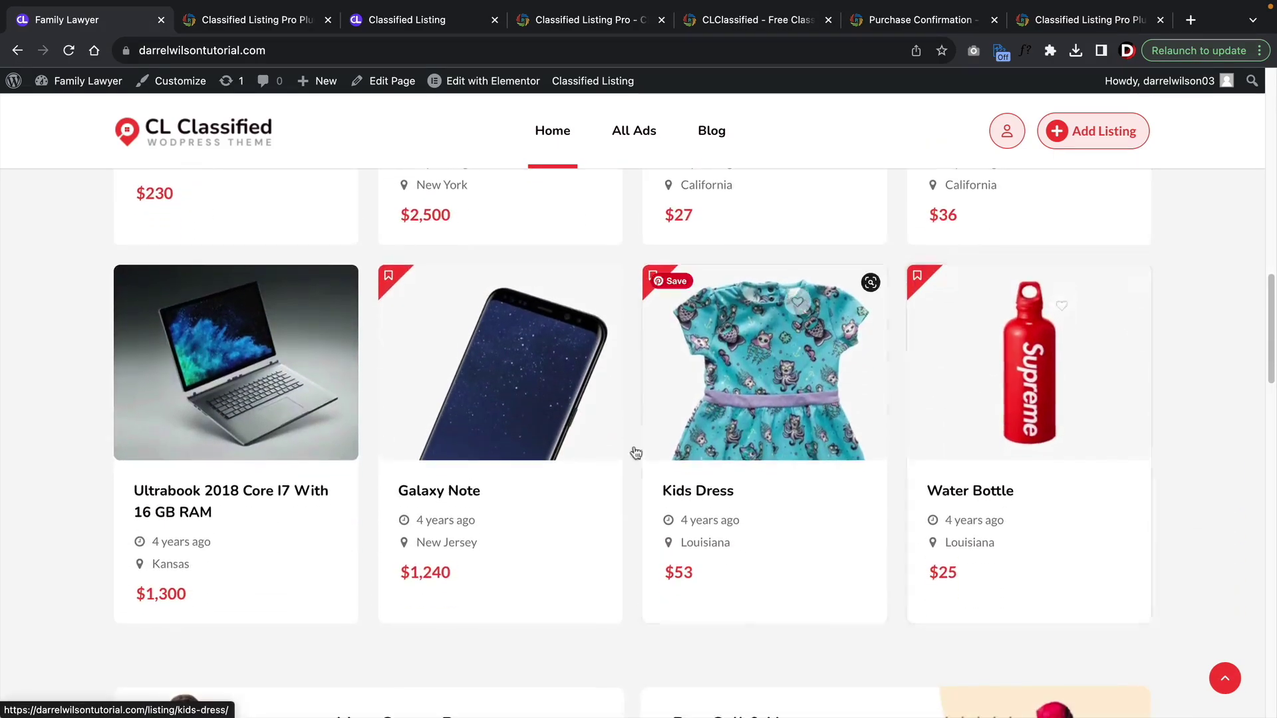
click(426, 497)
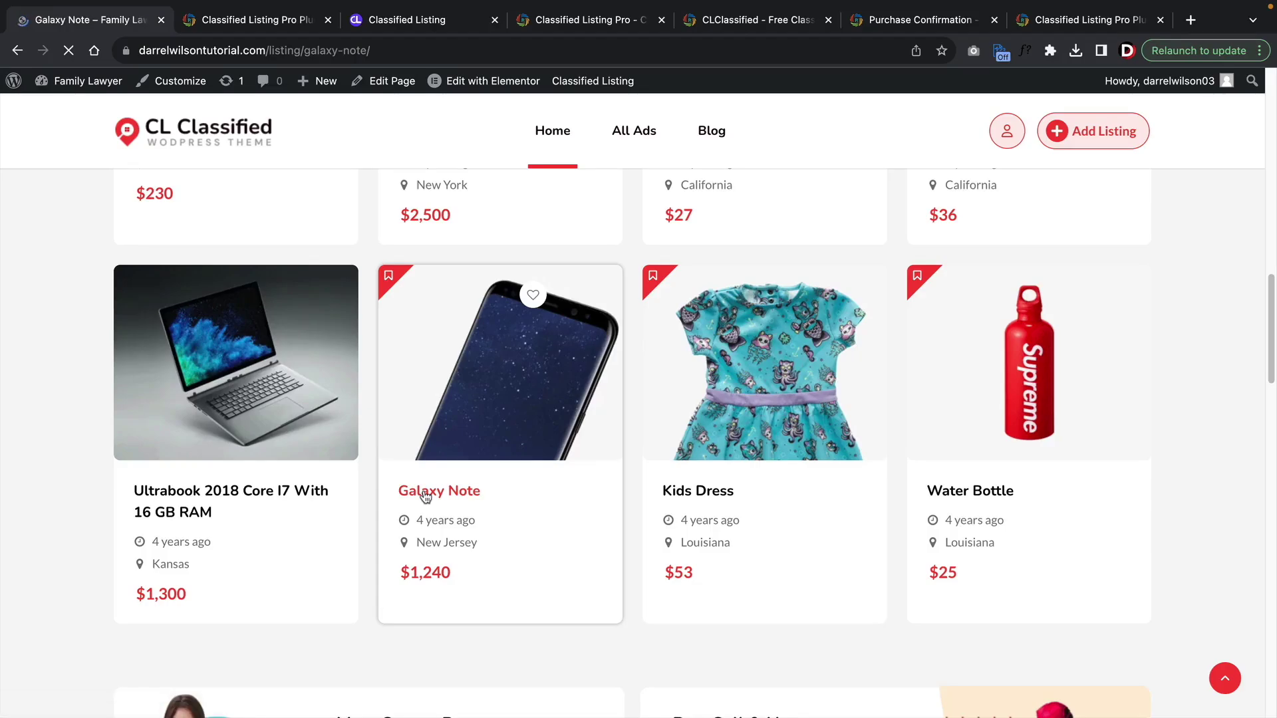
scroll(426, 496, down, 5)
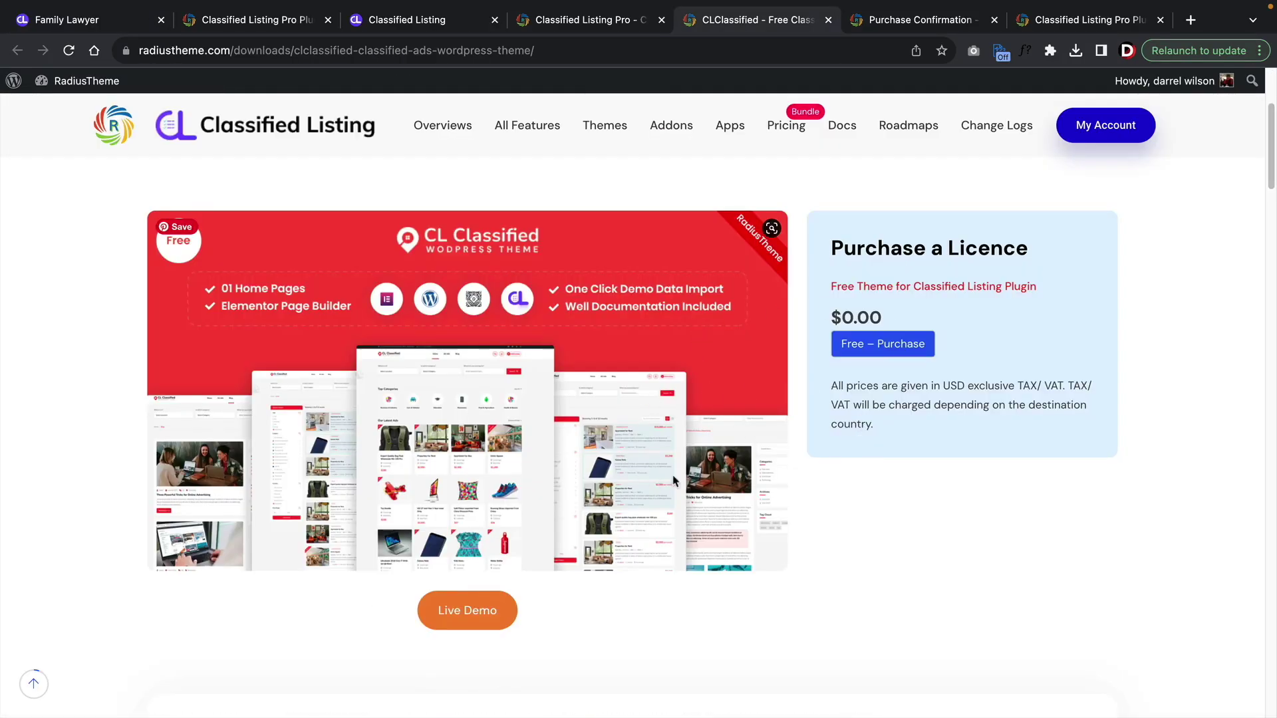
Step: Review the CLClassified purchase confirmation with its licence key and download, and the Classified Listing Pro plugins and themes bundle page
click(898, 20)
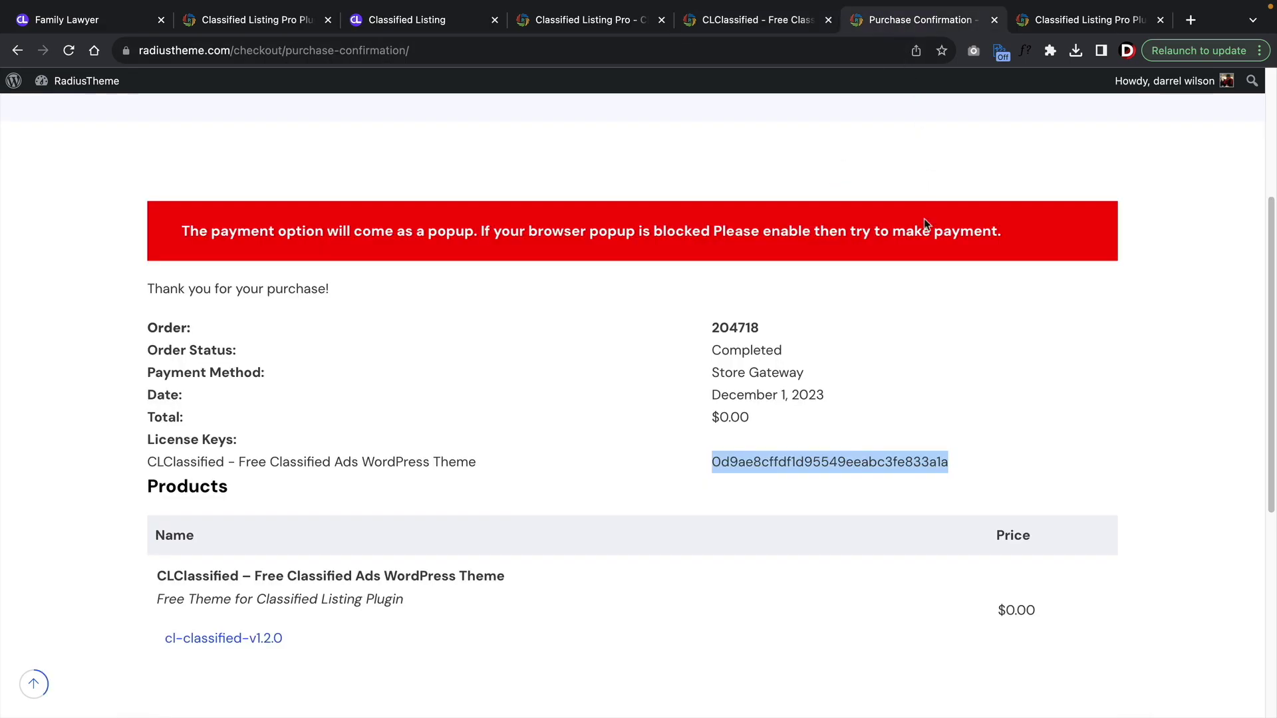
scroll(894, 364, down, 1)
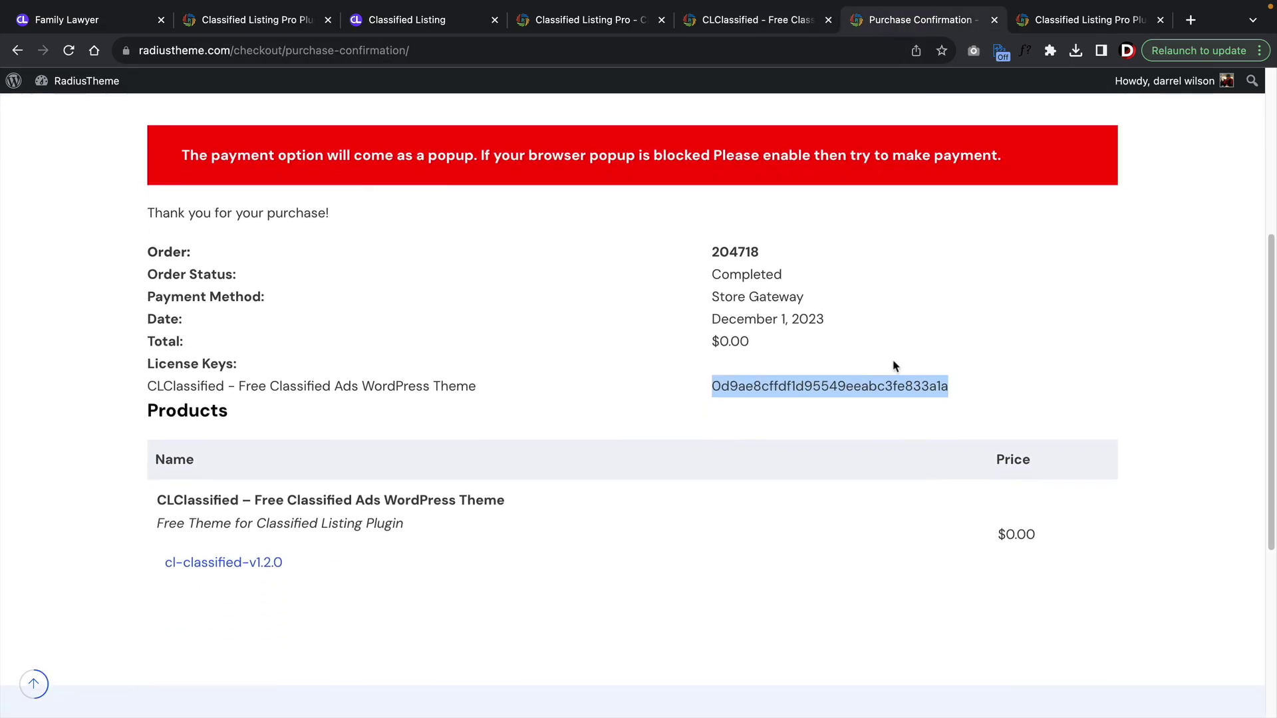
click(1079, 20)
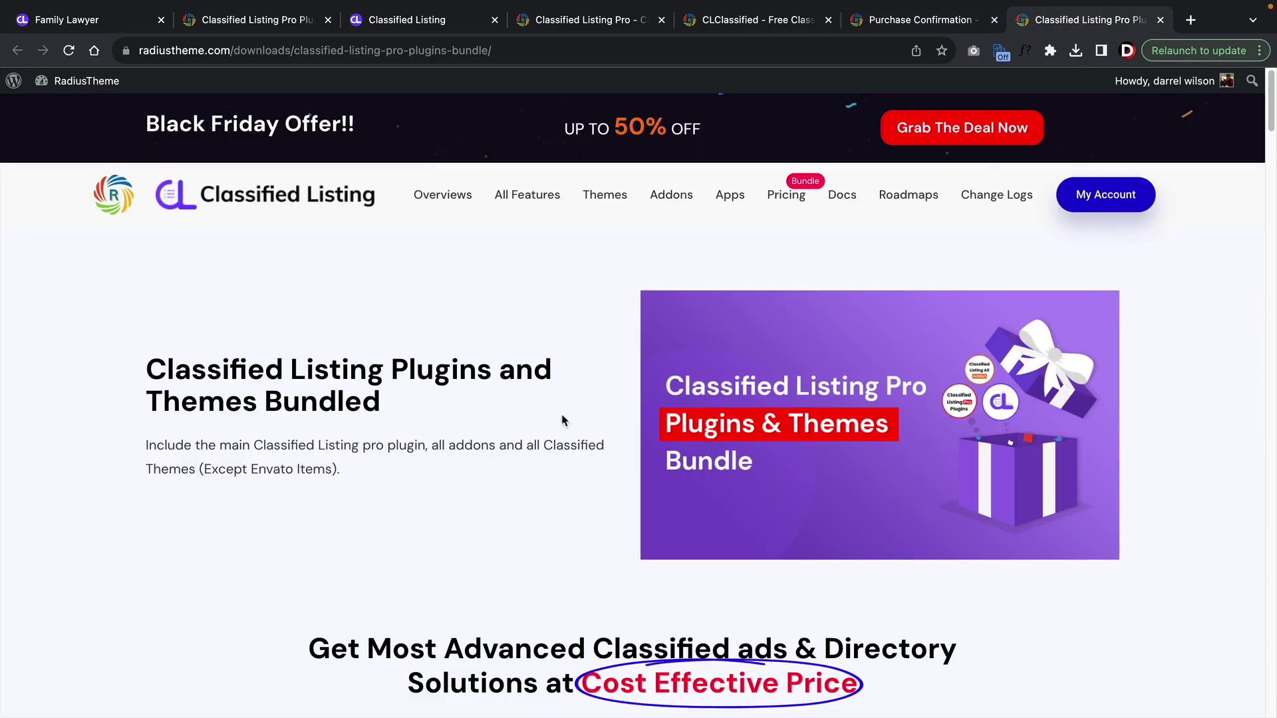
scroll(479, 447, down, 1)
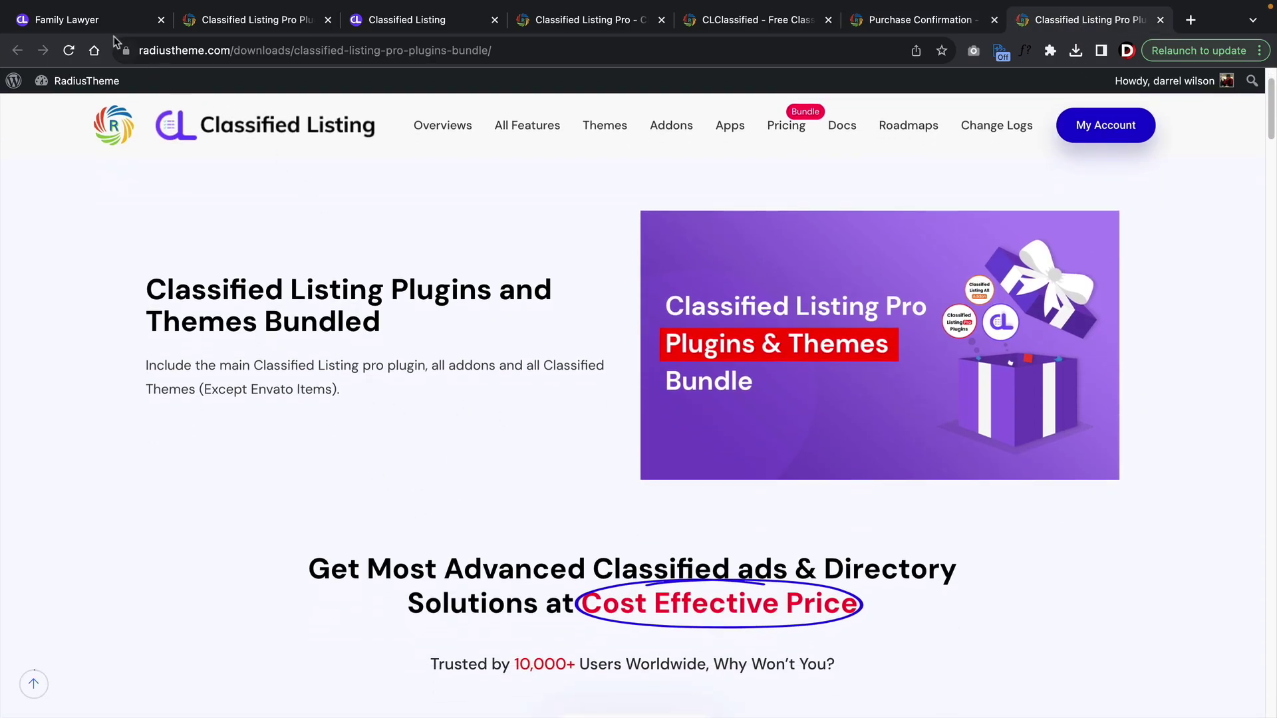
Step: Return to the CL Classified site, view its demo content installer, and open the home page in the Elementor editor
click(67, 20)
mouse_move(86, 80)
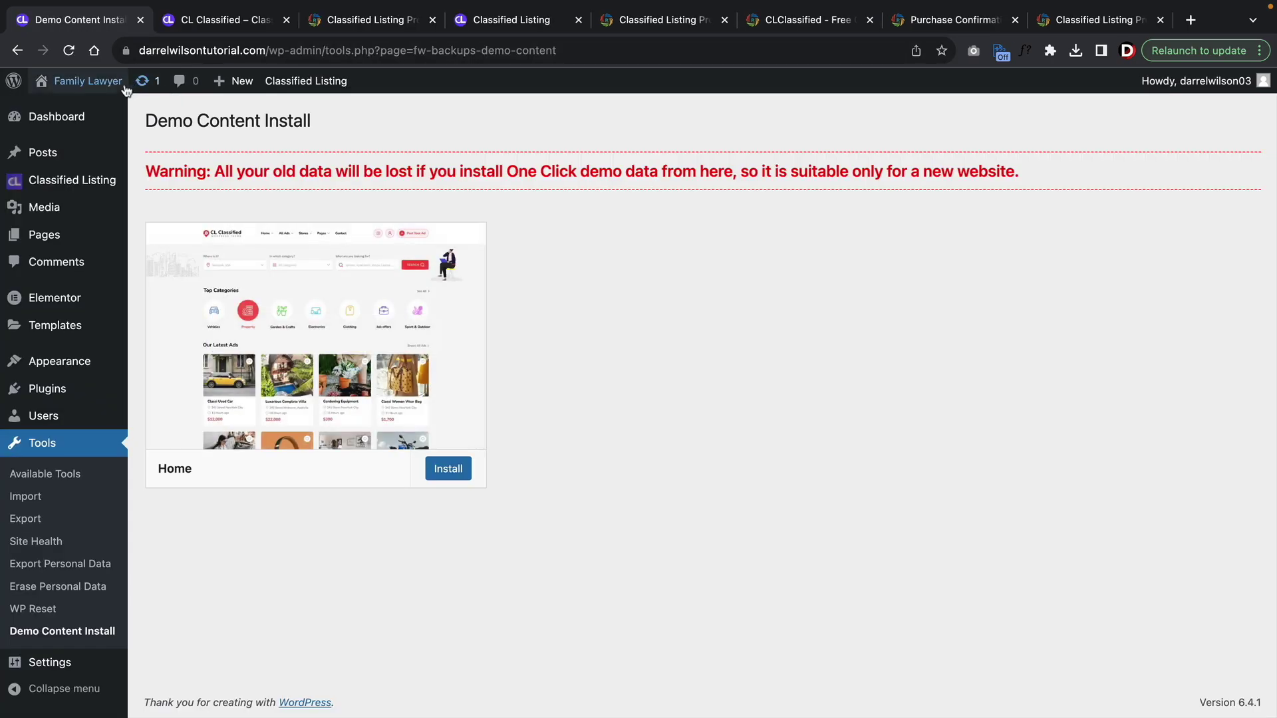
click(94, 119)
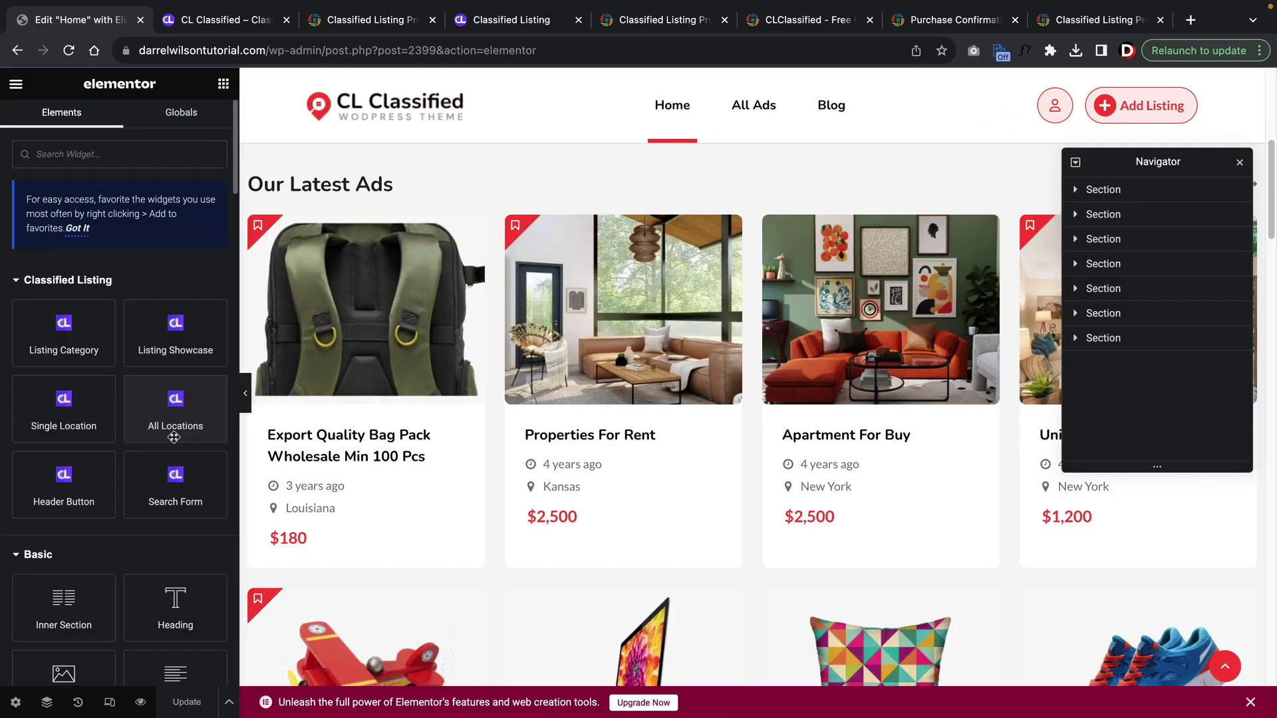
Step: Add a Listing Category widget under the Top Categories heading, check its style options, and leave the editor without saving
scroll(502, 406, up, 5)
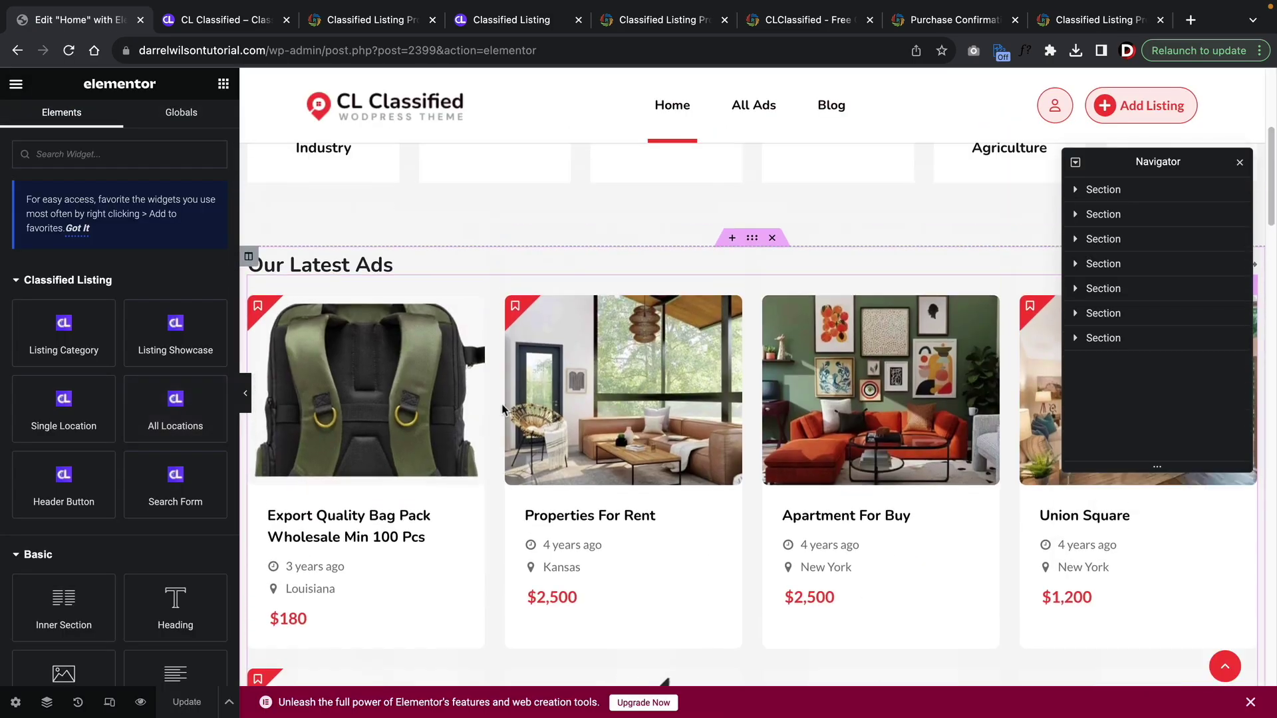
drag(49, 358, 532, 332)
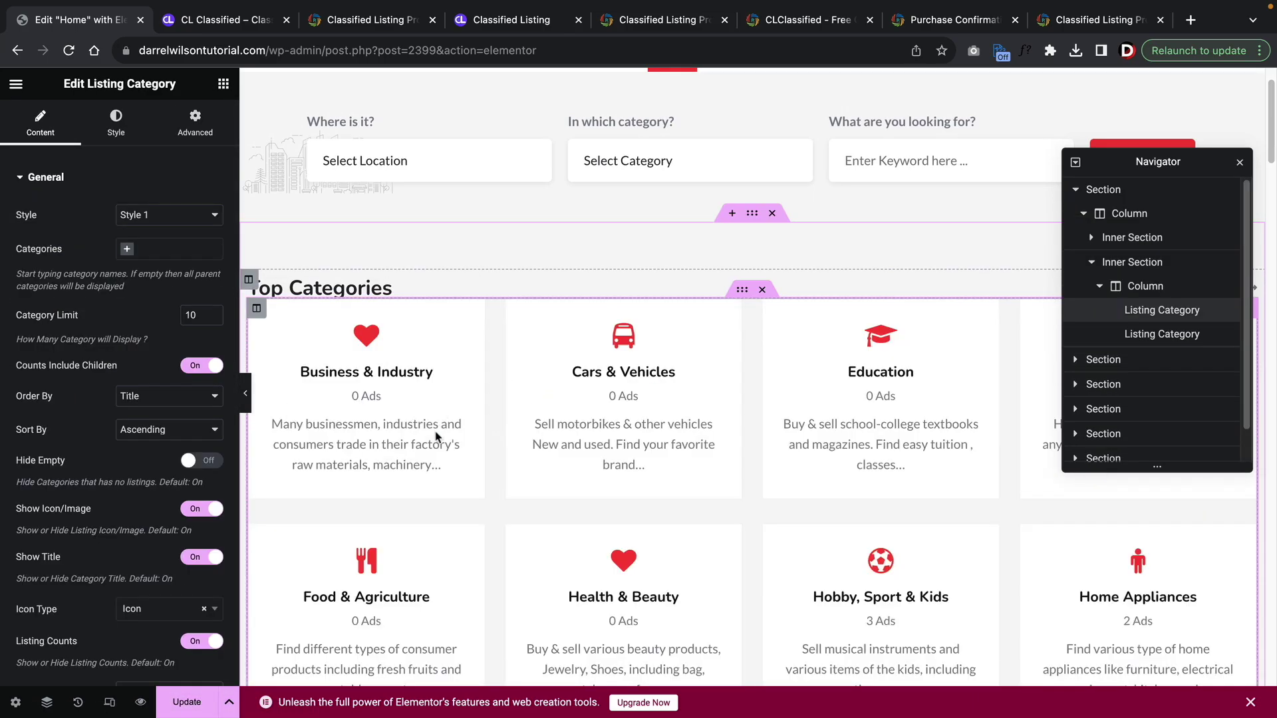
scroll(566, 483, down, 1)
click(188, 217)
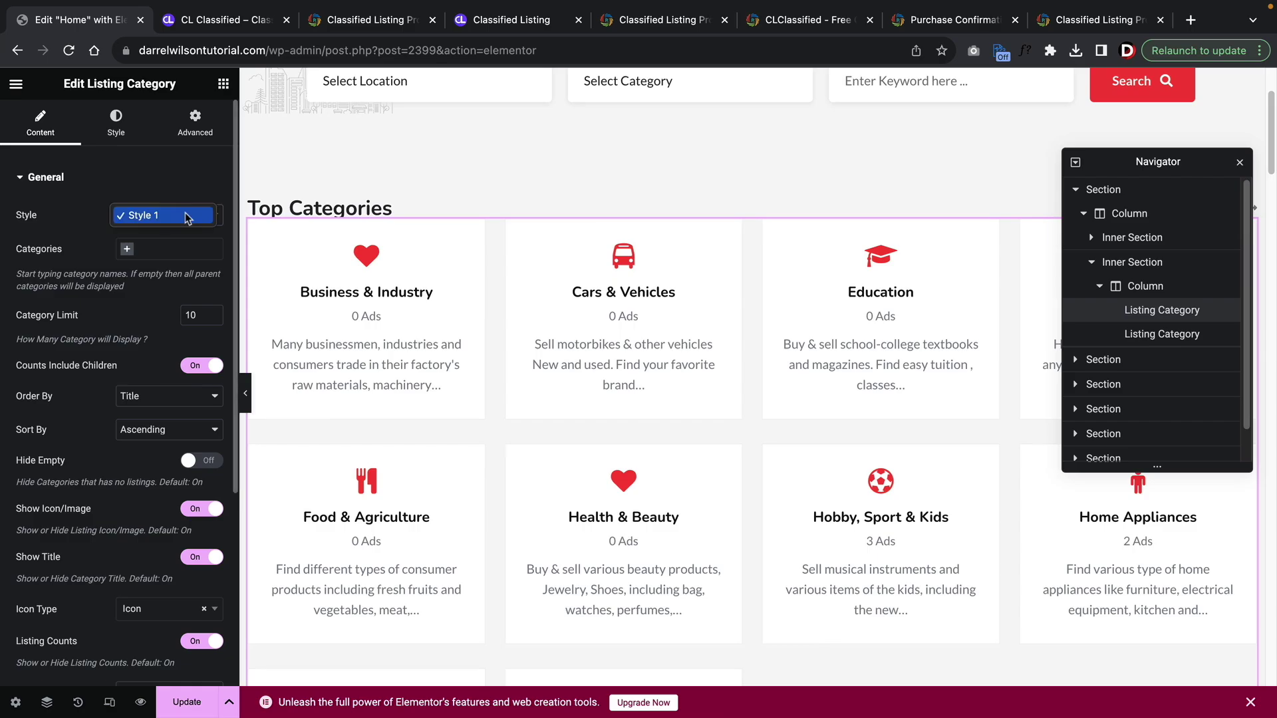
click(187, 218)
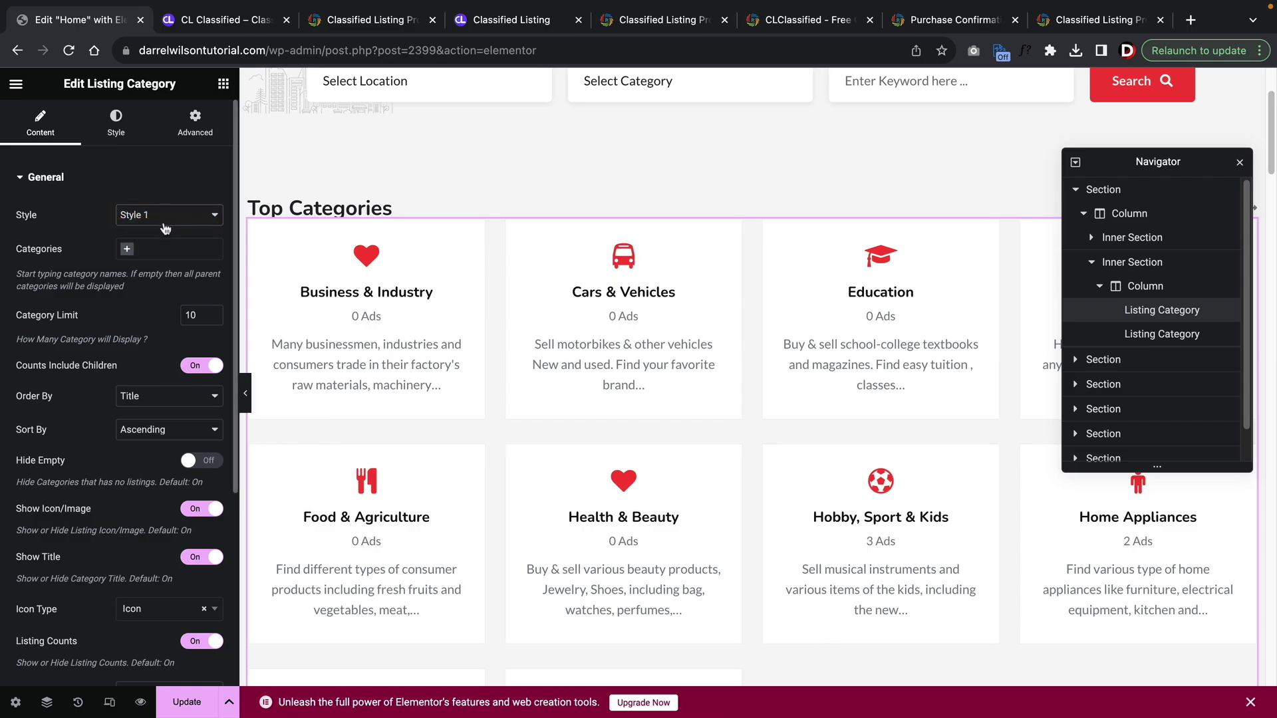
click(168, 222)
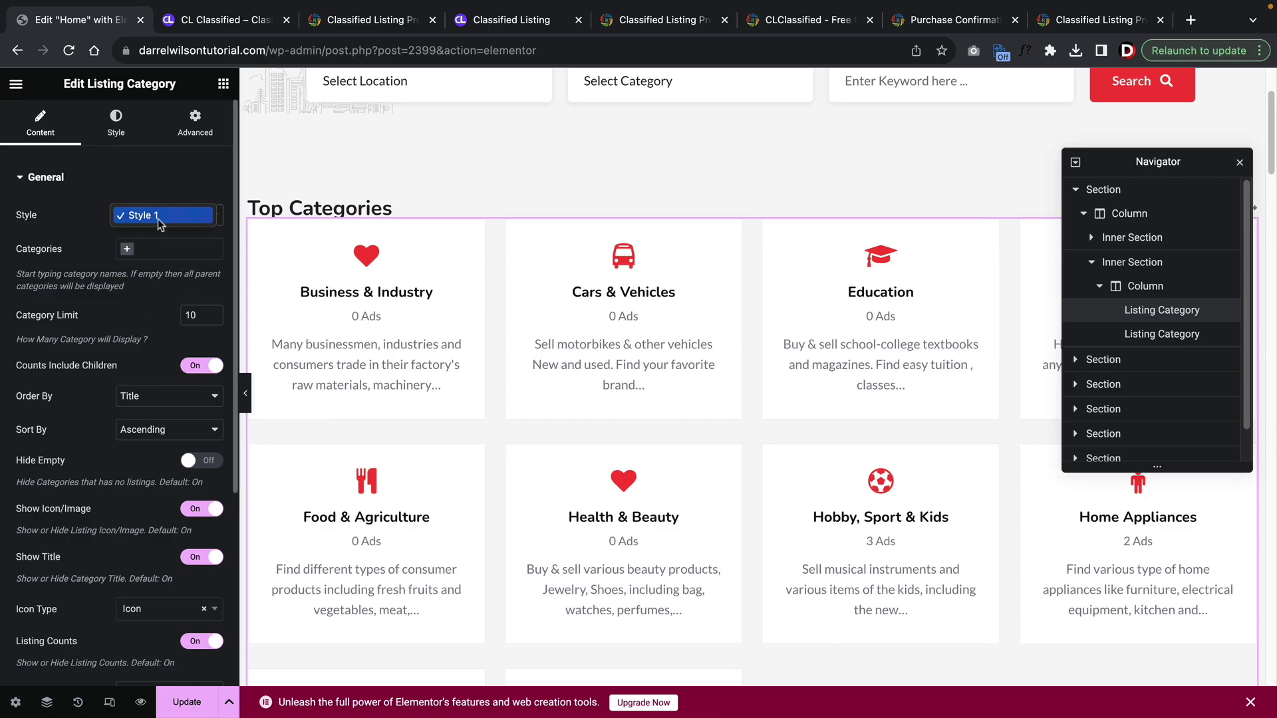
click(155, 226)
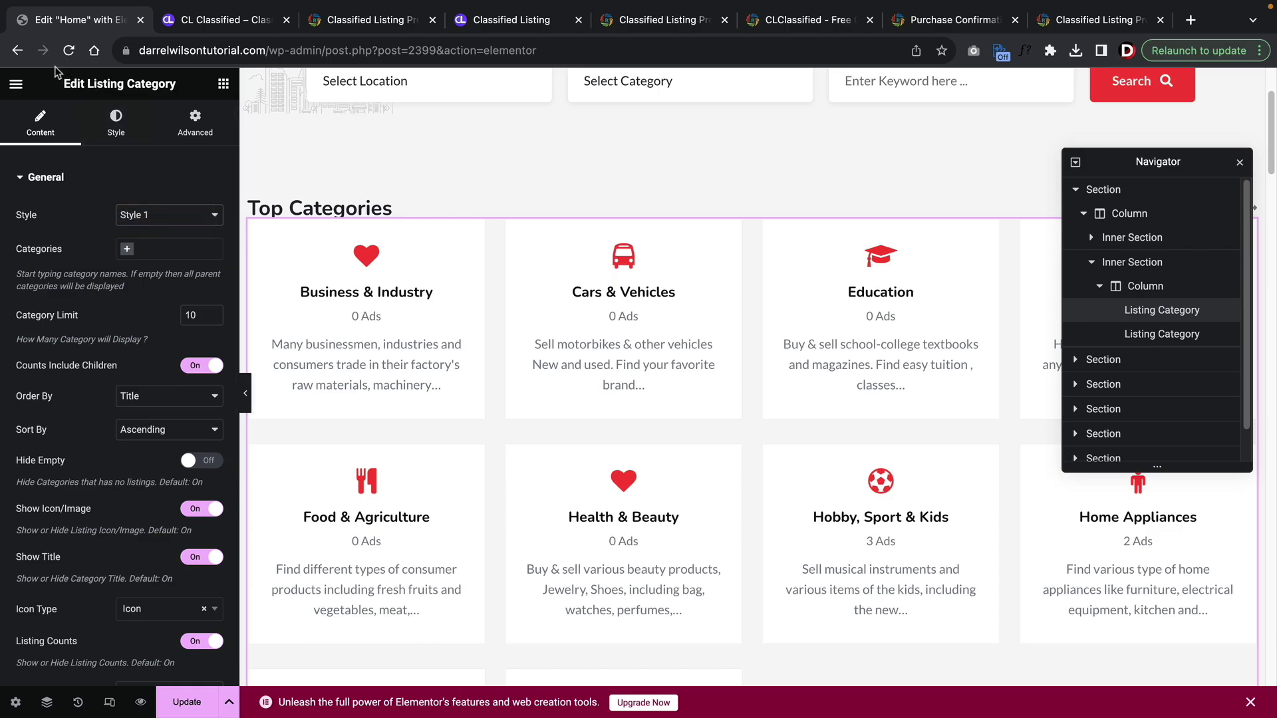
click(17, 50)
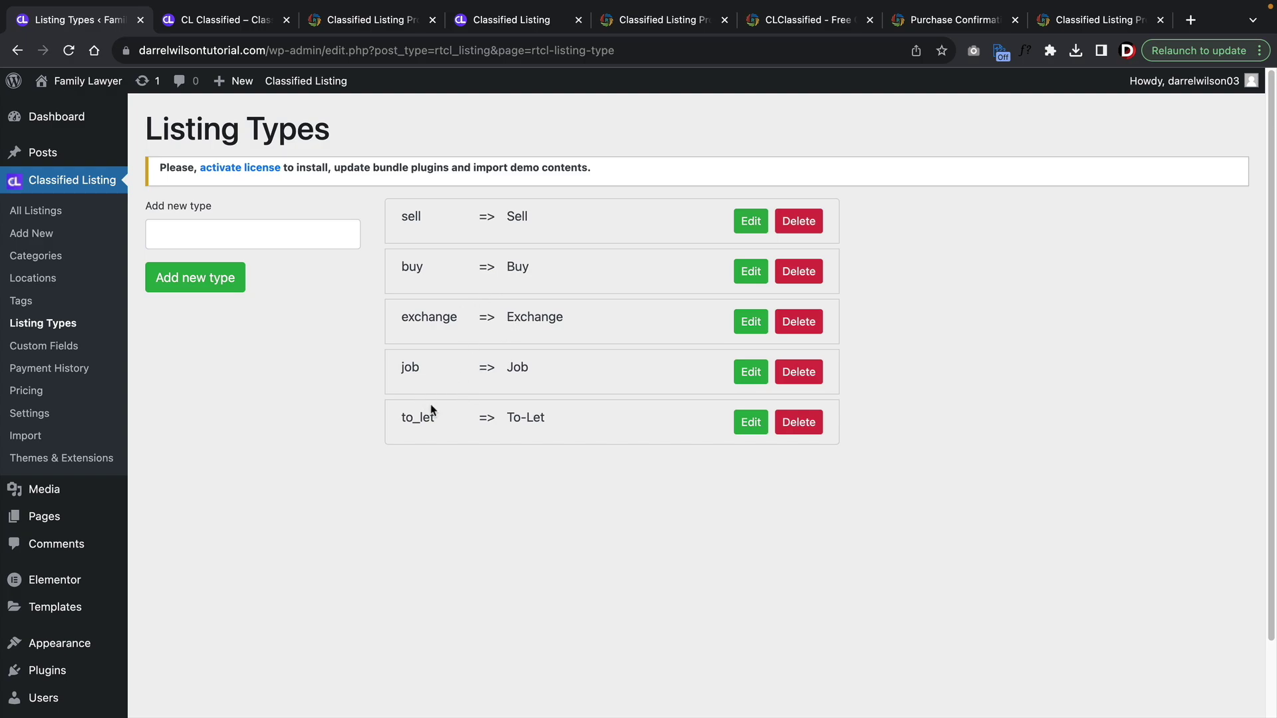
Step: Look through the Classified Listing plugin's listing categories and custom fields in the WordPress admin
click(47, 258)
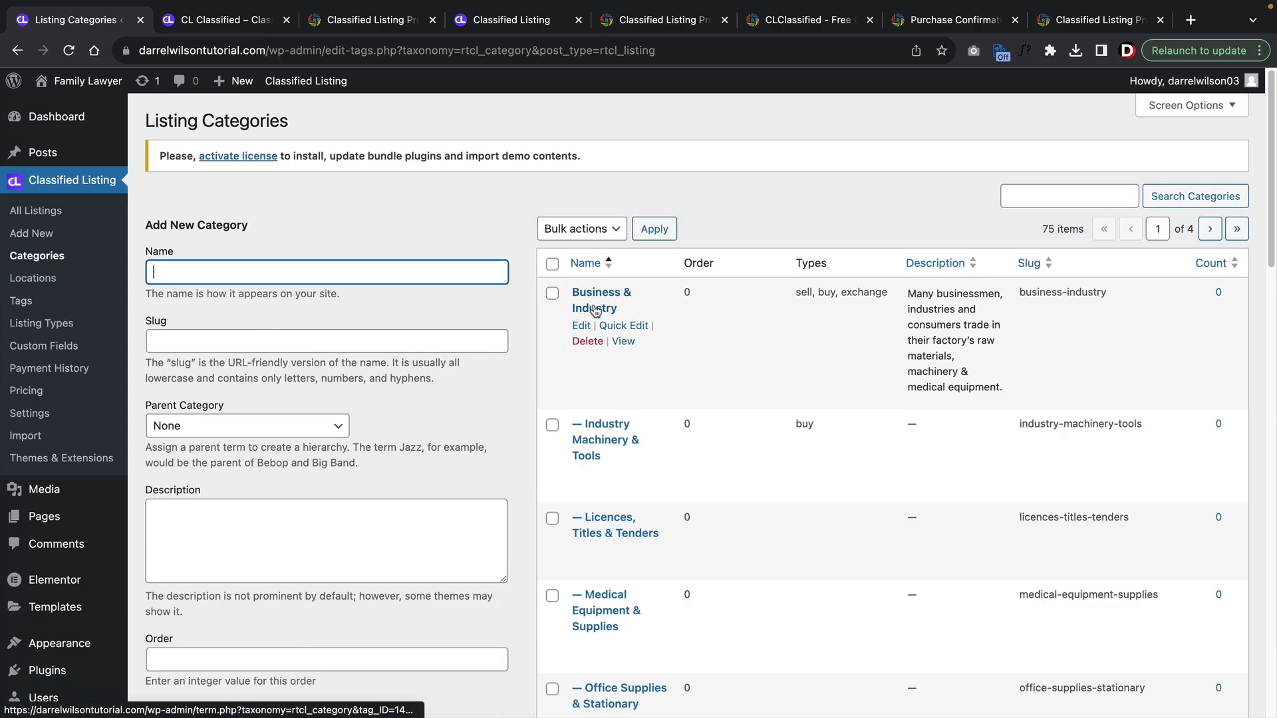
scroll(595, 311, down, 5)
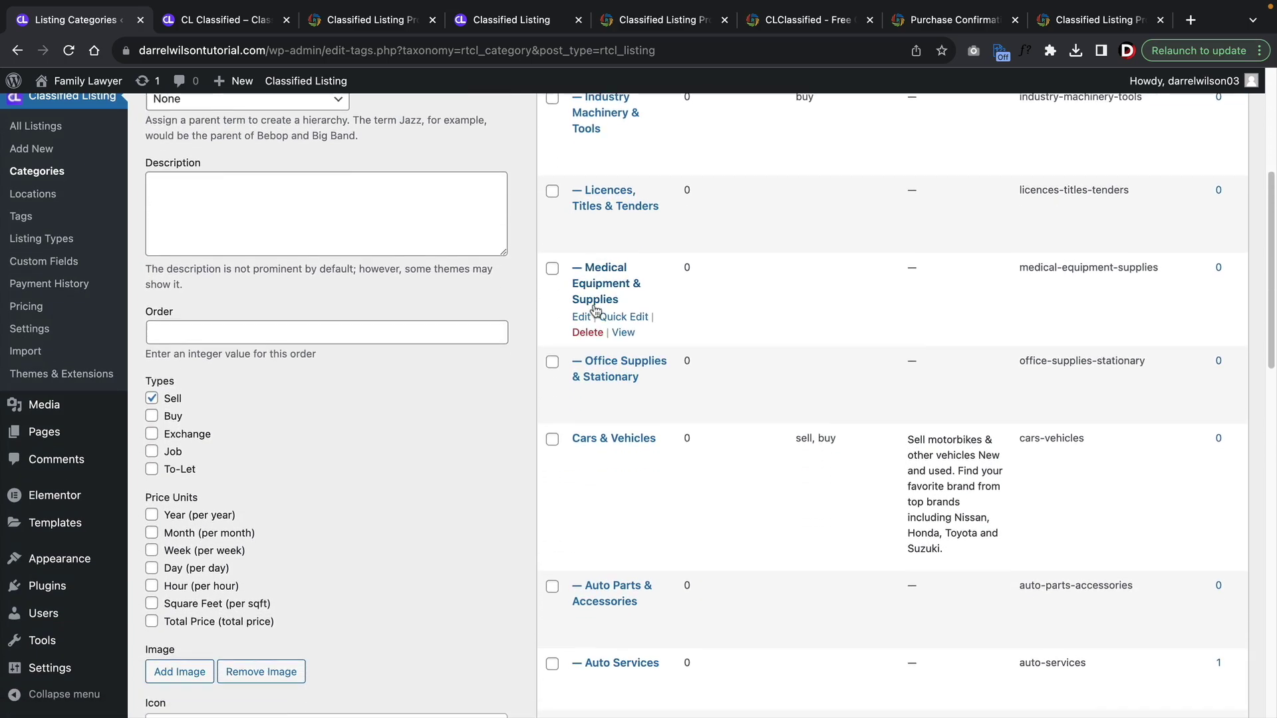
scroll(596, 310, down, 3)
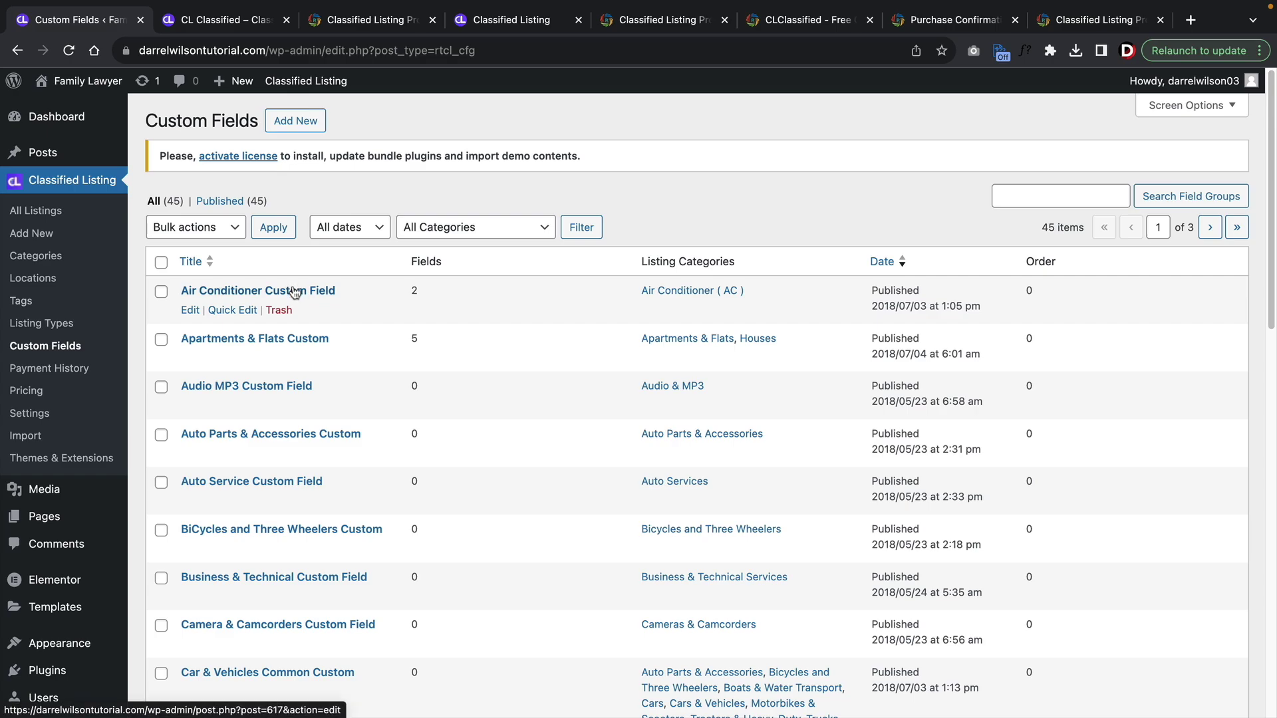
scroll(316, 316, down, 1)
scroll(316, 316, down, 5)
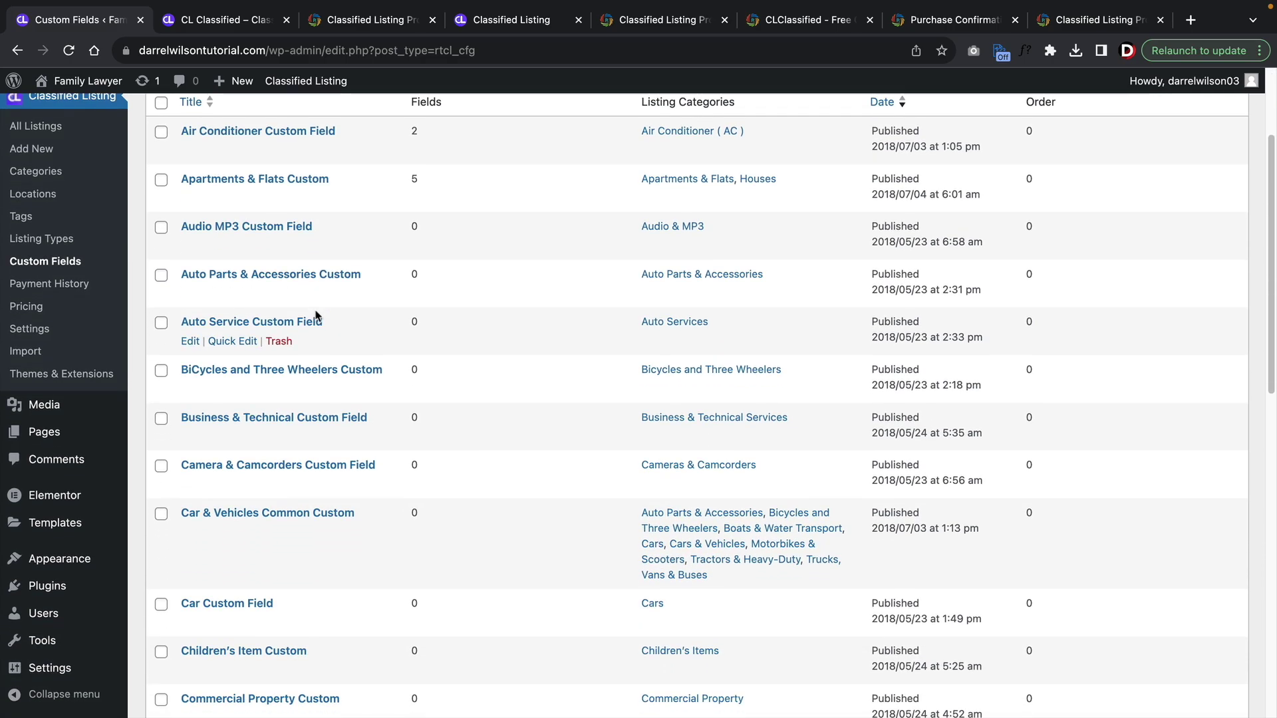
scroll(317, 316, down, 1)
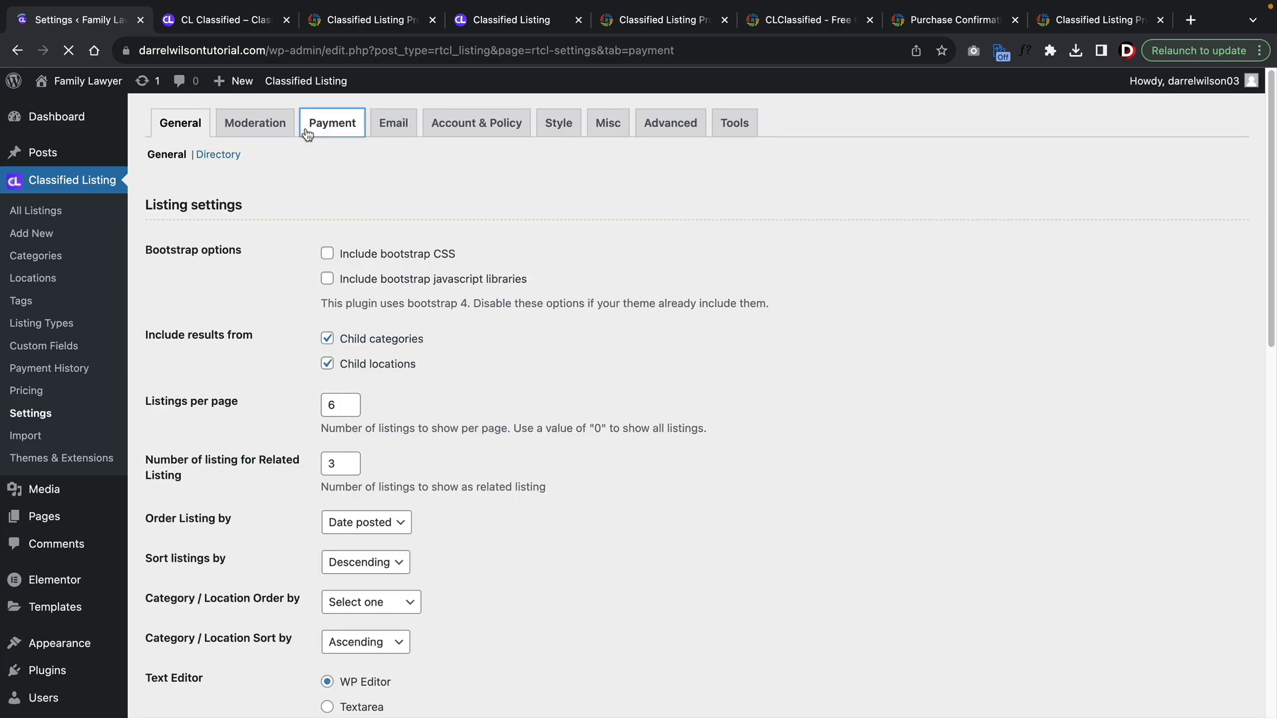
Step: Examine the Classified Listing settings for Payment, Email, Account & Policy, Style and Misc
click(318, 131)
click(381, 121)
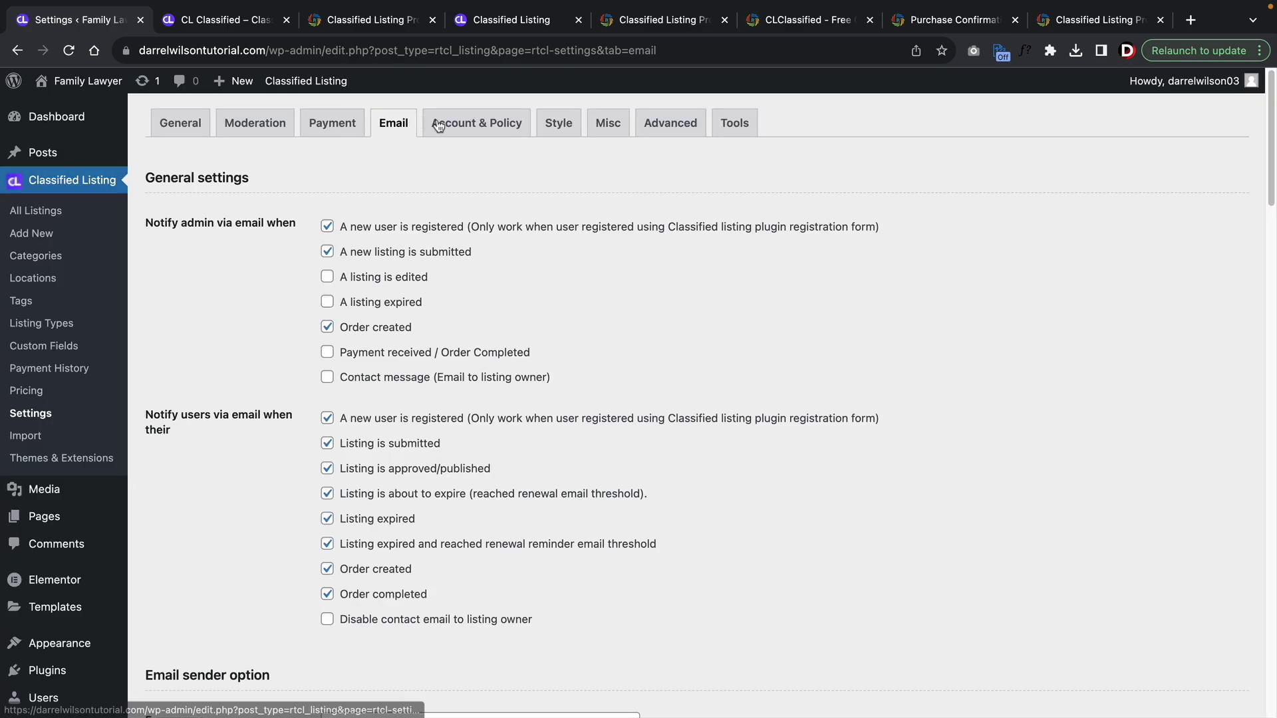
click(467, 126)
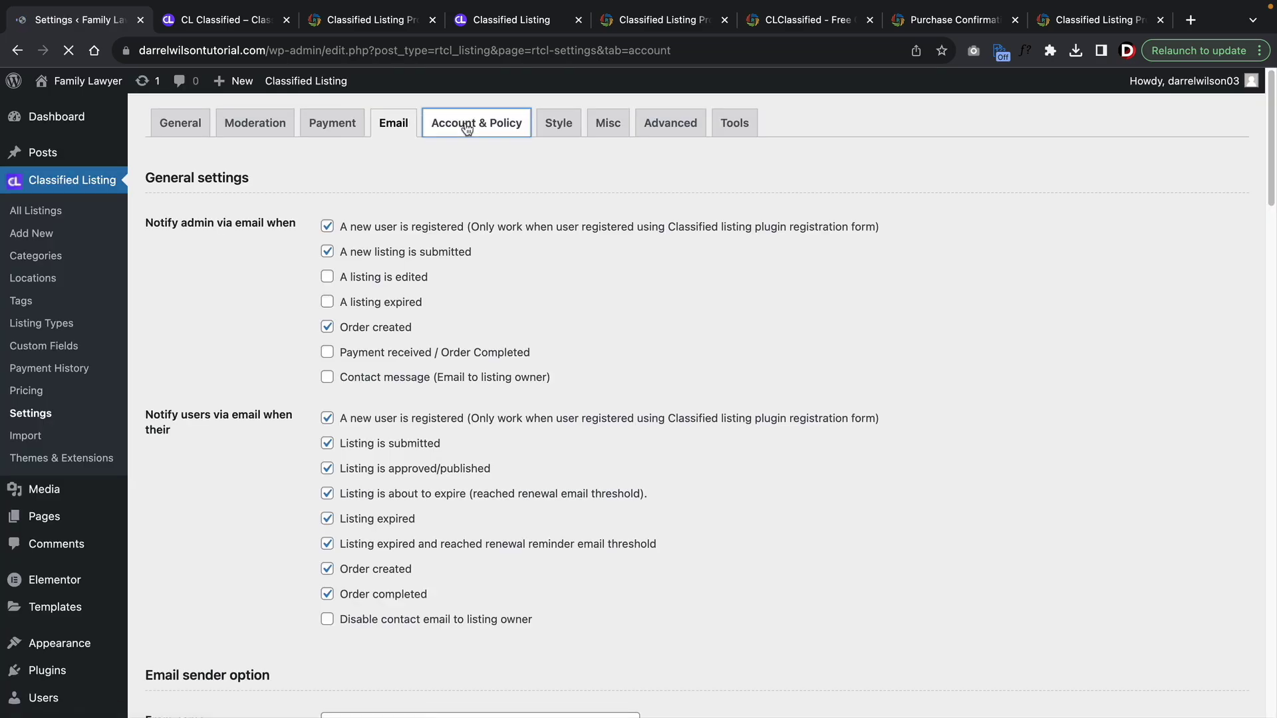
click(563, 128)
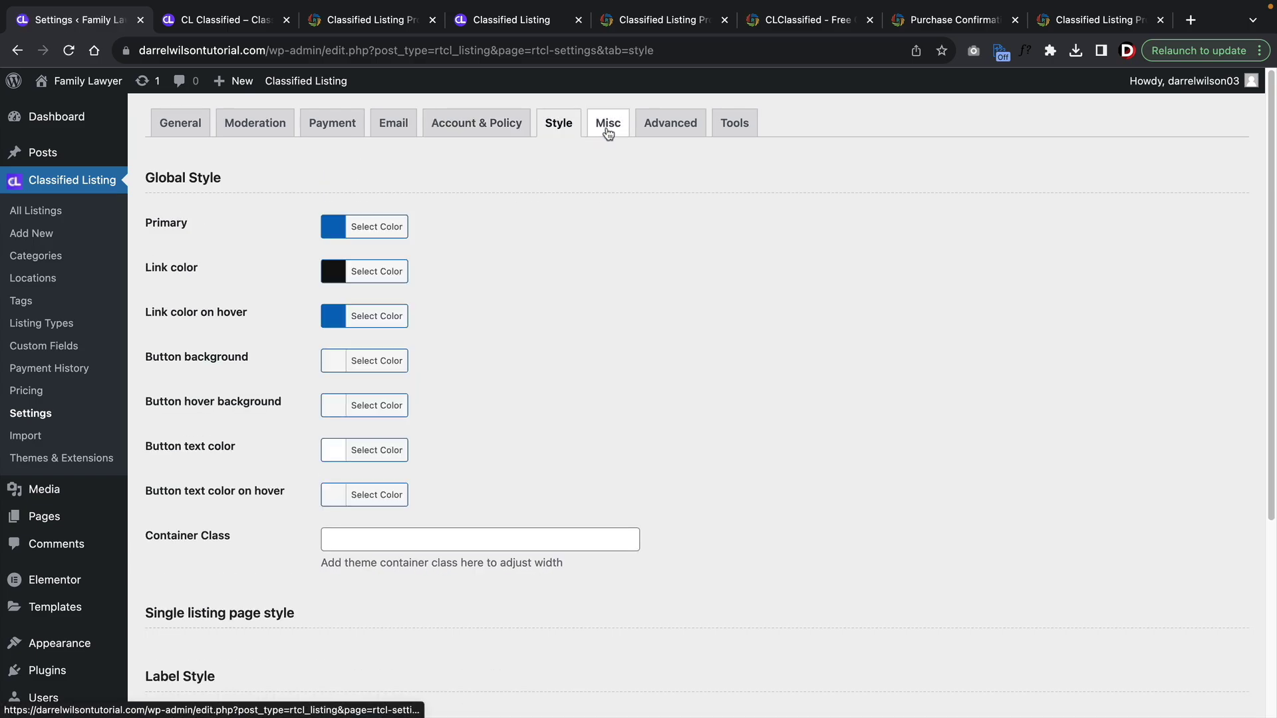
click(608, 131)
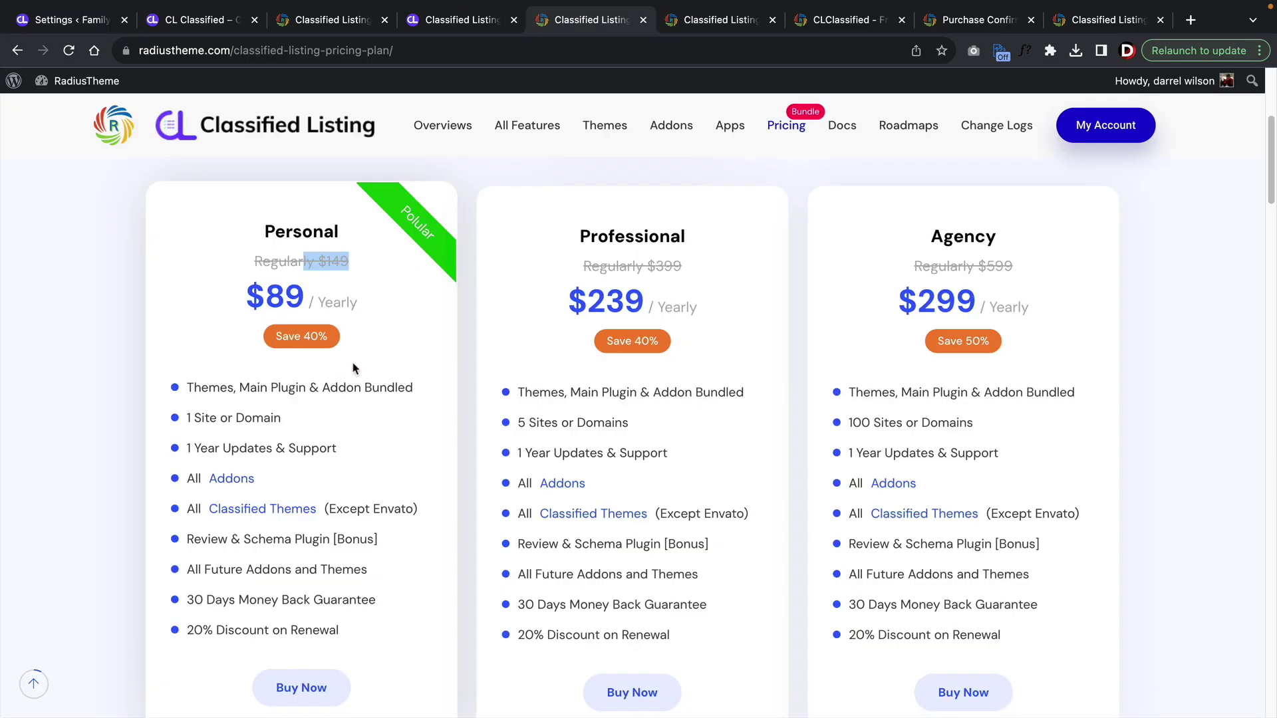
Step: Open the Classified Listing addons page from the Personal pricing plan and look through the available addons
click(232, 483)
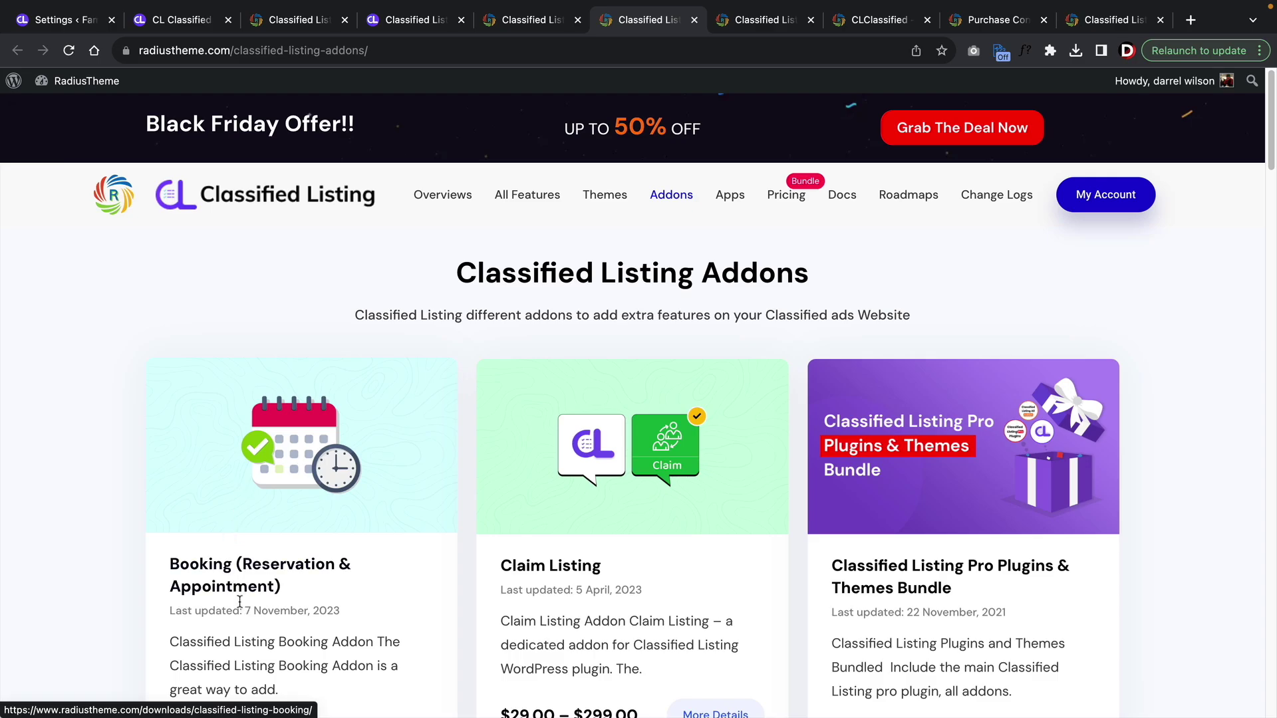
scroll(108, 508, down, 2)
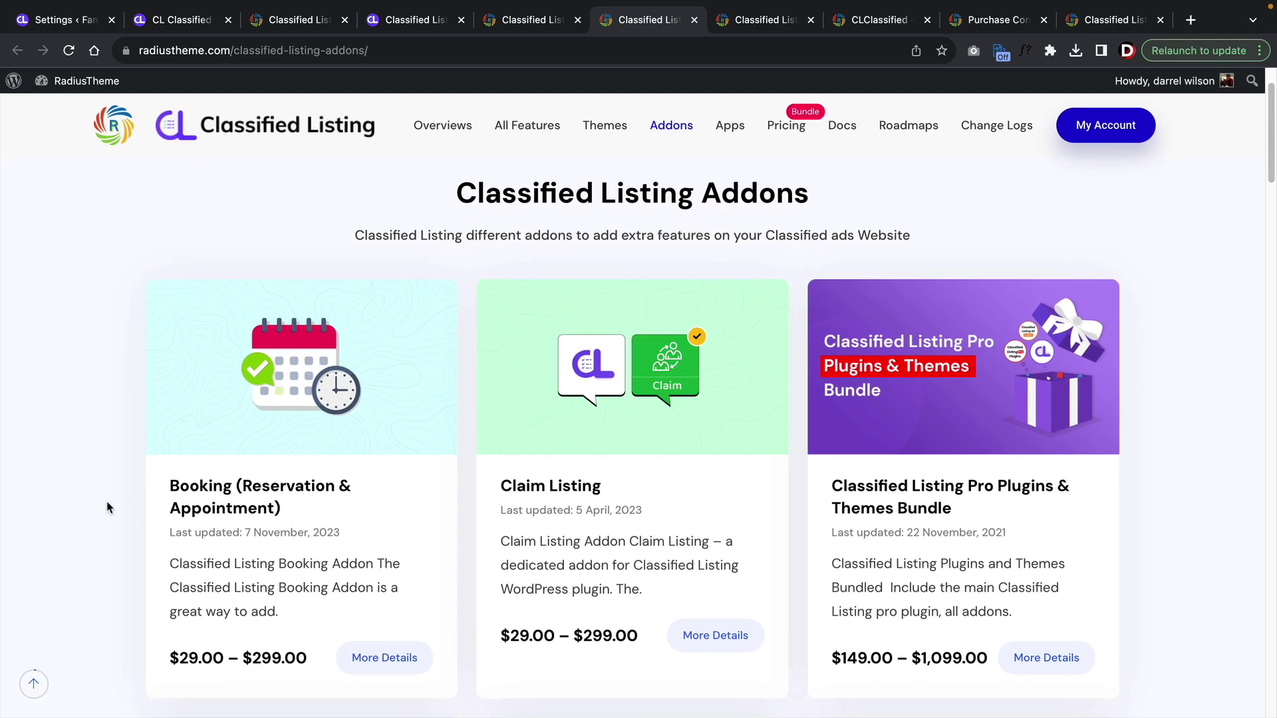
scroll(108, 508, down, 5)
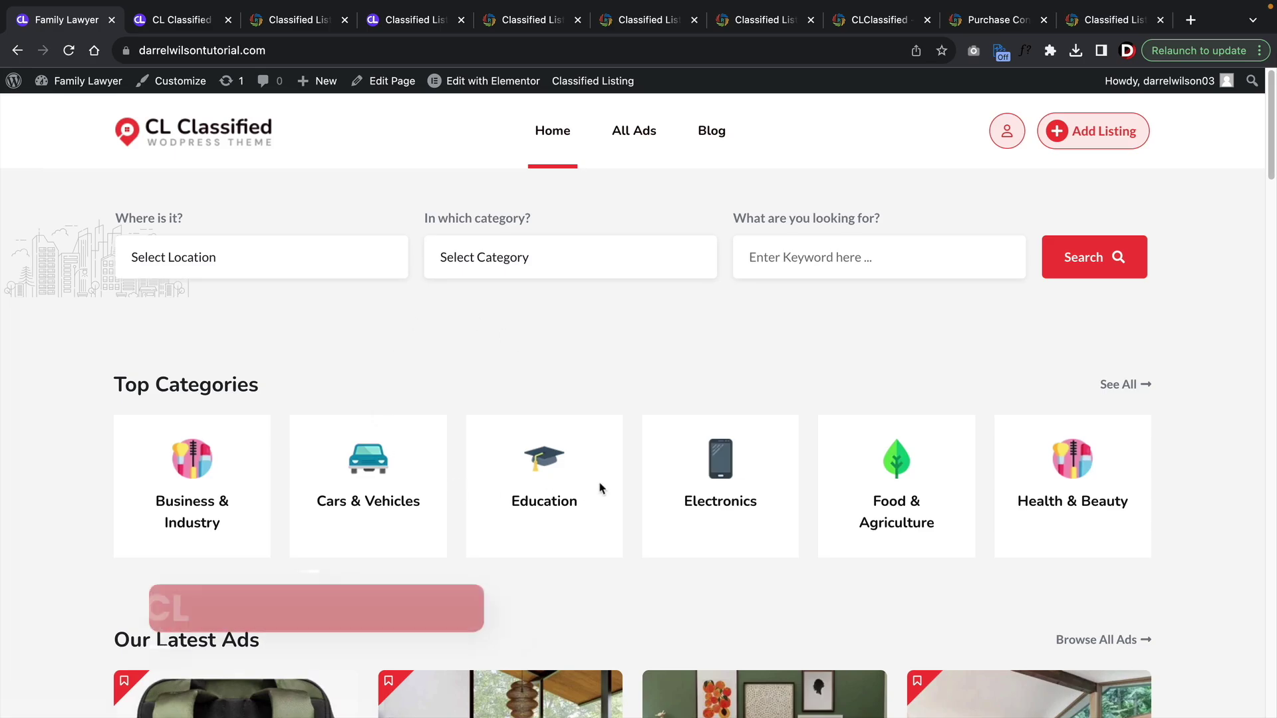
Step: Look through the top categories and latest ads on the CL Classified home page
scroll(604, 399, down, 4)
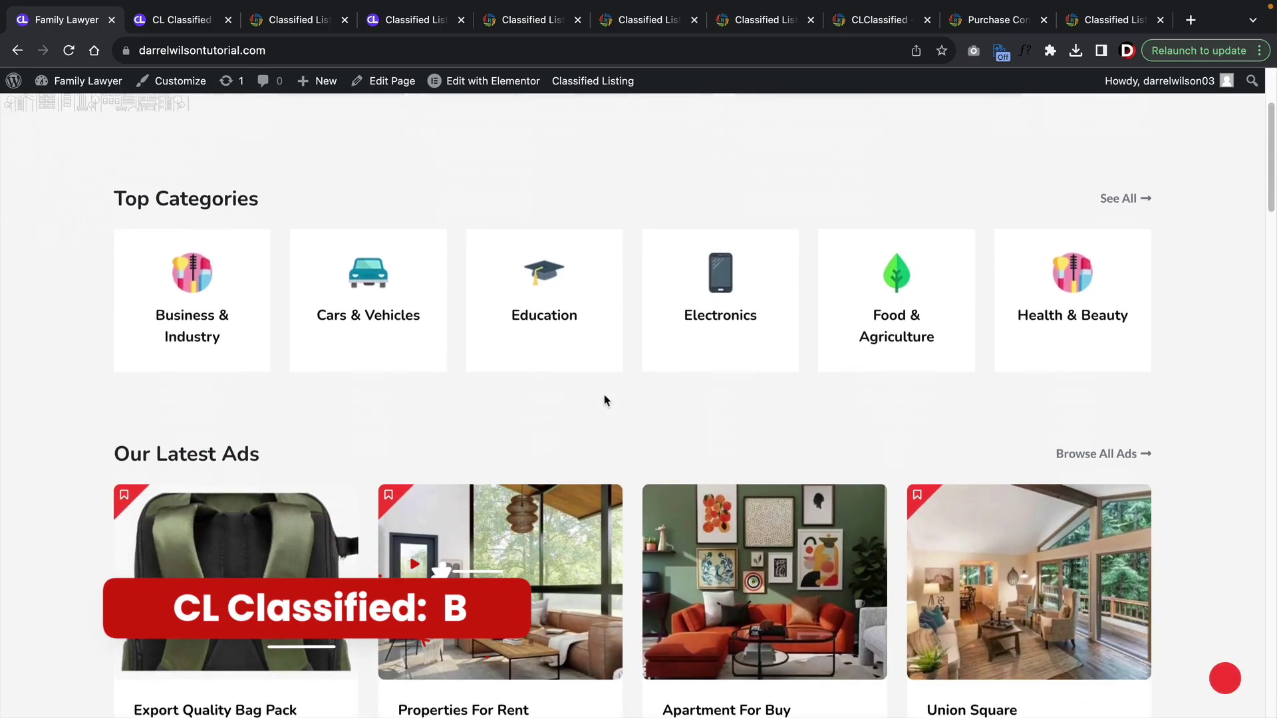
scroll(604, 399, down, 4)
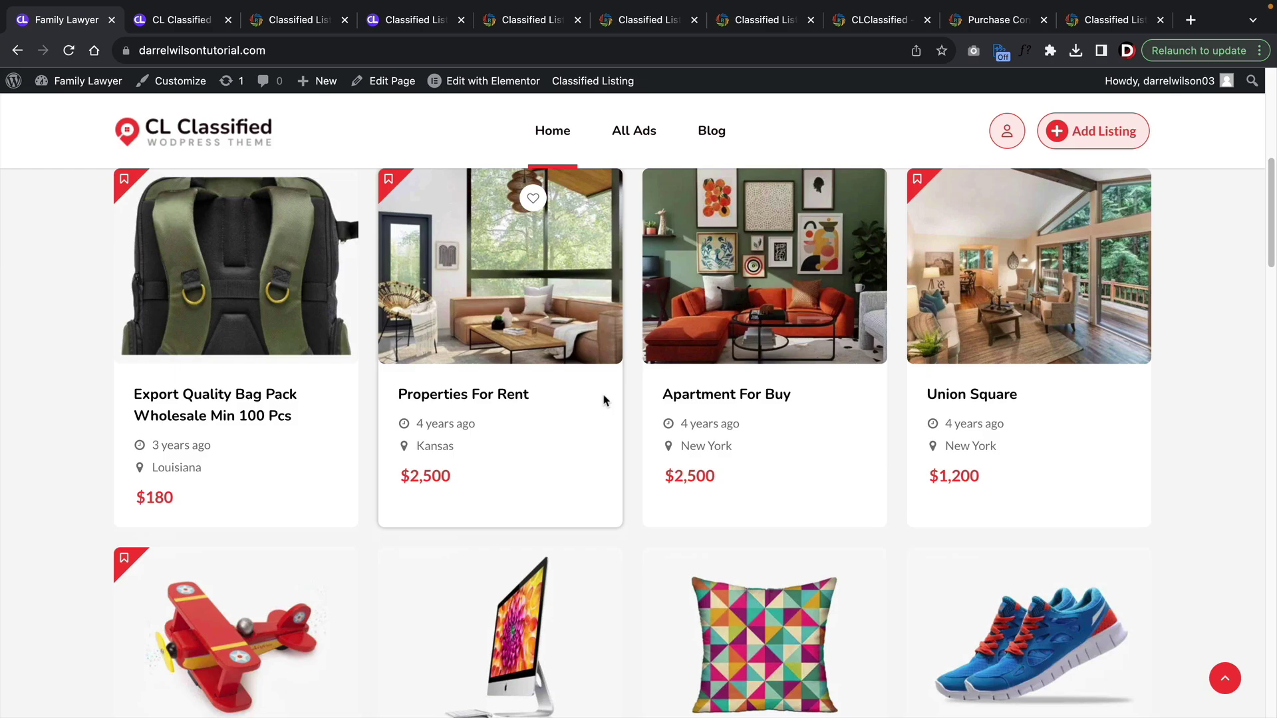
scroll(604, 399, down, 5)
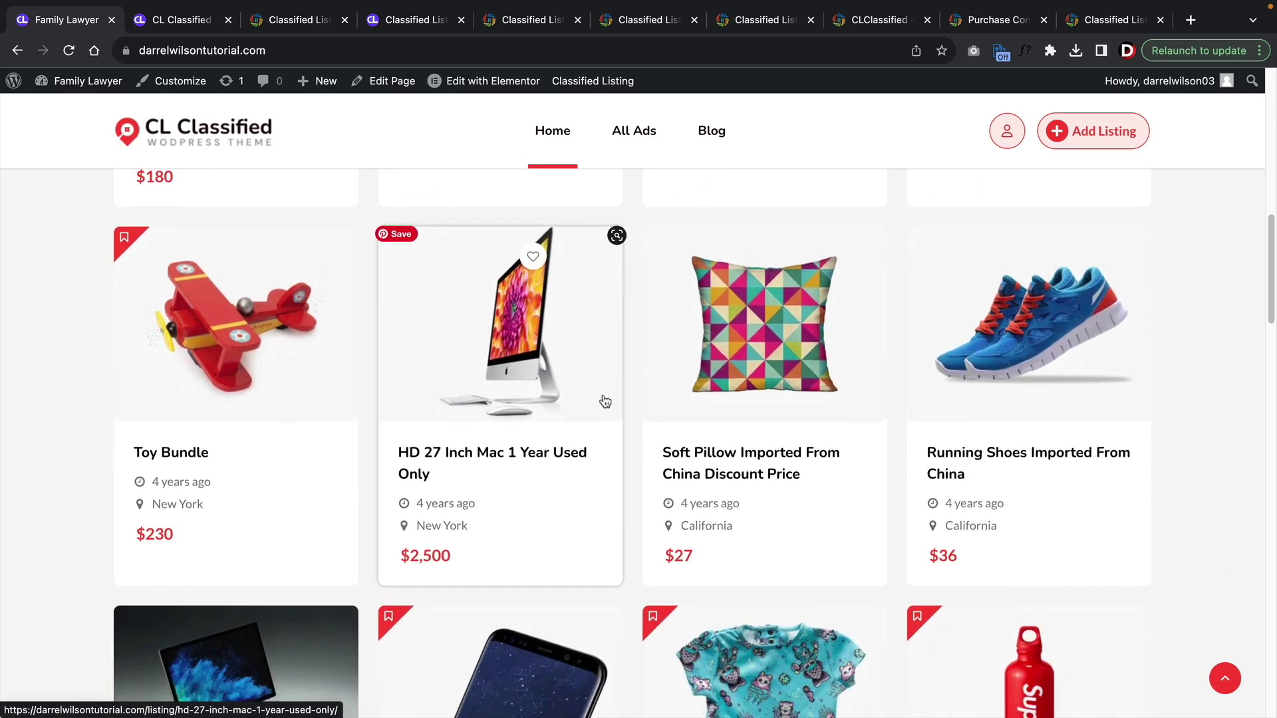
scroll(604, 399, down, 5)
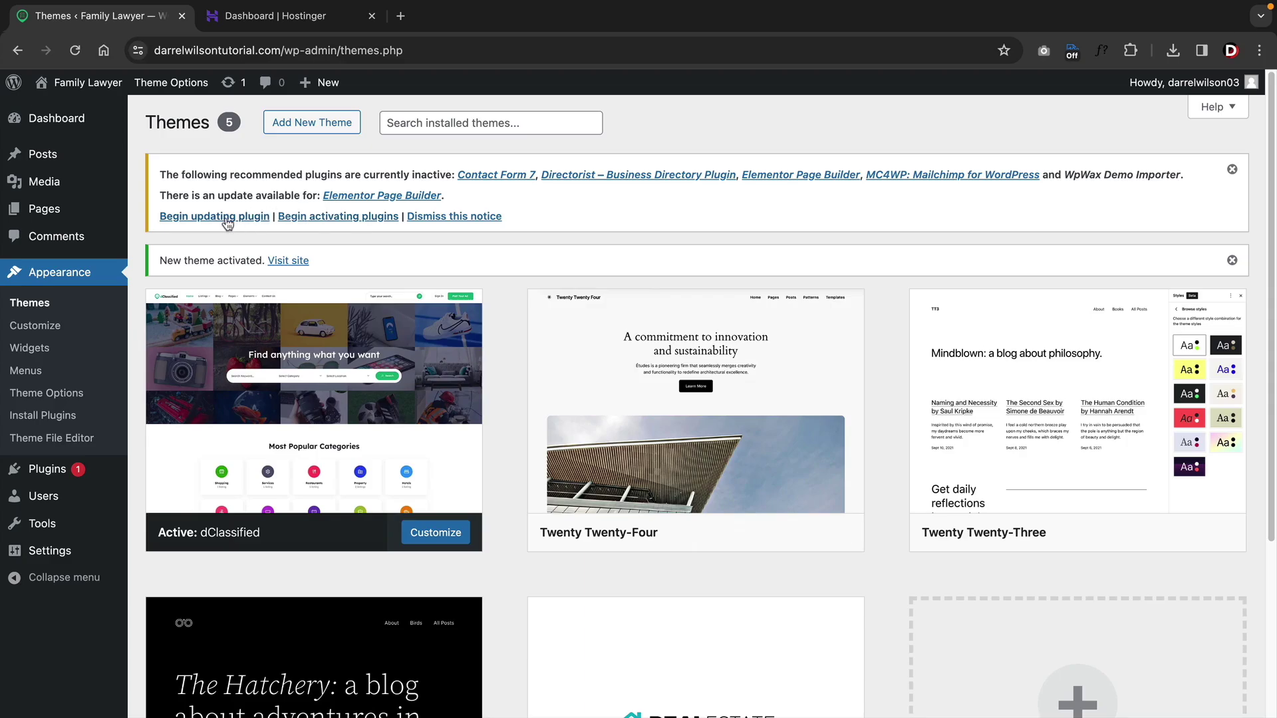
Step: Activate all recommended dClassified plugins in bulk, including Contact Form 7, Directorist, Elementor, MC4WP and WpWax Demo Importer
click(323, 219)
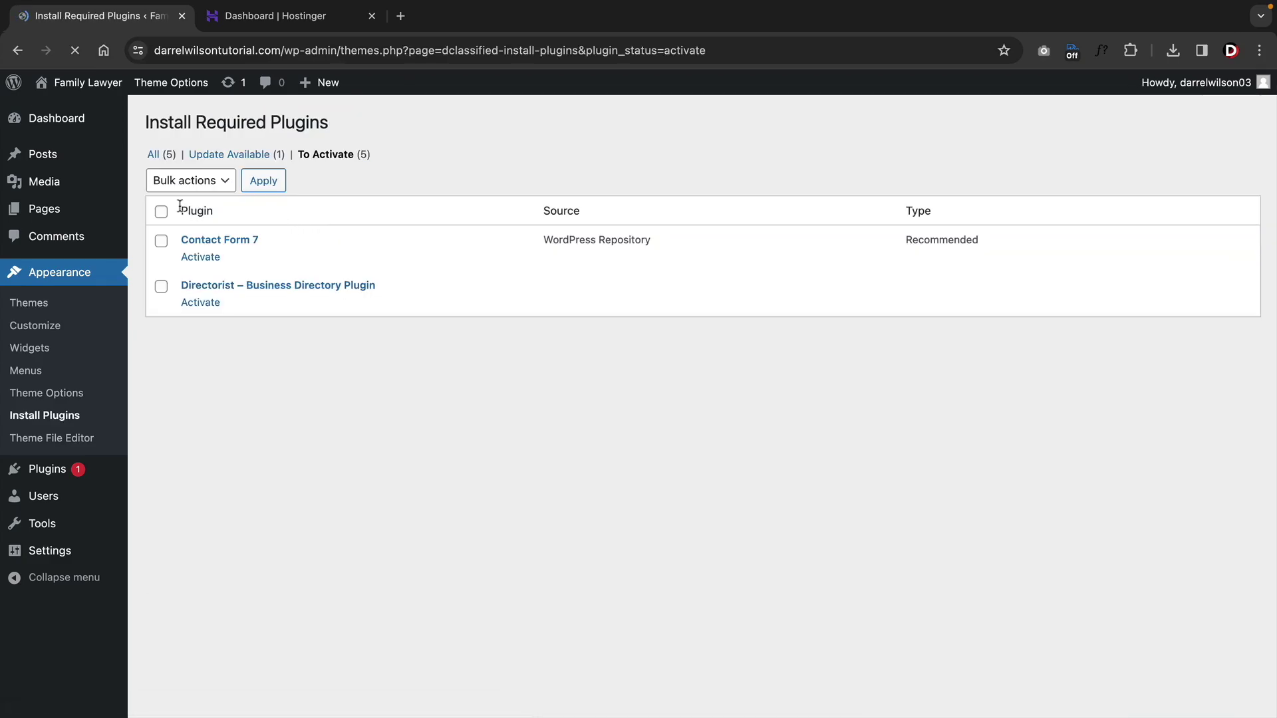
click(161, 211)
click(174, 181)
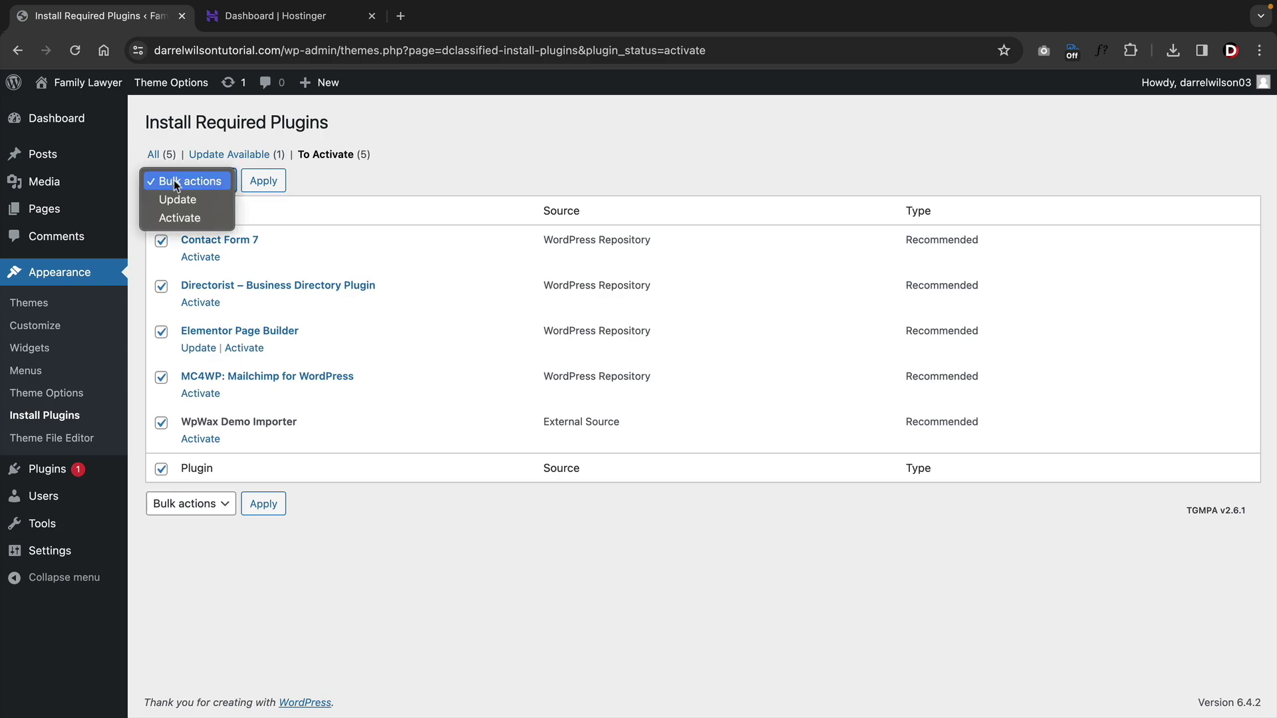
click(181, 216)
click(277, 185)
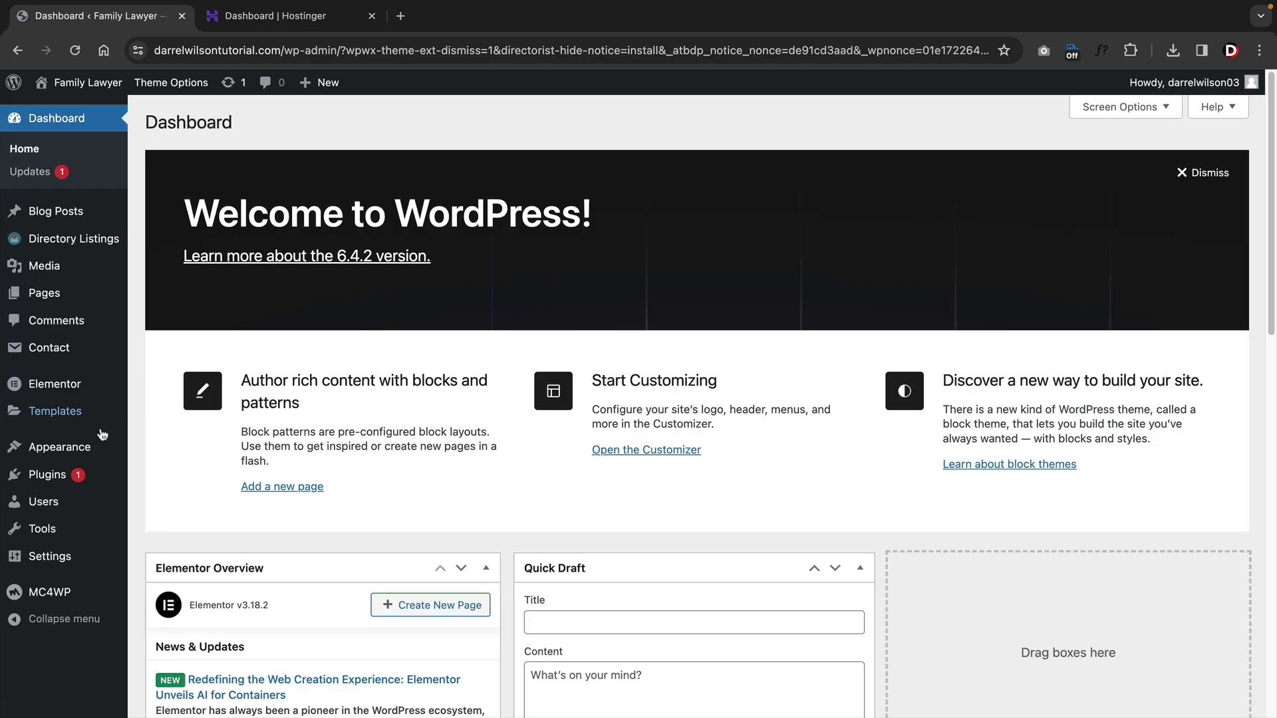
Step: Install the dClassified Demo content on the site and accept replacing the current content
mouse_move(44, 531)
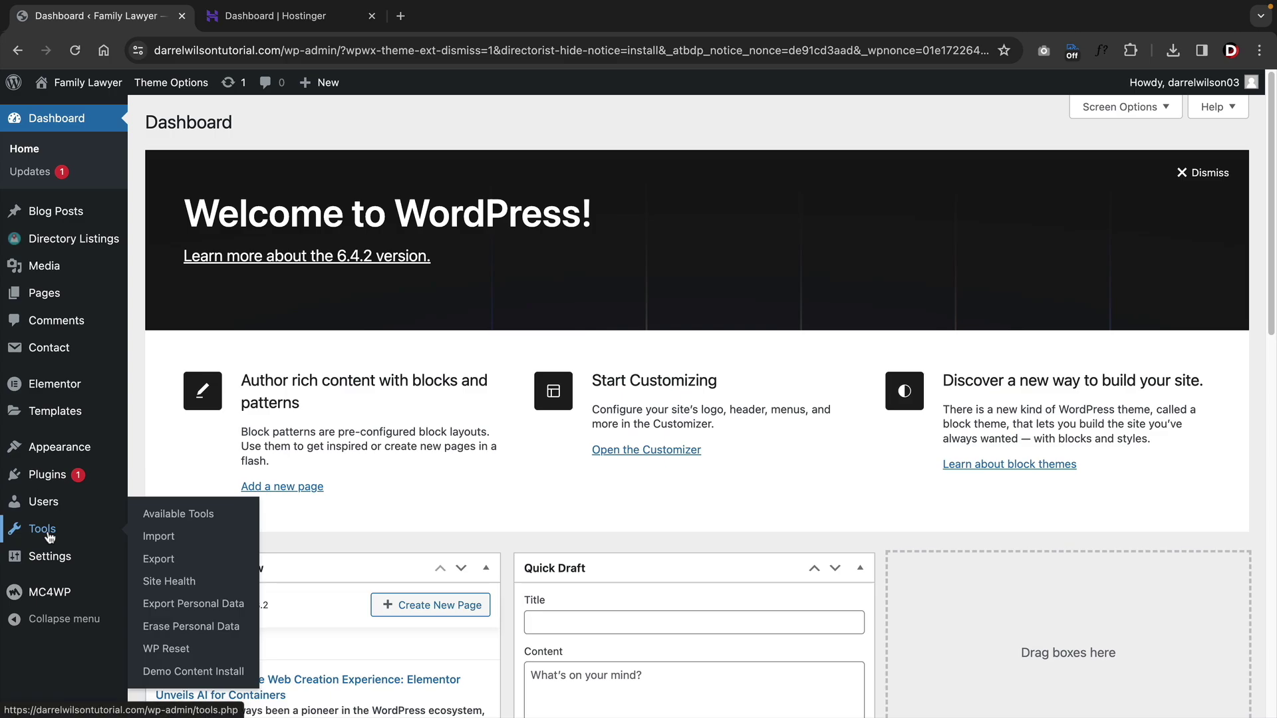
click(170, 673)
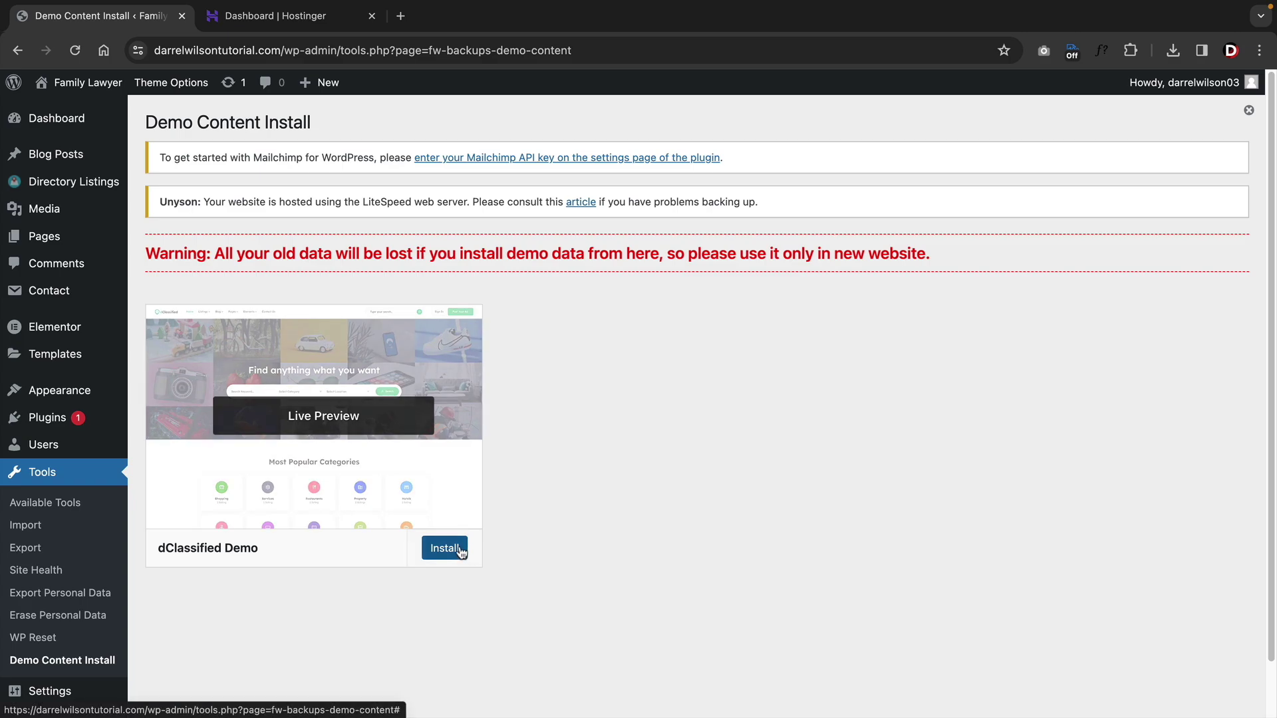
click(461, 553)
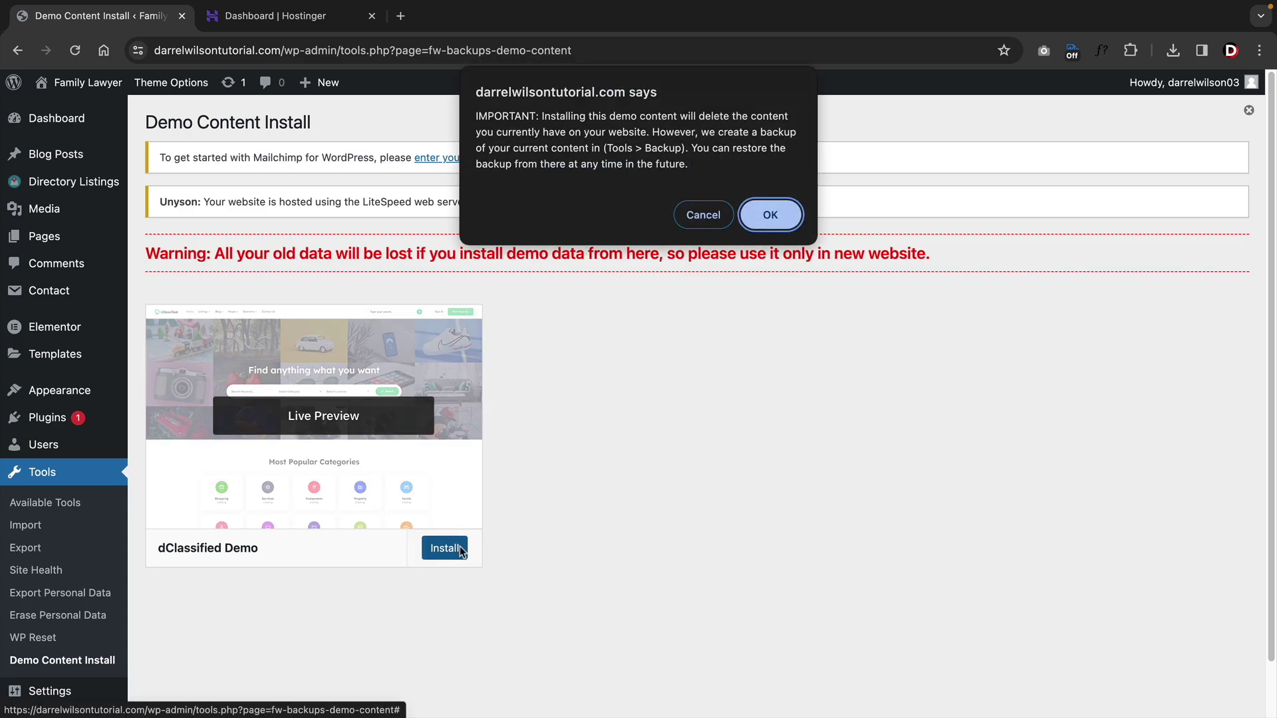
click(779, 223)
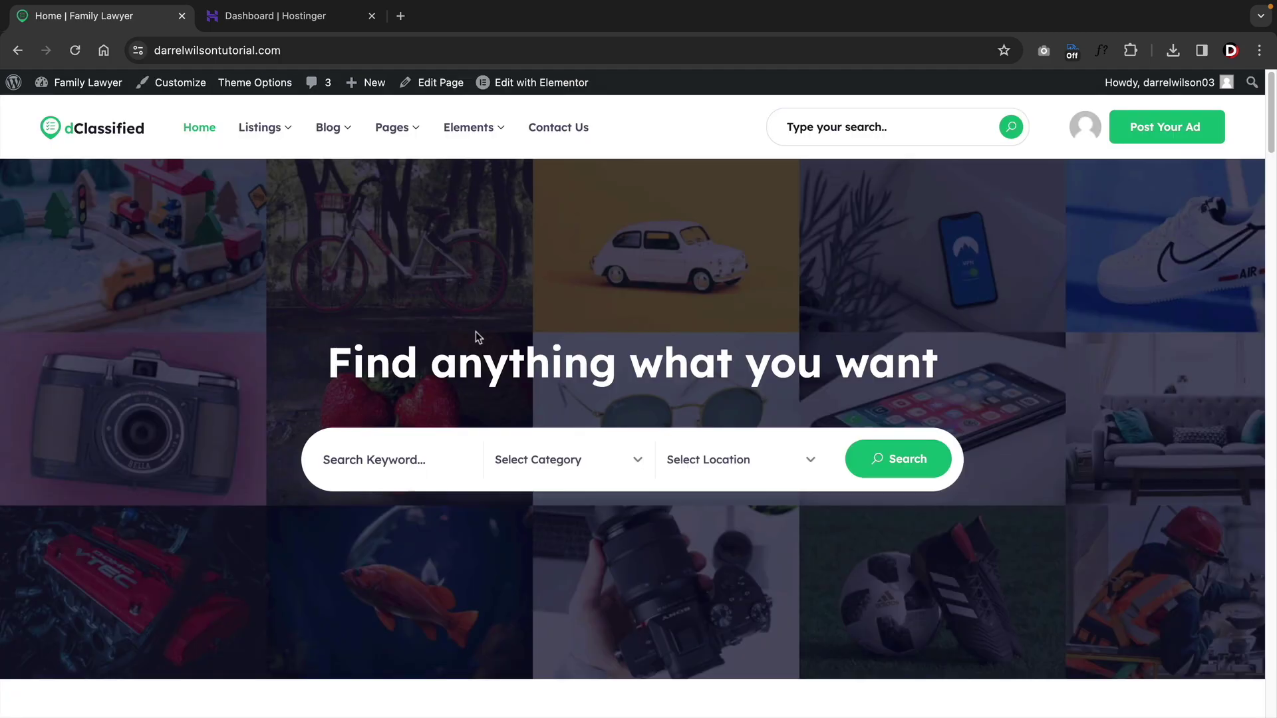
Step: Look through the dClassified home page and the Theme Elements and Directorist widgets in its Elementor editor
scroll(701, 329, down, 10)
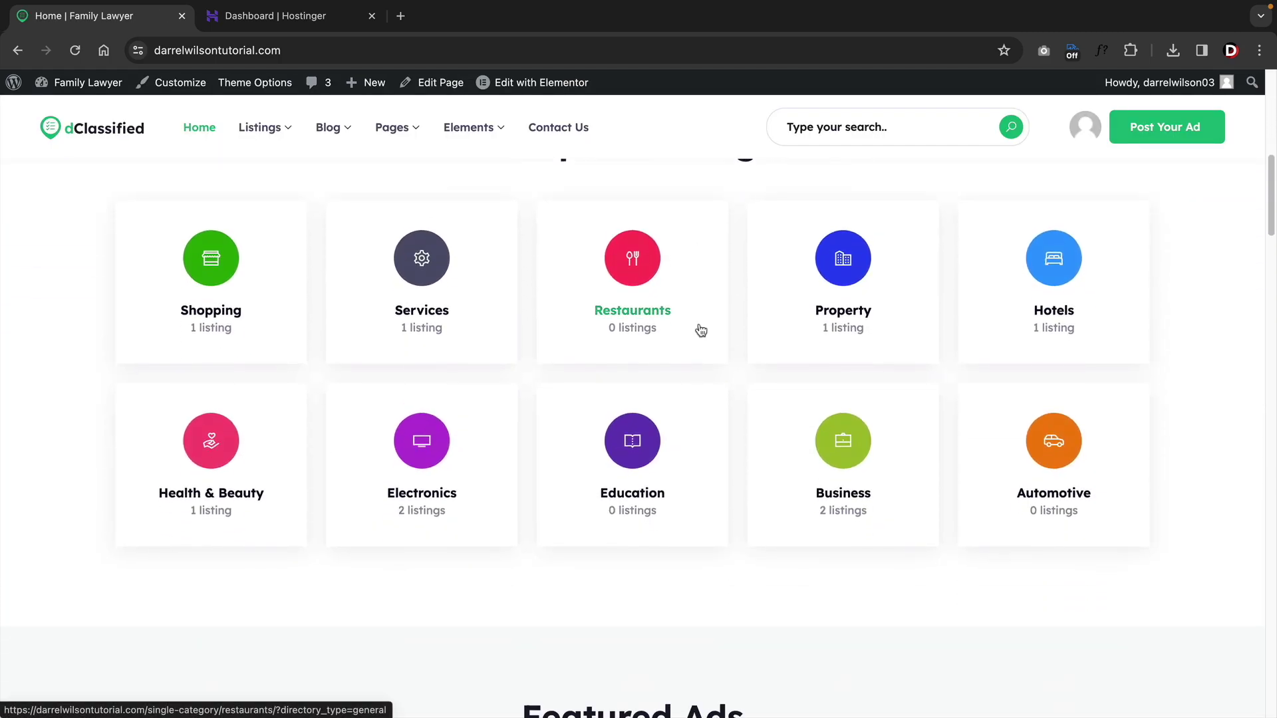
scroll(701, 329, down, 9)
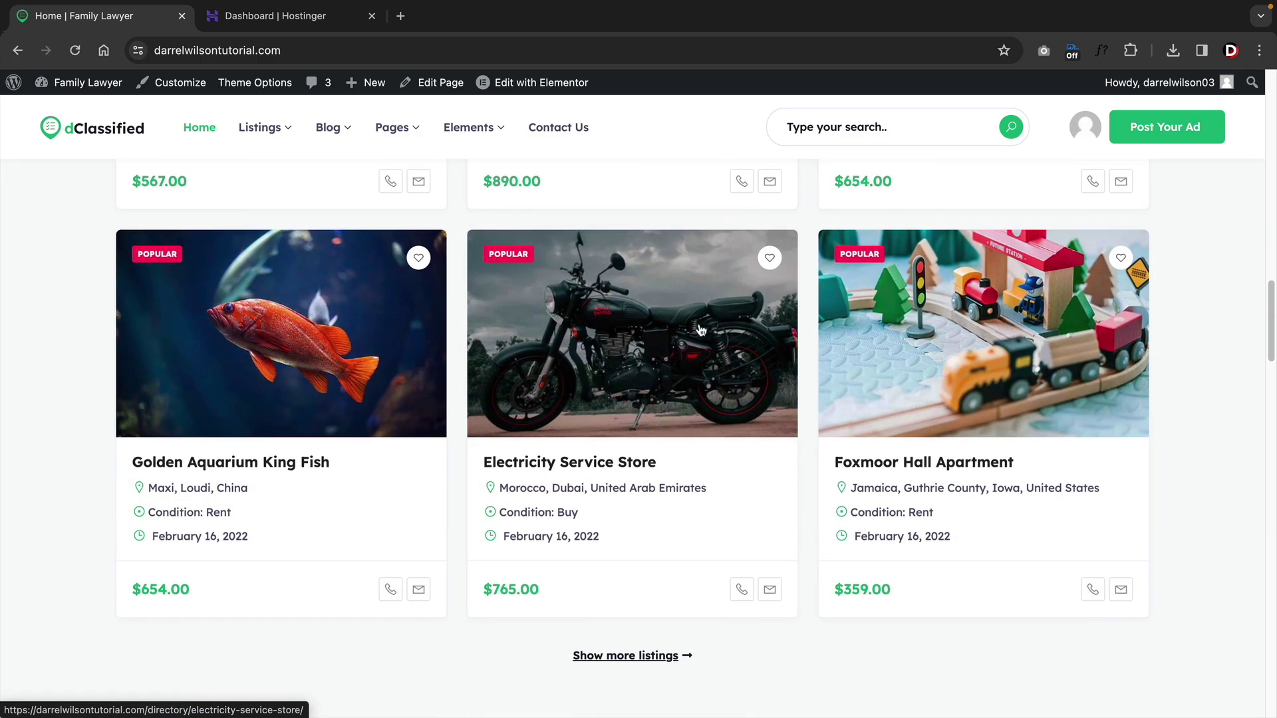
scroll(701, 329, down, 6)
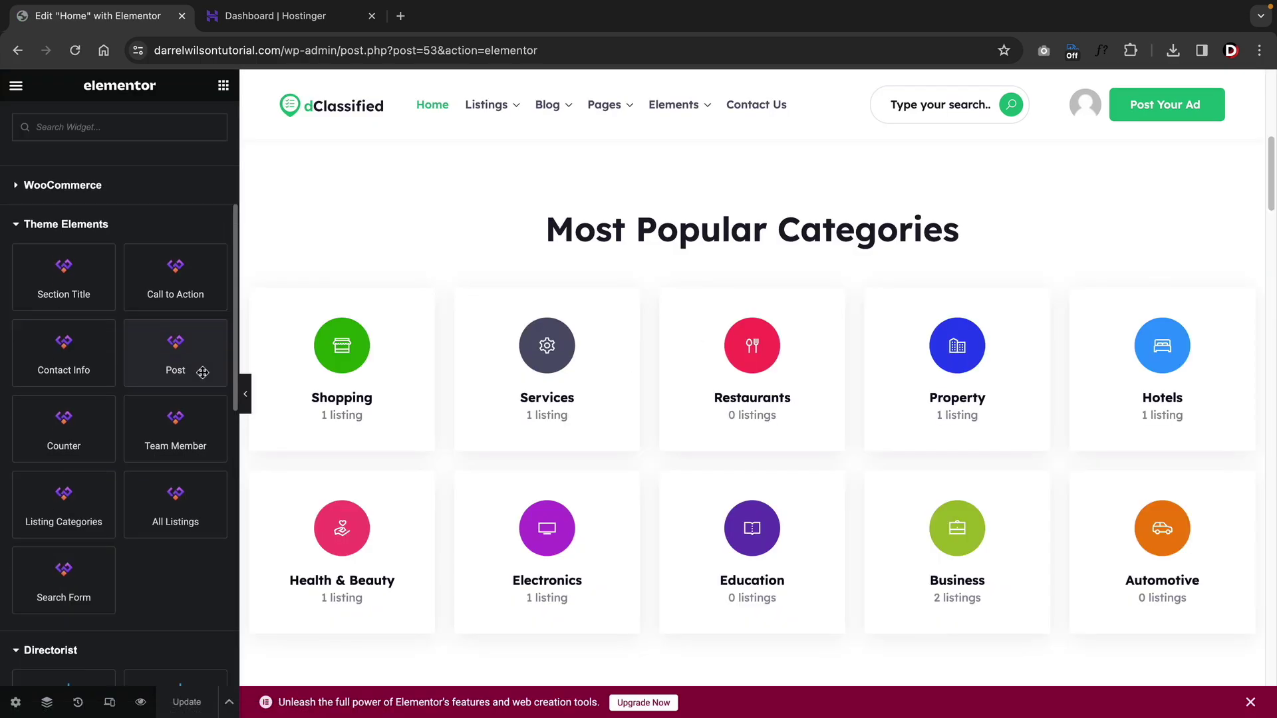
scroll(203, 370, down, 6)
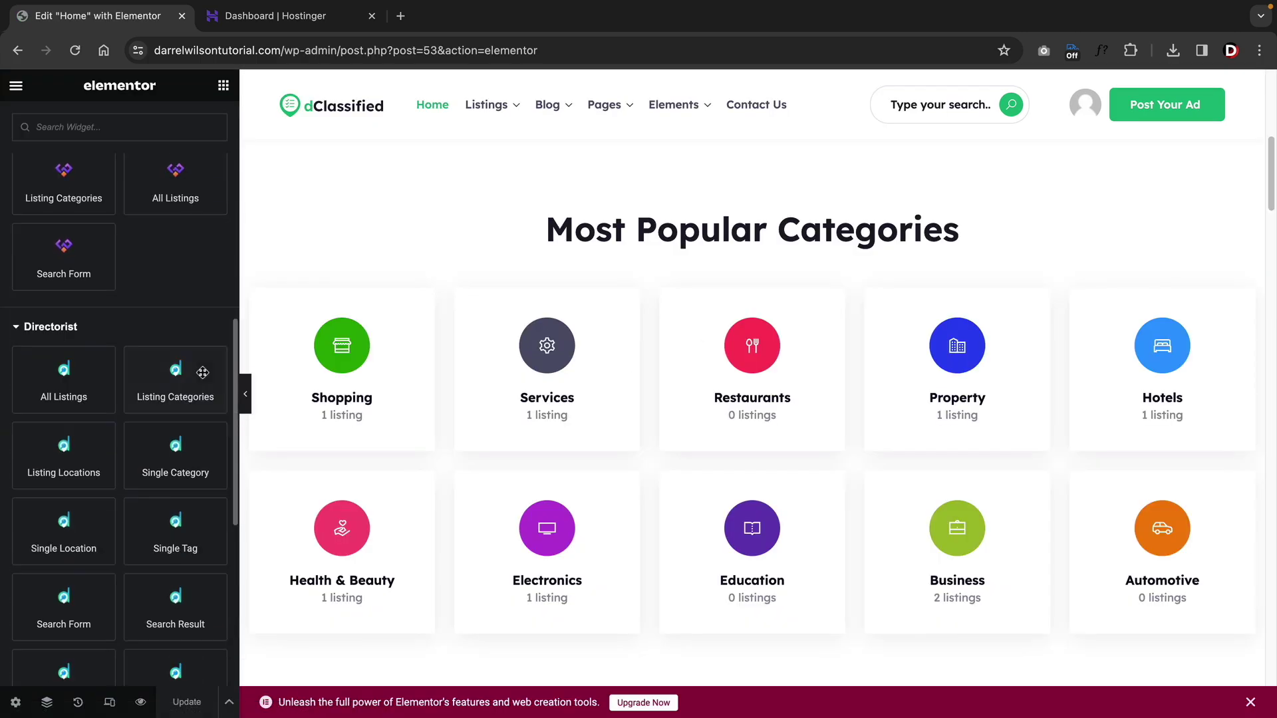
scroll(101, 365, up, 4)
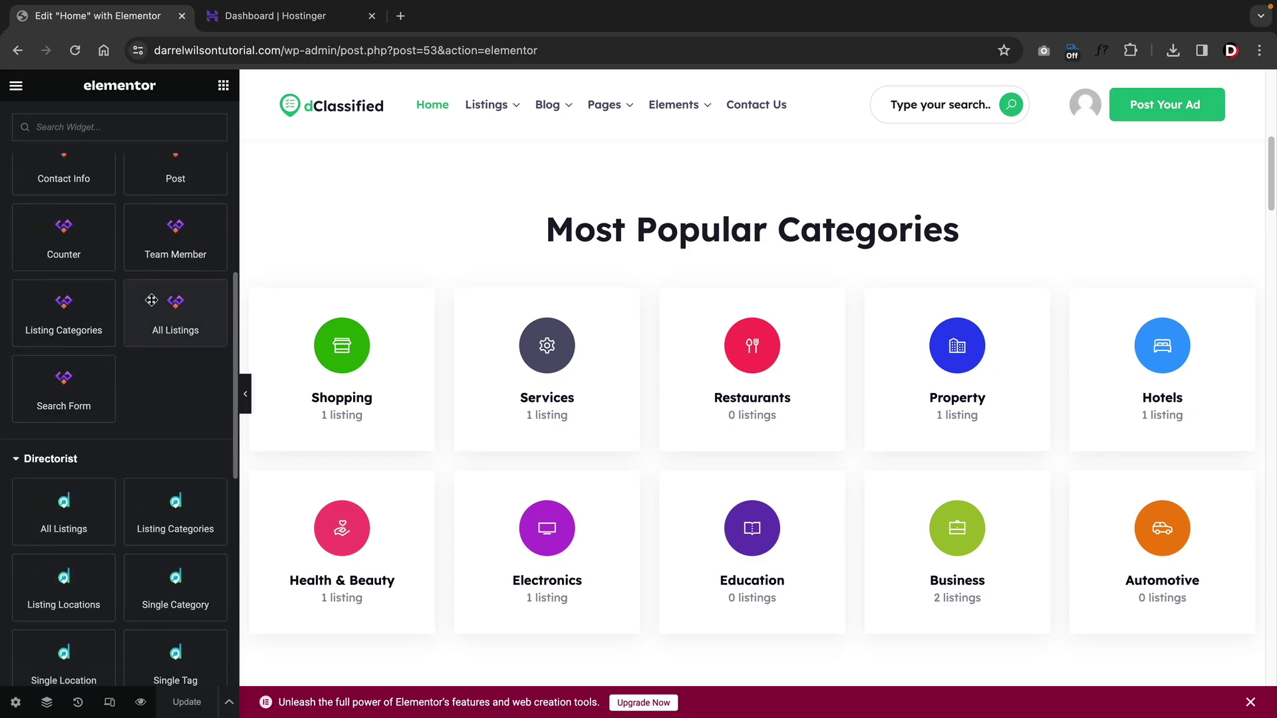
Step: Add the theme's All Listings widget below the "Most Popular Categories" heading and set its layout to List View
scroll(131, 392, up, 1)
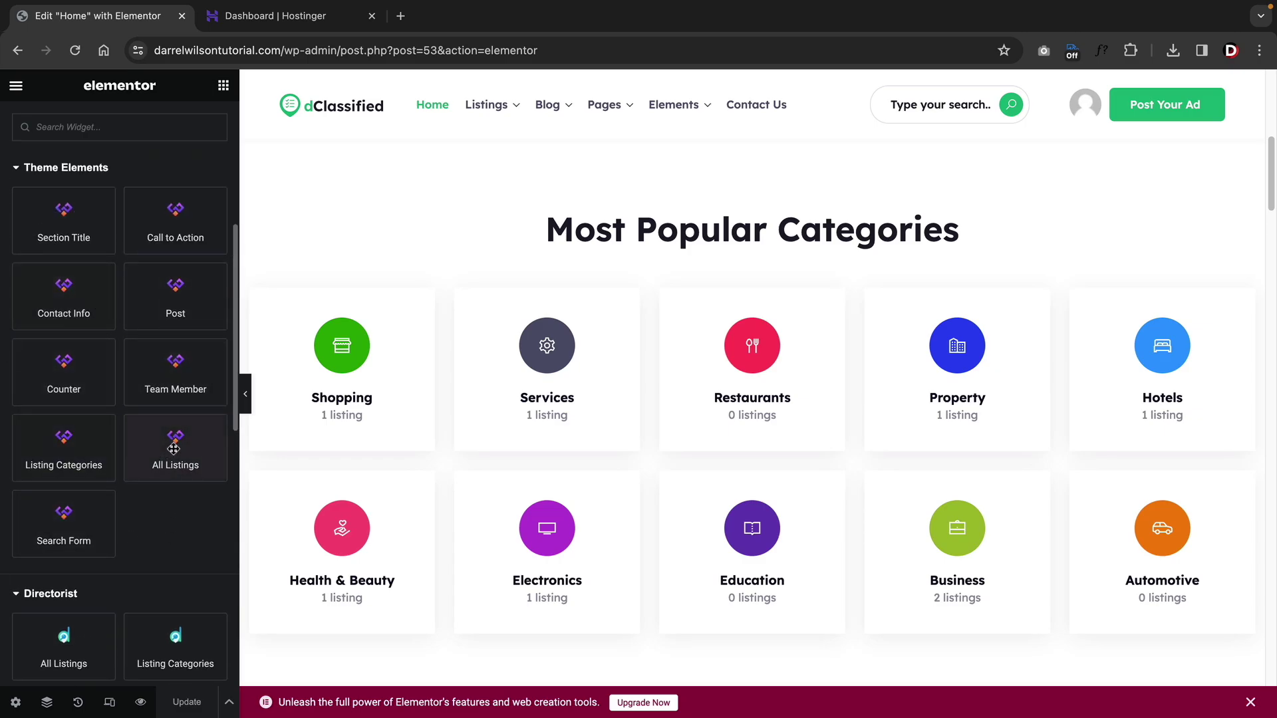
drag(175, 459, 652, 298)
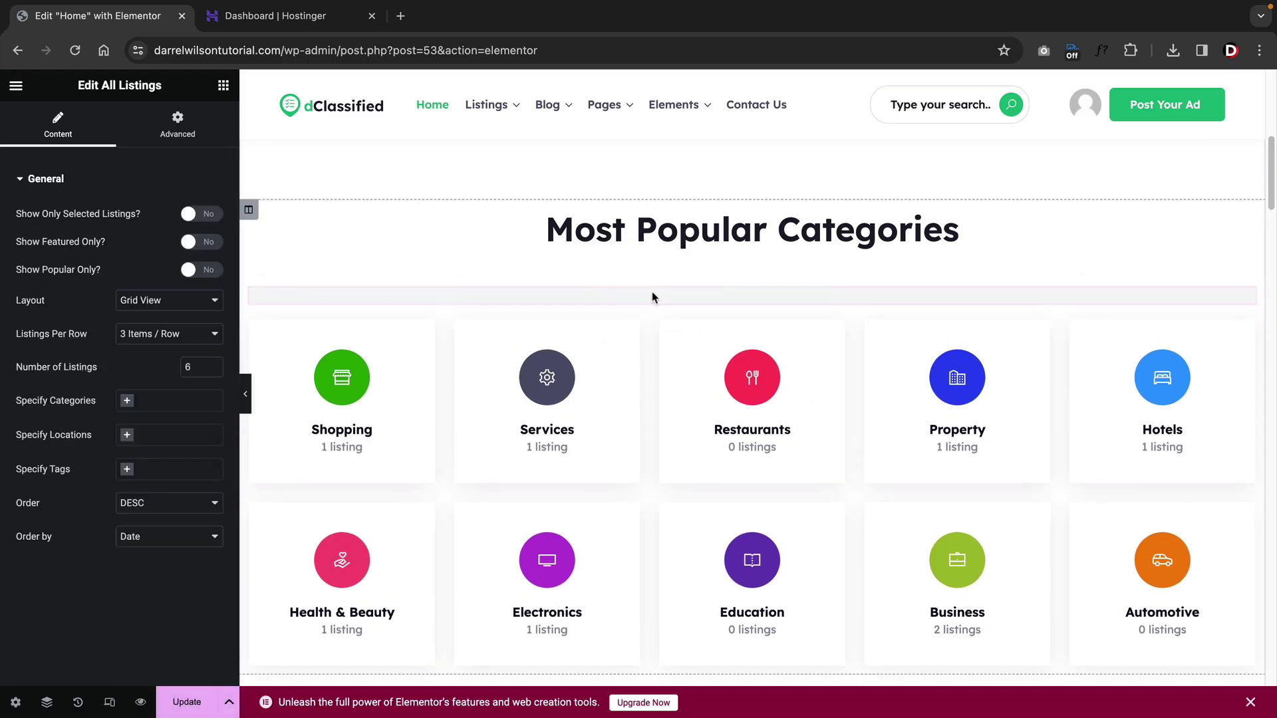
scroll(632, 299, down, 1)
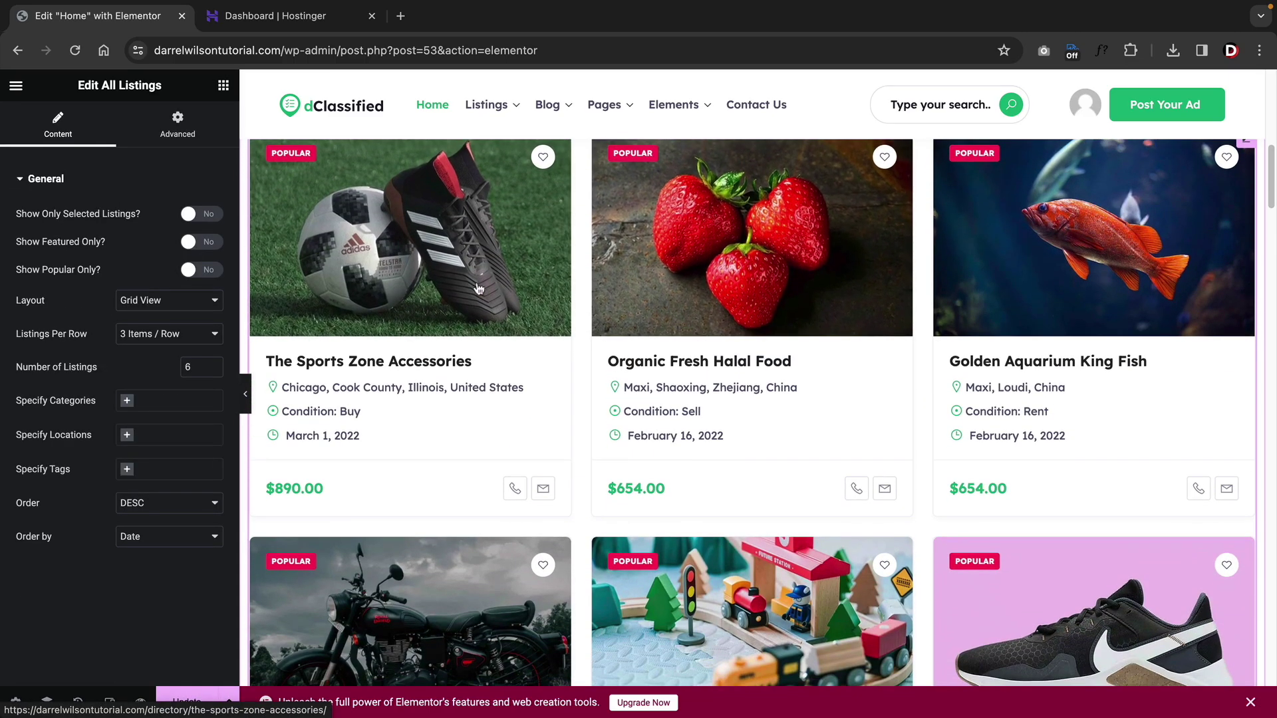
click(170, 300)
click(175, 317)
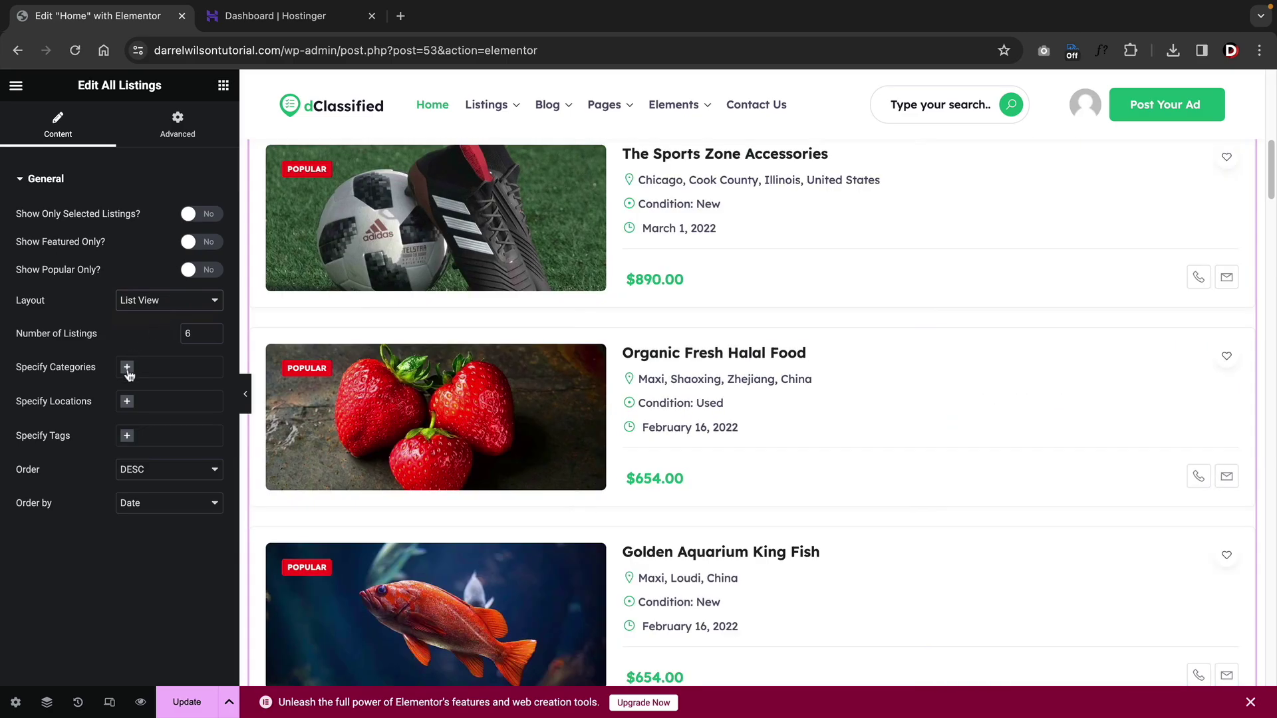
Step: Restrict the All Listings widget to the Electronics and Business categories and set its layout to Grid View
click(127, 368)
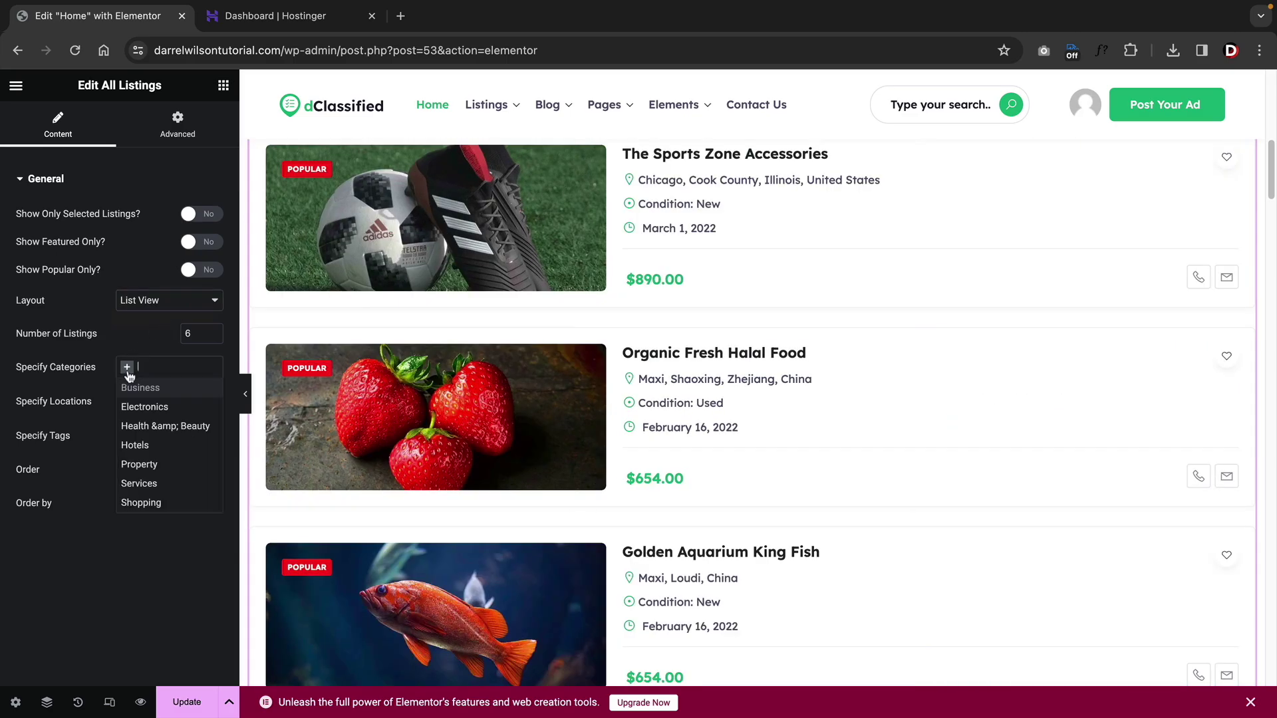
click(145, 401)
click(169, 300)
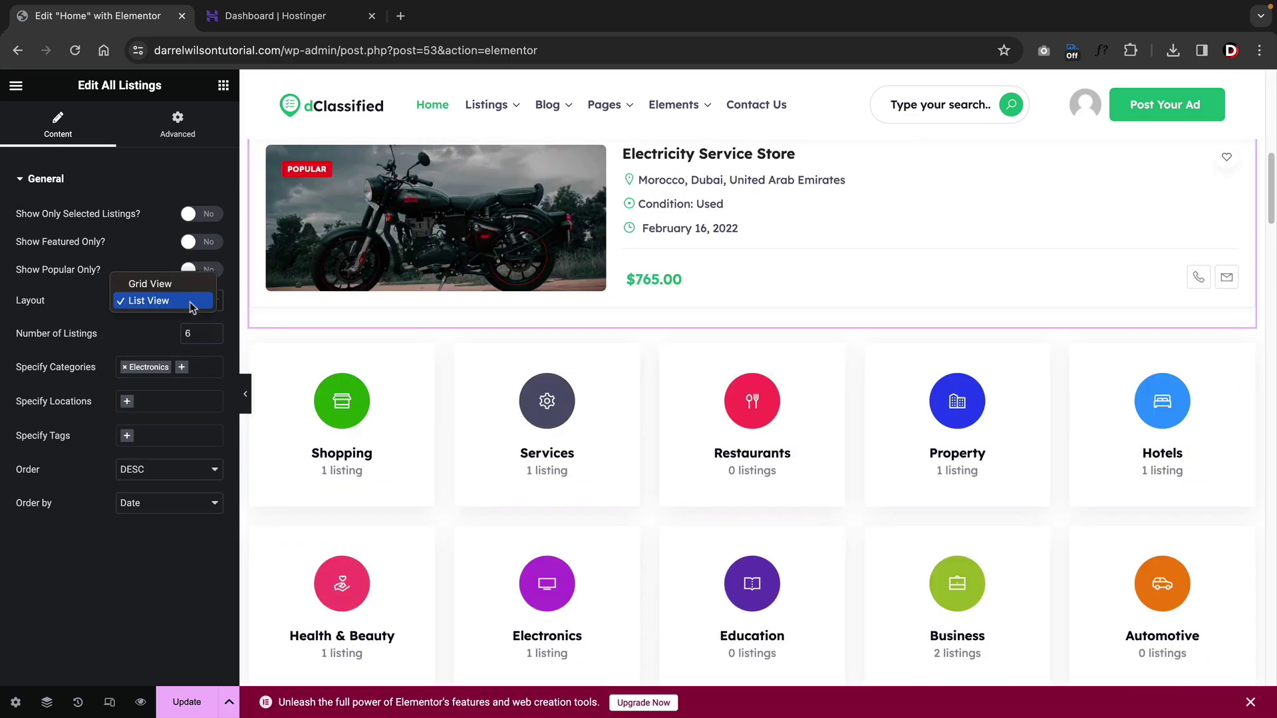
click(156, 280)
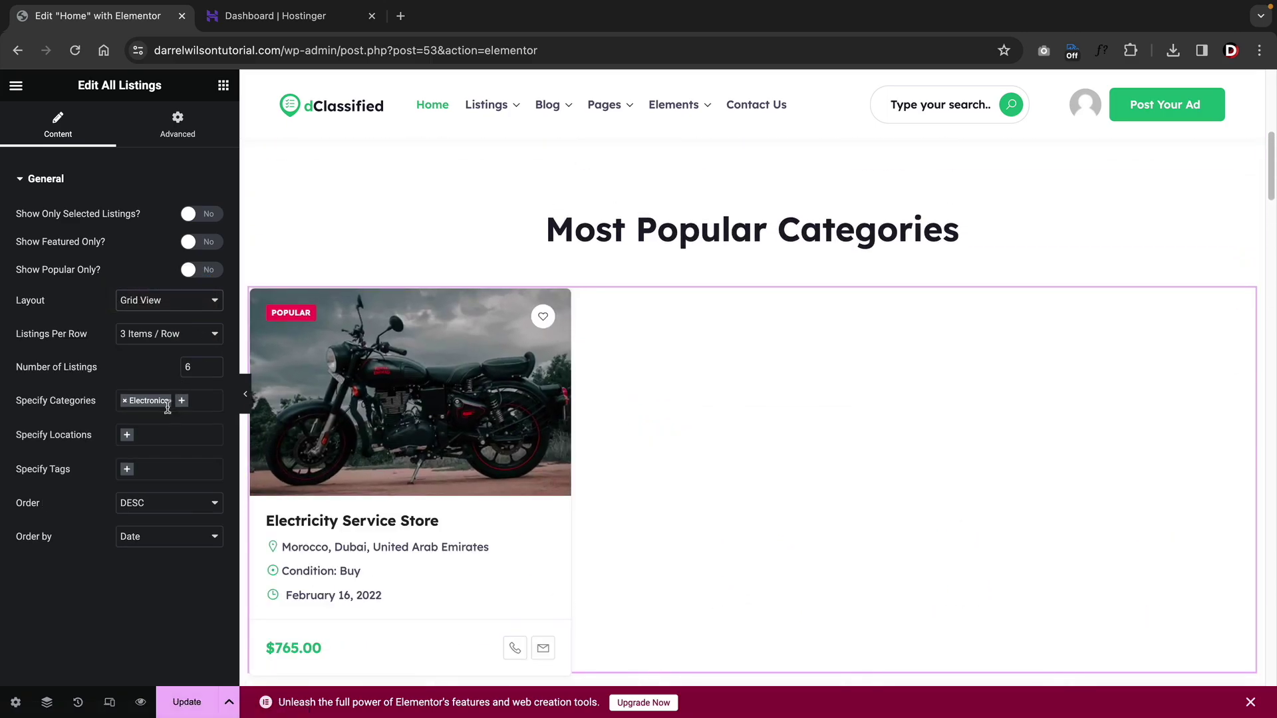
click(128, 405)
click(132, 423)
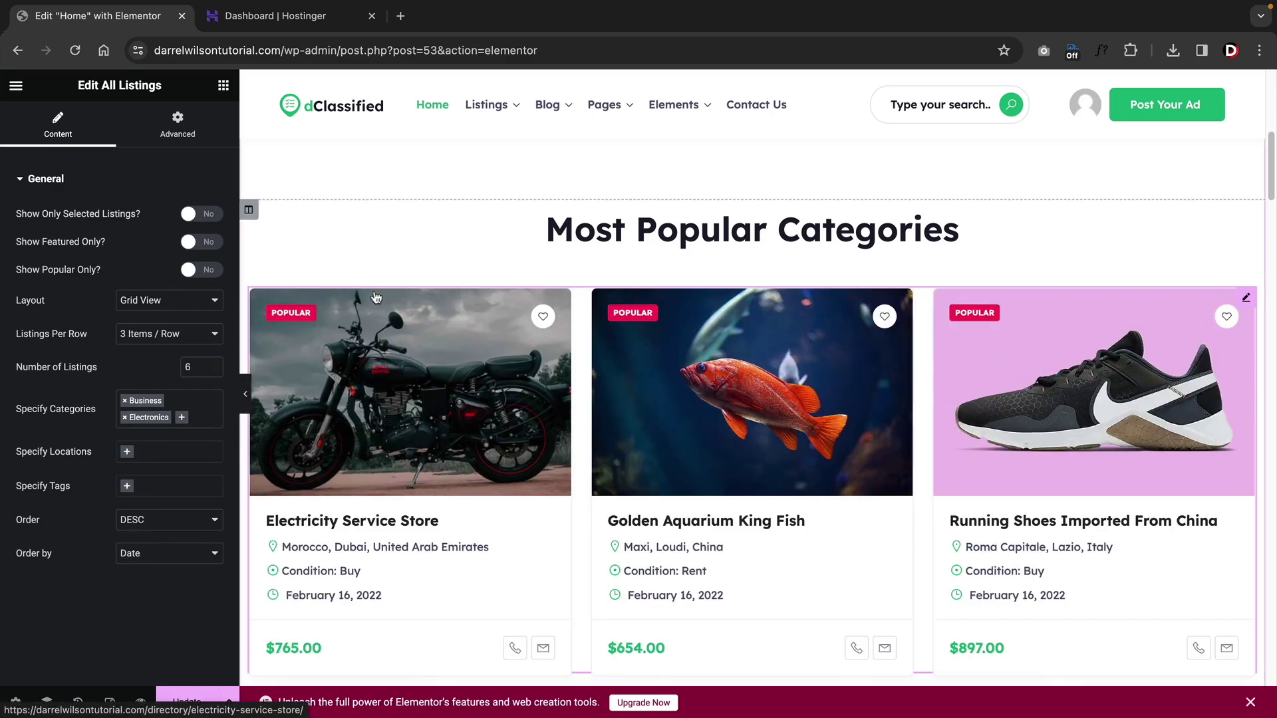
click(203, 216)
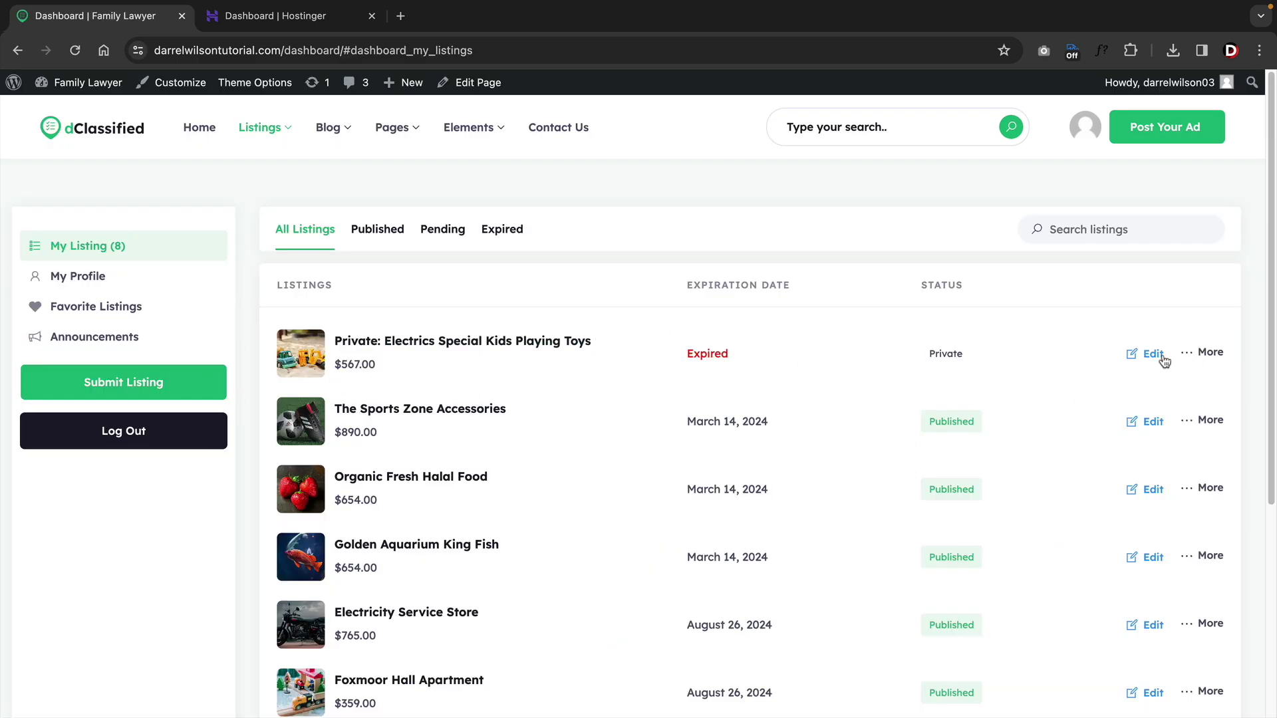
Step: Check the additional options of the expired listing and filter the dashboard's listings to the published ones
click(1204, 360)
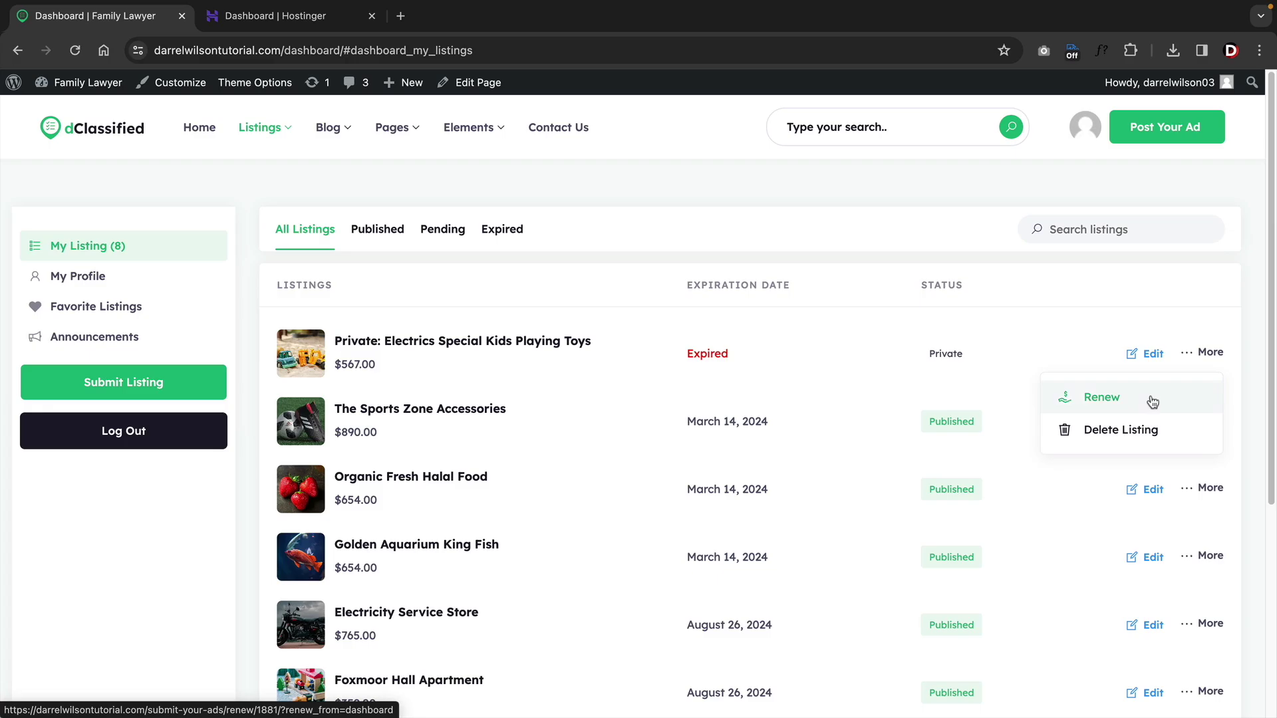
click(217, 542)
click(361, 236)
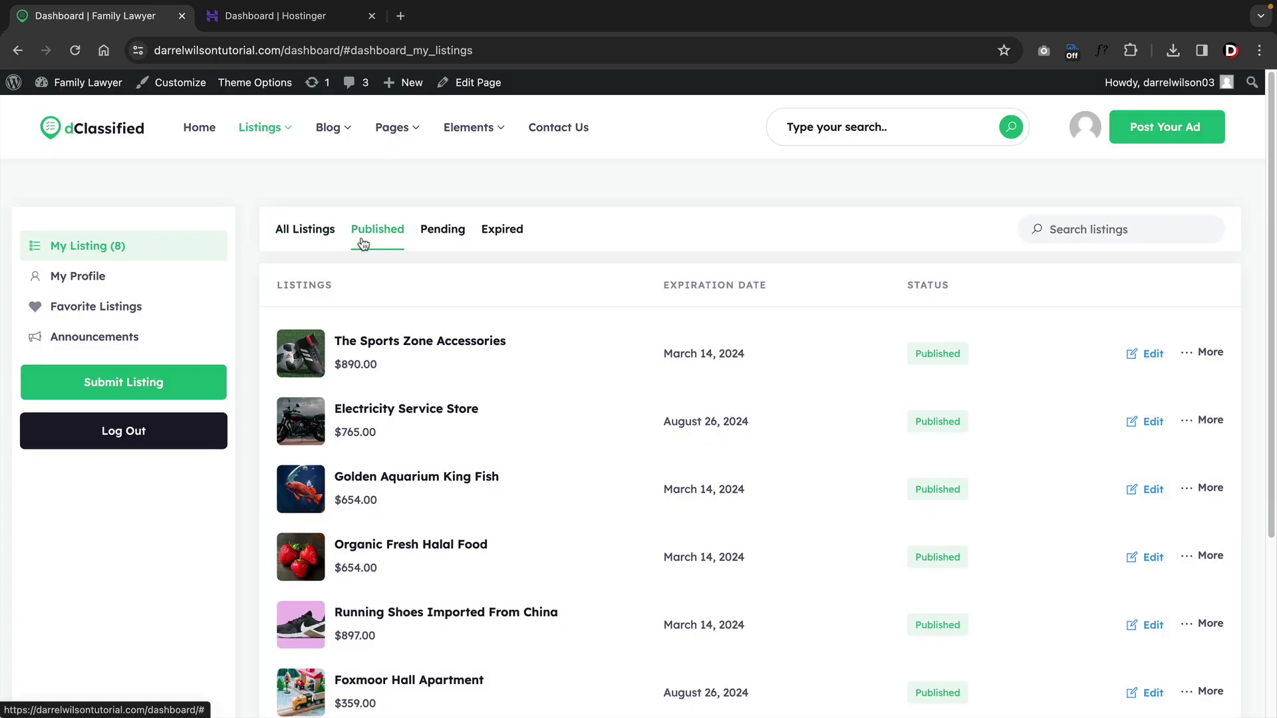
click(154, 285)
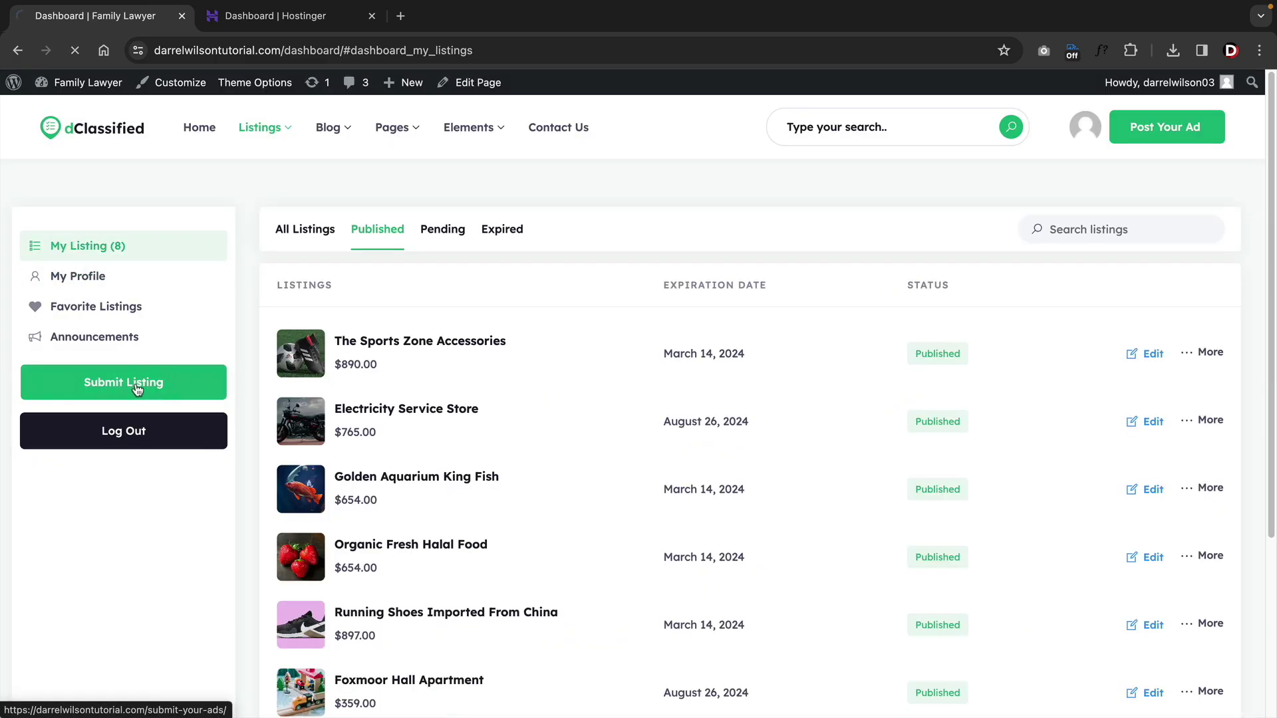
Step: Open the form for submitting a new listing and examine its General section, including the category choices
click(137, 389)
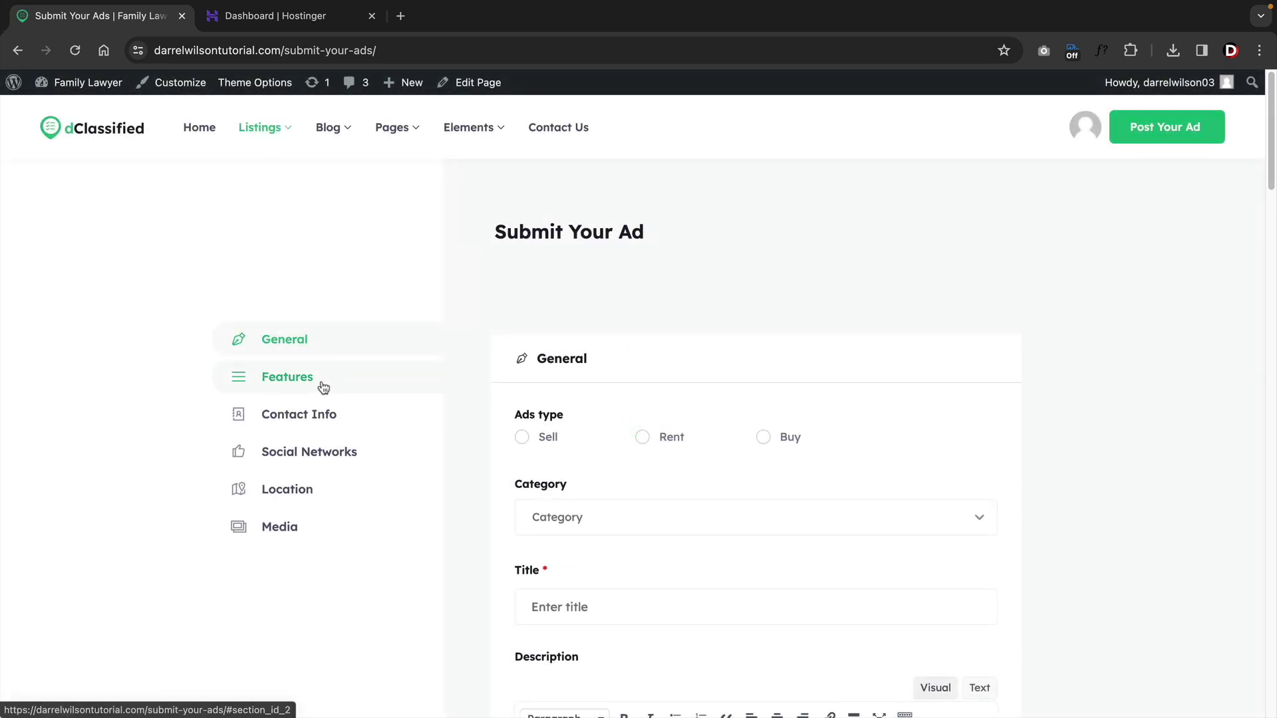
scroll(632, 426, down, 4)
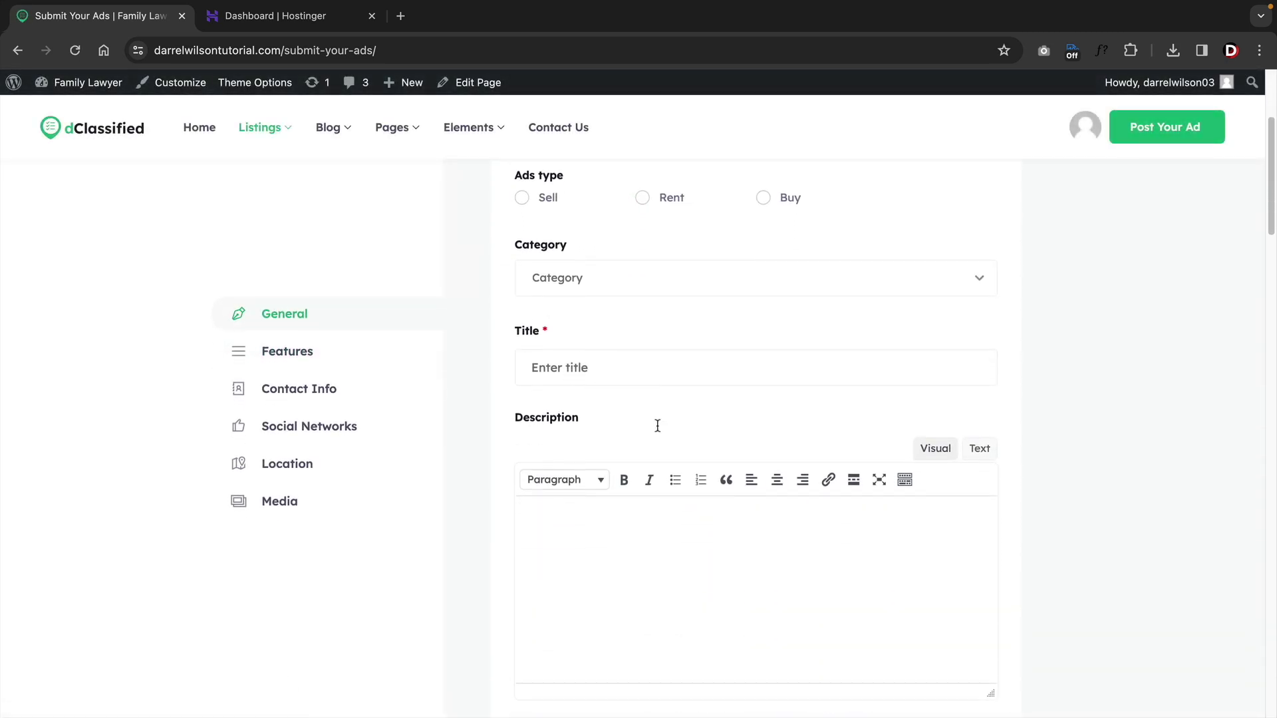
click(685, 270)
click(639, 274)
Step: Look through the Features, Contact Info, Social Networks, Location and Media sections of the ad submission form
click(331, 356)
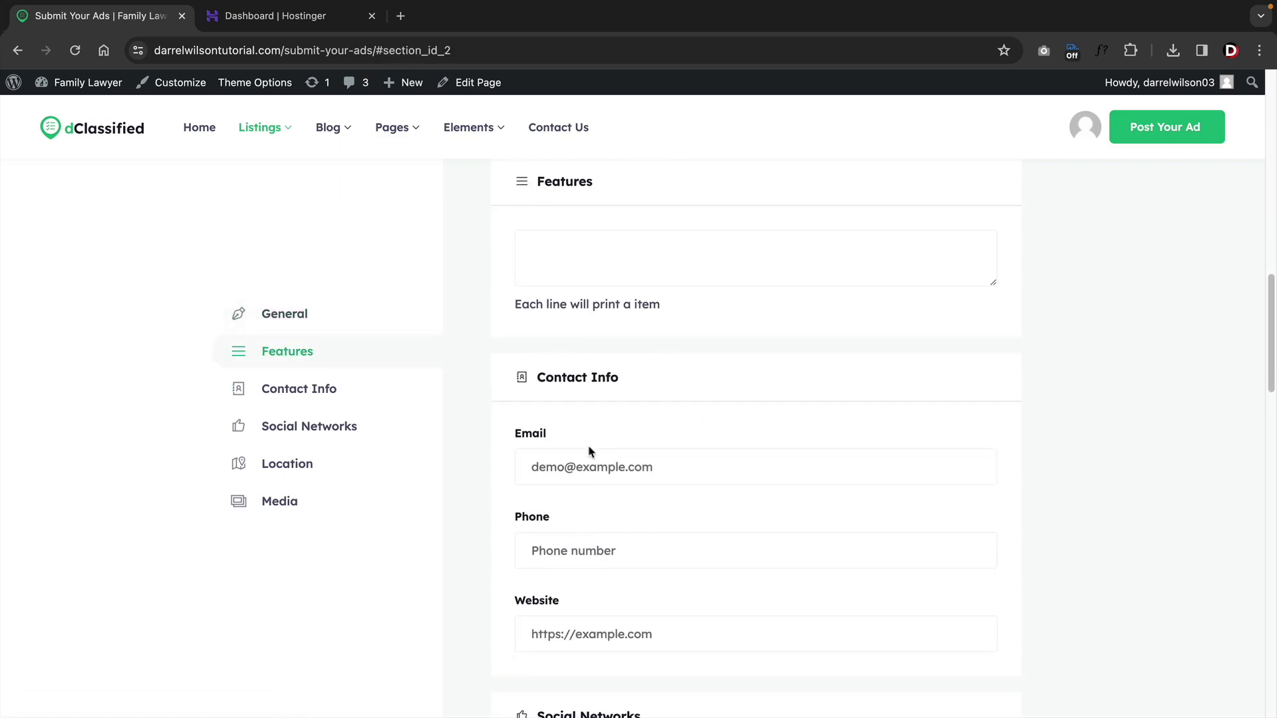
scroll(590, 449, down, 1)
click(355, 398)
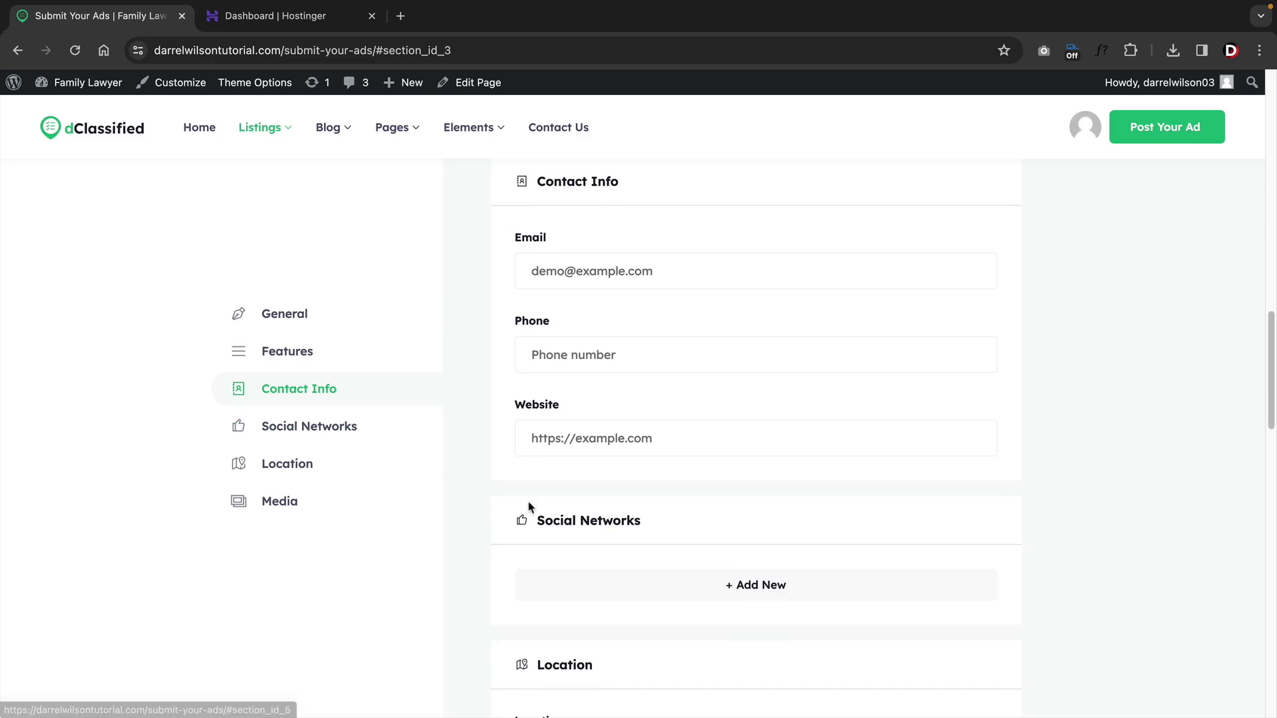
scroll(644, 513, down, 1)
click(370, 431)
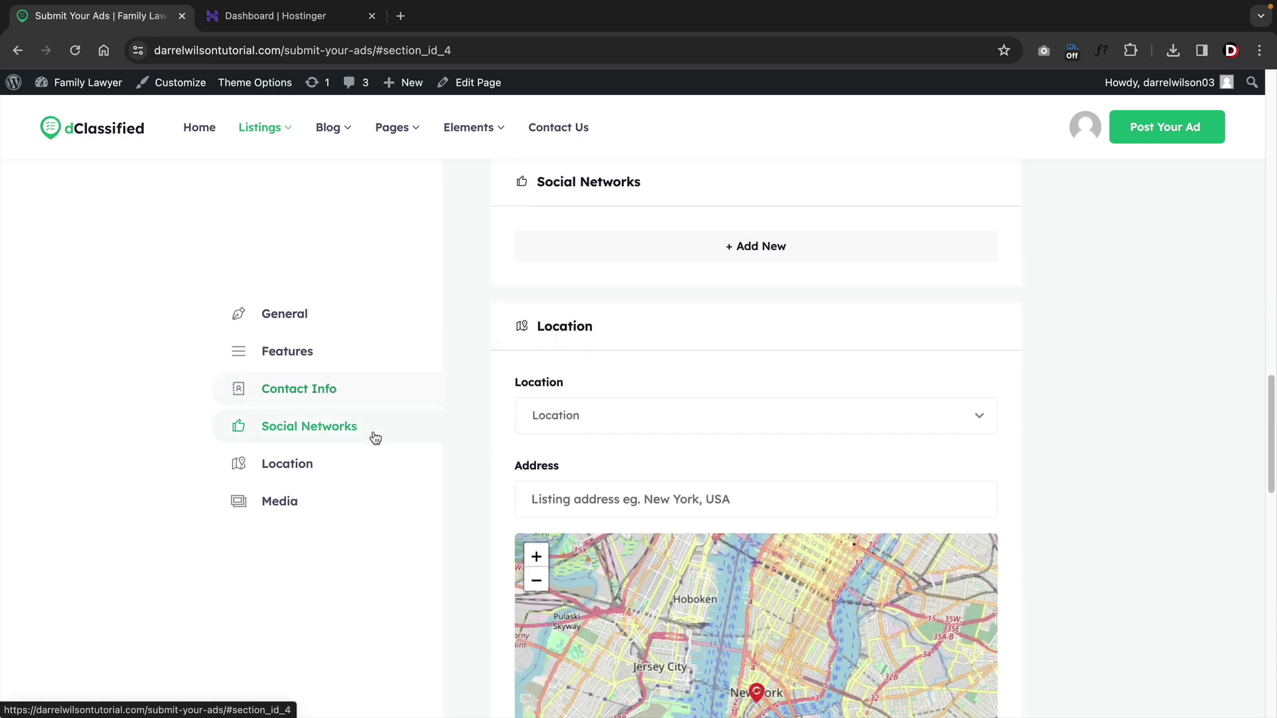
click(316, 465)
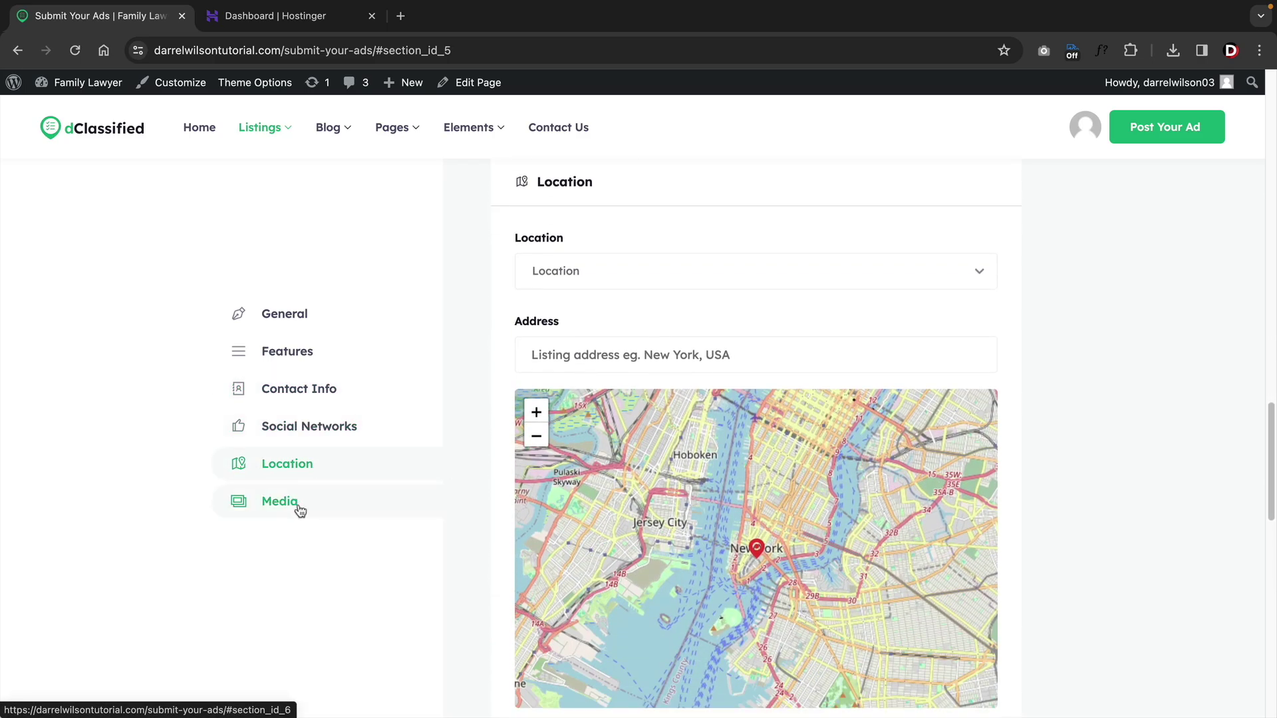
click(301, 507)
scroll(740, 507, down, 1)
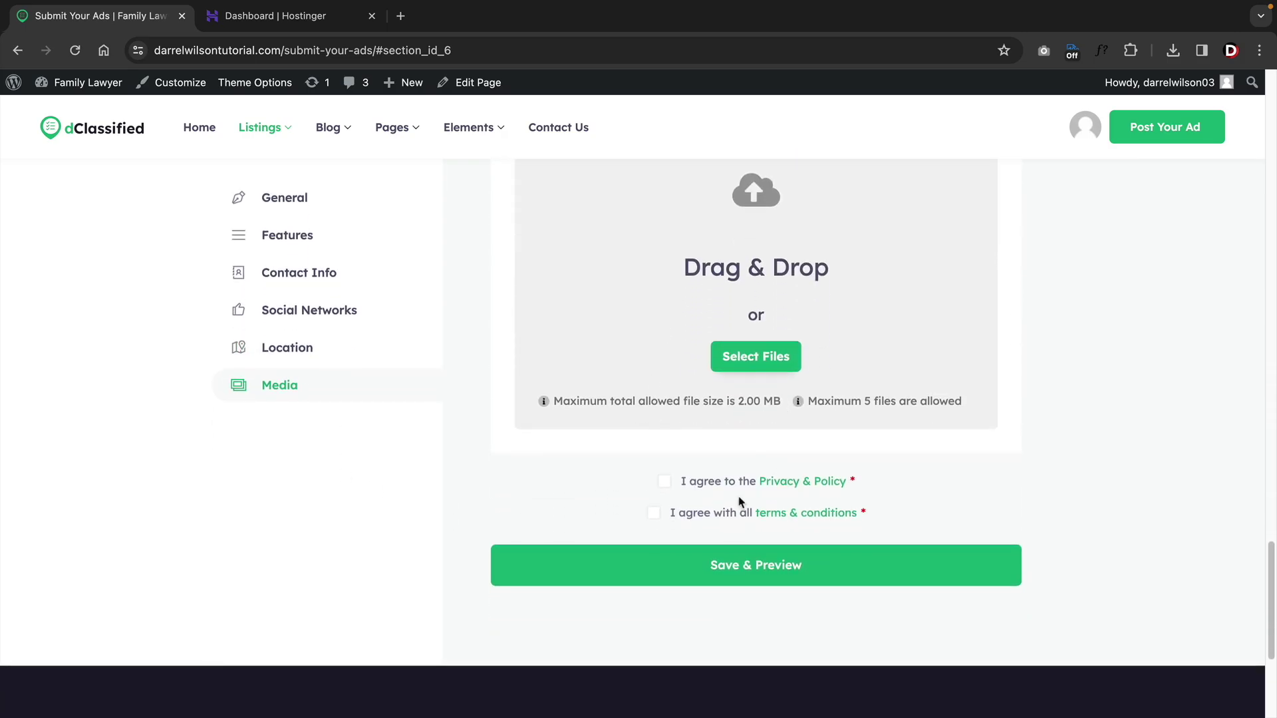
Step: Agree to the Privacy & Policy and the terms & conditions, and submit the ad for saving and preview
click(666, 483)
click(654, 512)
click(740, 567)
Step: Look through The Sports Zone Accessories listing page, from its gallery and description to the location map and similar properties
scroll(771, 255, down, 2)
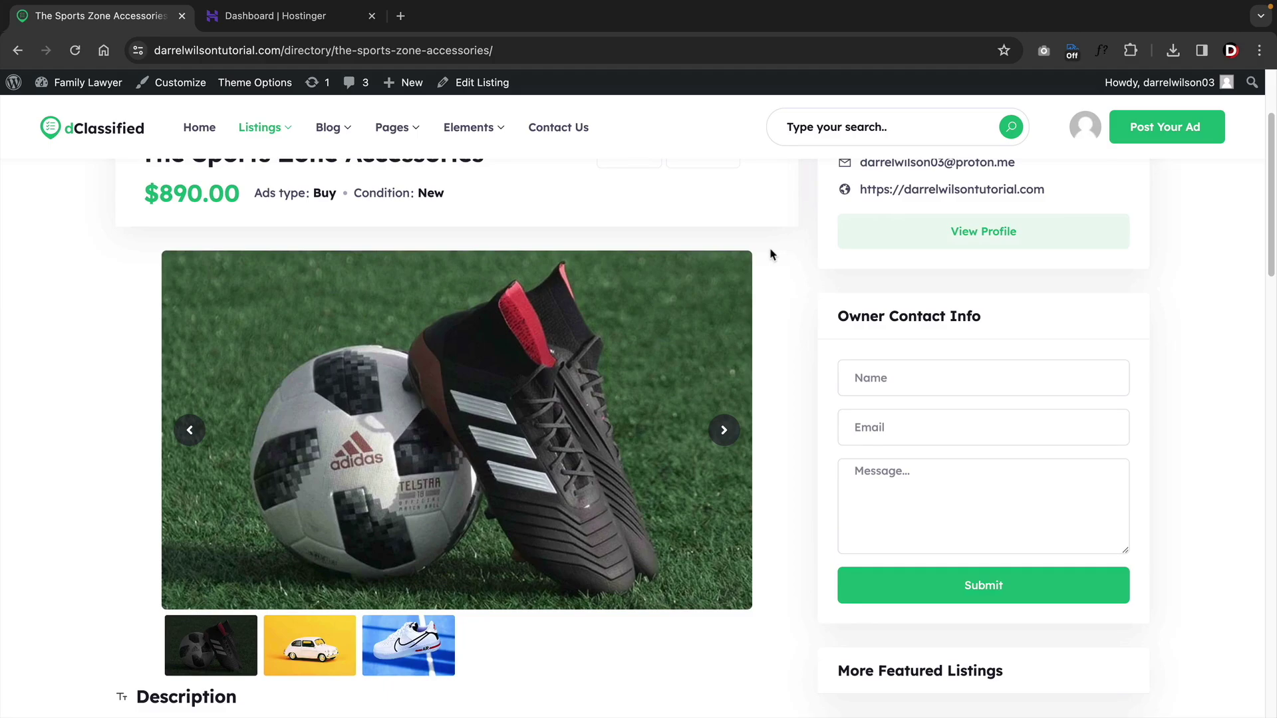
scroll(771, 255, down, 2)
scroll(771, 255, down, 6)
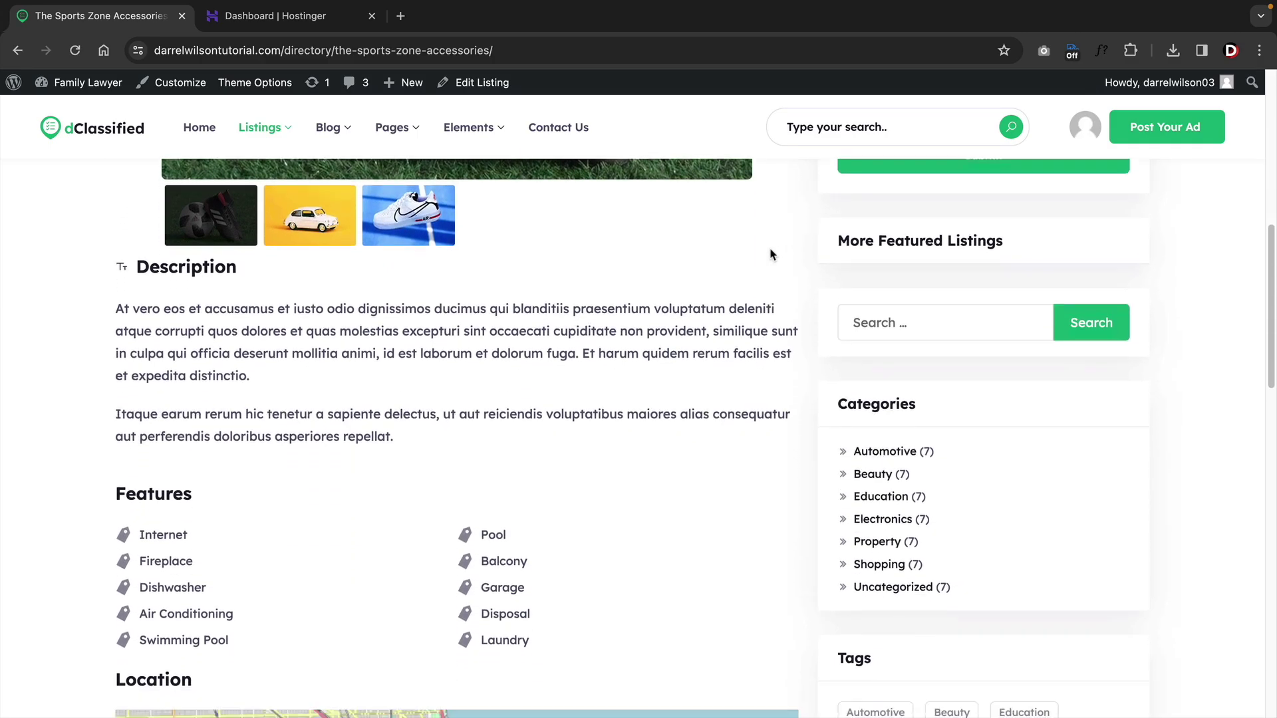
scroll(771, 255, down, 7)
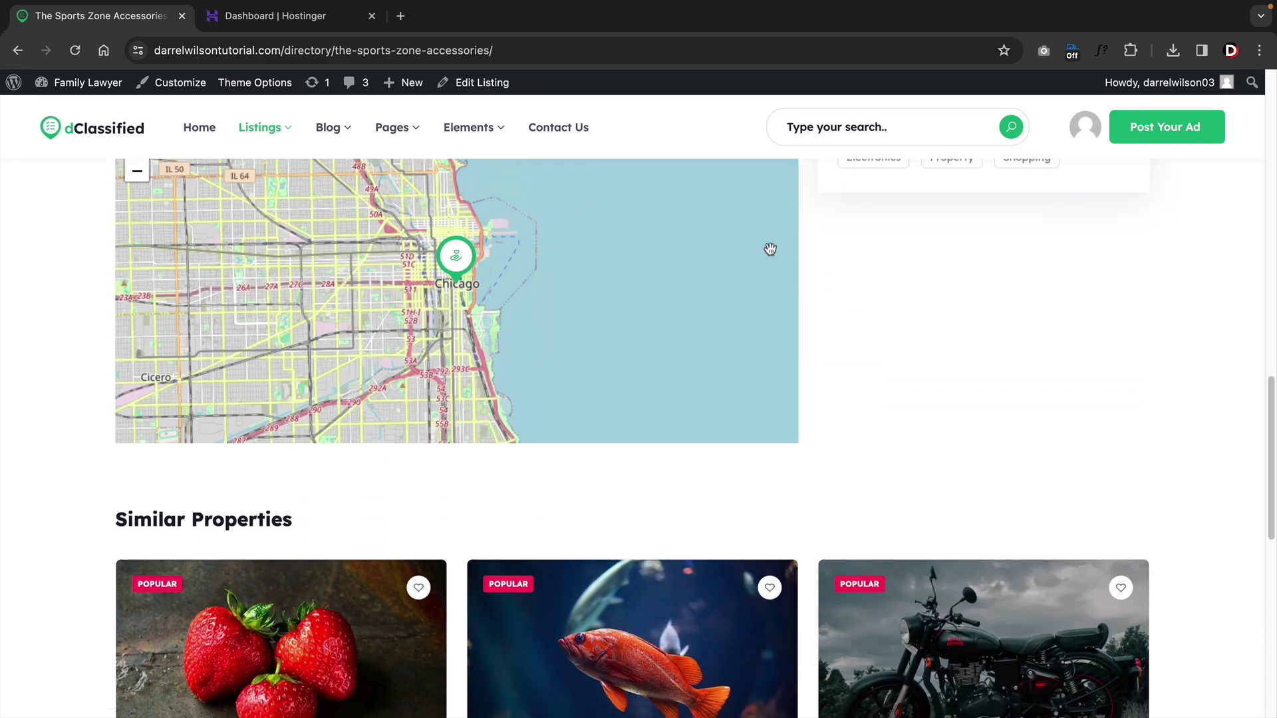
scroll(771, 255, down, 5)
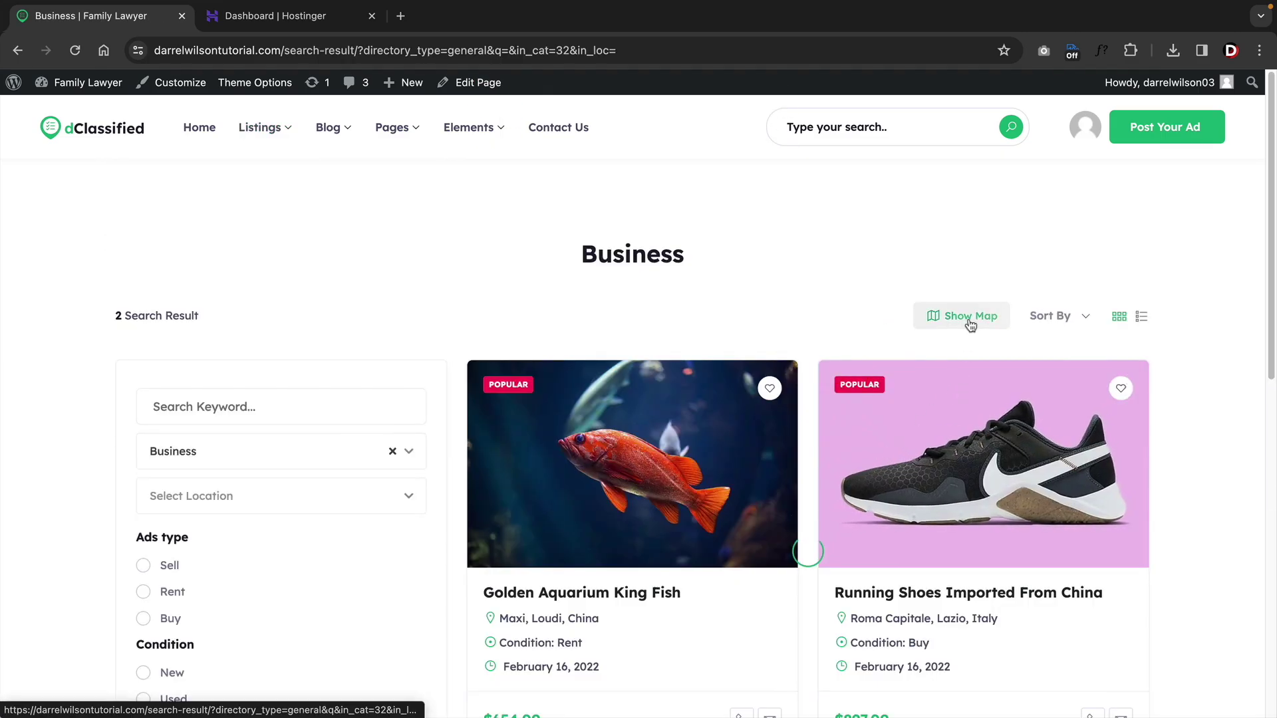
Step: Show the Business search results on a map and switch them back to the grid view
click(934, 318)
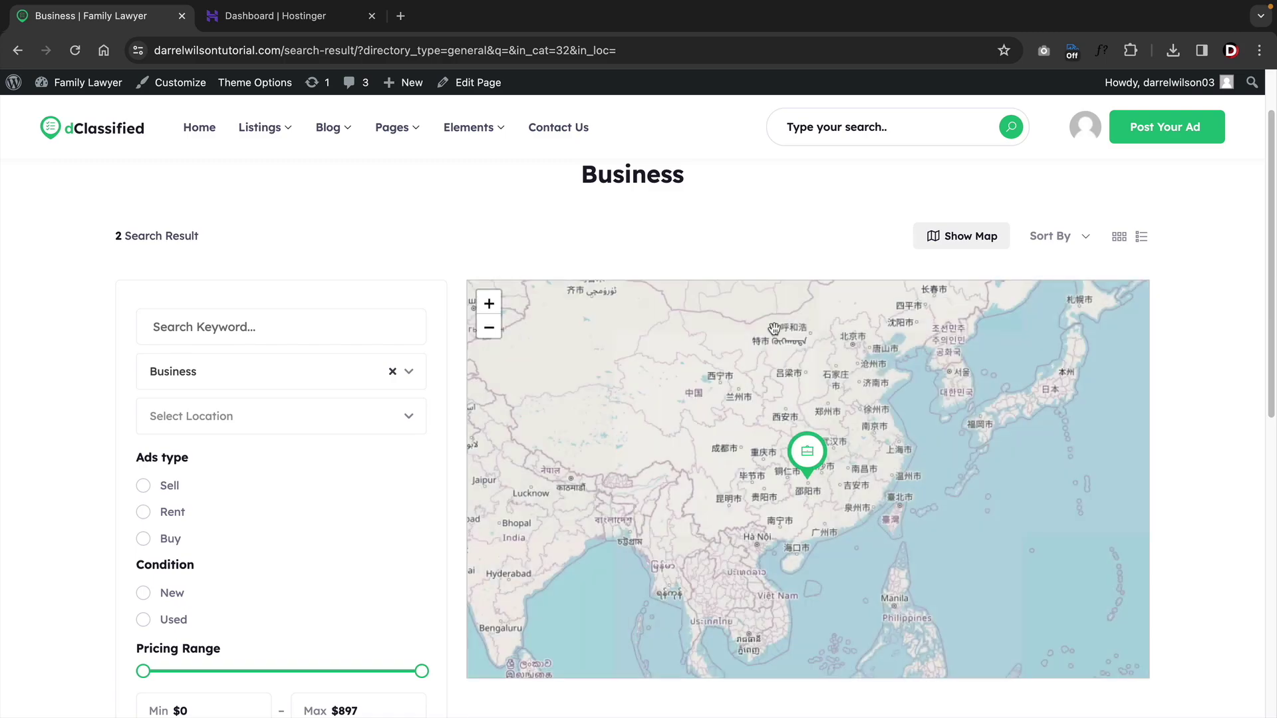
click(1122, 237)
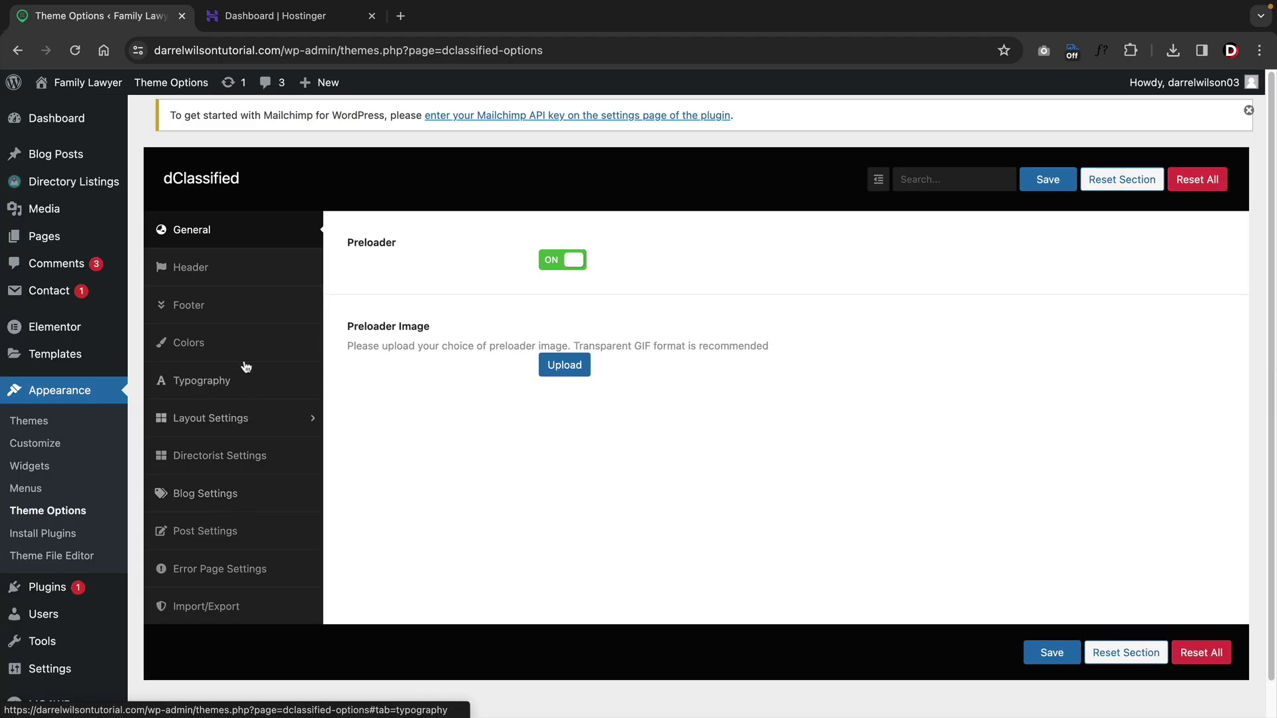
Step: Look through the dClassified theme options for Header, Footer, Colors, Typography, Layout Settings and General
click(246, 277)
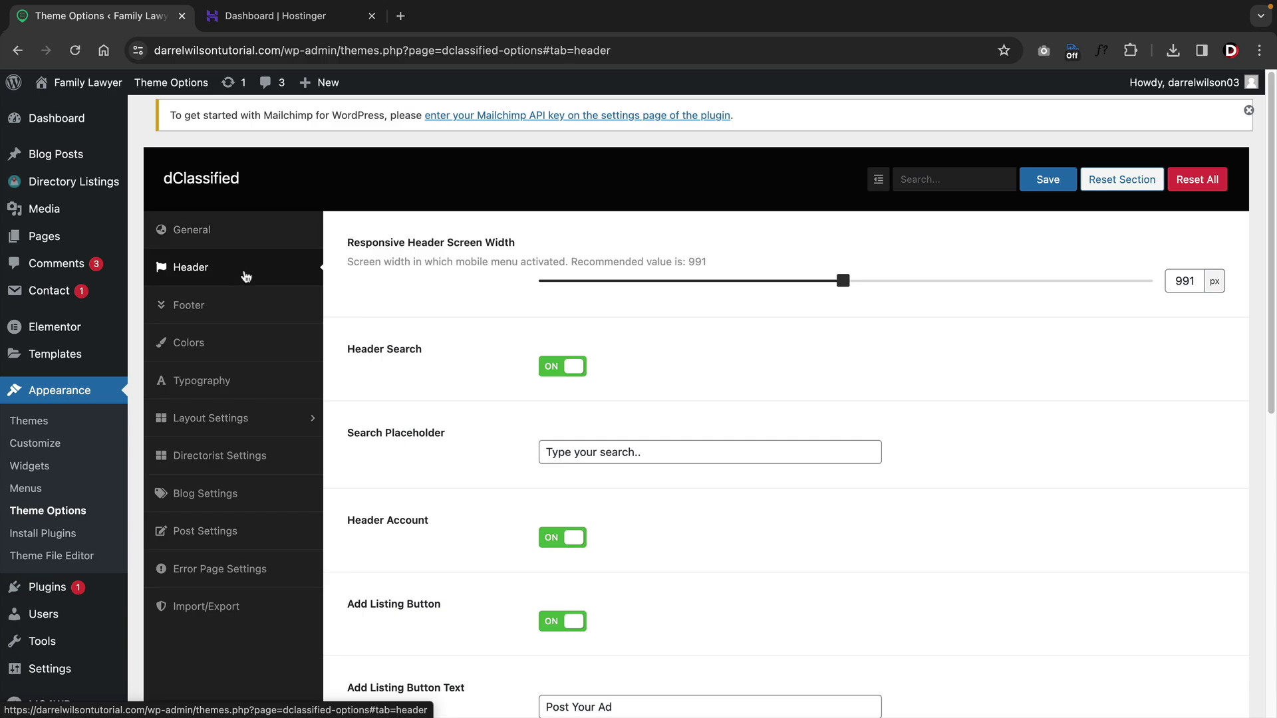
scroll(499, 364, down, 2)
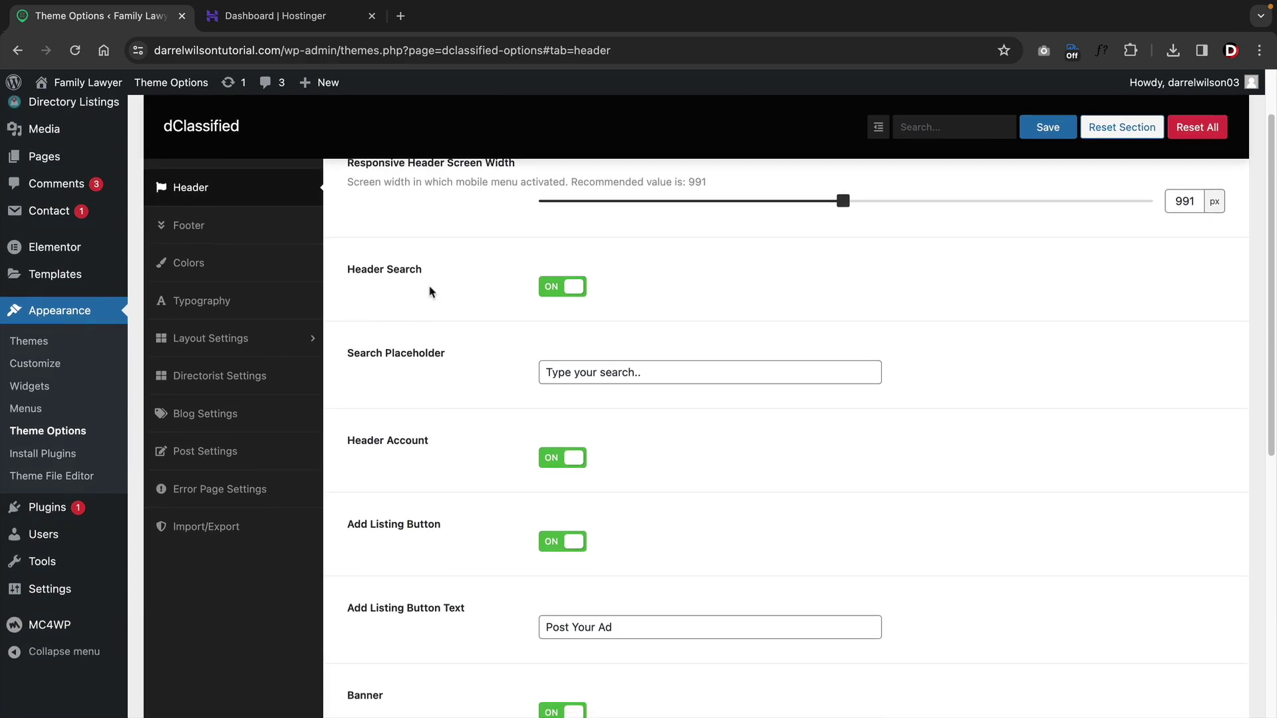
click(225, 229)
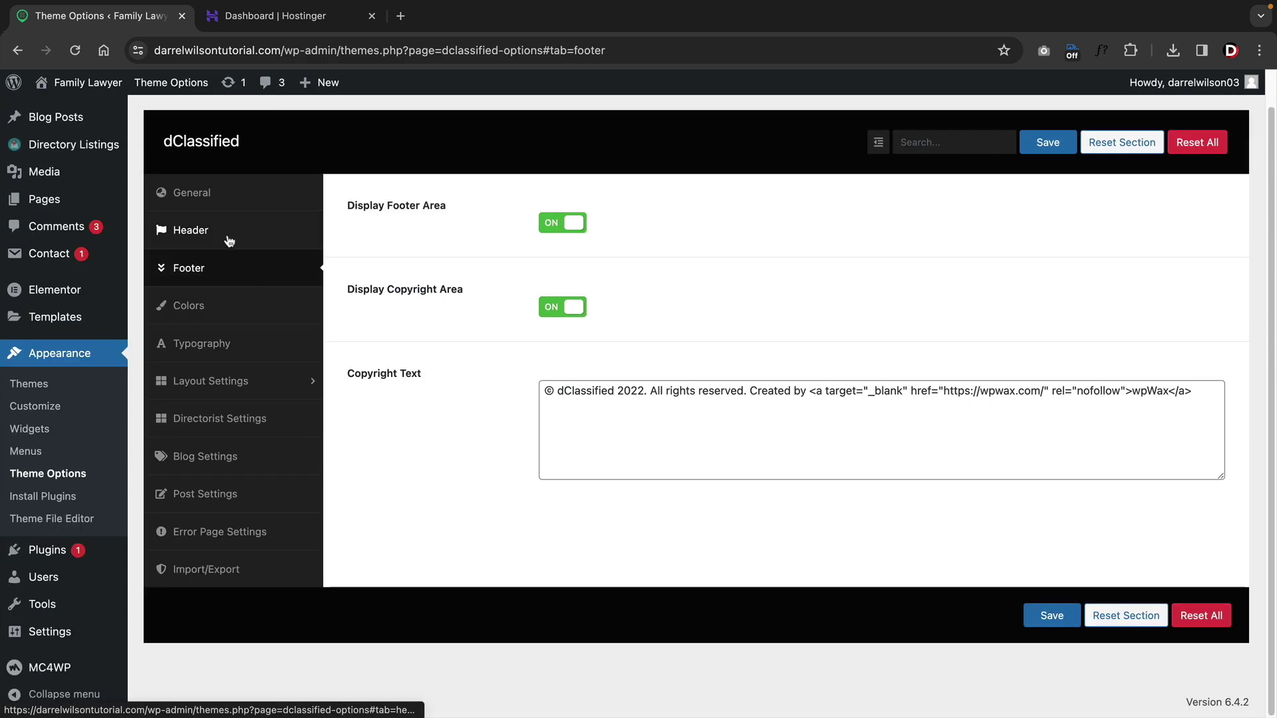
click(249, 312)
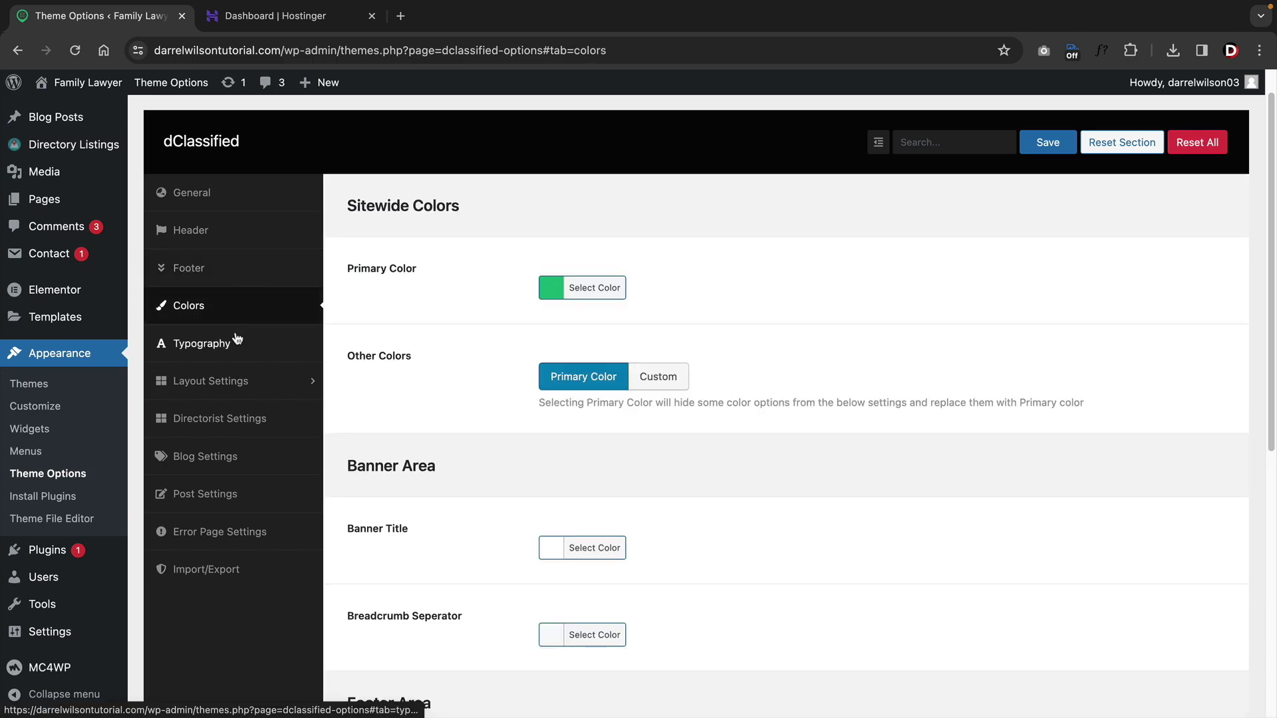
click(232, 349)
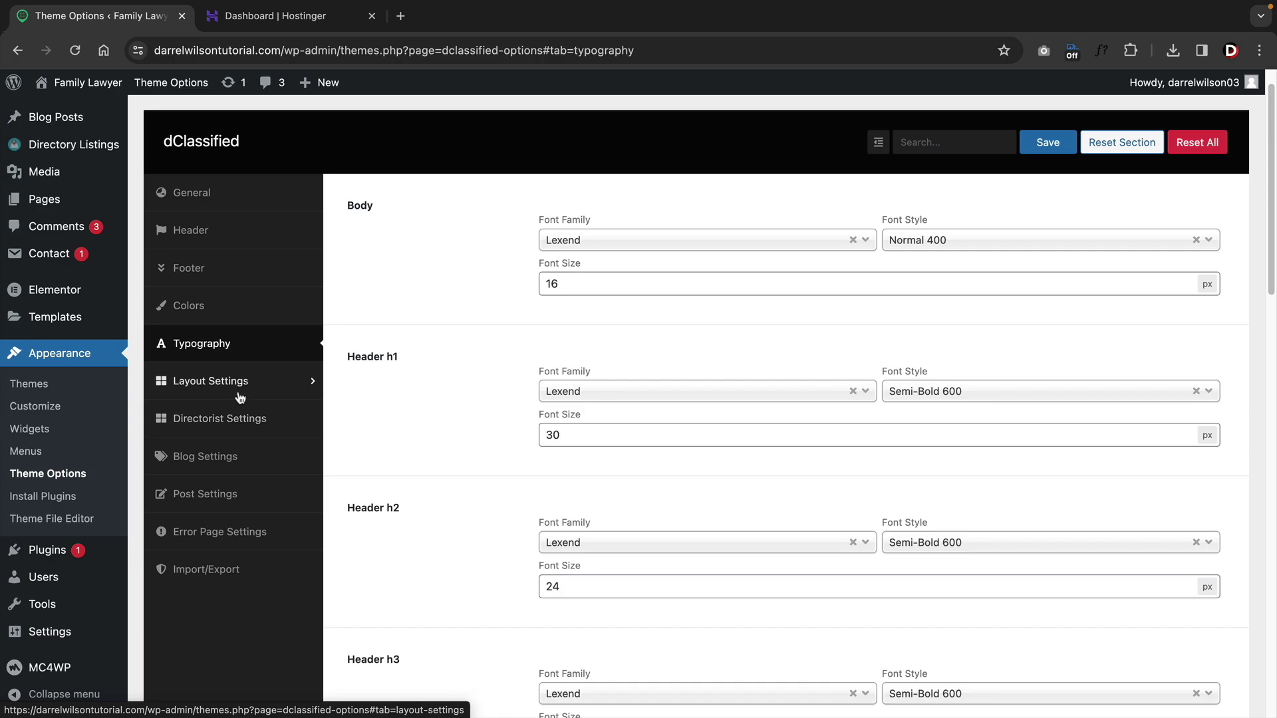
click(242, 392)
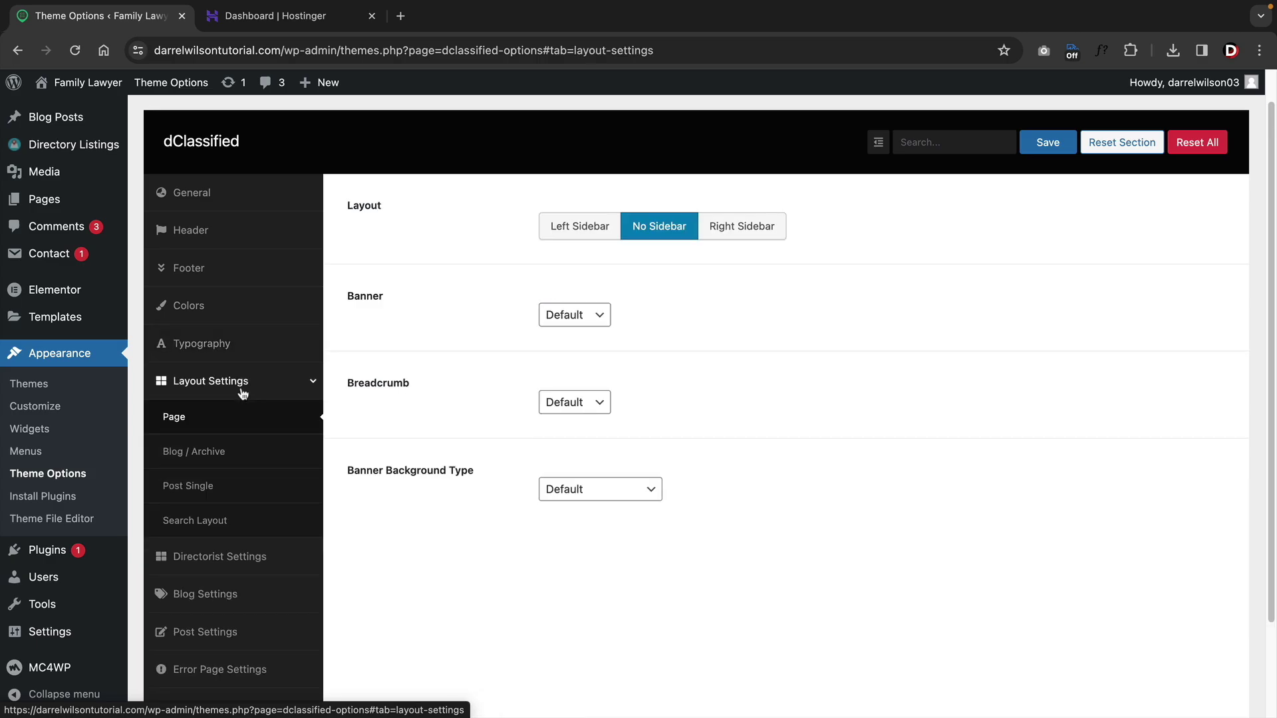
click(239, 269)
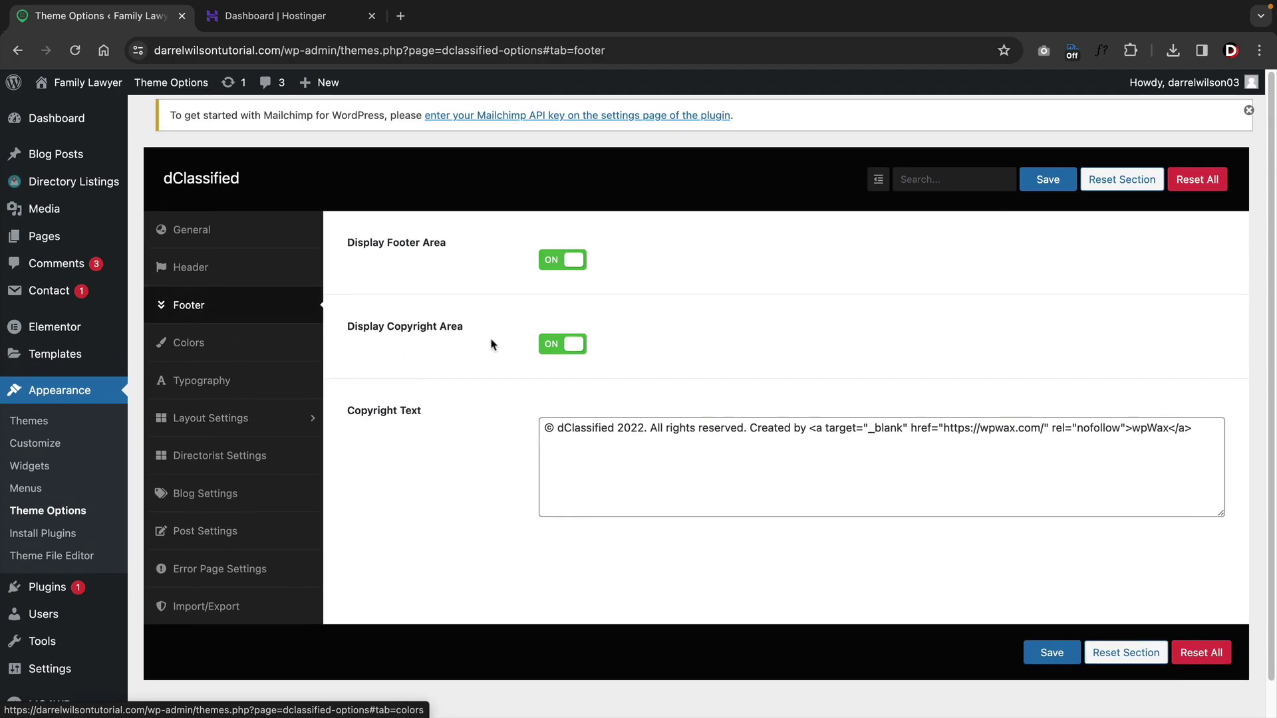
click(219, 268)
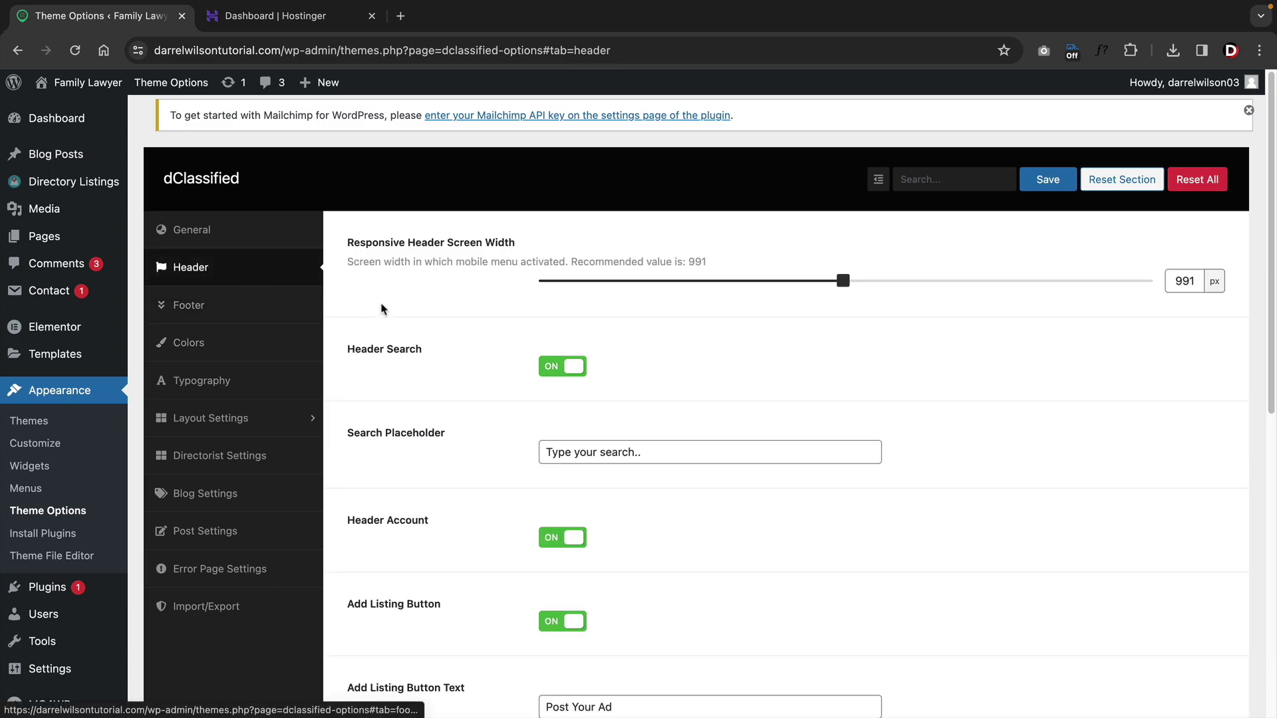
scroll(474, 395, down, 2)
click(192, 229)
Step: Open the settings of Directory Listings to examine the general listing options
mouse_move(98, 187)
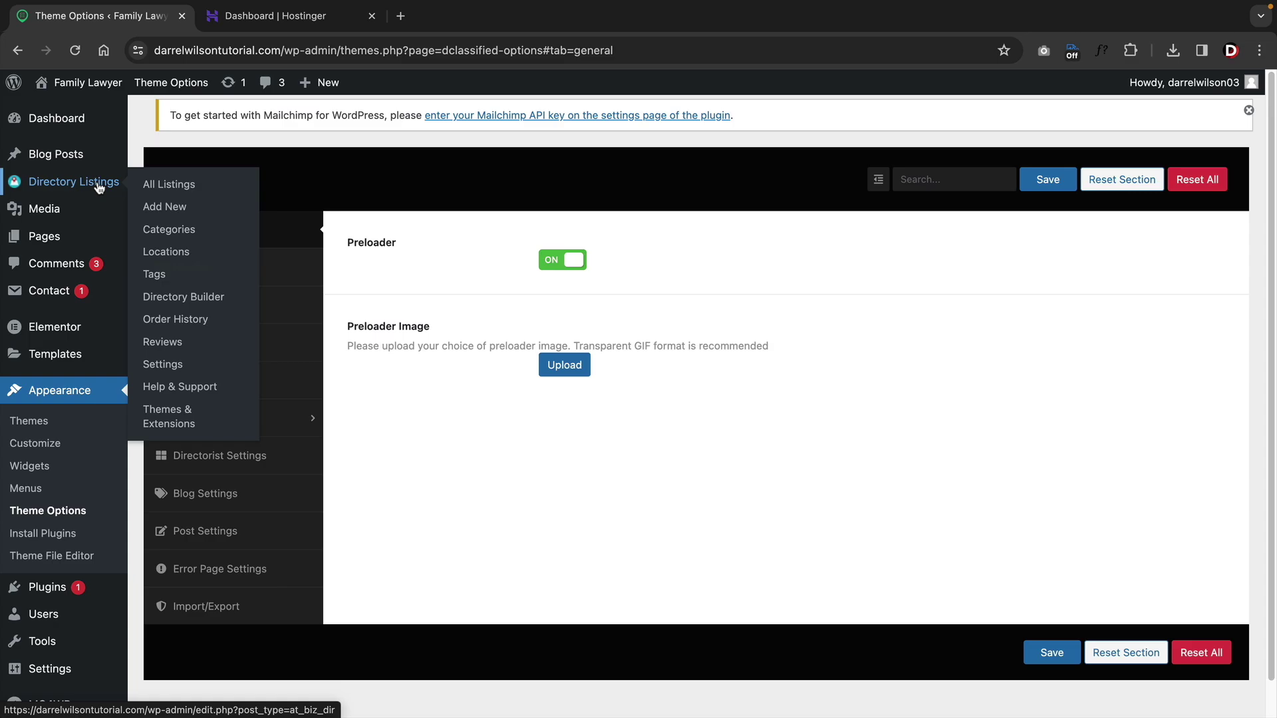
click(162, 364)
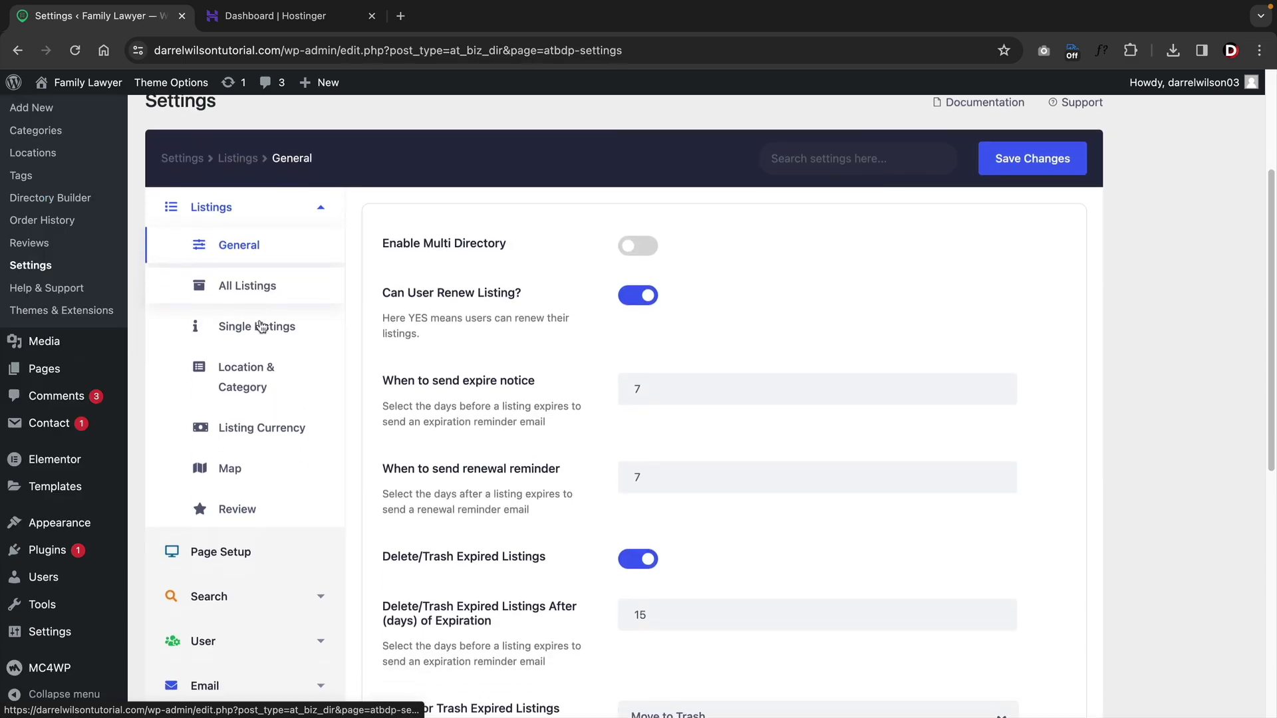
Step: Look through the directory settings for All Listings, Single Listings, Location & Category, Map, Listing Currency and Search
click(256, 265)
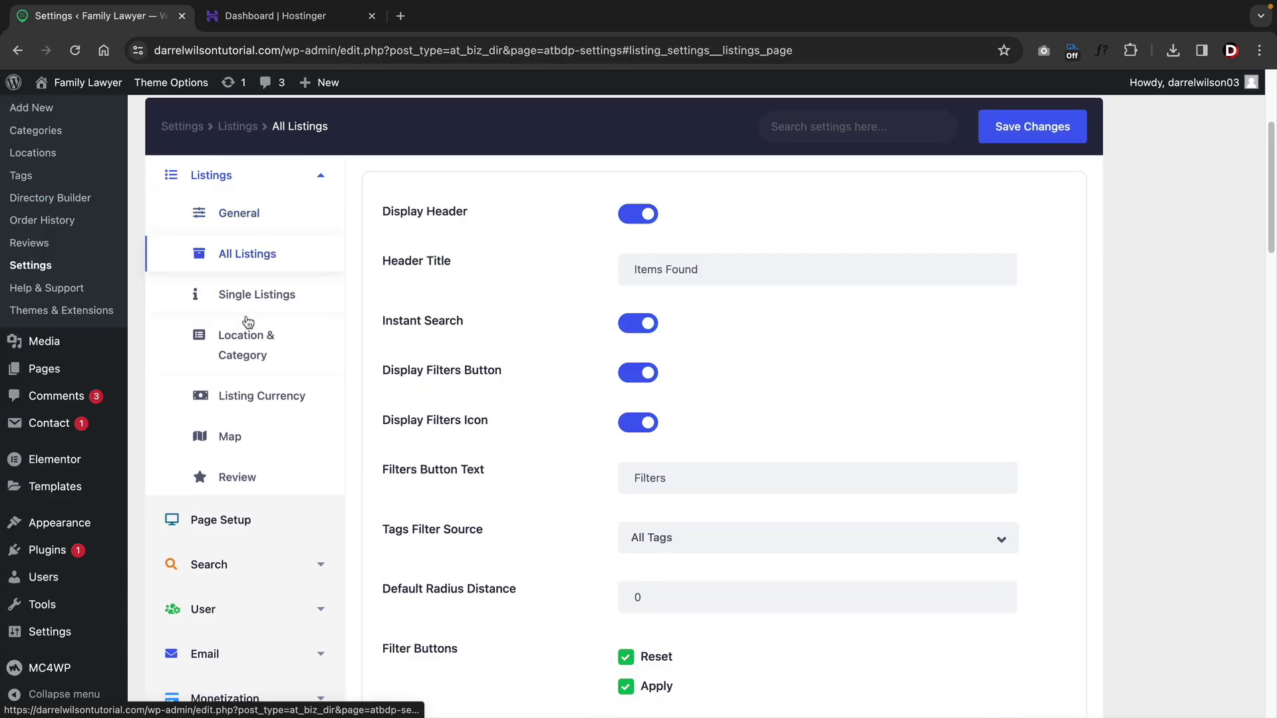
click(259, 295)
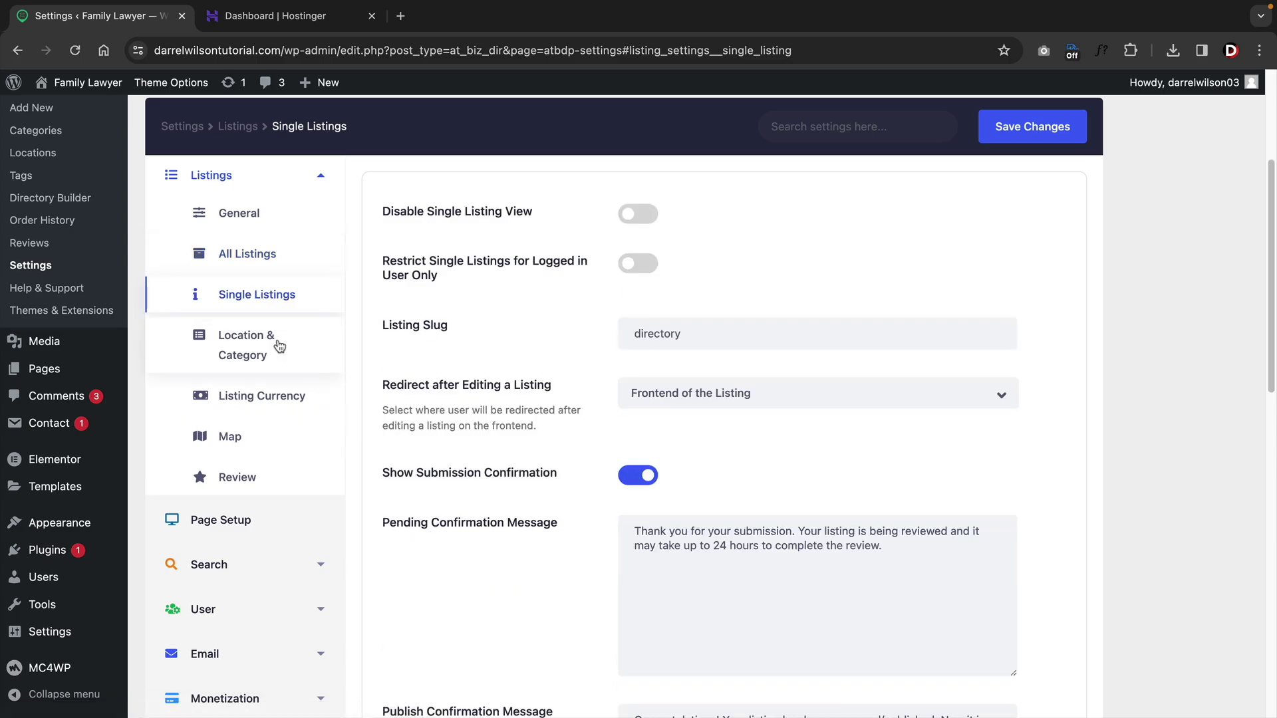
click(279, 345)
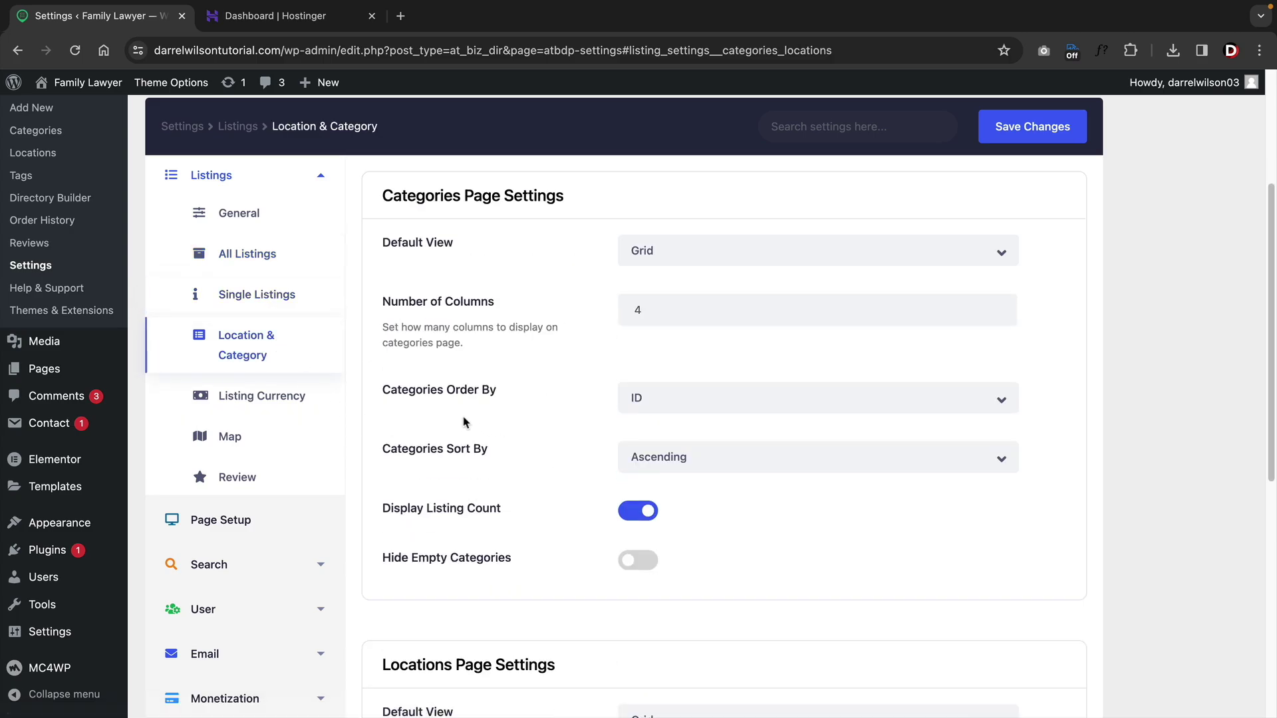
click(295, 437)
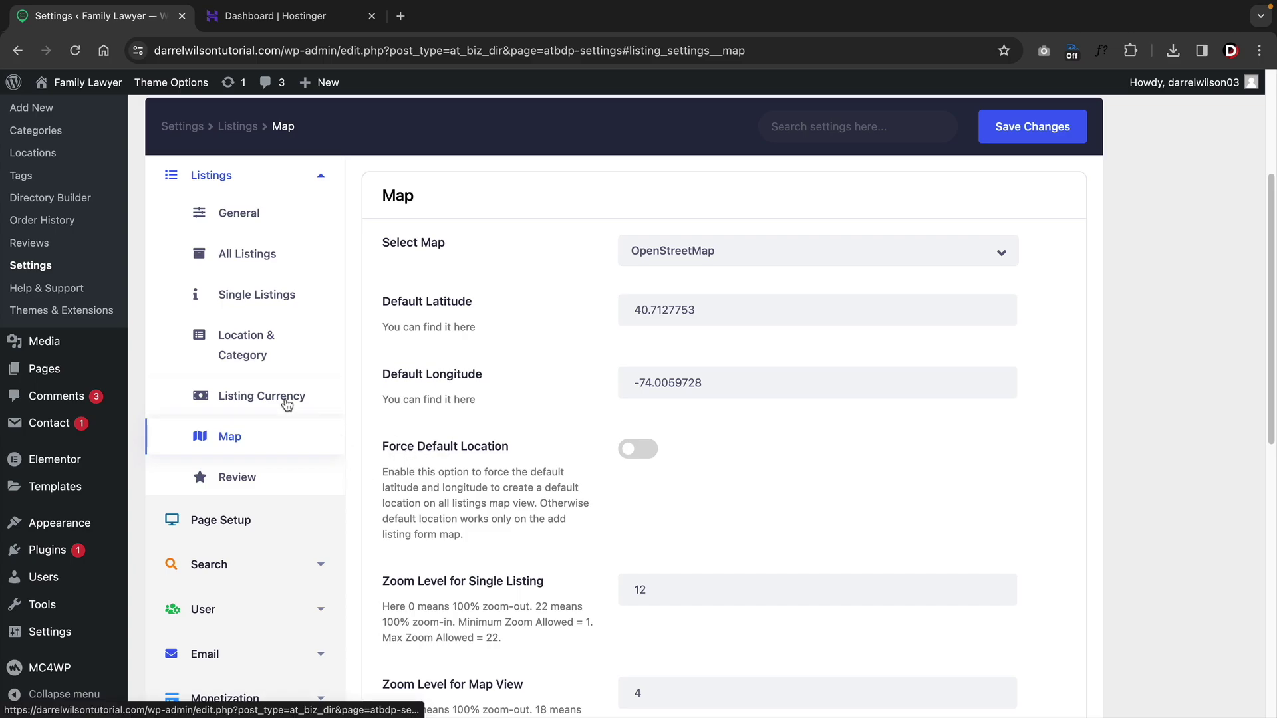
click(288, 404)
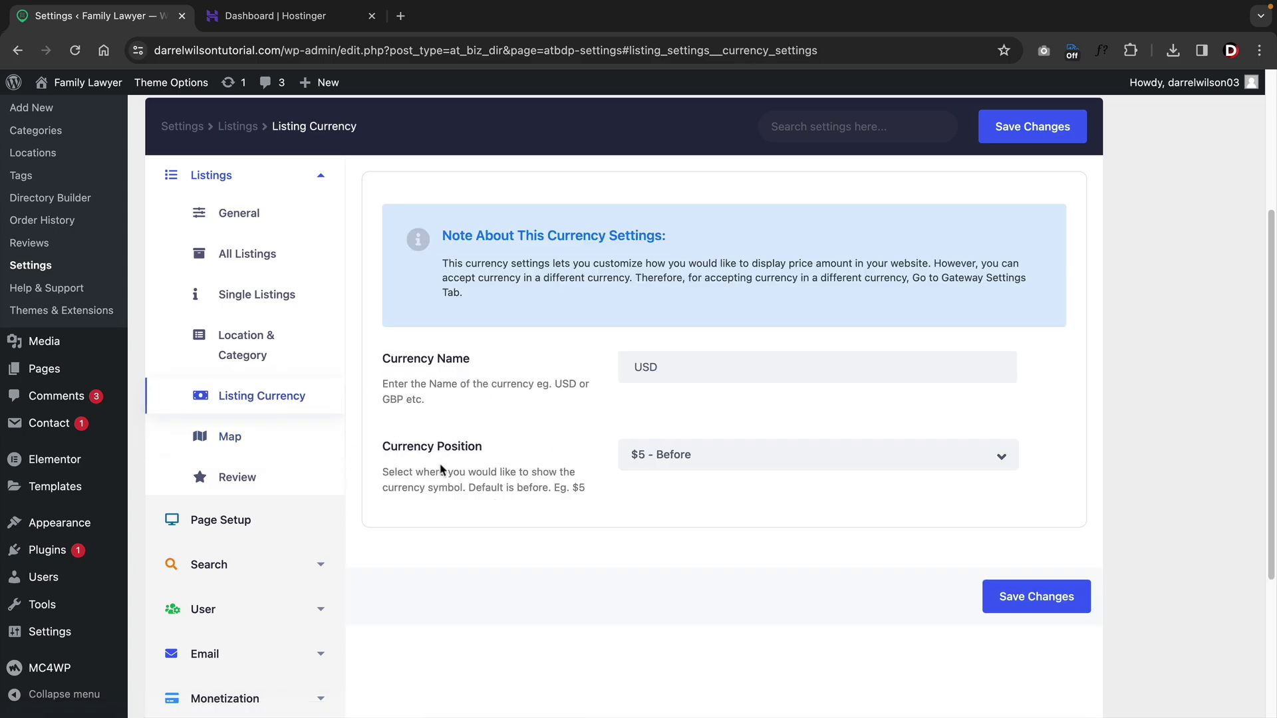
click(276, 565)
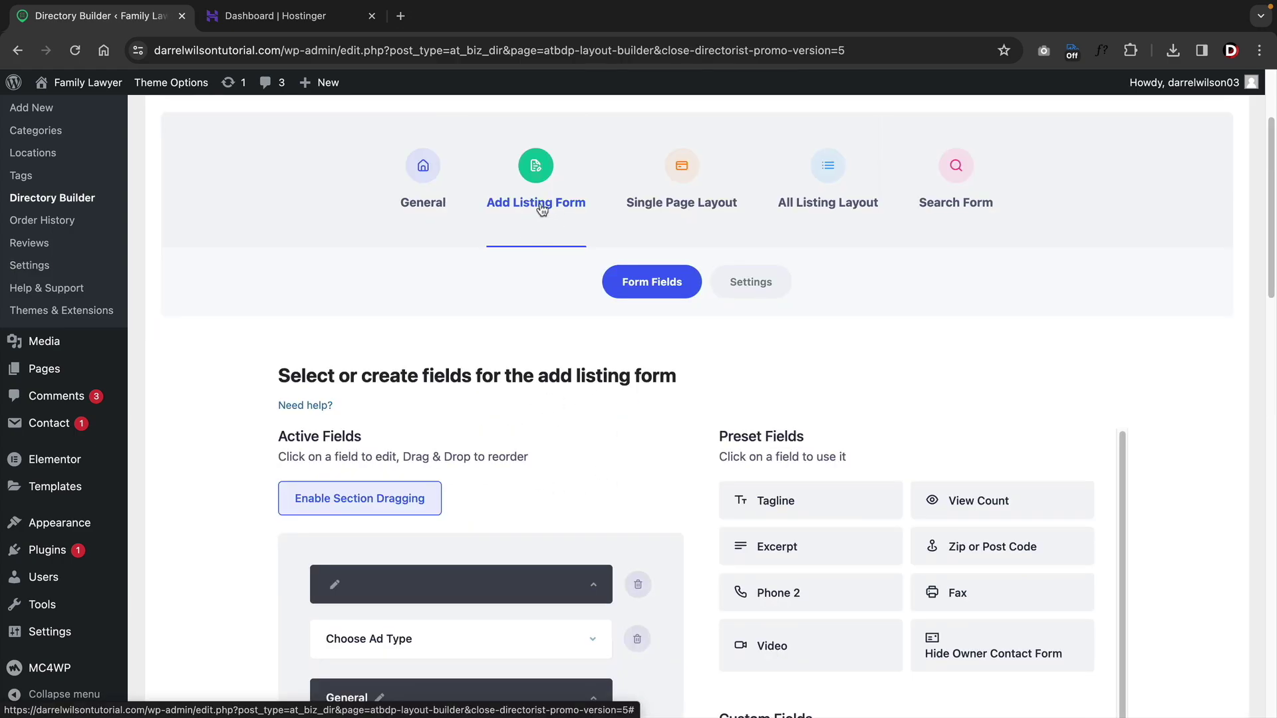
Step: Add the Tagline, View Count, Excerpt and Zip or Post Code preset fields above Choose Ad Type in the add listing form
scroll(783, 361, down, 5)
drag(789, 340, 490, 470)
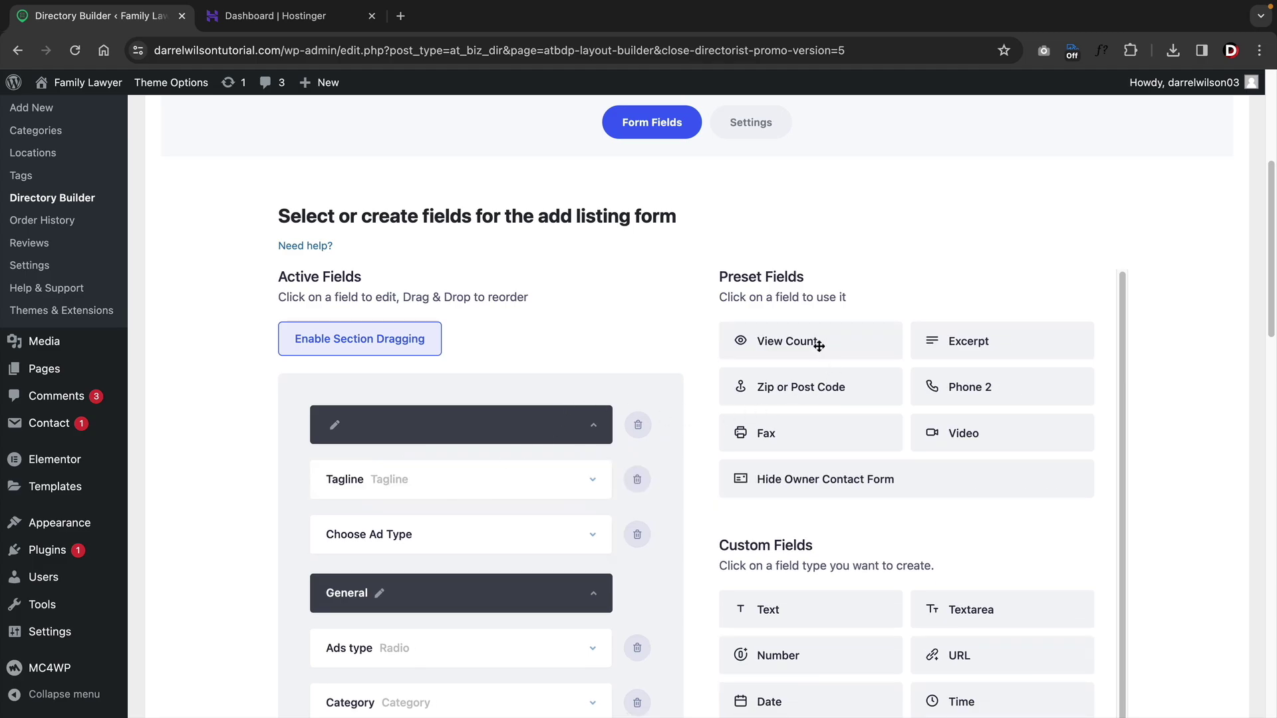
drag(811, 342, 530, 496)
drag(819, 343, 525, 508)
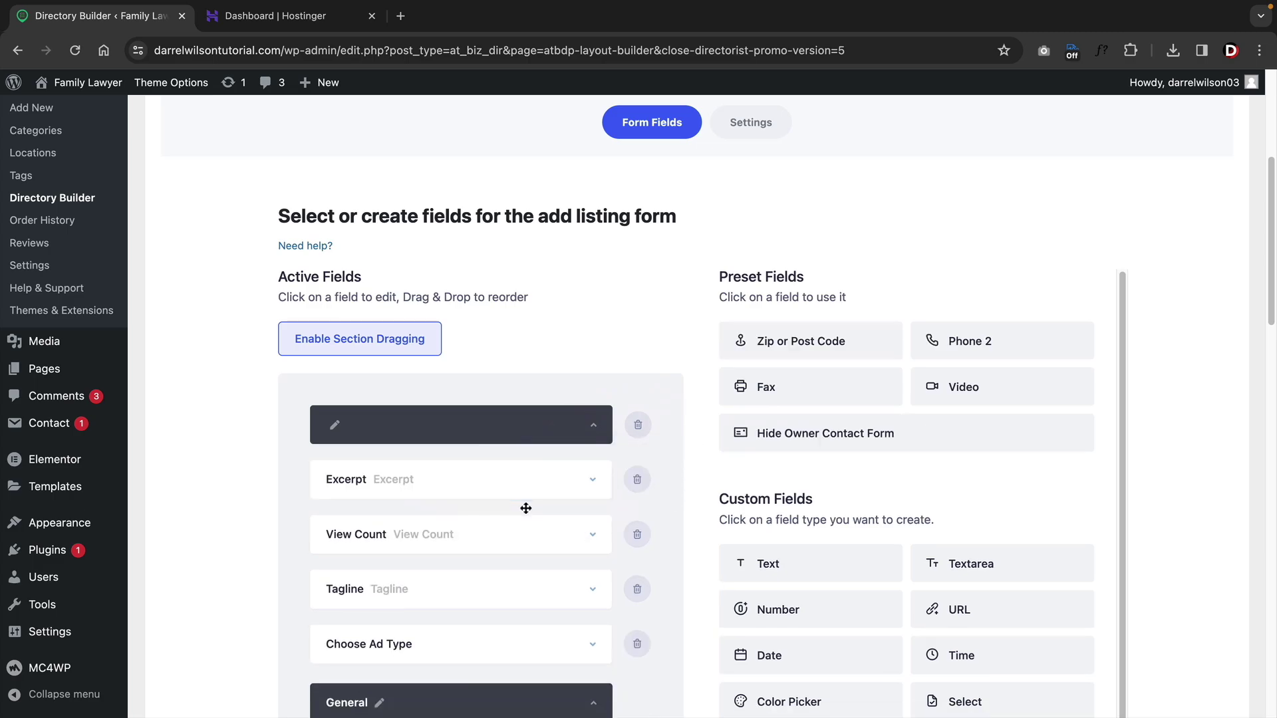
drag(814, 362, 537, 509)
scroll(731, 465, down, 3)
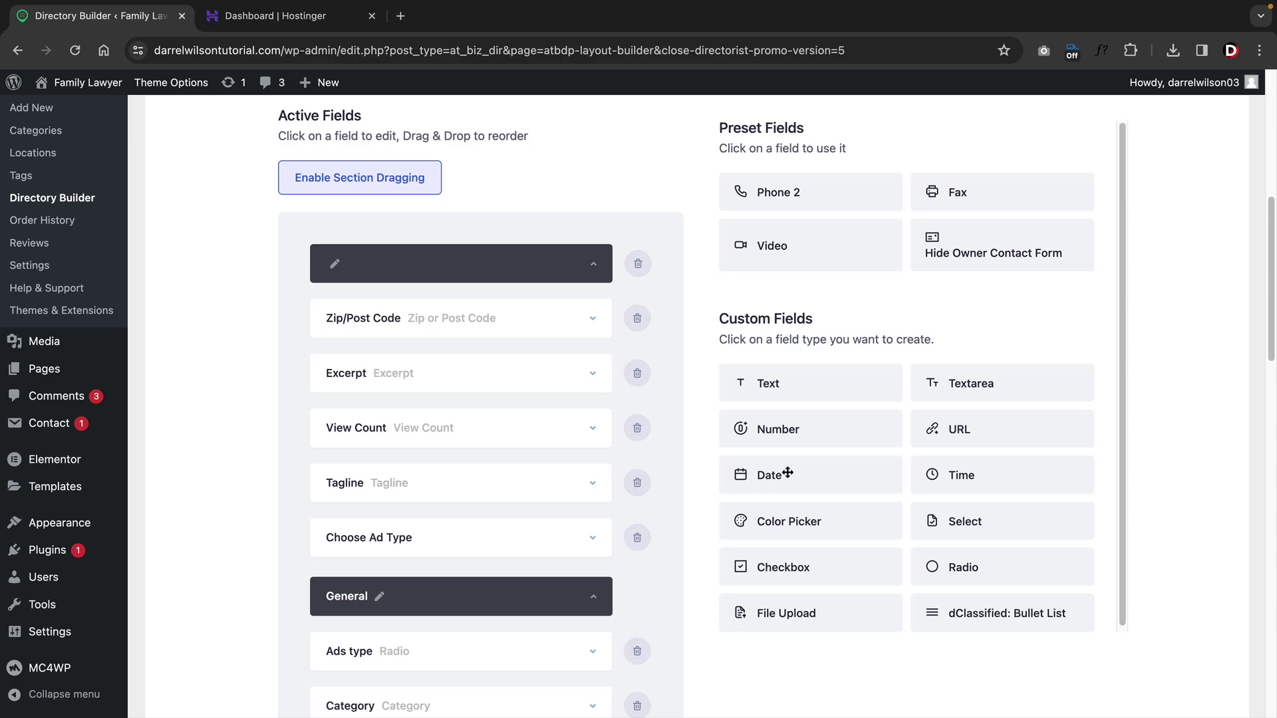
Step: Open the Single Page Layout of the directory builder to examine the Listing Header design
scroll(745, 473, up, 5)
click(690, 333)
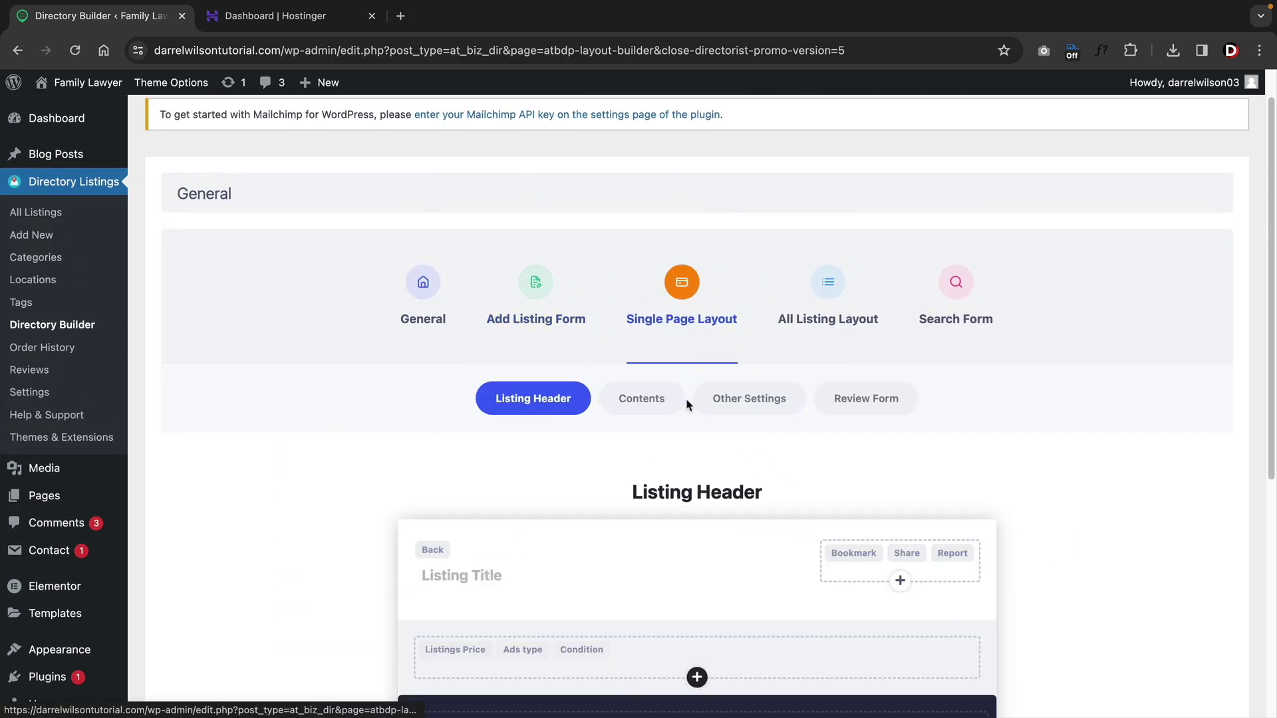
scroll(687, 404, down, 3)
scroll(673, 331, down, 1)
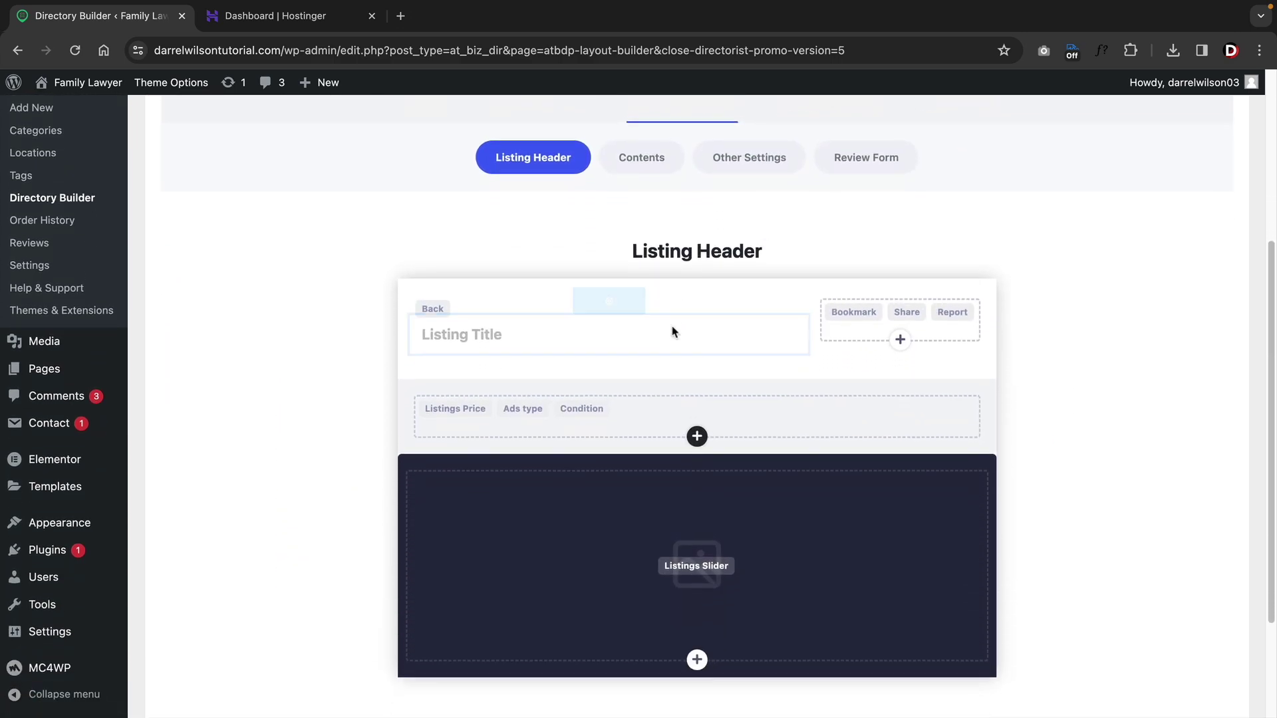
scroll(672, 331, down, 3)
scroll(670, 336, up, 2)
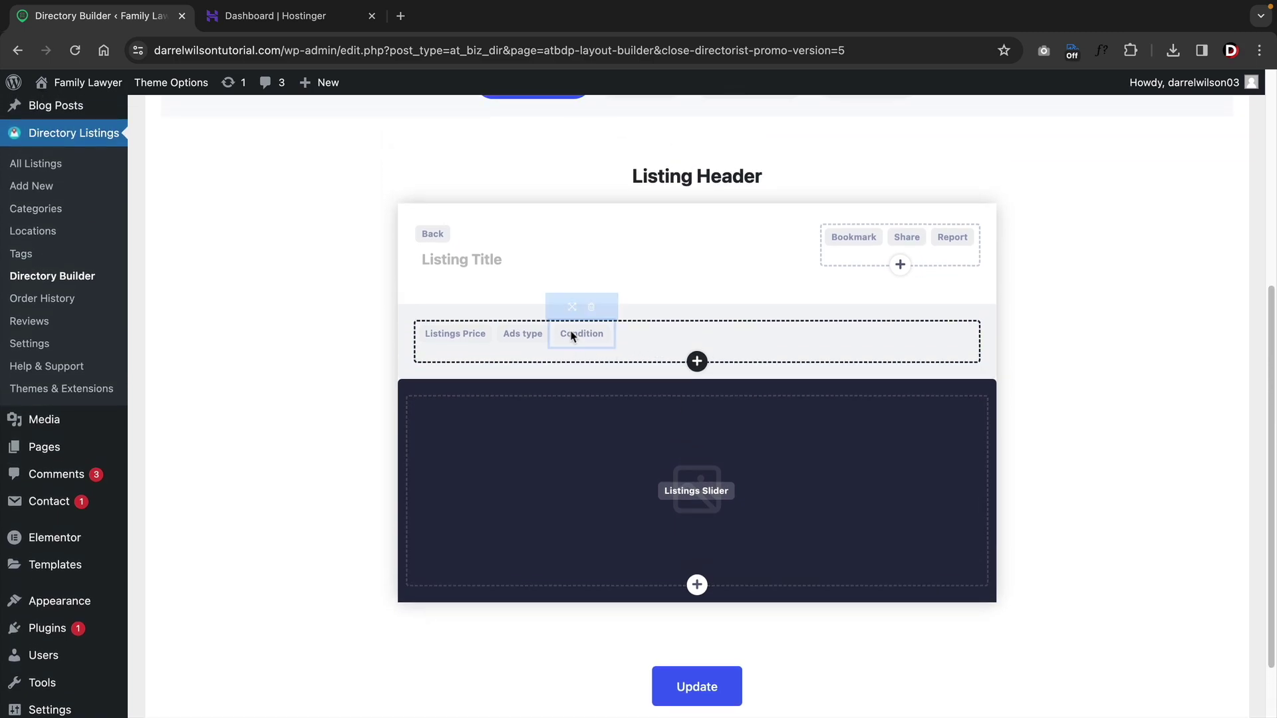
scroll(572, 336, up, 3)
Step: Reorder the grid view listing card so that Condition comes before Address
scroll(667, 393, down, 3)
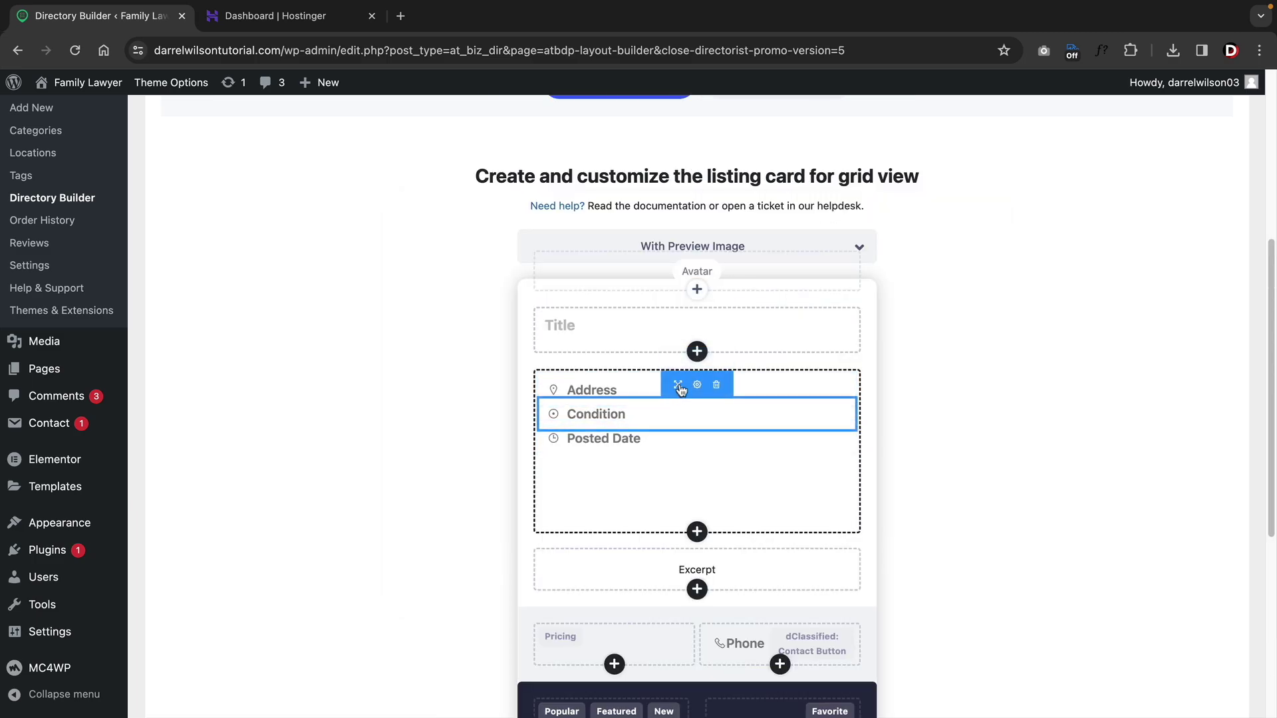
drag(680, 391, 624, 470)
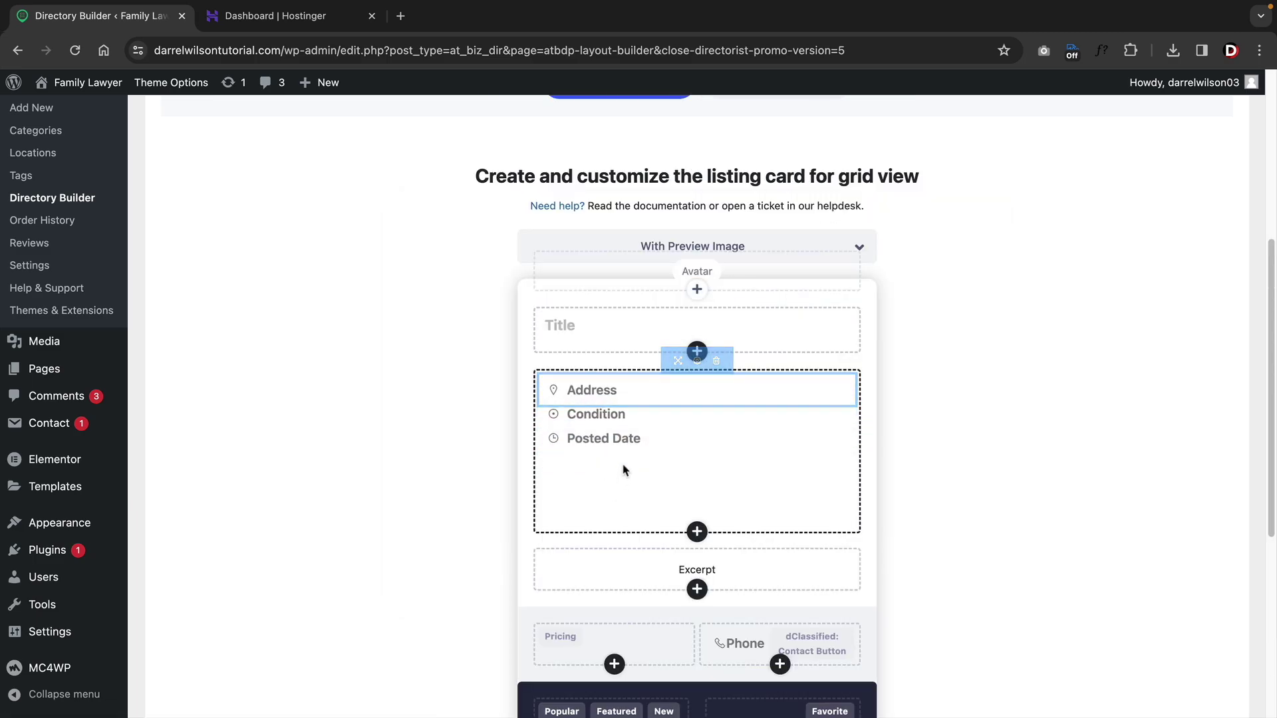
drag(678, 361, 607, 433)
Step: Insert the Website and Location elements below Posted Date in the grid view listing card
scroll(700, 459, down, 2)
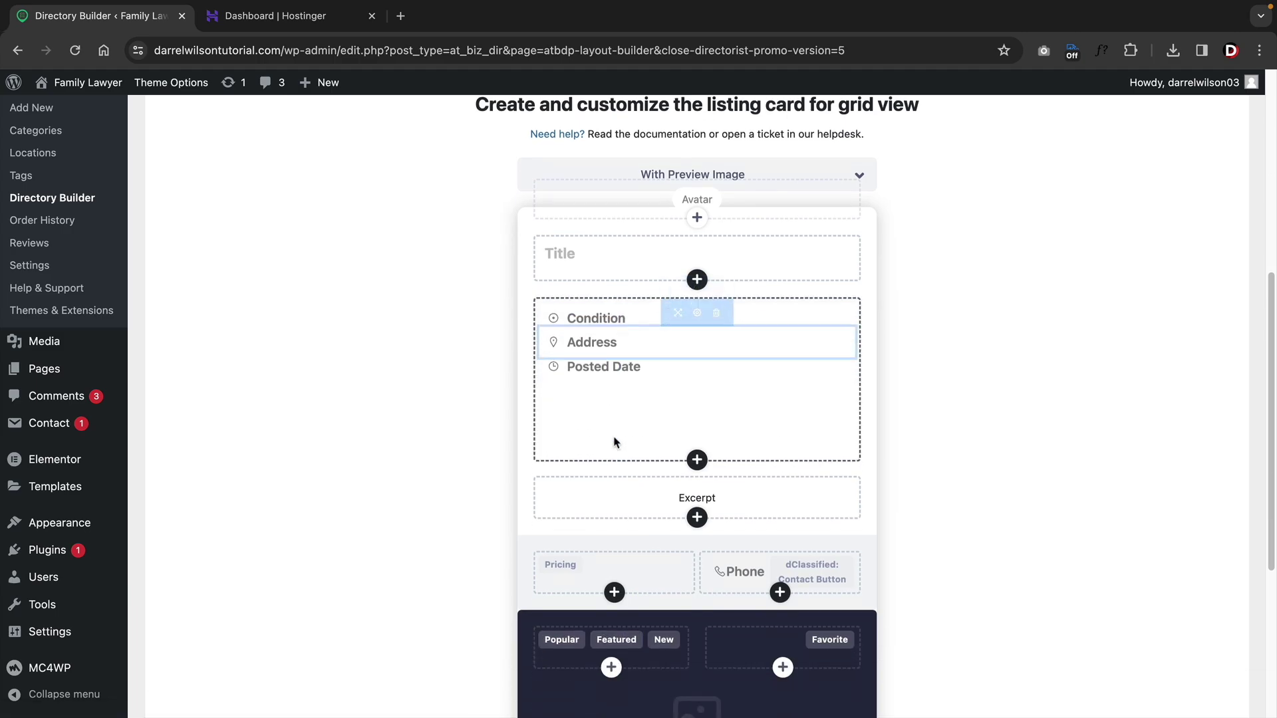
click(697, 453)
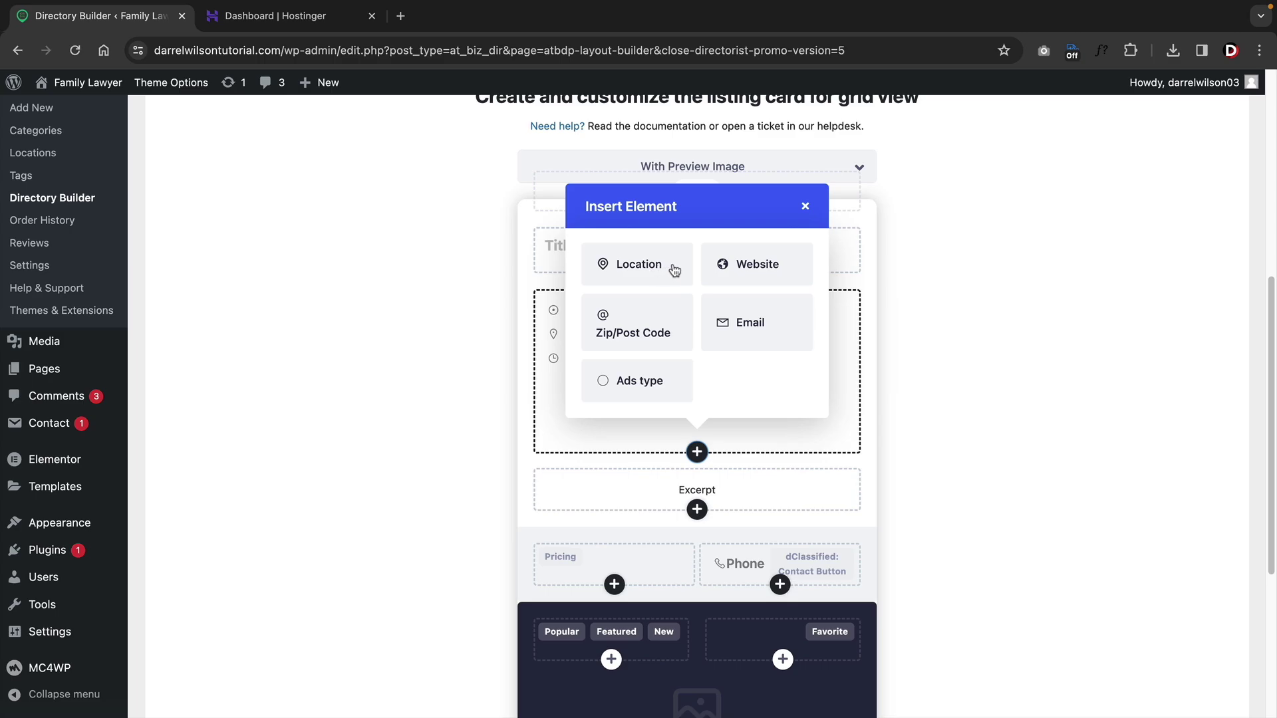
click(762, 266)
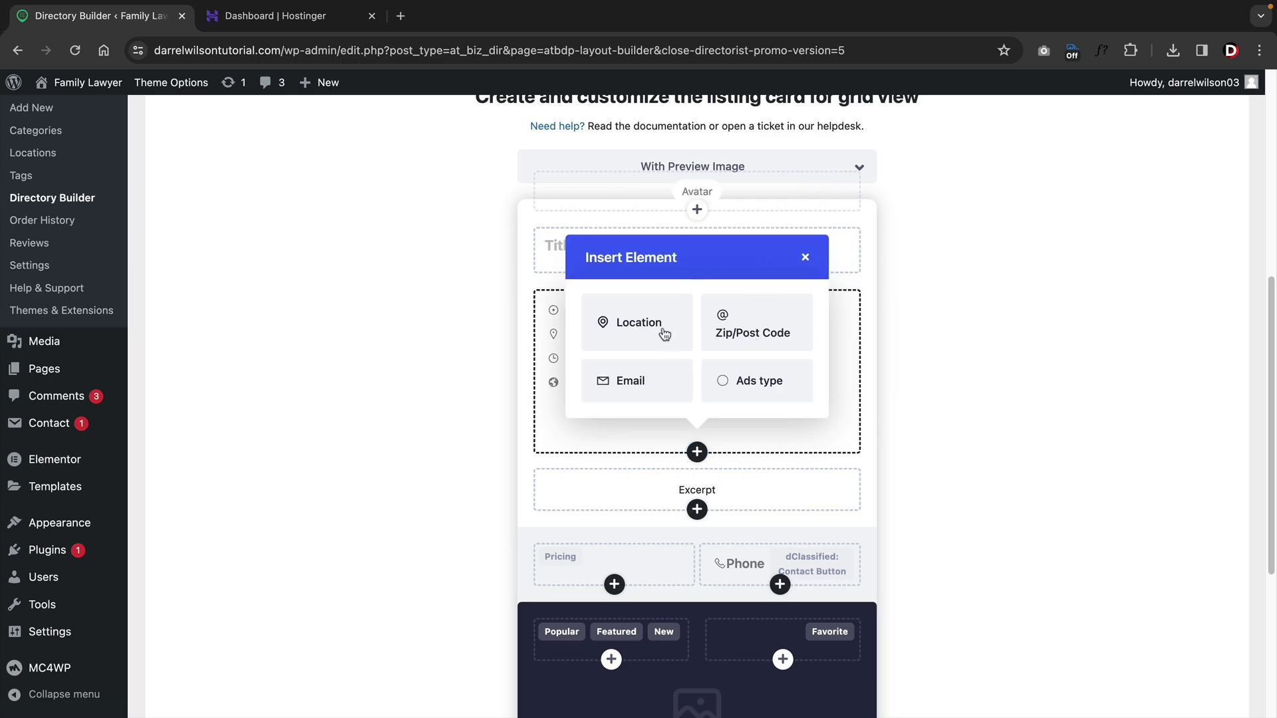
click(664, 334)
click(805, 260)
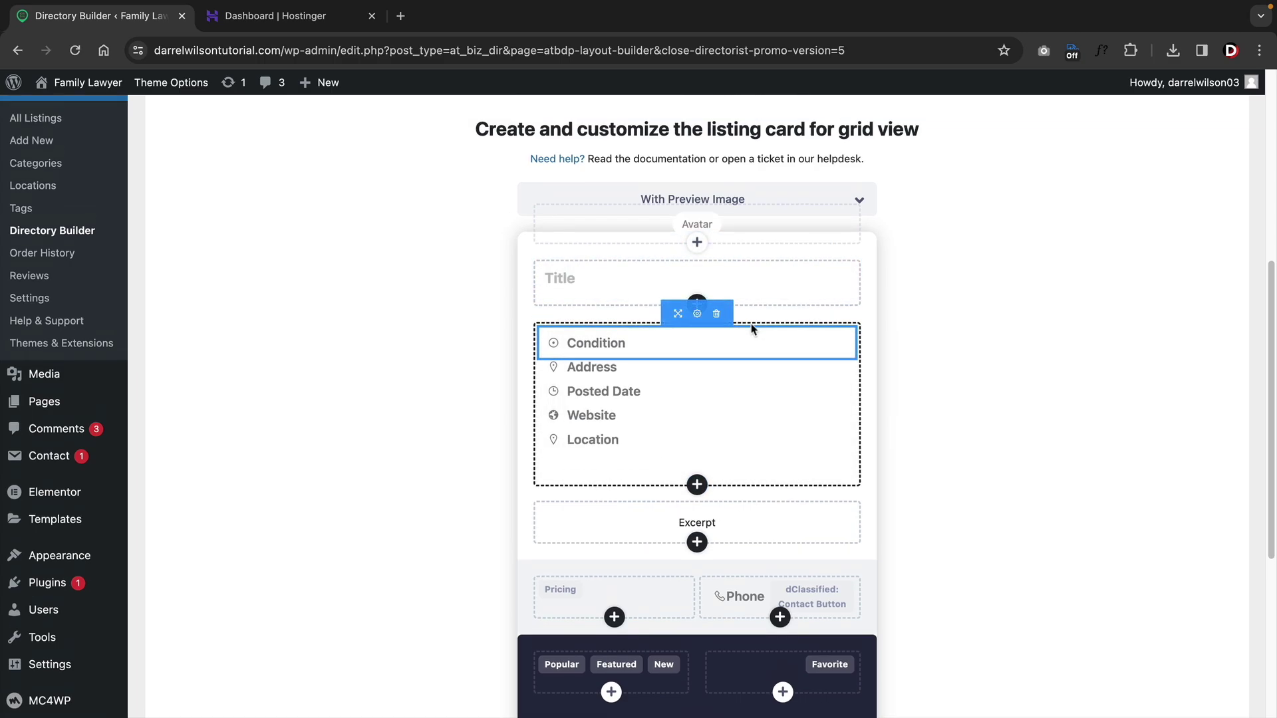
Step: Open the Search Form builder to examine its active and preset fields
scroll(741, 285, up, 4)
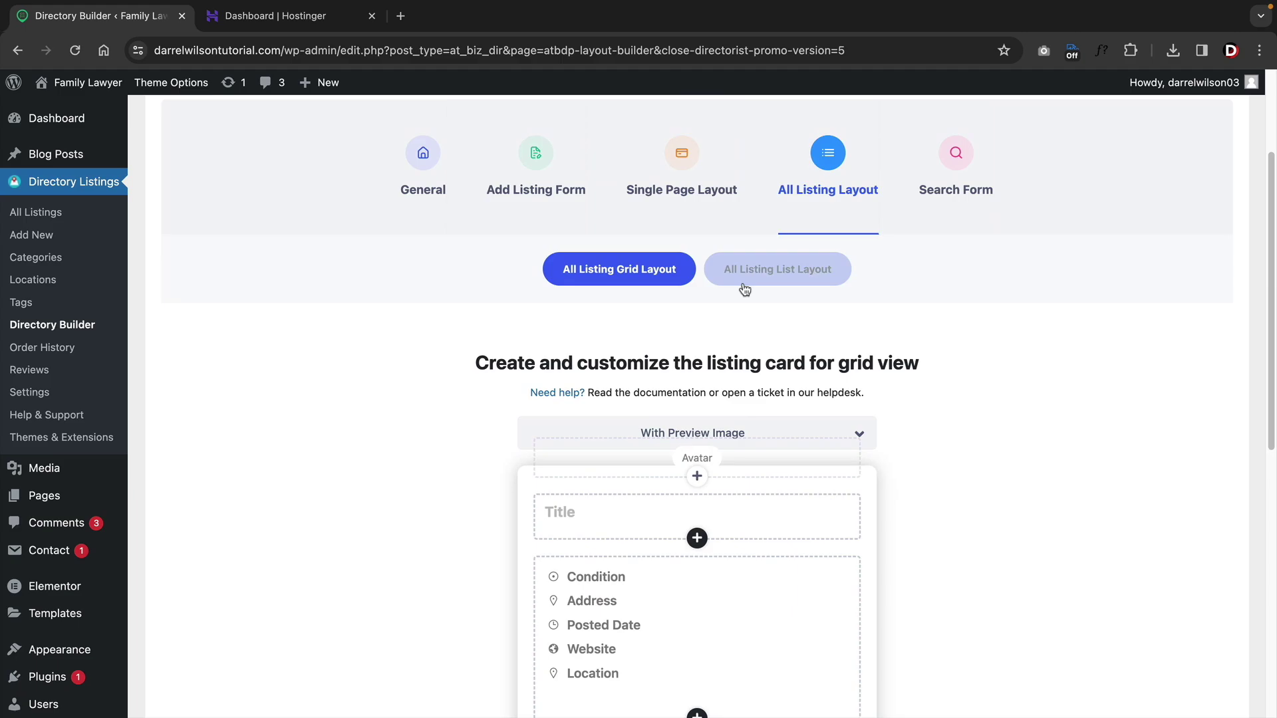
click(956, 193)
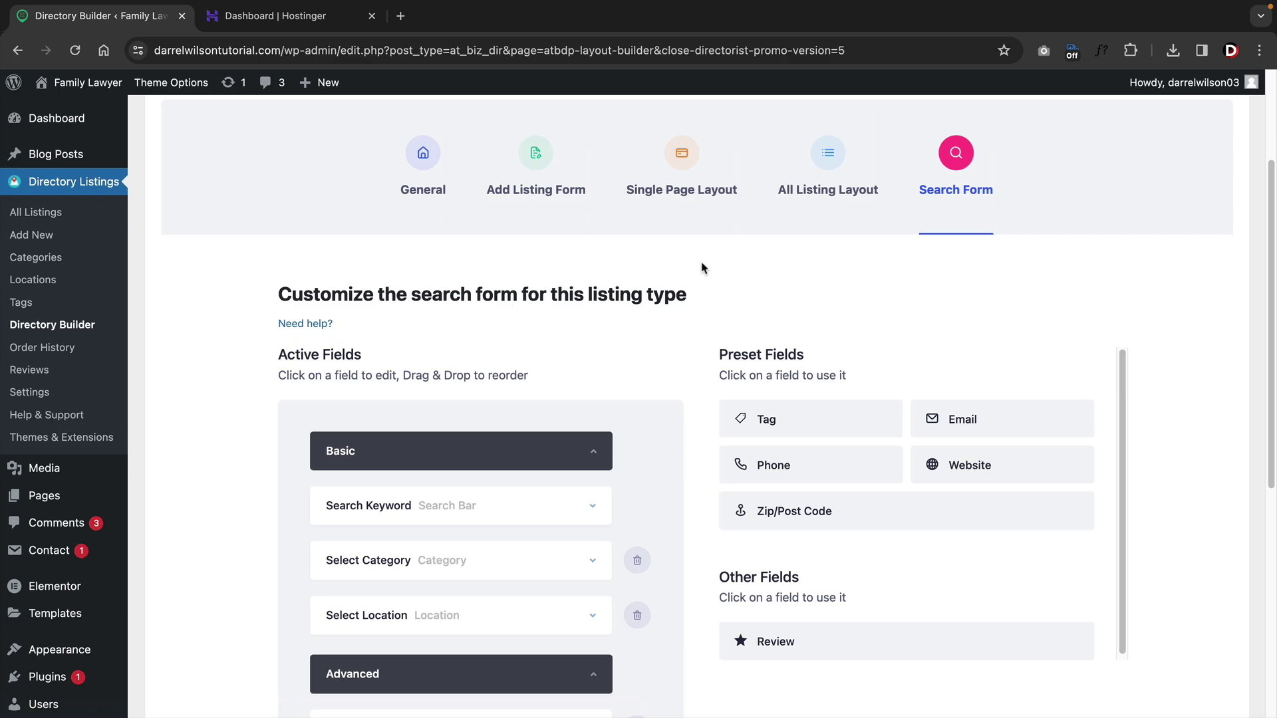
scroll(741, 346, down, 3)
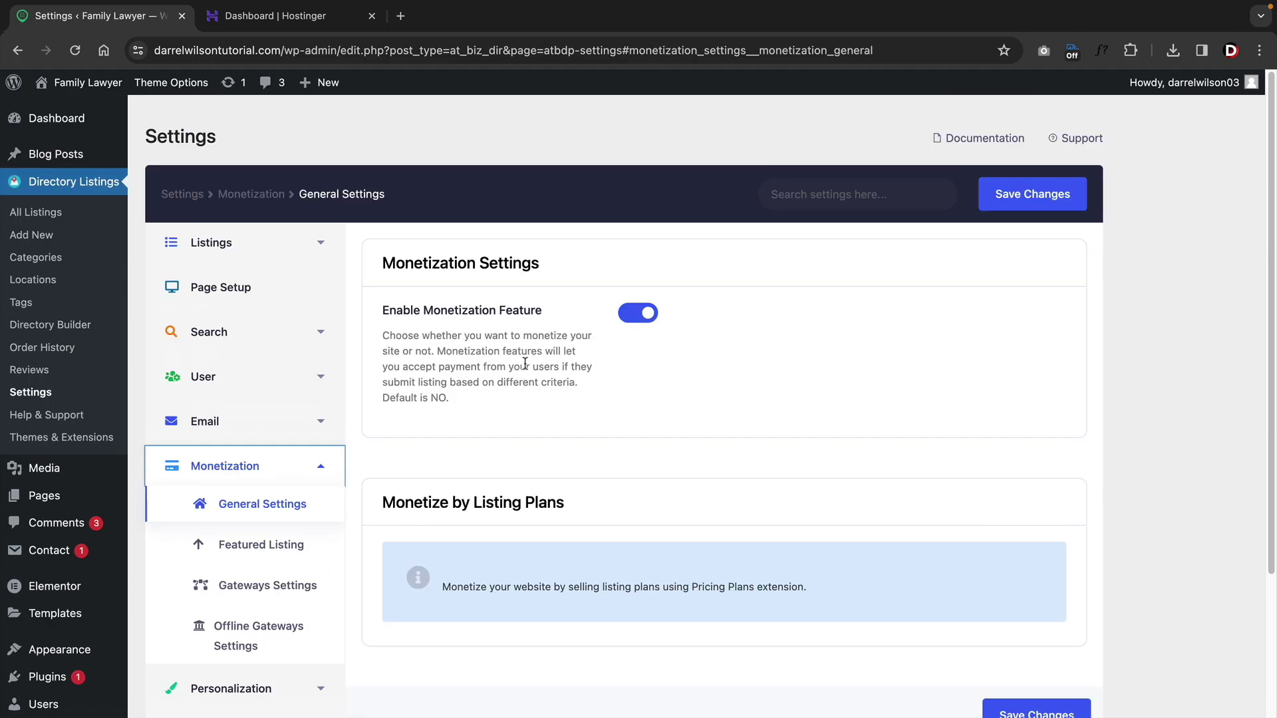
Step: Read the description of the monetization feature and the listing plans note in the general monetization settings
drag(468, 350, 548, 466)
scroll(601, 527, down, 3)
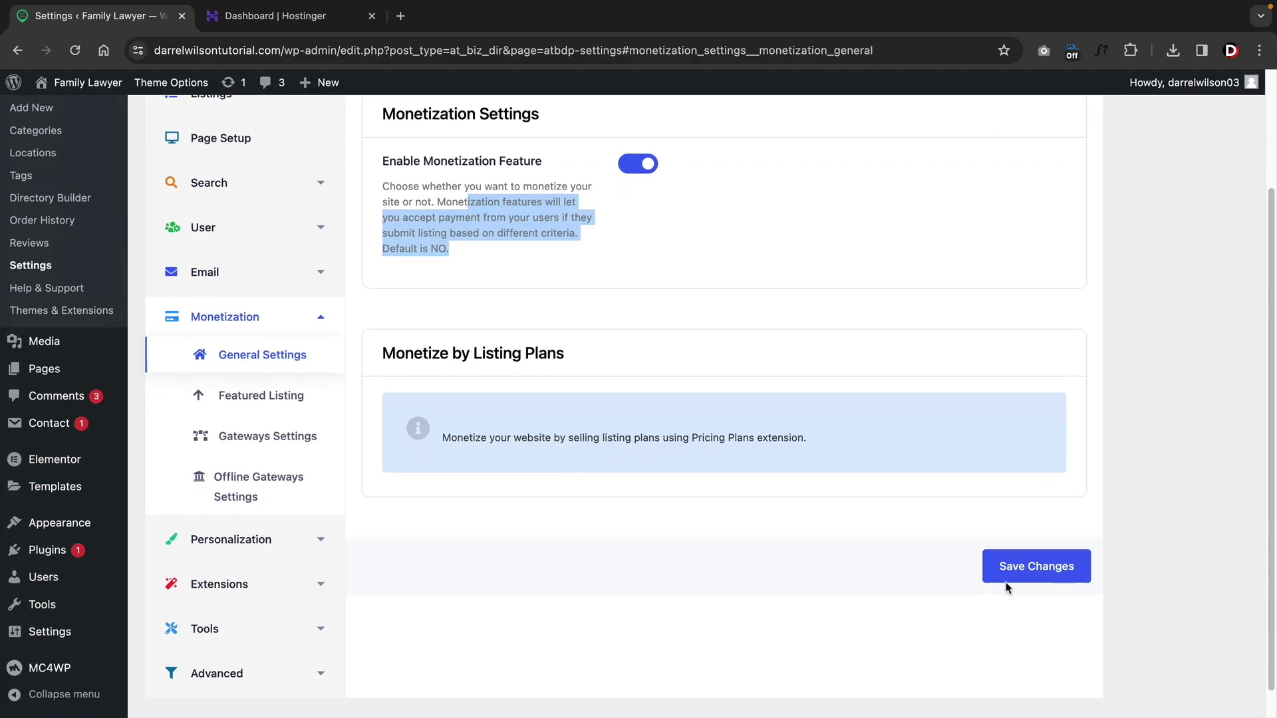
click(511, 423)
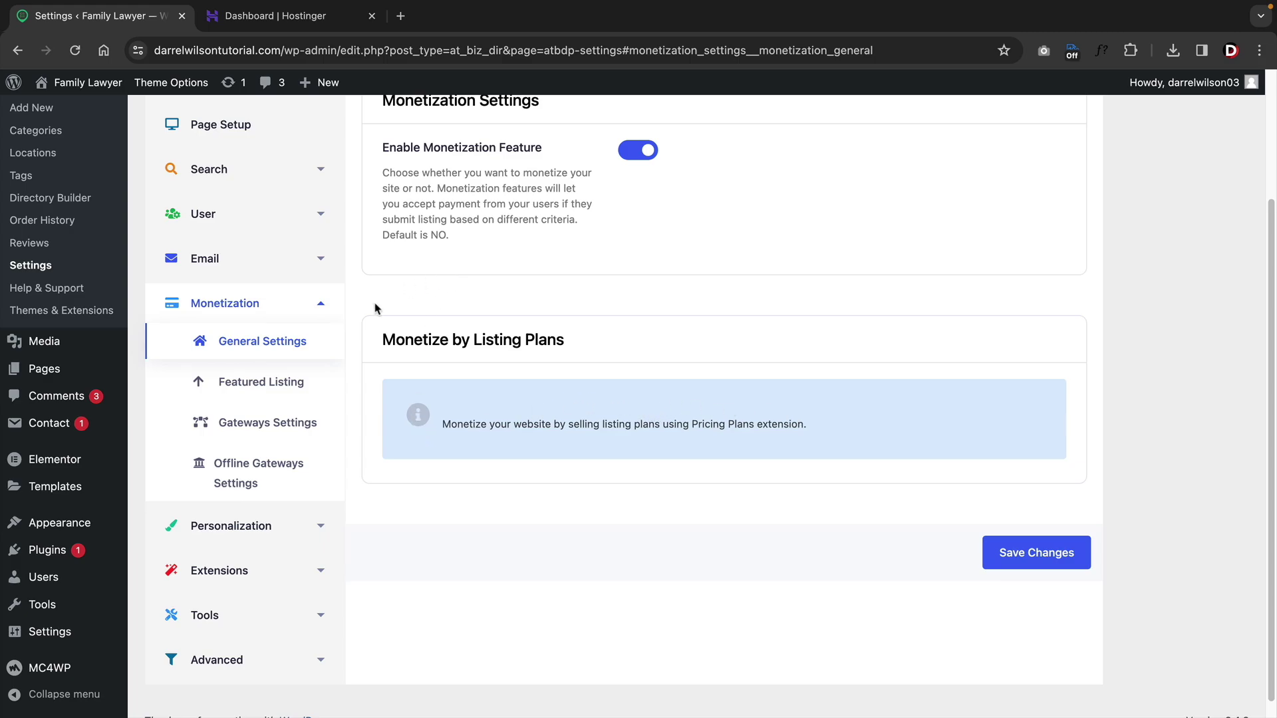
Step: Look through the Featured Listing and Gateways Settings, checking the default gateway choices and the currency options
click(274, 384)
click(277, 423)
scroll(489, 463, up, 1)
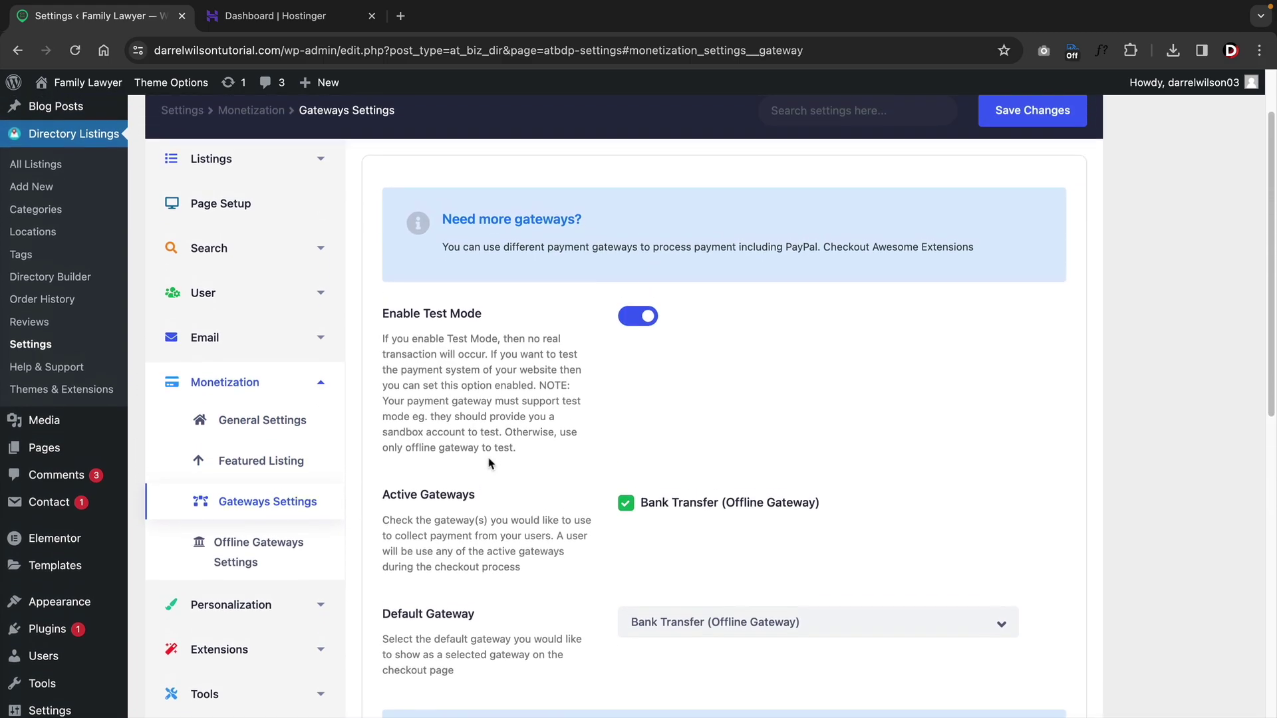
scroll(499, 466, down, 6)
click(754, 305)
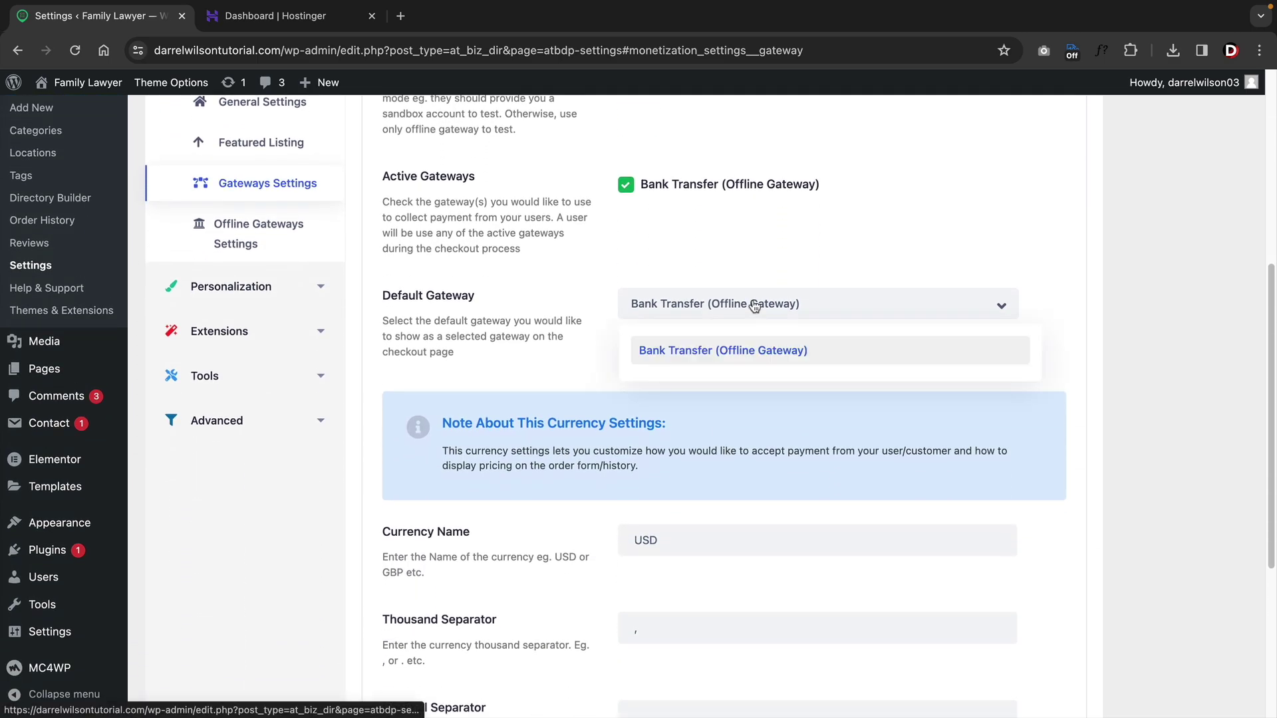
click(754, 305)
scroll(682, 365, up, 3)
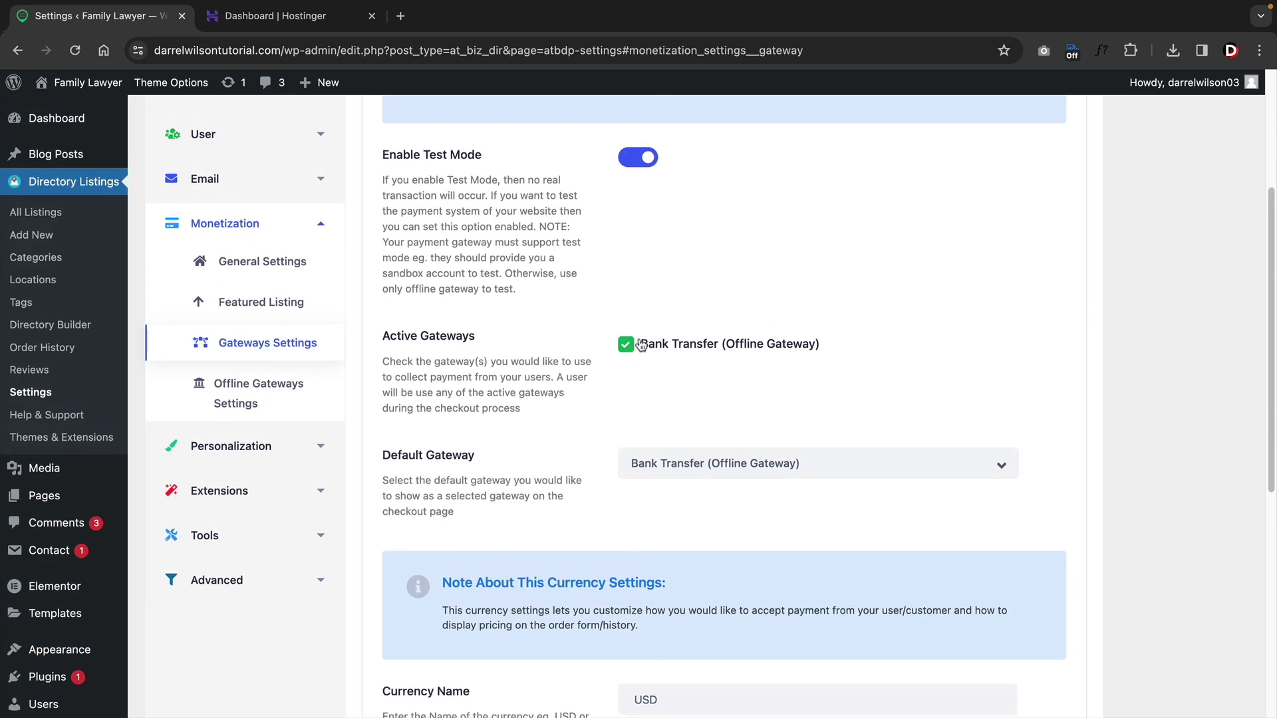
scroll(639, 266, down, 9)
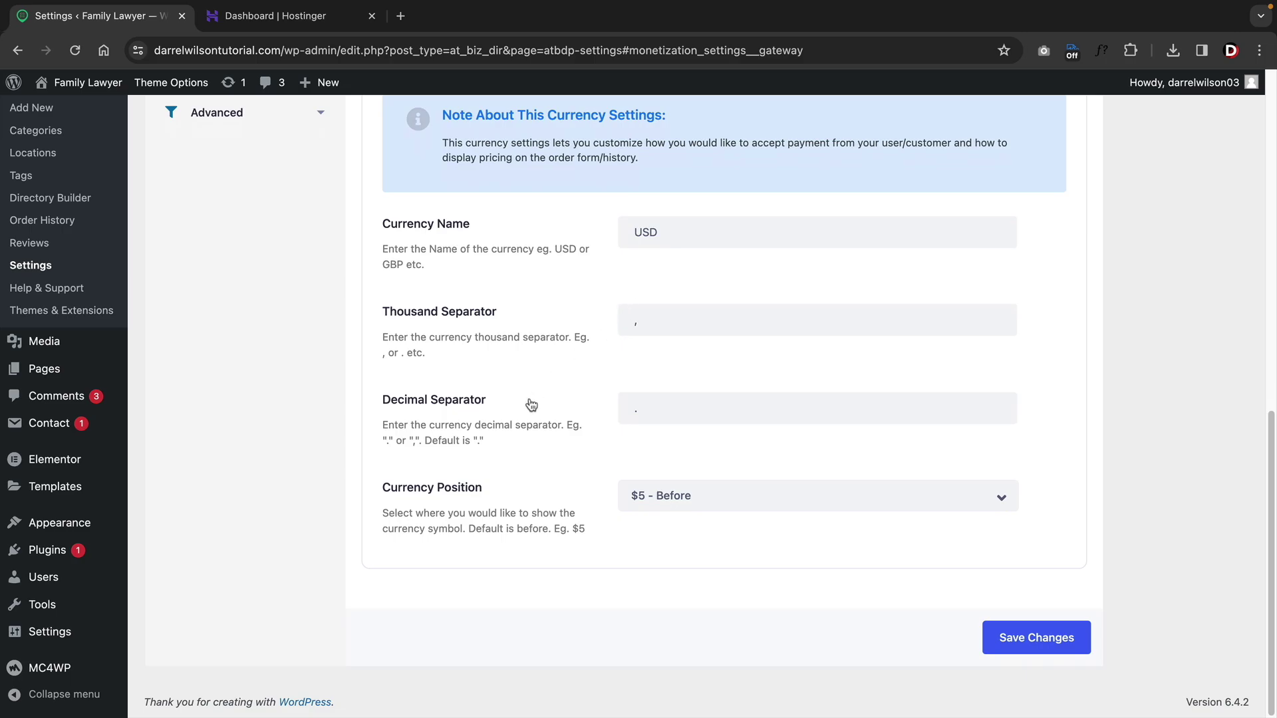
Step: Open the Personalization settings for the single listing template, followed by the Tools settings
scroll(519, 399, up, 9)
click(222, 443)
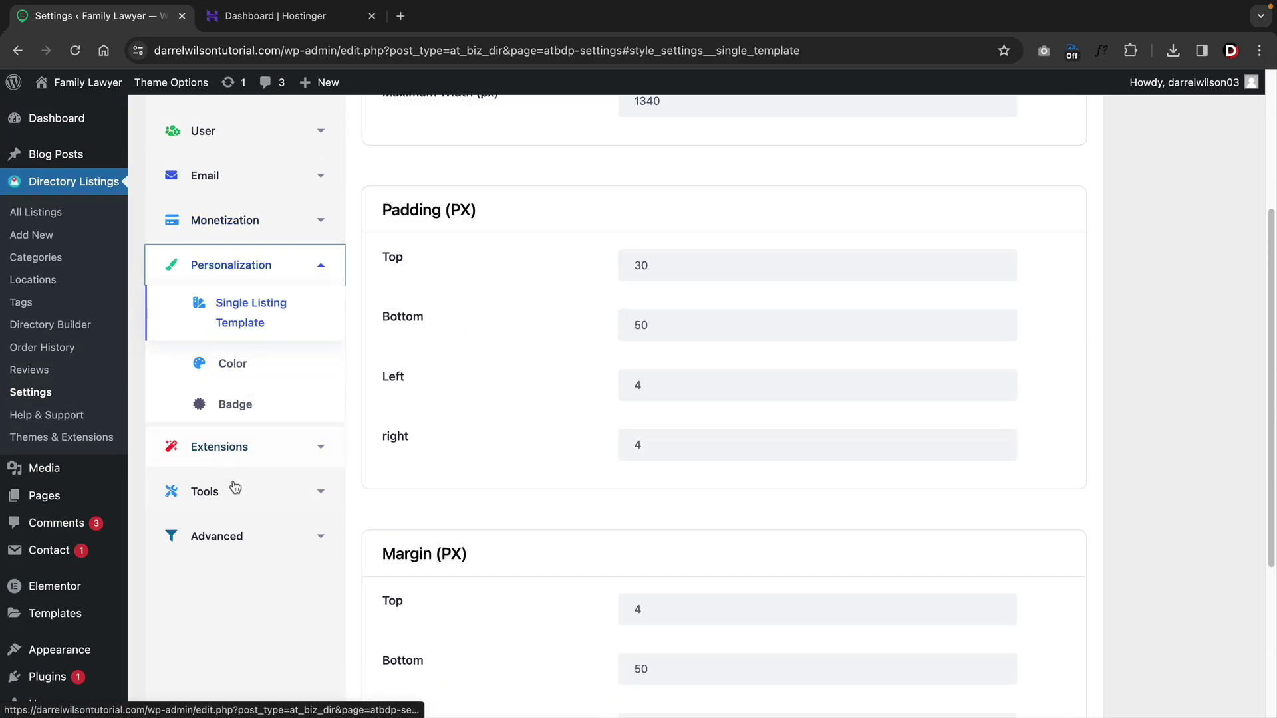
click(235, 490)
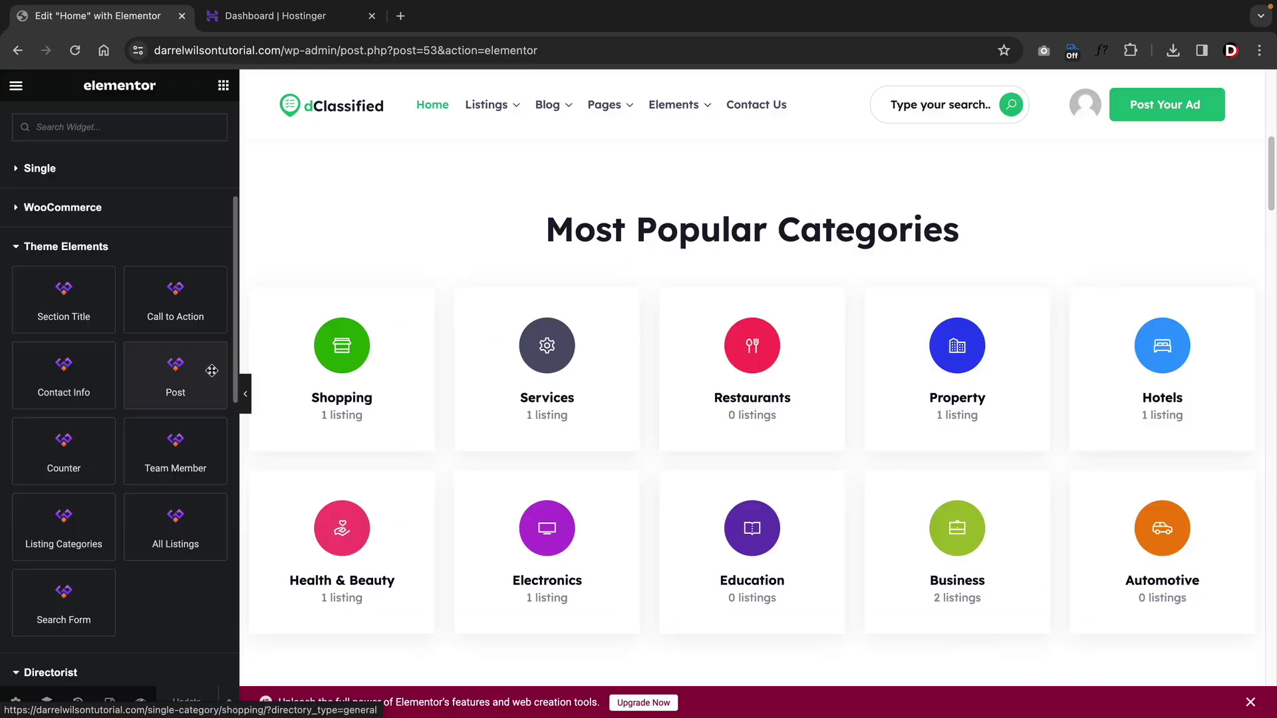
Step: Browse the Theme Elements and Directorist widgets and place the theme's All Listings widget on the Home page near Most Popular Categories
scroll(65, 419, down, 6)
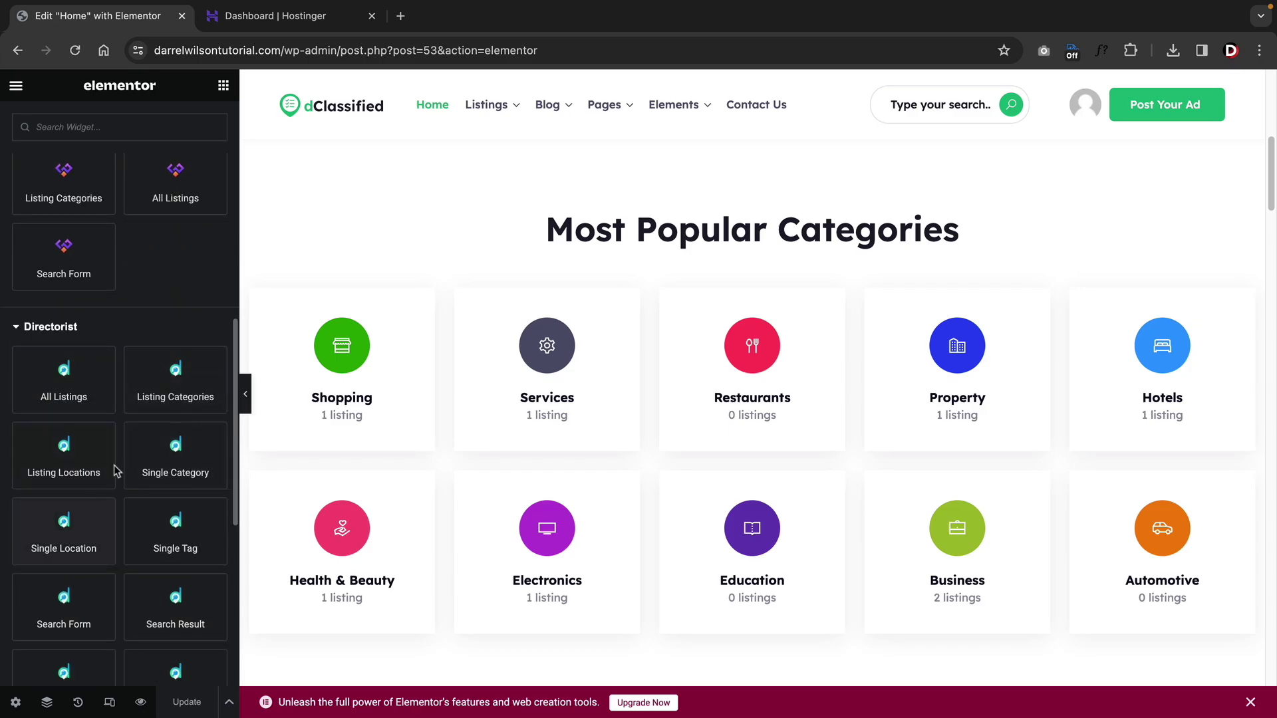
scroll(133, 386, up, 4)
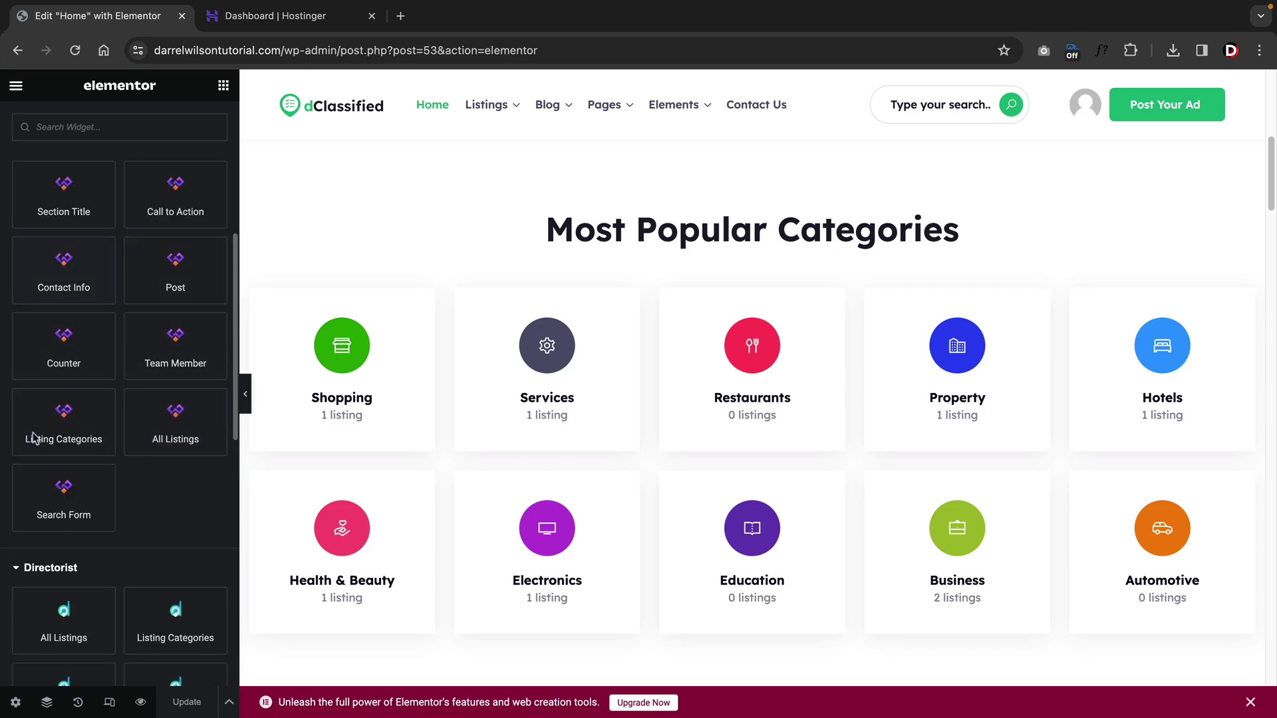
scroll(136, 393, up, 1)
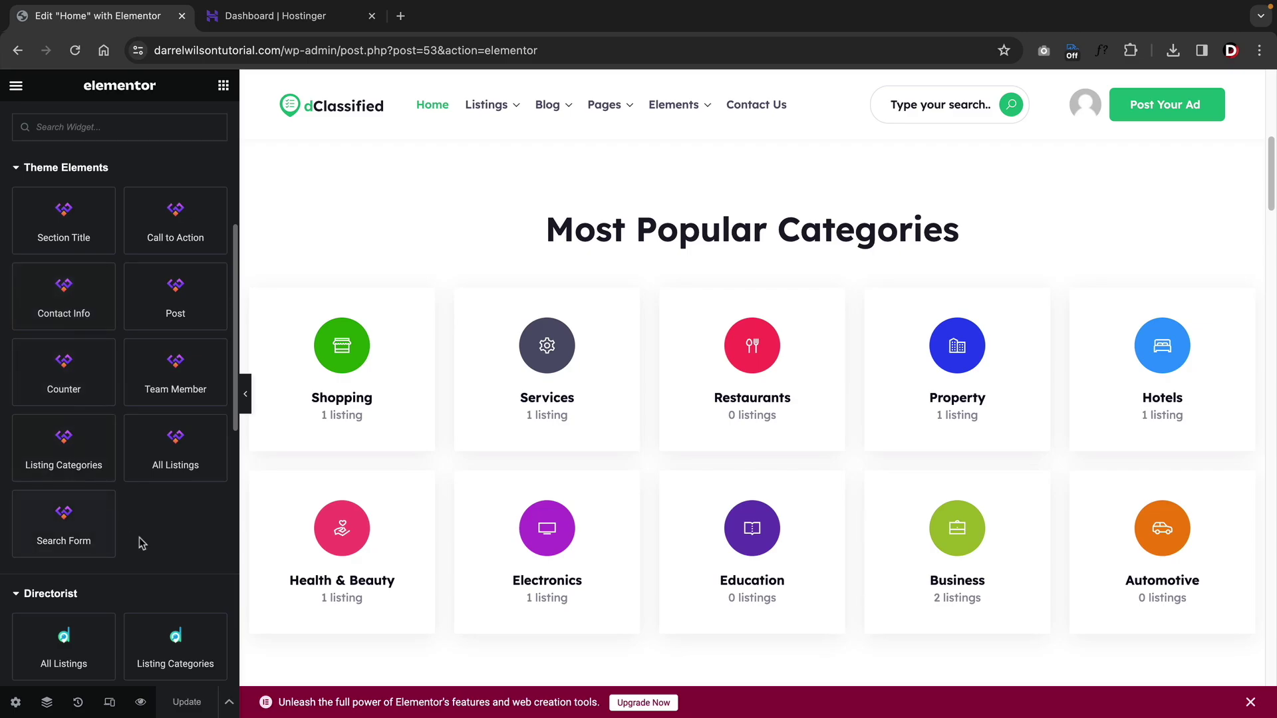
drag(173, 459, 652, 297)
Step: Examine the Directorist membership plans for unlimited sites, highlighting the 1 Year price, and return to the start of the pricing page
scroll(652, 297, down, 2)
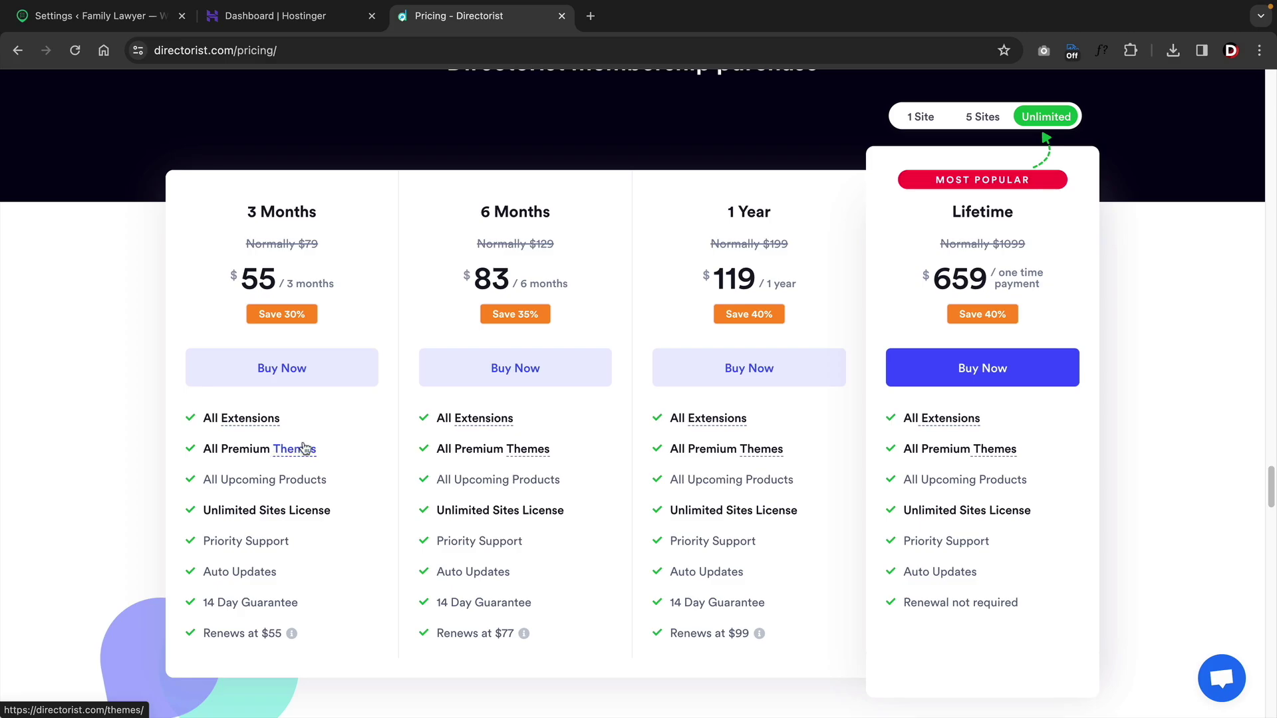
drag(721, 285, 791, 280)
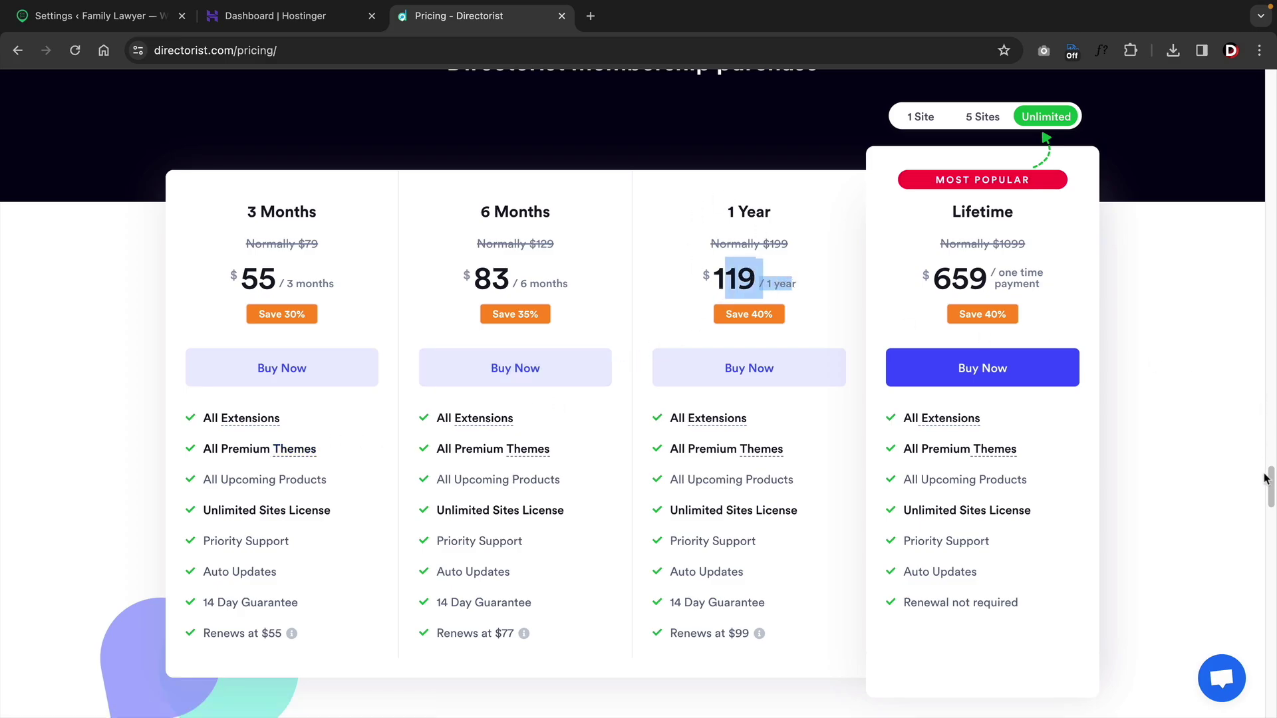
drag(1266, 478, 1268, 87)
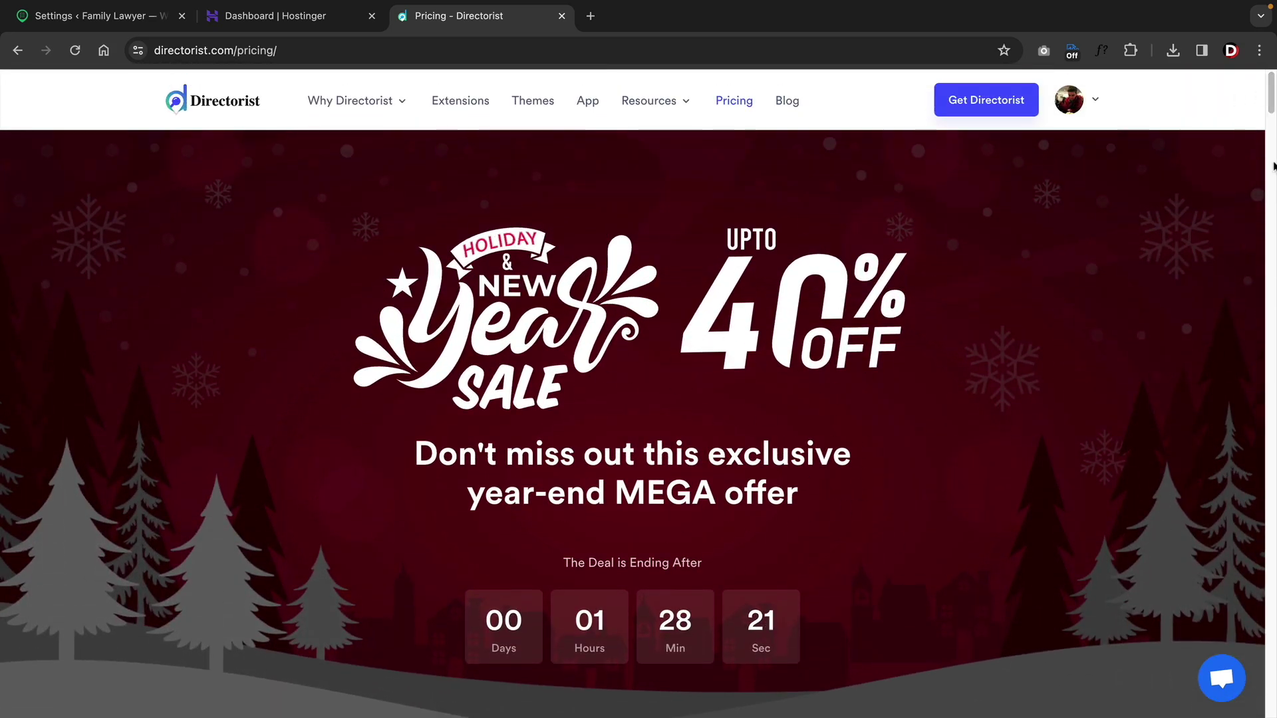
click(1268, 161)
drag(1268, 161, 1265, 454)
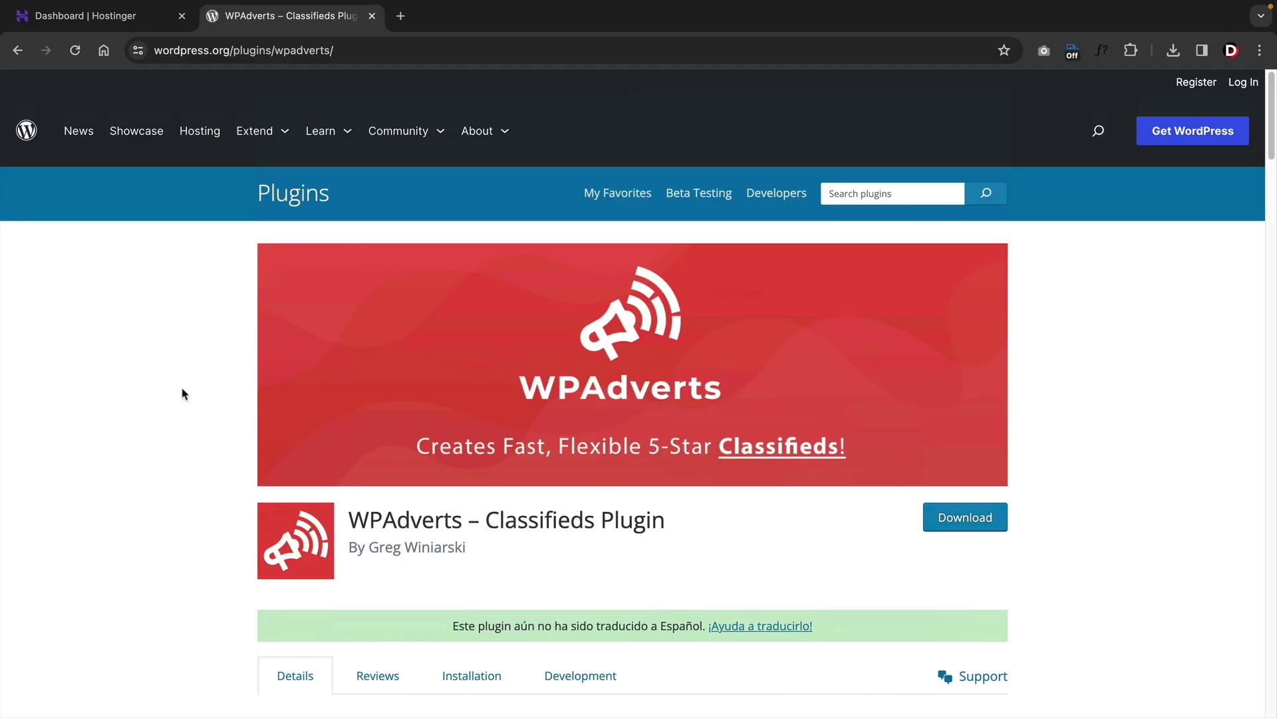
Step: Read through the WPAdverts plugin description on WordPress.org and open its admin demo from the Quick Links
scroll(184, 394, down, 10)
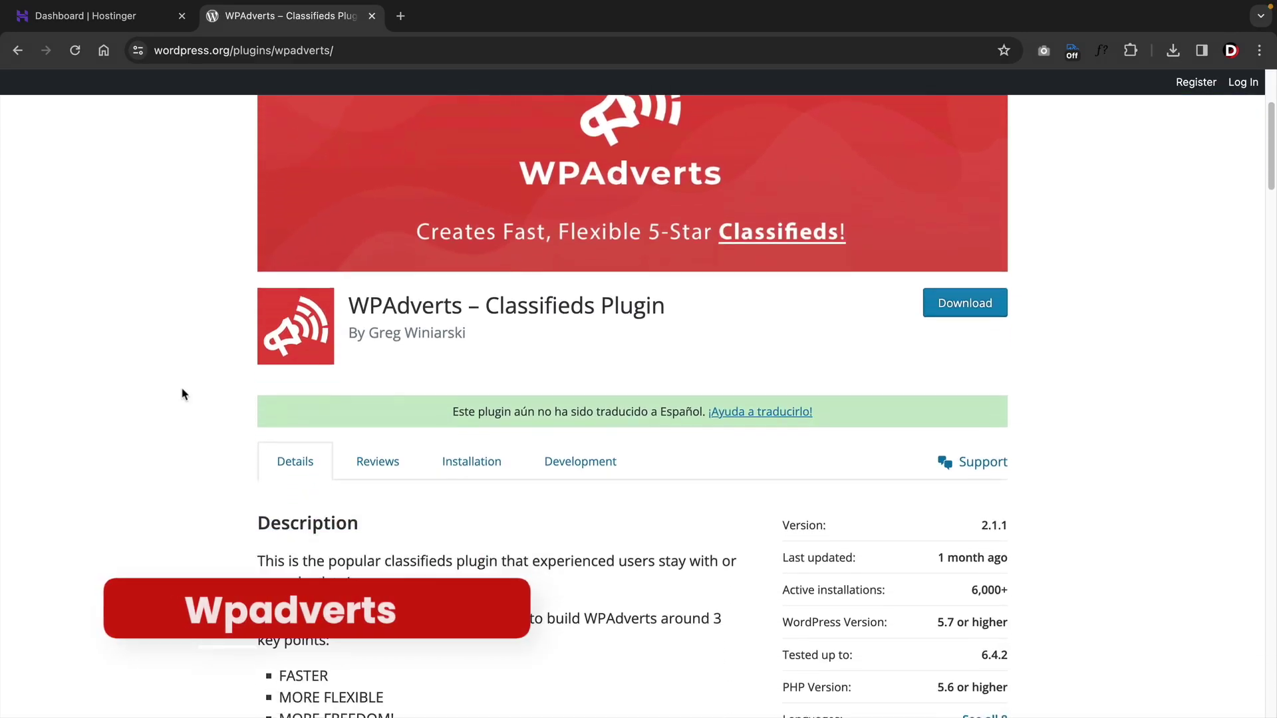
scroll(185, 395, down, 5)
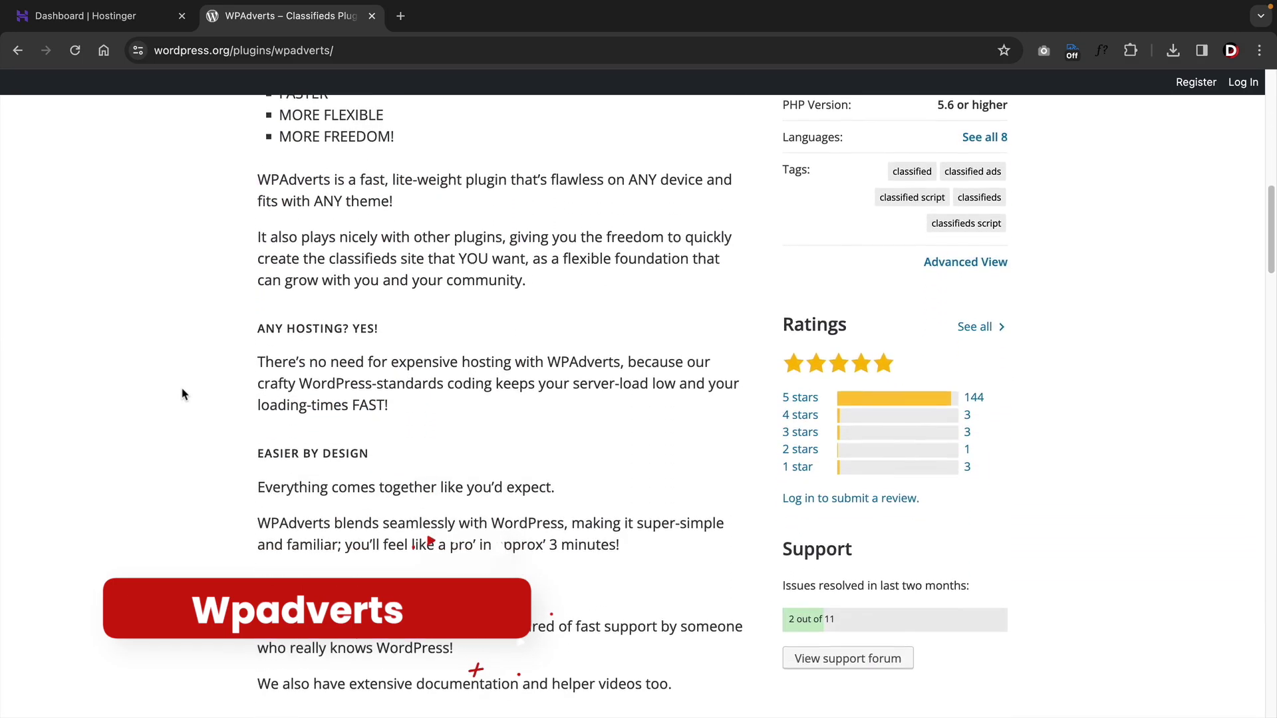
scroll(184, 394, down, 9)
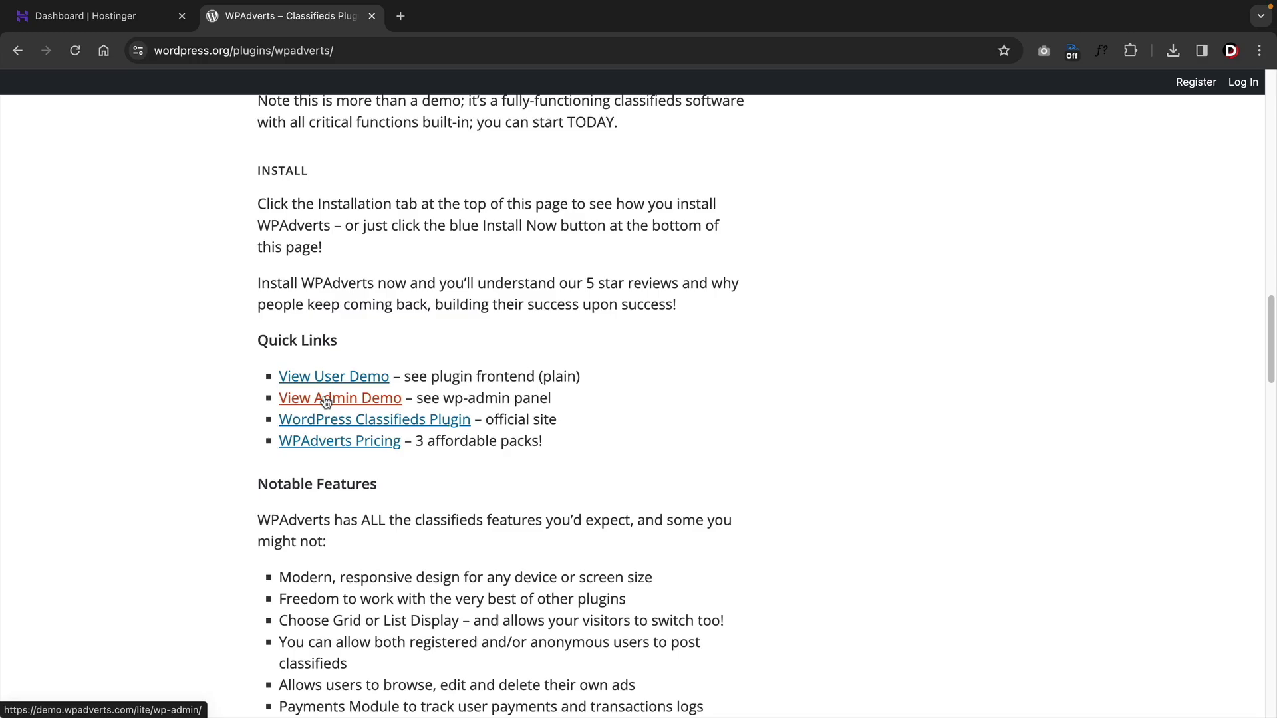
click(324, 401)
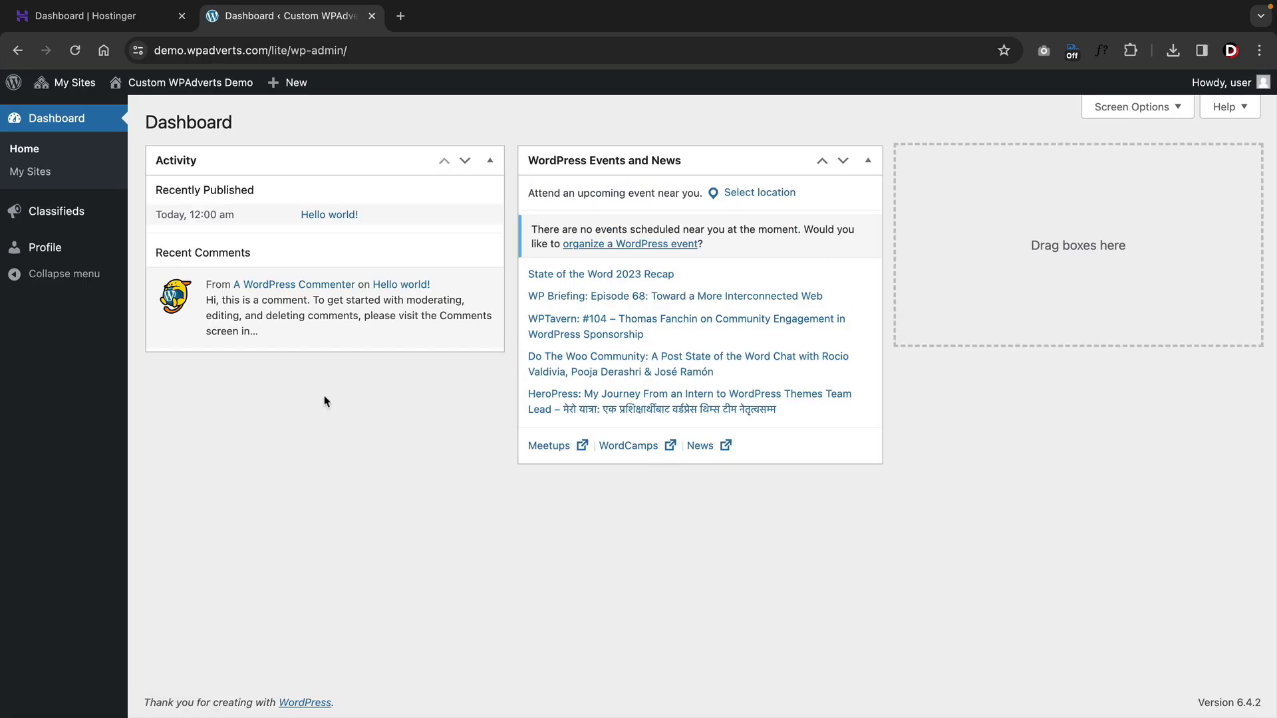
Step: Visit the WPAdverts demo's All Classifieds list, its Options page and the Adverts Categories page
mouse_move(80, 215)
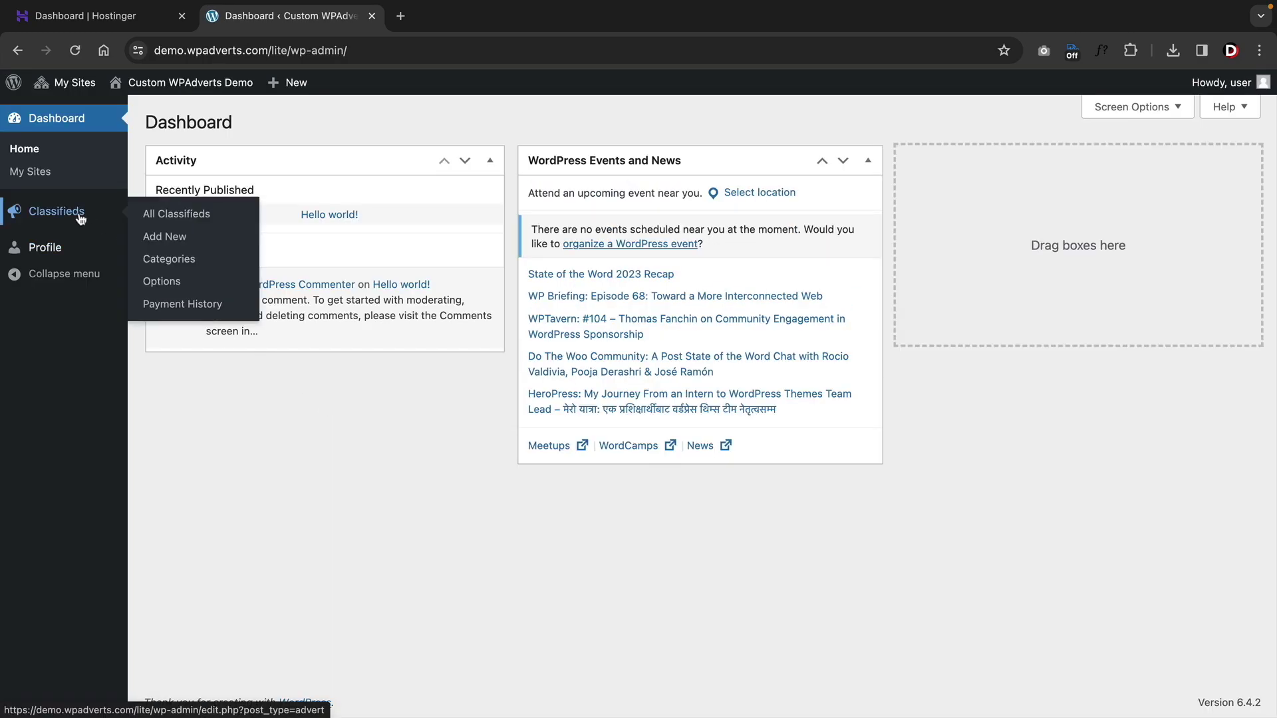
click(183, 220)
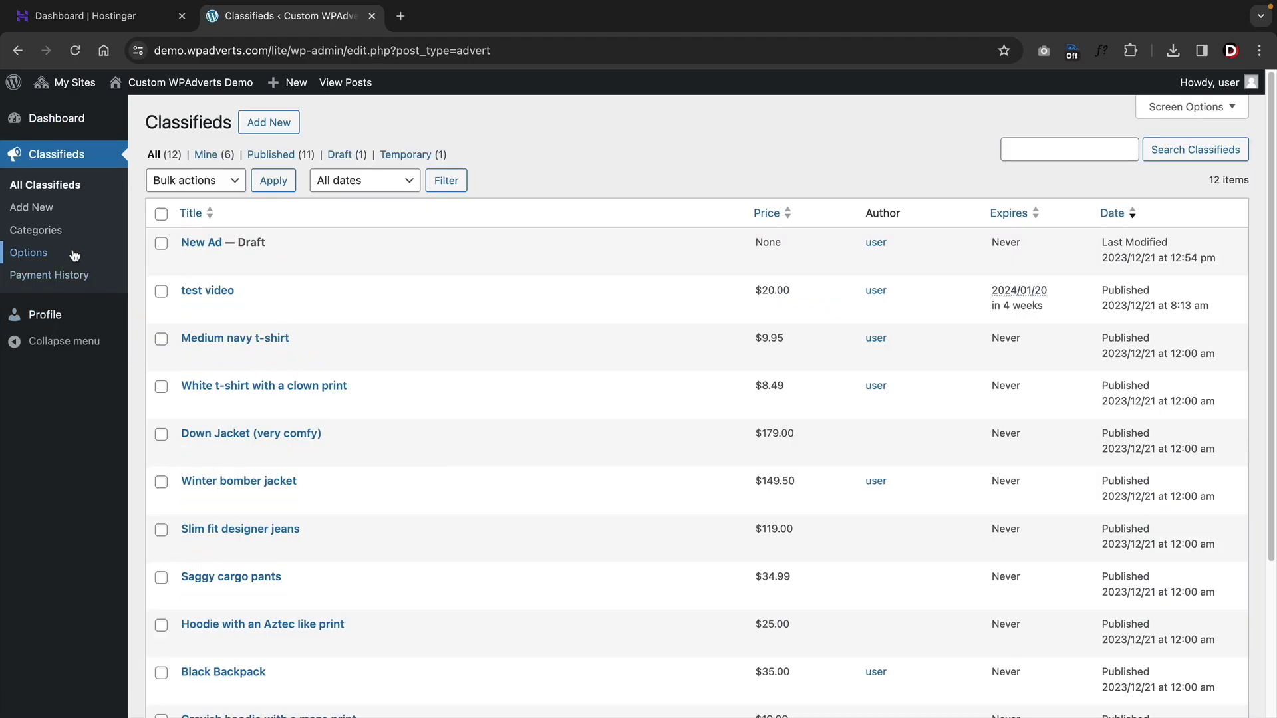
click(40, 252)
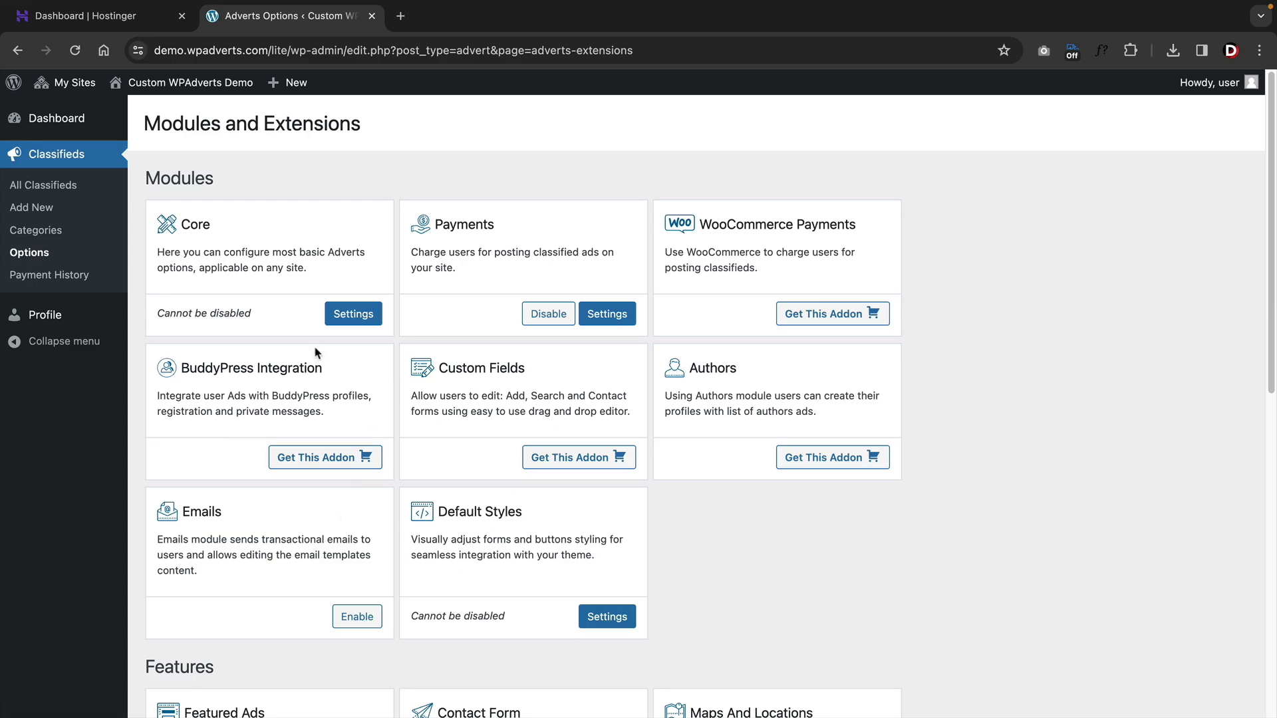
click(64, 233)
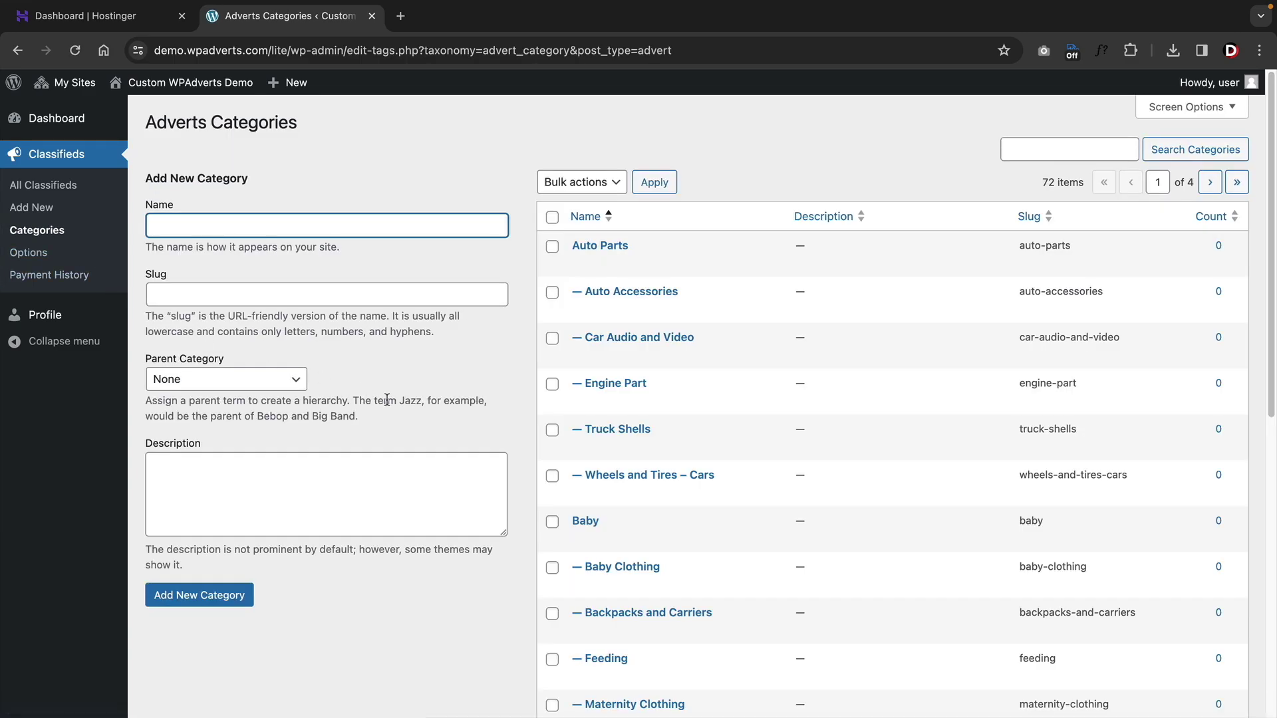
Step: Return to the WPAdverts Options and examine the available modules, features and payment gateways
click(47, 257)
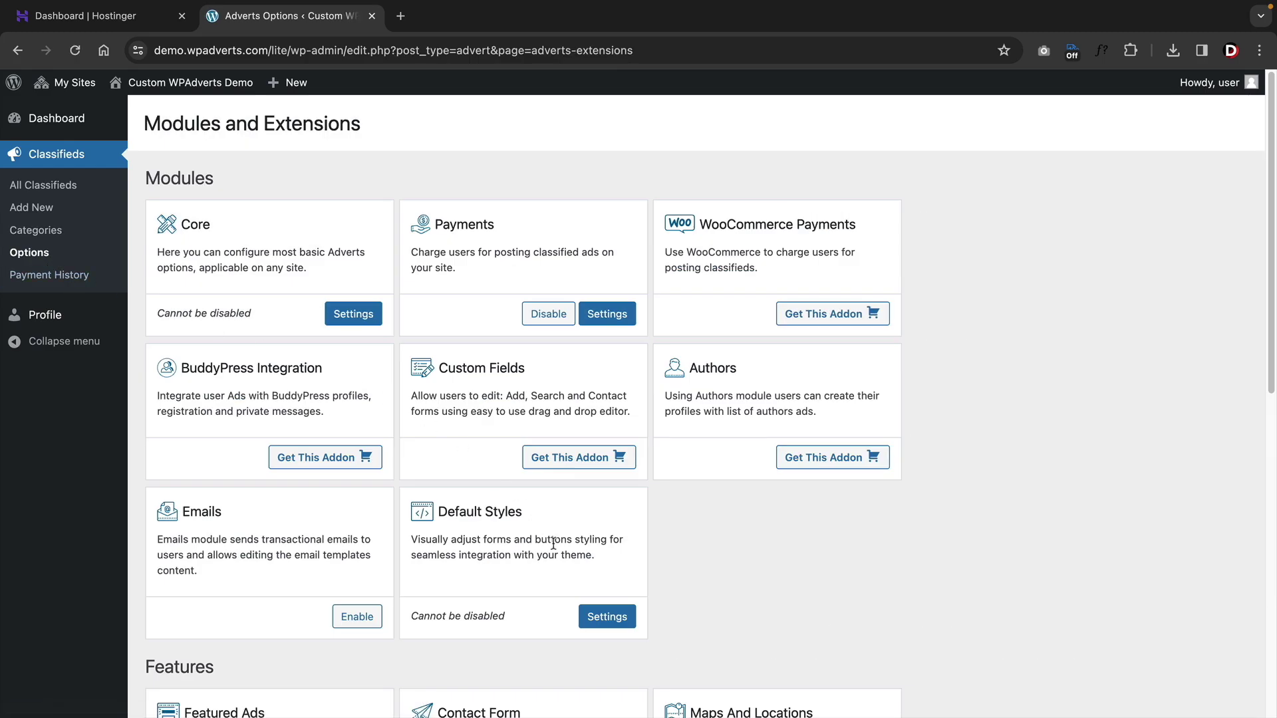
scroll(554, 544, down, 7)
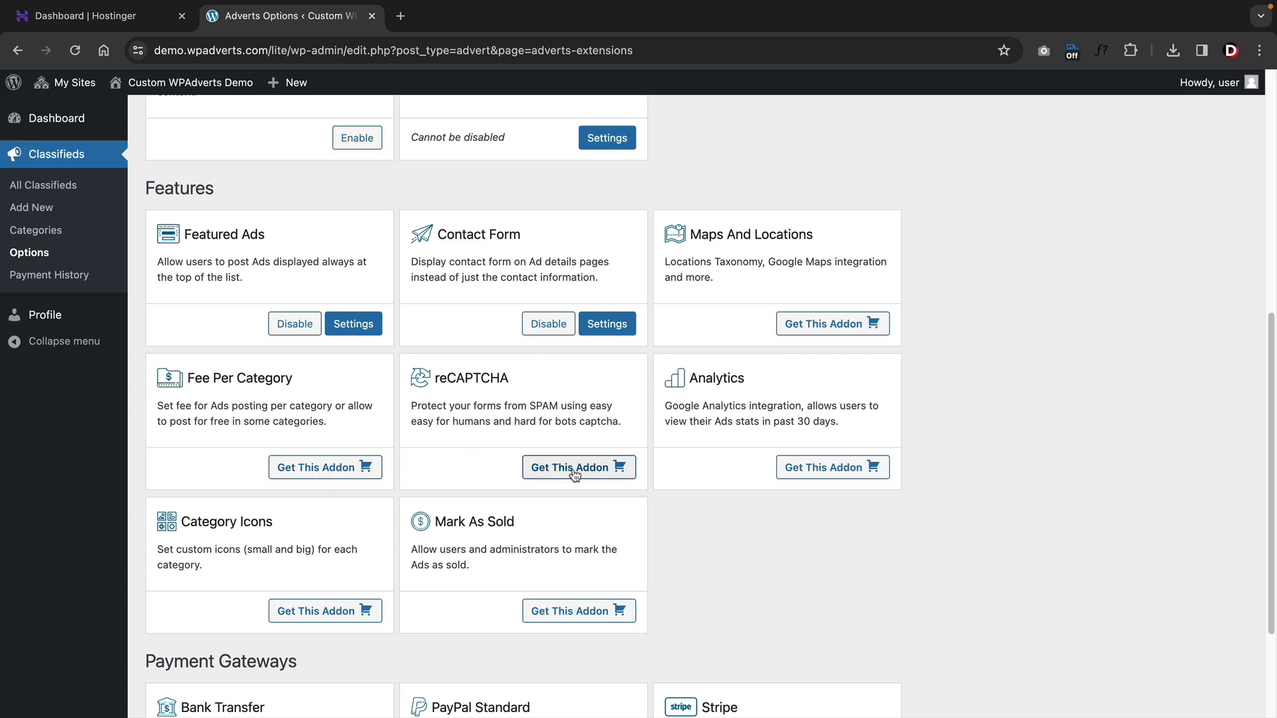
scroll(333, 615, down, 3)
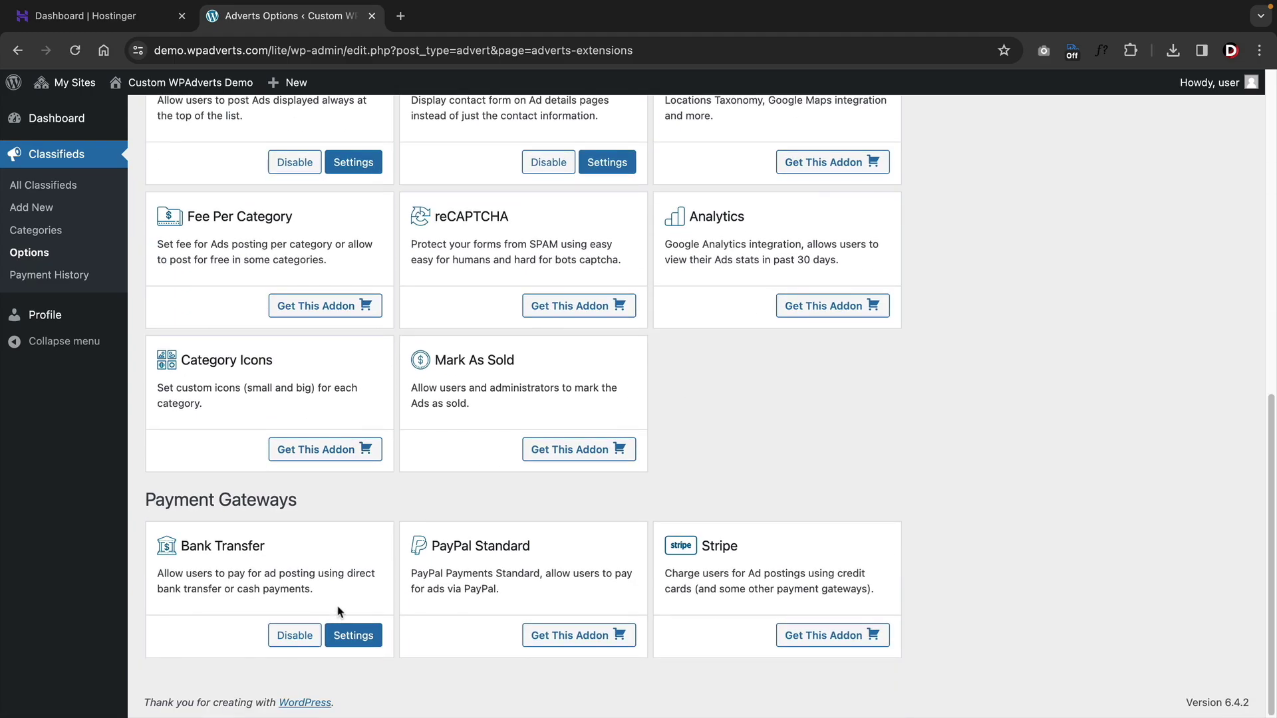
scroll(270, 635, up, 10)
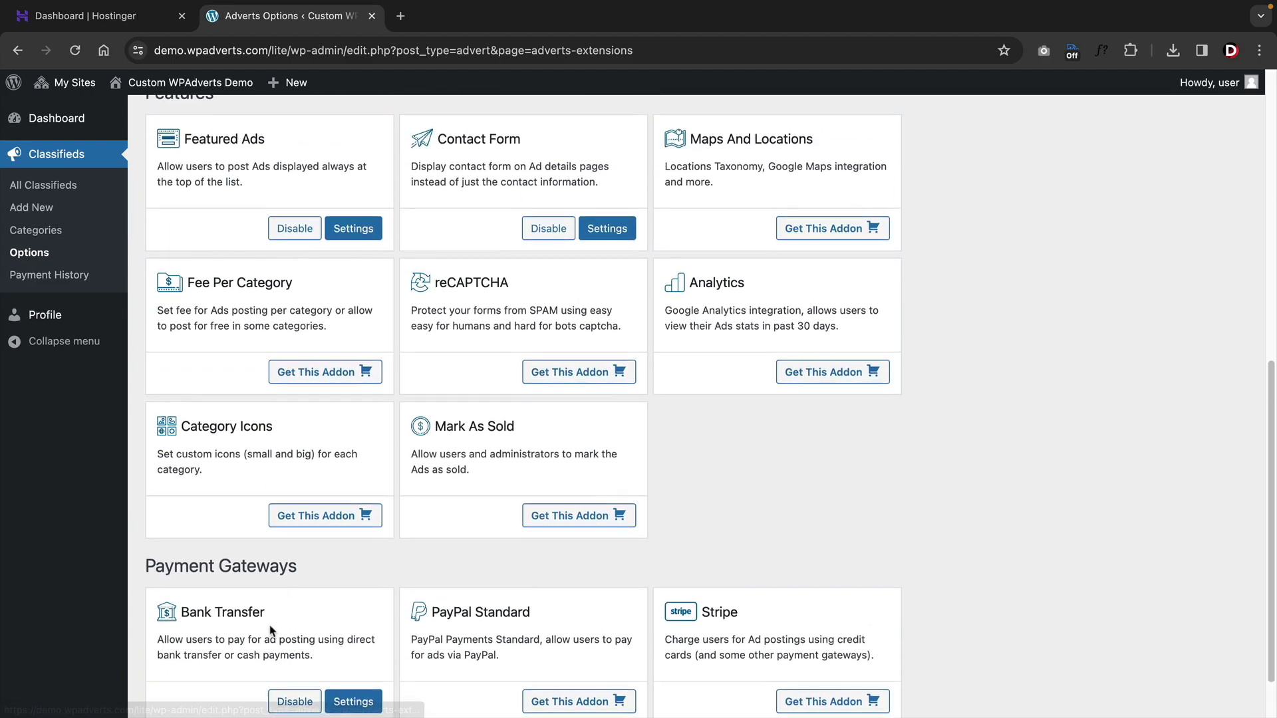